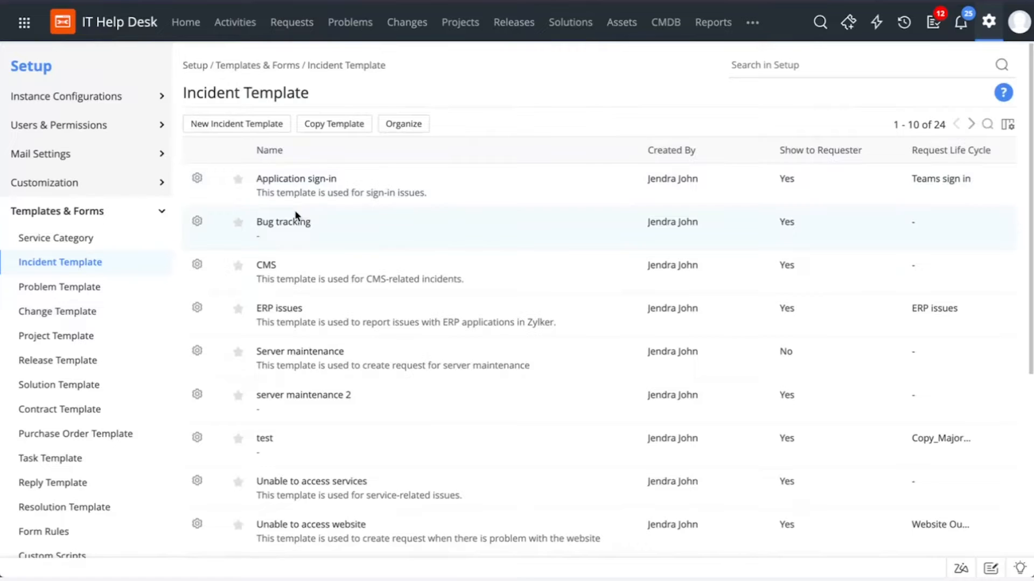
Start a new incident template and review the default sections and fields of its form.
{"action": "left_click", "coordinate": [225, 121]}
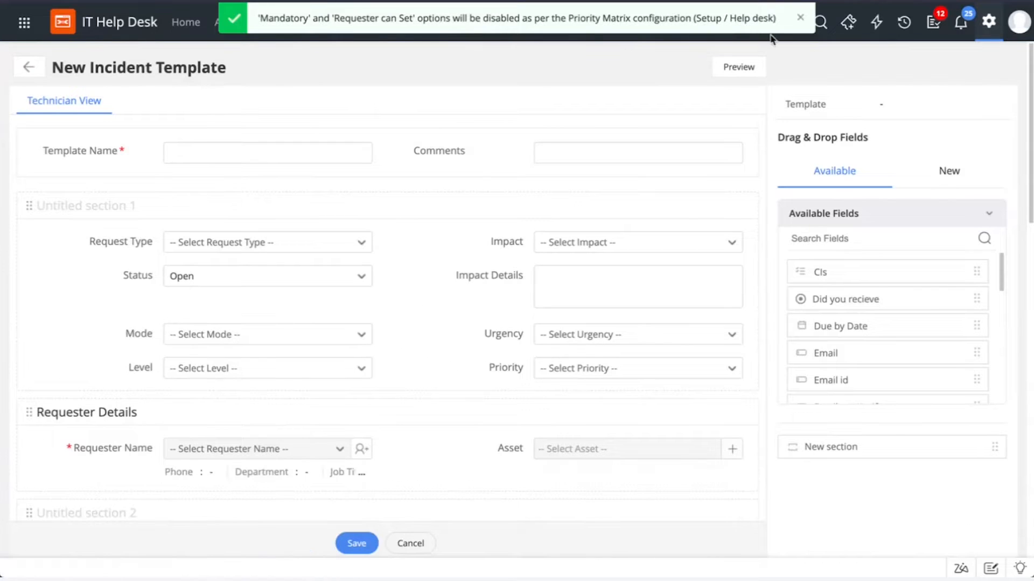
{"action": "left_click", "coordinate": [801, 18]}
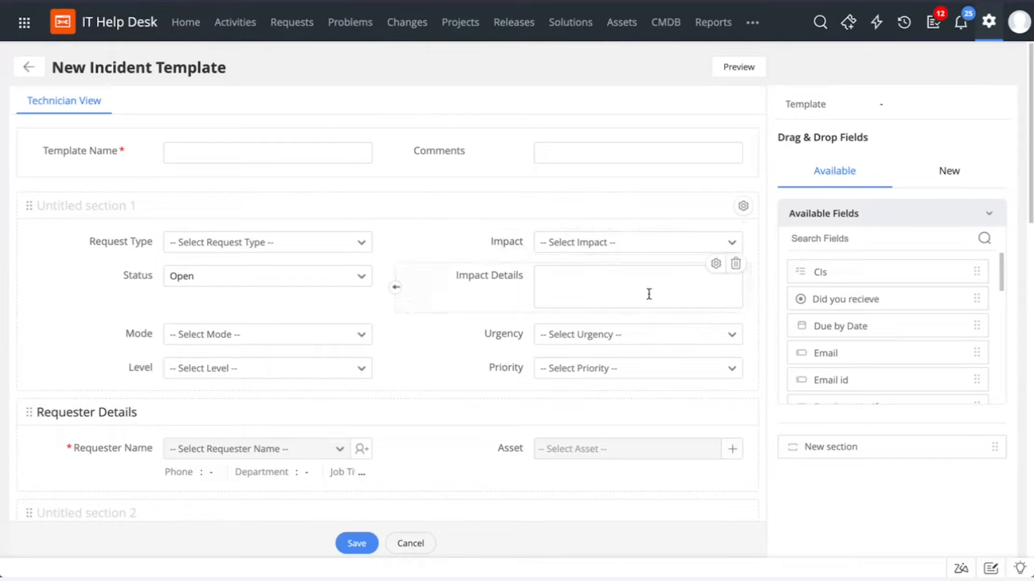
{"action": "scroll", "coordinate": [869, 296], "scroll_direction": "down", "scroll_amount": 3}
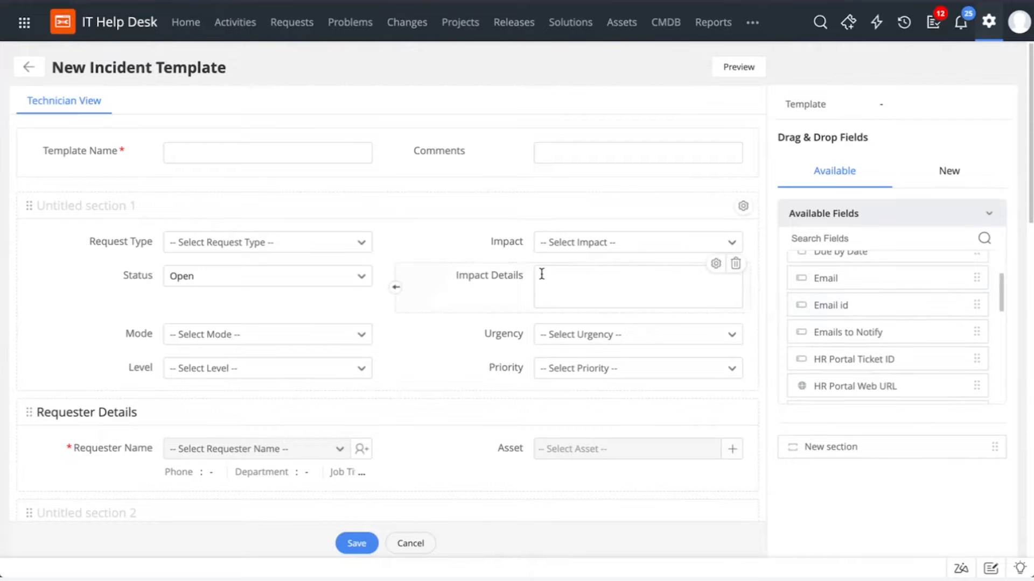
{"action": "scroll", "coordinate": [541, 274], "scroll_direction": "down", "scroll_amount": 2}
{"action": "scroll", "coordinate": [543, 277], "scroll_direction": "up", "scroll_amount": 2}
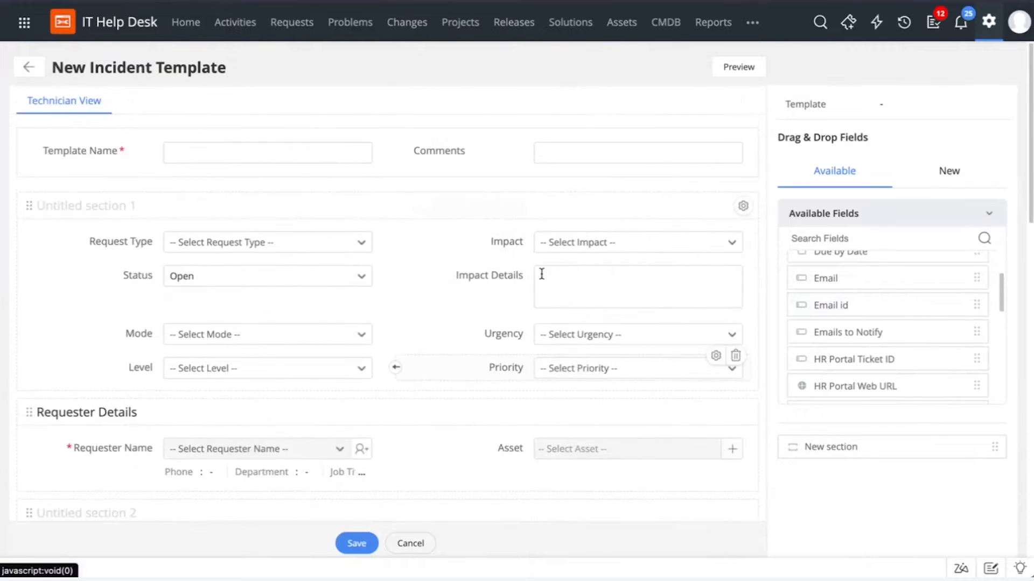
{"action": "scroll", "coordinate": [541, 275], "scroll_direction": "down", "scroll_amount": 15}
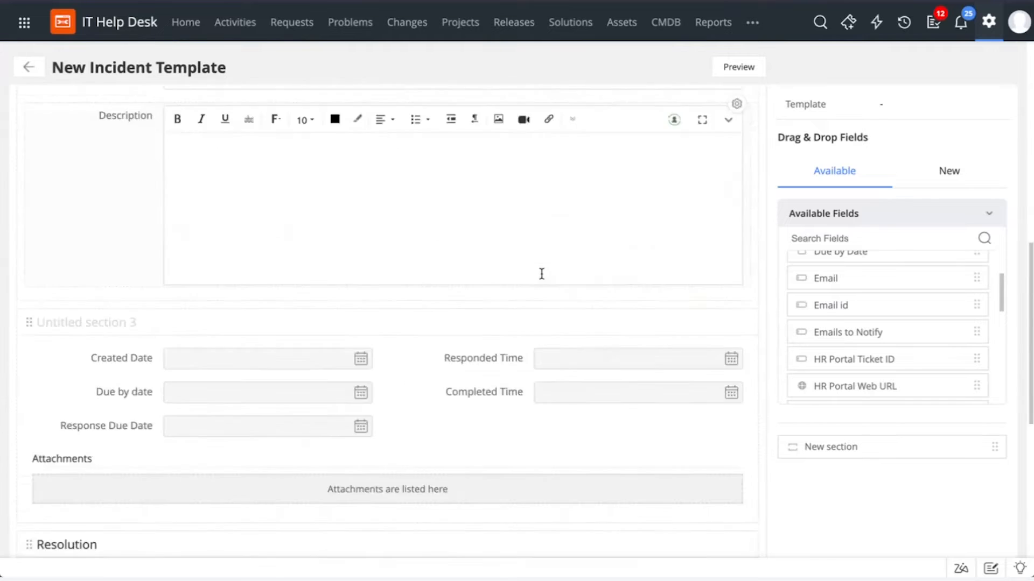
{"action": "scroll", "coordinate": [541, 272], "scroll_direction": "up", "scroll_amount": 8}
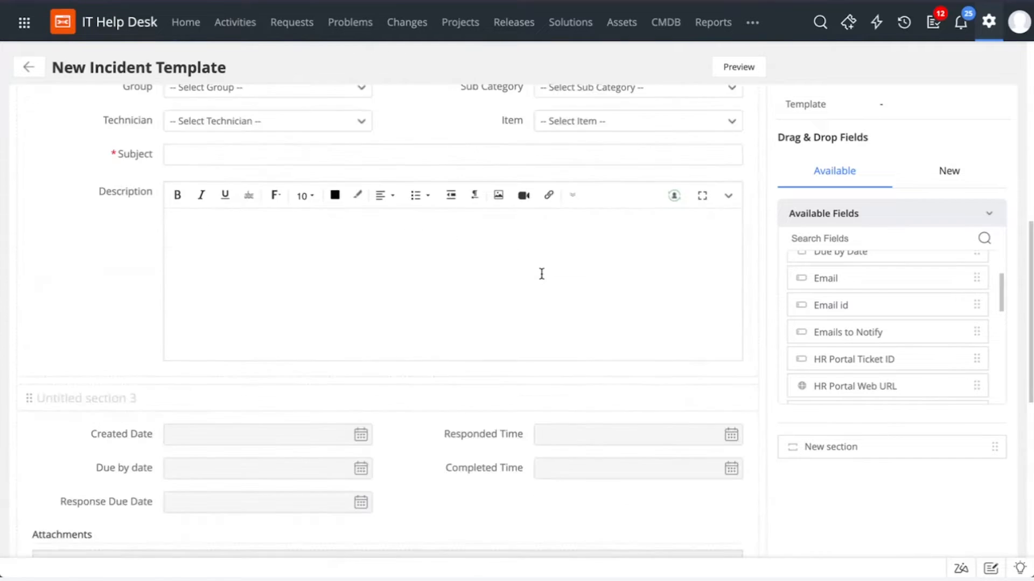
{"action": "scroll", "coordinate": [542, 274], "scroll_direction": "up", "scroll_amount": 8}
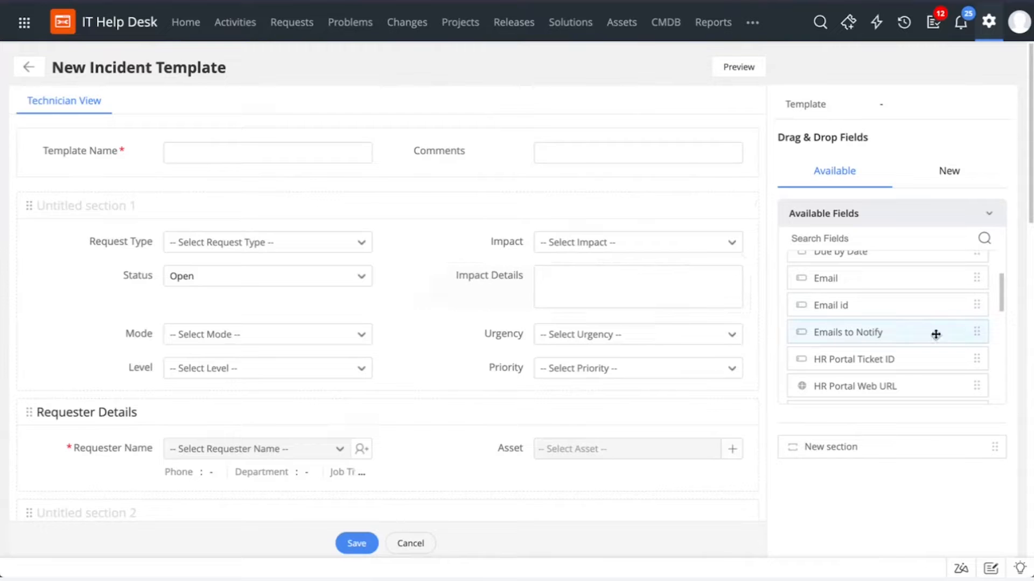
Add a new section to the template form directly above the Requester Details section.
{"action": "left_click_drag", "start_coordinate": [892, 445], "coordinate": [342, 410]}
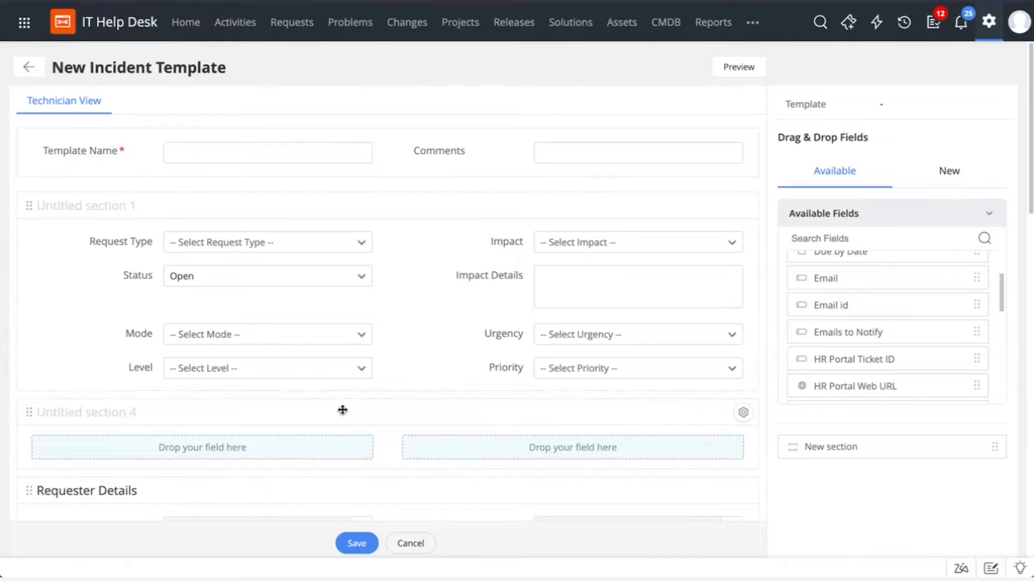
{"action": "left_click", "coordinate": [83, 416]}
{"action": "left_click", "coordinate": [413, 443]}
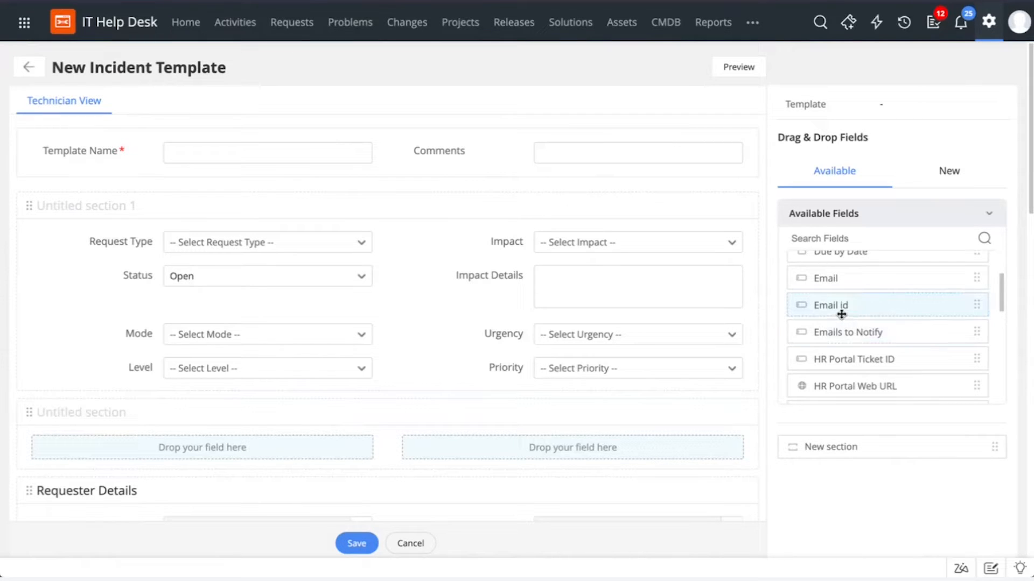
Look through the available fields and place the existing Email id field in the first slot of the new section.
{"action": "scroll", "coordinate": [841, 315], "scroll_direction": "up", "scroll_amount": 2}
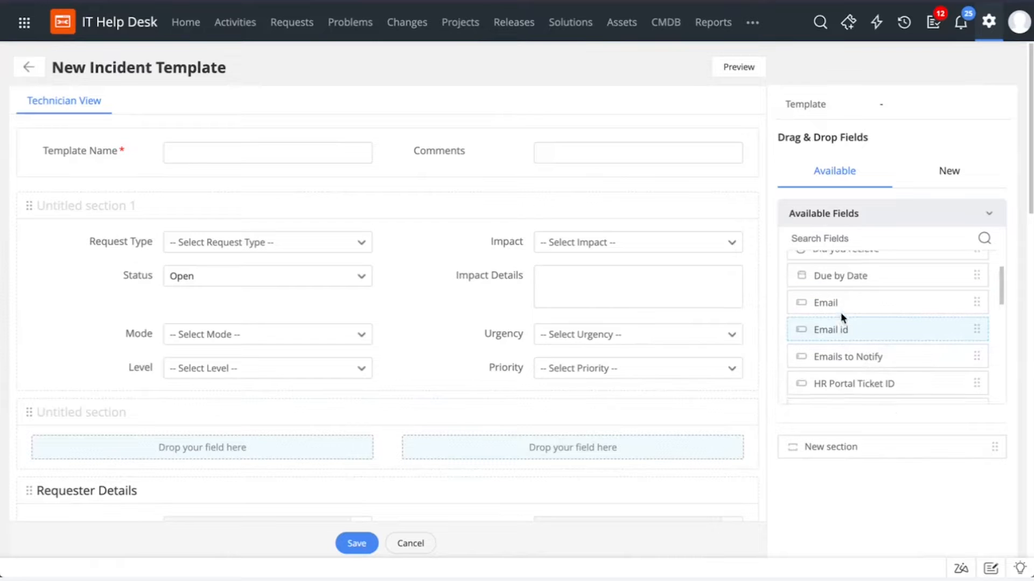
{"action": "scroll", "coordinate": [841, 315], "scroll_direction": "down", "scroll_amount": 5}
{"action": "scroll", "coordinate": [842, 295], "scroll_direction": "down", "scroll_amount": 8}
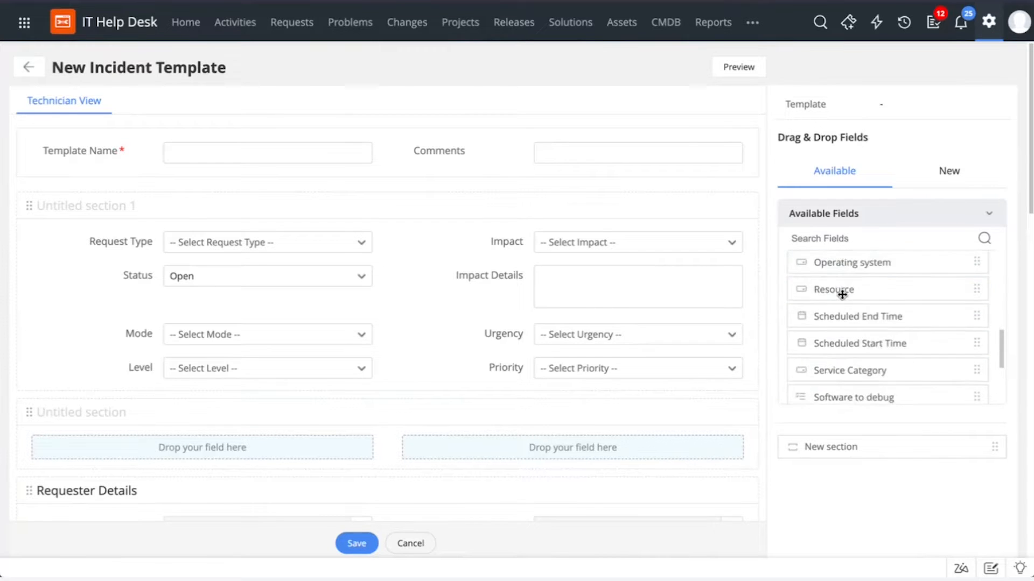
{"action": "scroll", "coordinate": [842, 295], "scroll_direction": "up", "scroll_amount": 12}
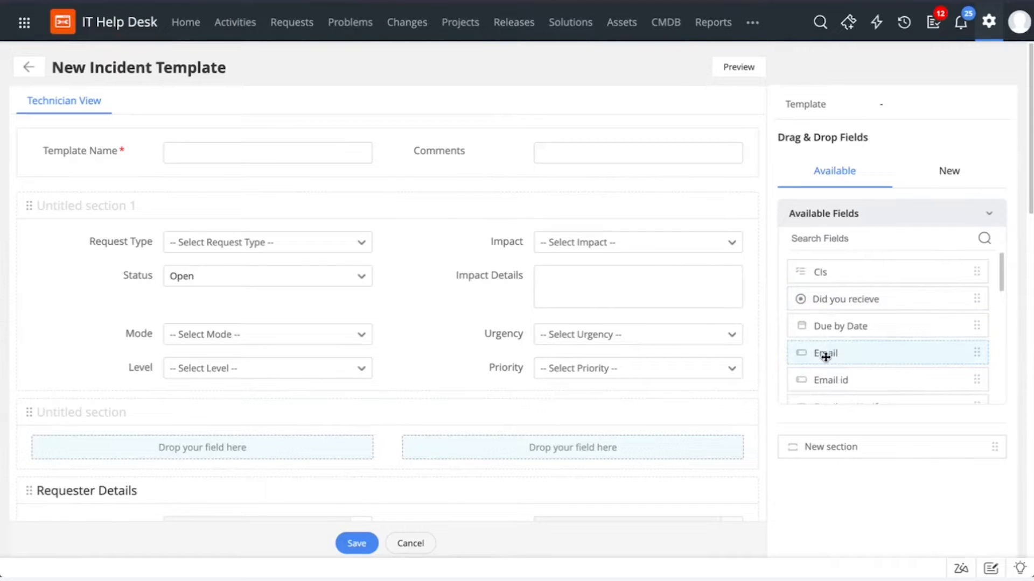
{"action": "left_click_drag", "start_coordinate": [833, 380], "coordinate": [115, 438]}
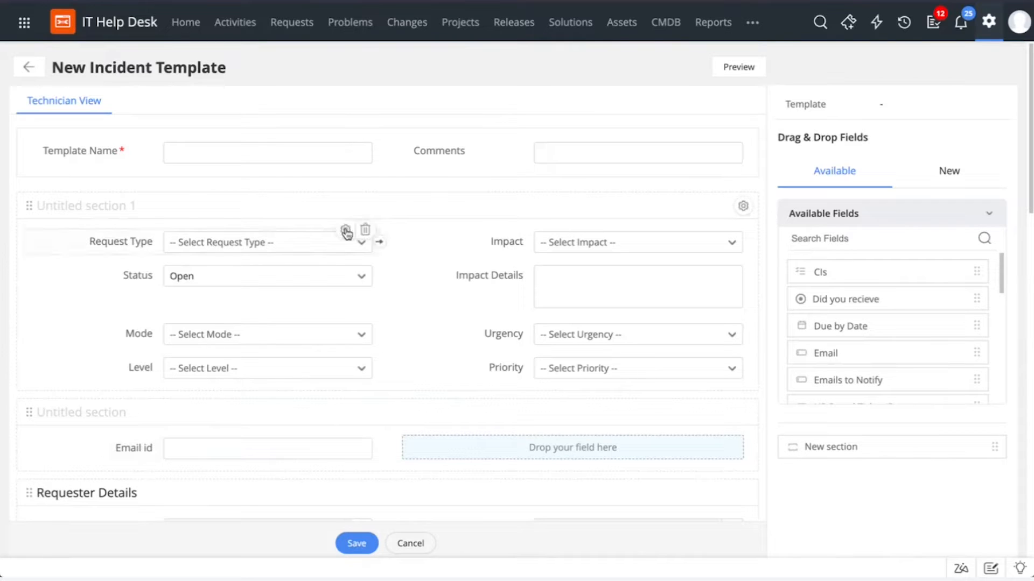
Check the field properties offered for Request Type and close them unchanged.
{"action": "left_click", "coordinate": [345, 232]}
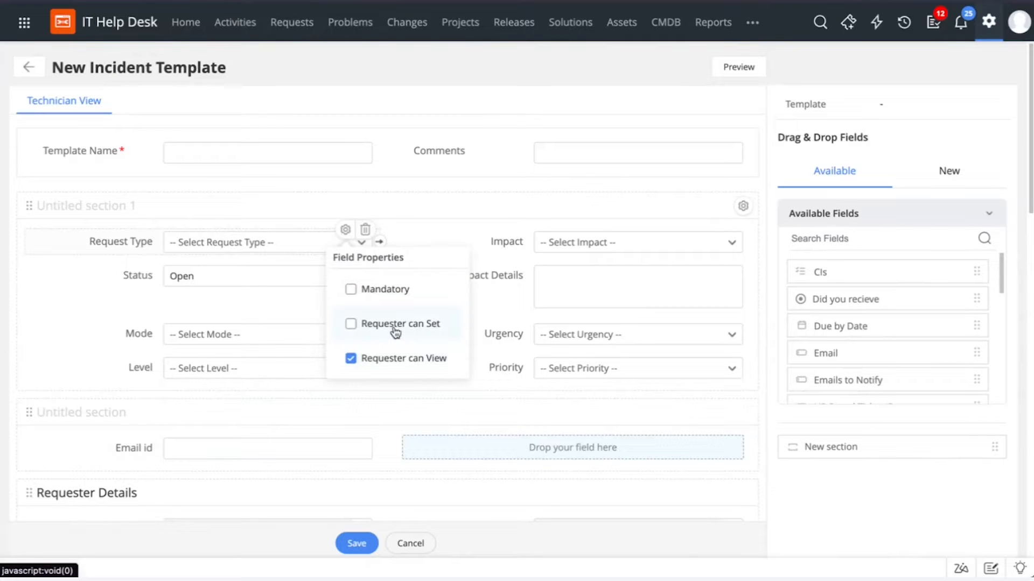
{"action": "scroll", "coordinate": [395, 332], "scroll_direction": "down", "scroll_amount": 12}
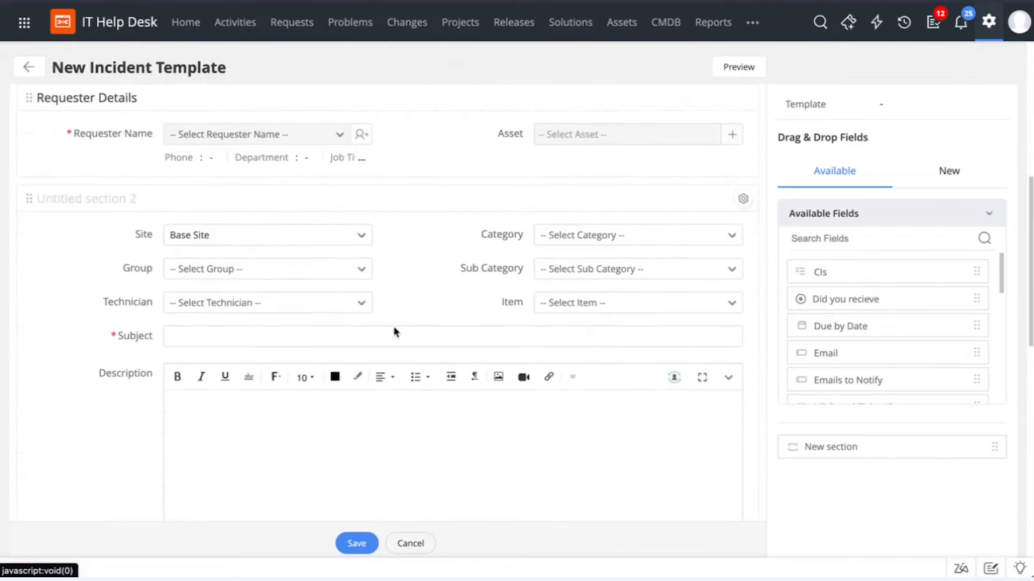
{"action": "scroll", "coordinate": [394, 332], "scroll_direction": "up", "scroll_amount": 12}
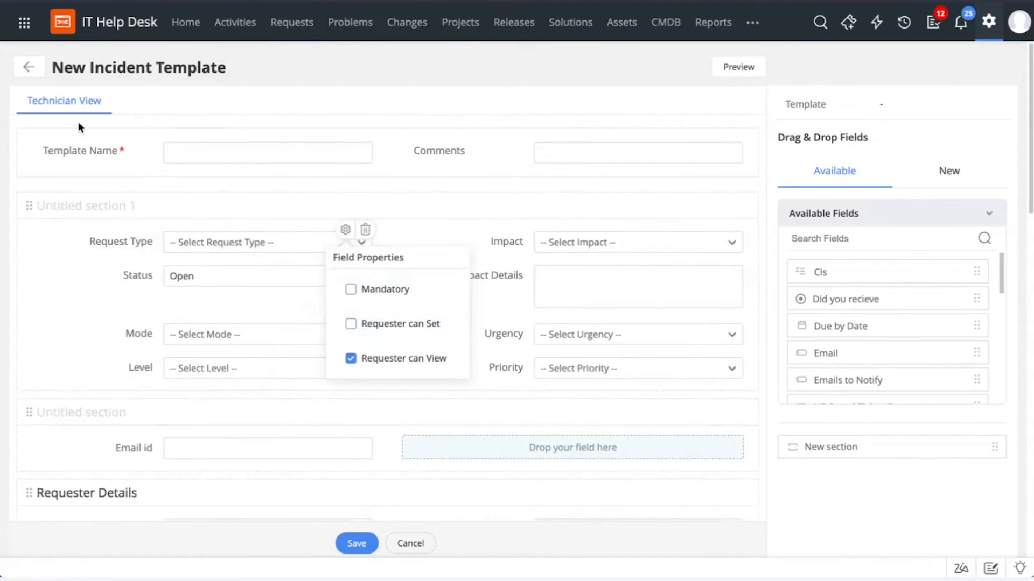
{"action": "left_click", "coordinate": [175, 102]}
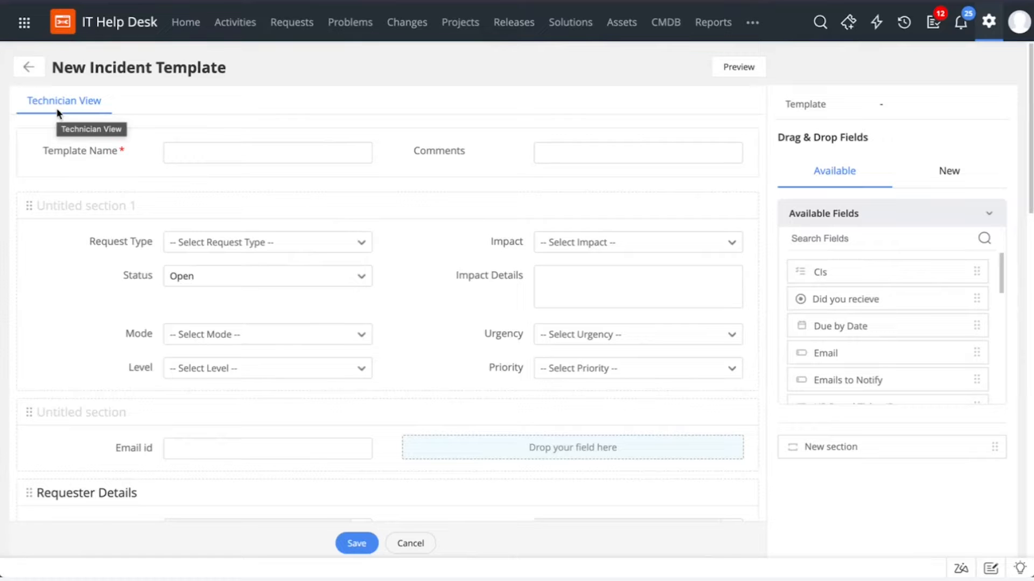
{"action": "scroll", "coordinate": [345, 257], "scroll_direction": "down", "scroll_amount": 3}
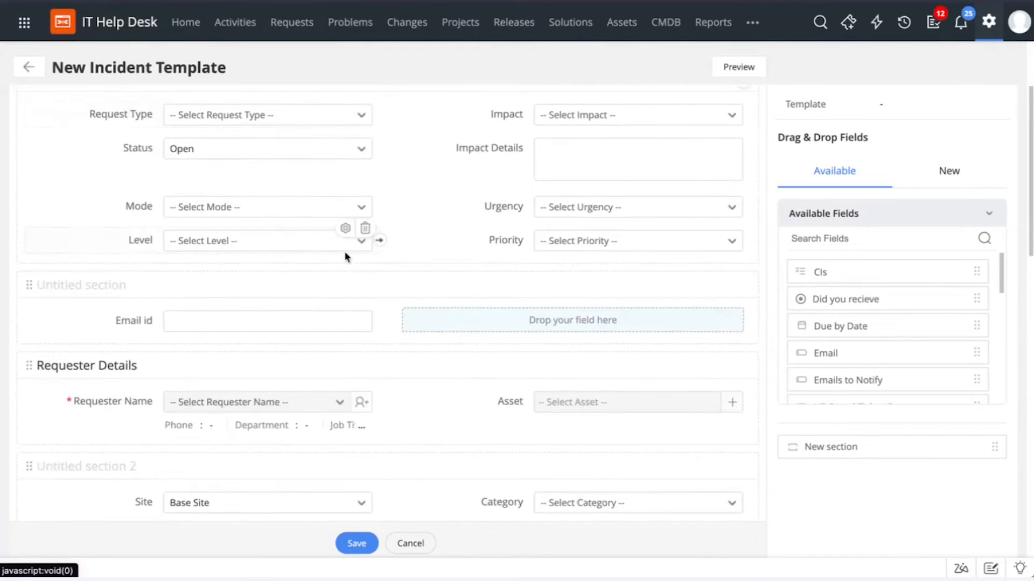
{"action": "scroll", "coordinate": [346, 256], "scroll_direction": "up", "scroll_amount": 1}
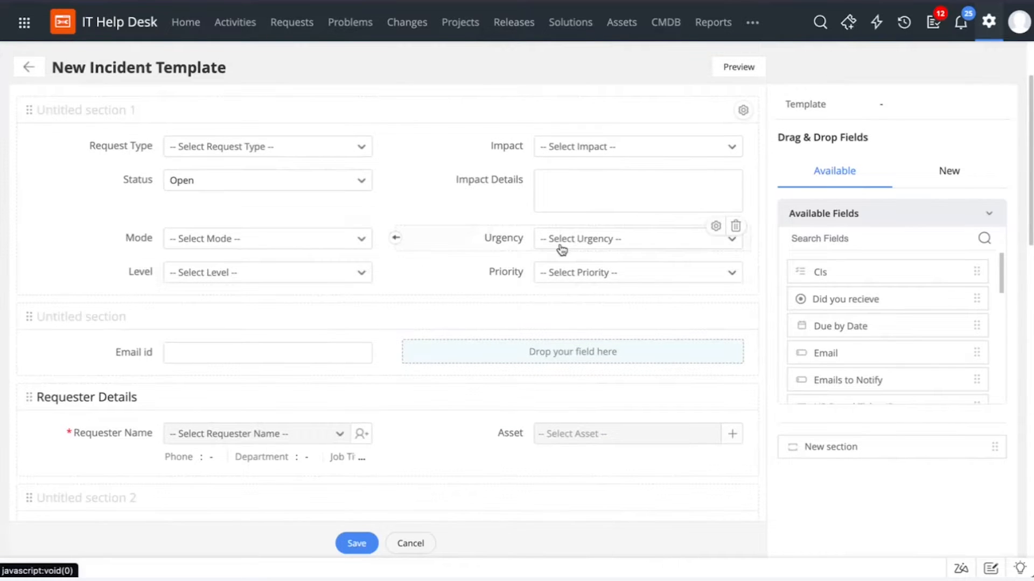
{"action": "scroll", "coordinate": [460, 280], "scroll_direction": "up", "scroll_amount": 3}
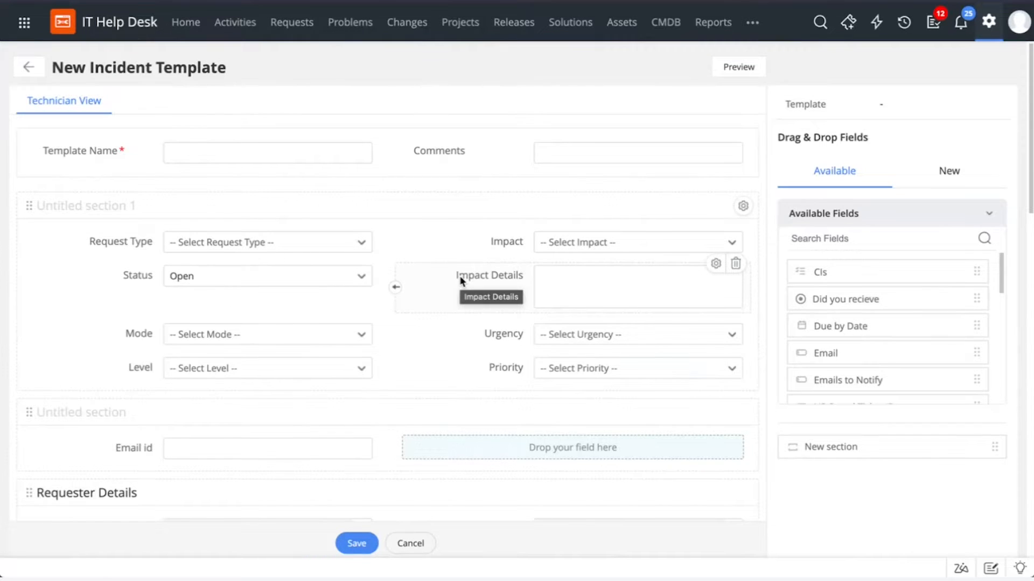
{"action": "scroll", "coordinate": [460, 280], "scroll_direction": "down", "scroll_amount": 3}
{"action": "scroll", "coordinate": [460, 278], "scroll_direction": "up", "scroll_amount": 2}
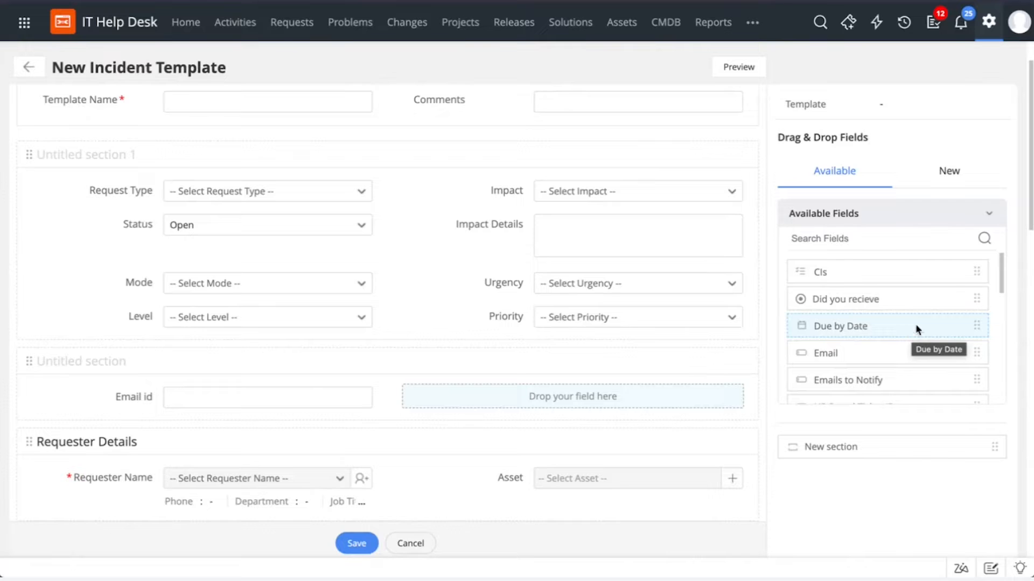
Review the settings for creating a new Single-line field in the slot beside Email id, and cancel without saving.
{"action": "left_click", "coordinate": [944, 167]}
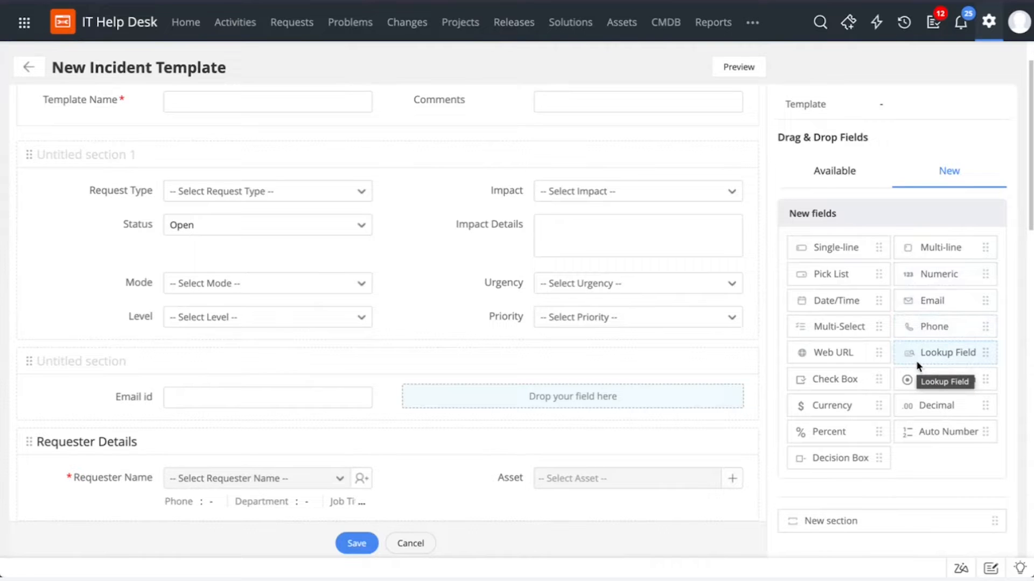
{"action": "left_click_drag", "start_coordinate": [826, 251], "coordinate": [506, 404]}
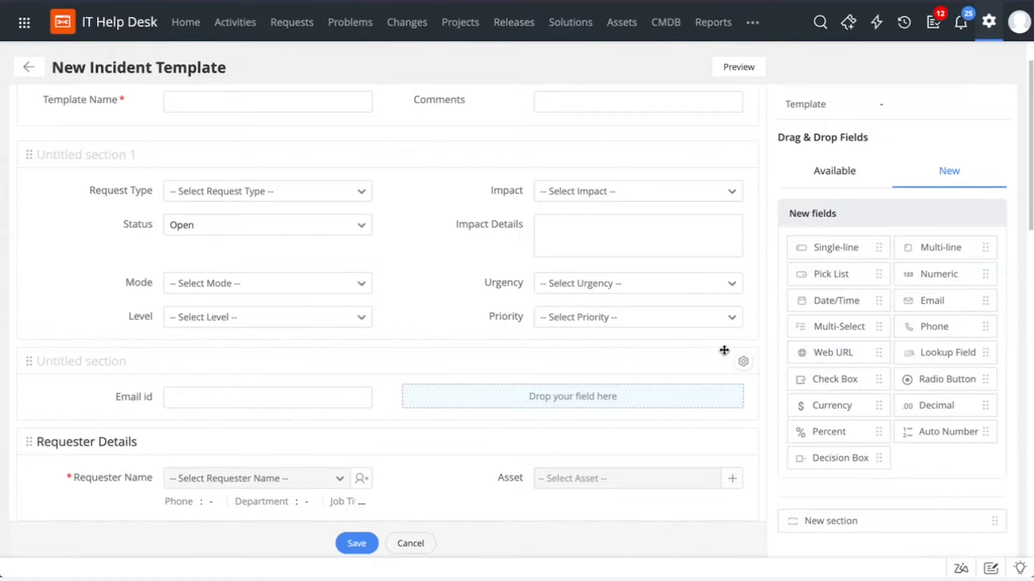
{"action": "left_click_drag", "start_coordinate": [842, 251], "coordinate": [505, 394]}
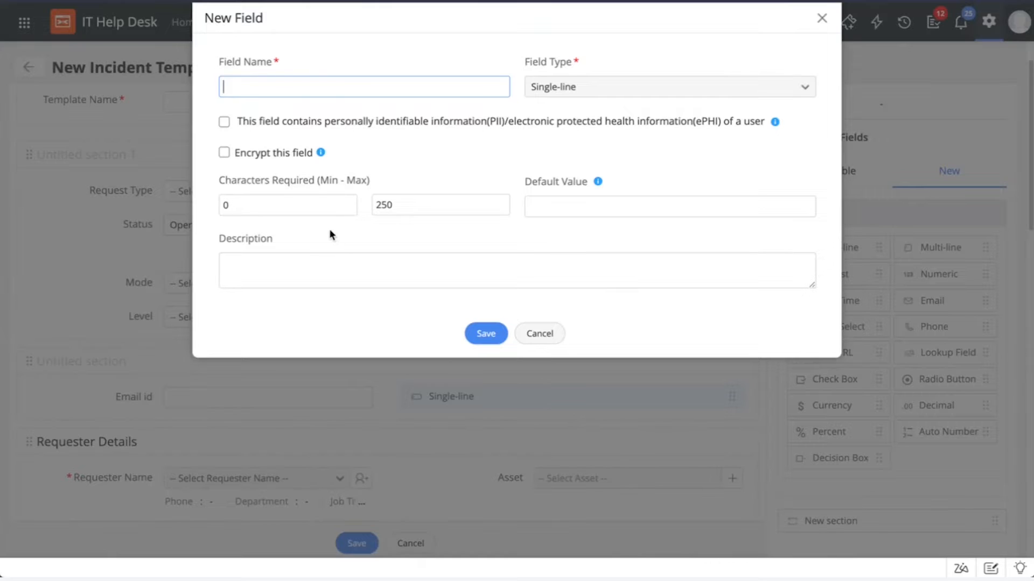
{"action": "left_click", "coordinate": [539, 336]}
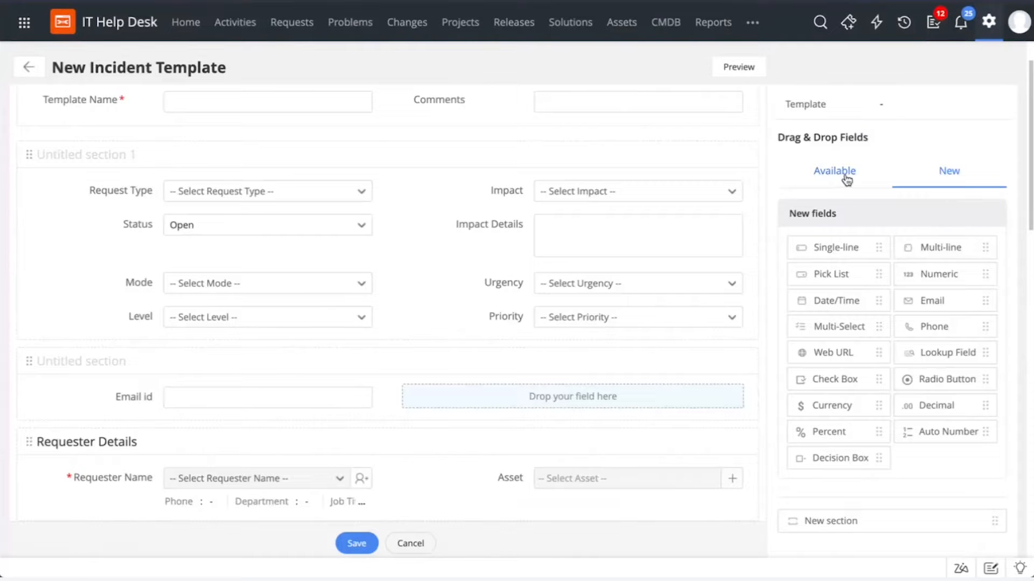
Return to the list of available fields and look through its entries.
{"action": "left_click", "coordinate": [847, 180]}
{"action": "scroll", "coordinate": [838, 330], "scroll_direction": "down", "scroll_amount": 2}
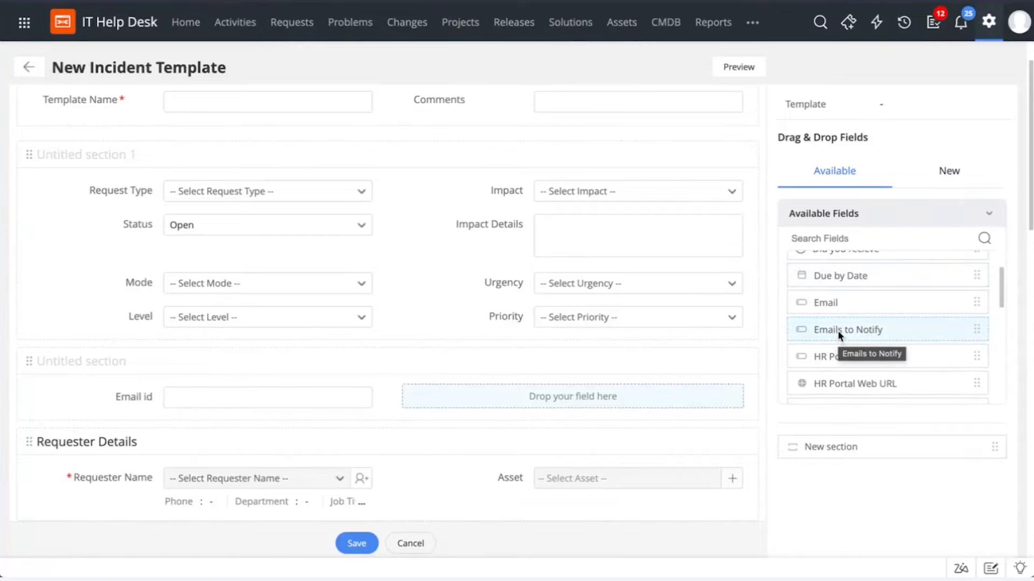
{"action": "scroll", "coordinate": [838, 330], "scroll_direction": "down", "scroll_amount": 2}
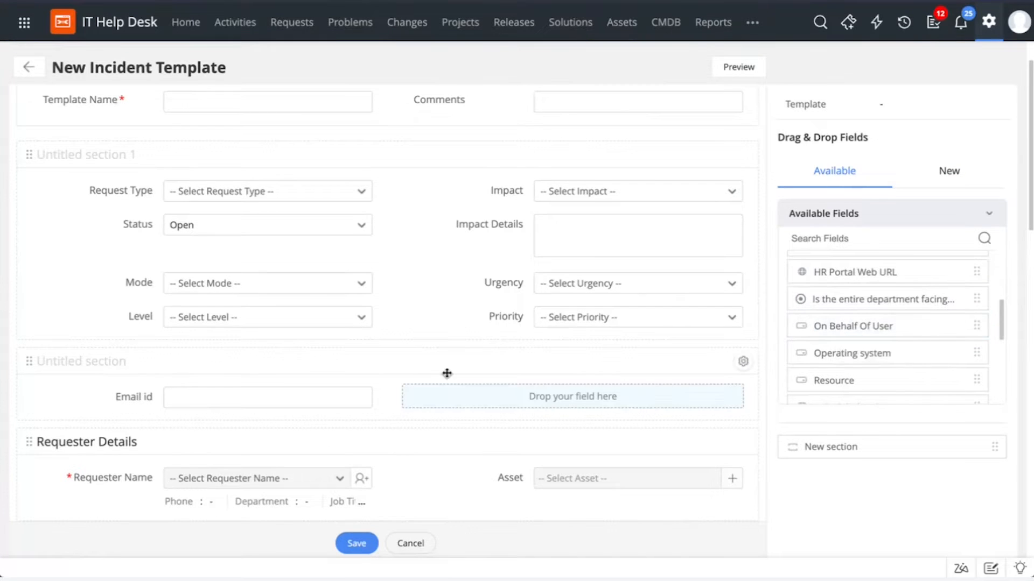
Enable Show to Requester for the template and check which user groups can be associated.
{"action": "scroll", "coordinate": [447, 373], "scroll_direction": "down", "scroll_amount": 15}
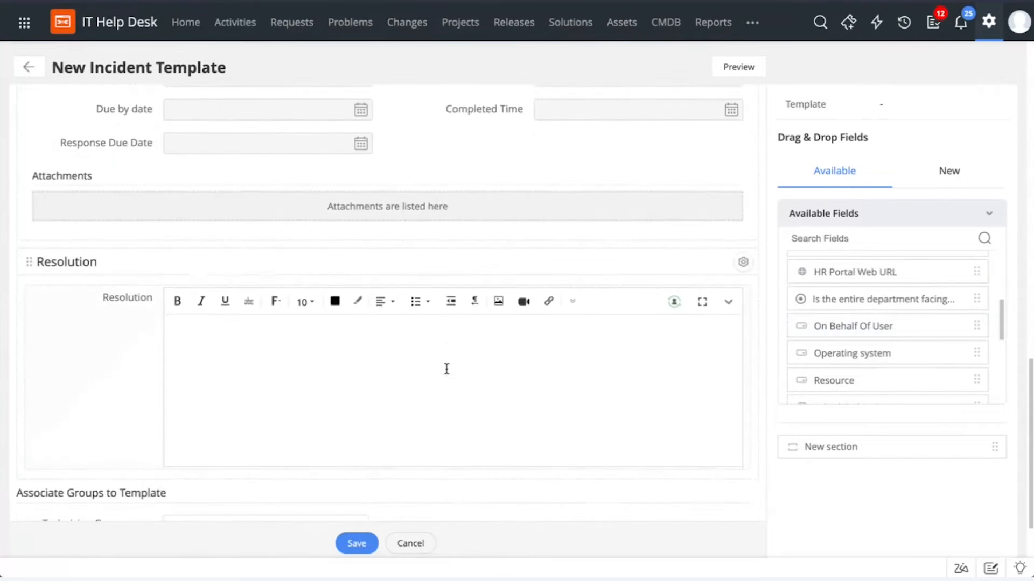
{"action": "scroll", "coordinate": [446, 369], "scroll_direction": "down", "scroll_amount": 2}
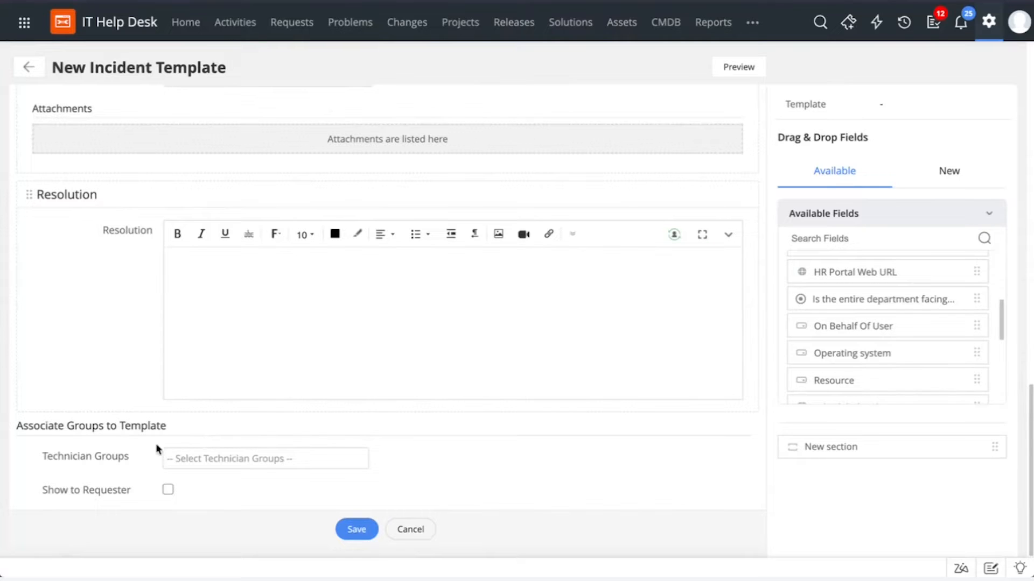
{"action": "left_click", "coordinate": [168, 491]}
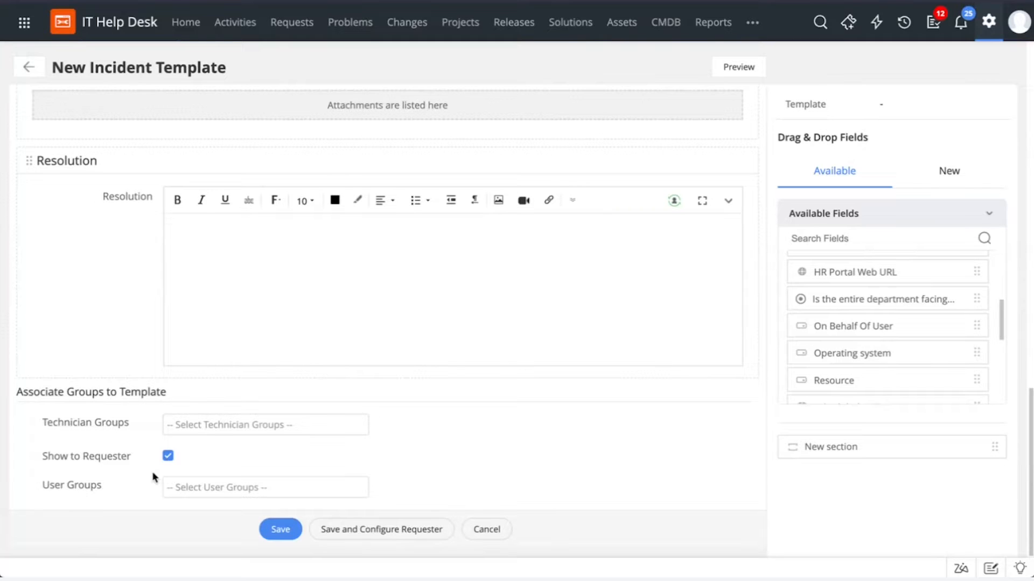
{"action": "left_click", "coordinate": [200, 484]}
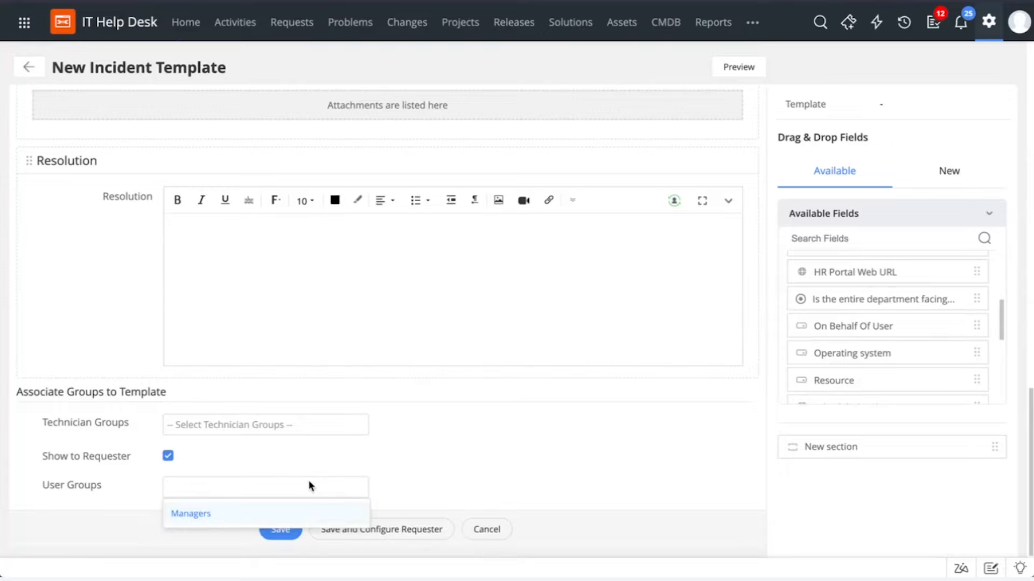
{"action": "left_click", "coordinate": [448, 474]}
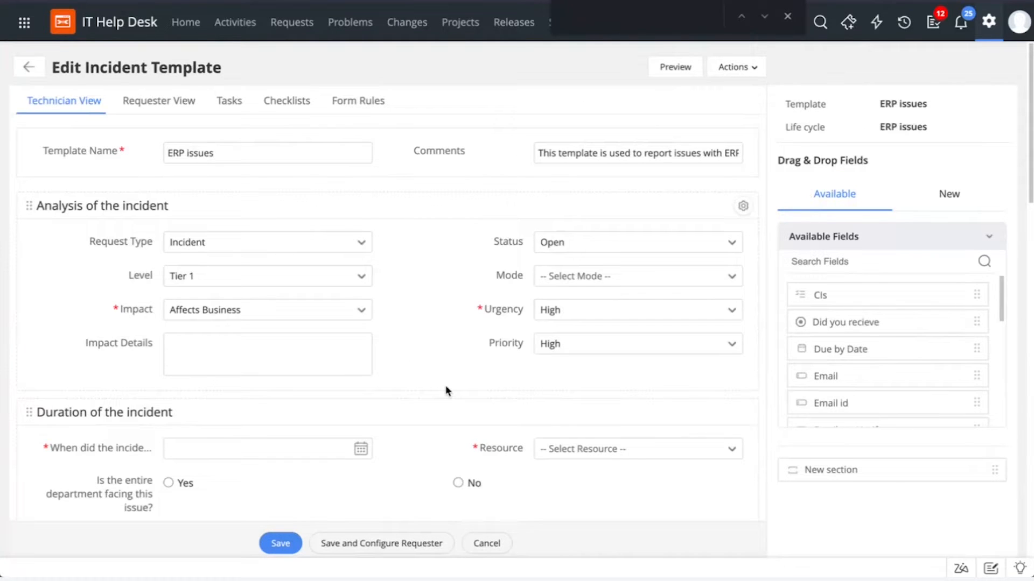
Examine the ERP issues incident template's sections, including incident analysis, duration, requester and additional details, with their preset values.
{"action": "scroll", "coordinate": [445, 386], "scroll_direction": "down", "scroll_amount": 5}
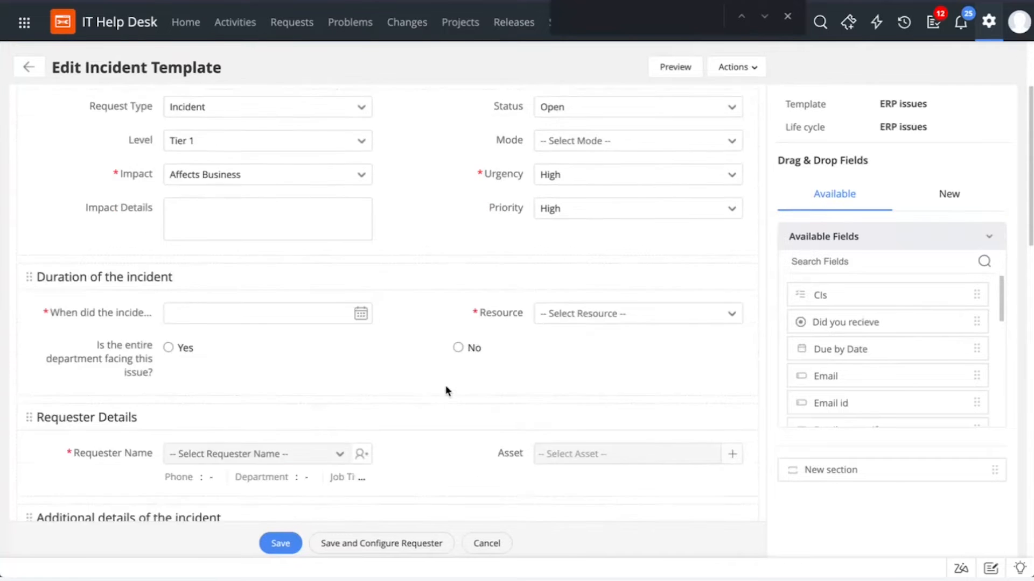
{"action": "scroll", "coordinate": [444, 385], "scroll_direction": "down", "scroll_amount": 1}
{"action": "scroll", "coordinate": [445, 386], "scroll_direction": "up", "scroll_amount": 4}
{"action": "scroll", "coordinate": [445, 385], "scroll_direction": "up", "scroll_amount": 2}
{"action": "scroll", "coordinate": [445, 385], "scroll_direction": "up", "scroll_amount": 1}
{"action": "scroll", "coordinate": [447, 377], "scroll_direction": "down", "scroll_amount": 3}
{"action": "scroll", "coordinate": [450, 363], "scroll_direction": "down", "scroll_amount": 1}
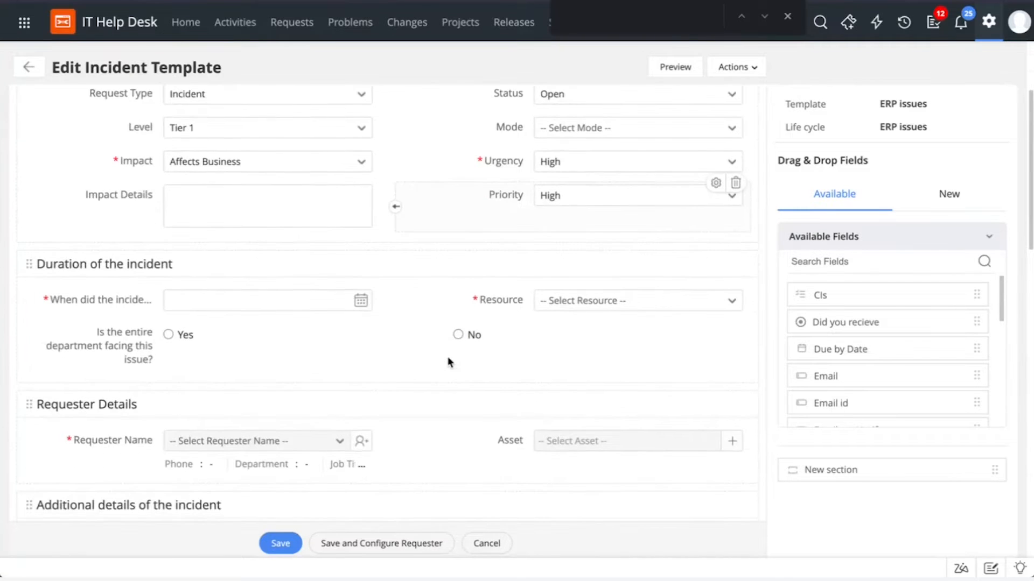
{"action": "scroll", "coordinate": [450, 363], "scroll_direction": "down", "scroll_amount": 10}
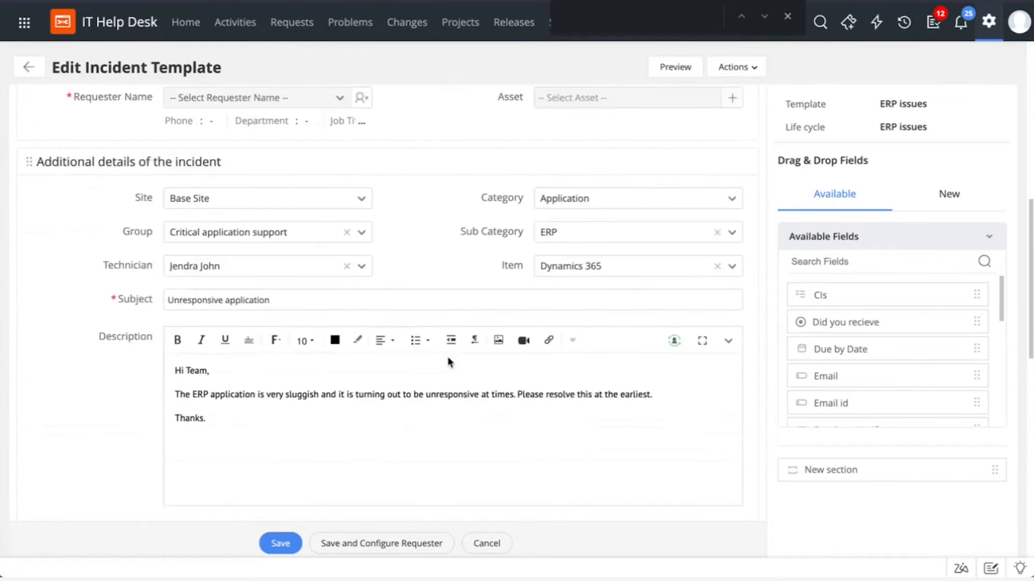
Review the requester view of the ERP issues template, from the requester details through to the dates and attachments section.
{"action": "scroll", "coordinate": [450, 363], "scroll_direction": "down", "scroll_amount": 2}
{"action": "scroll", "coordinate": [449, 361], "scroll_direction": "up", "scroll_amount": 9}
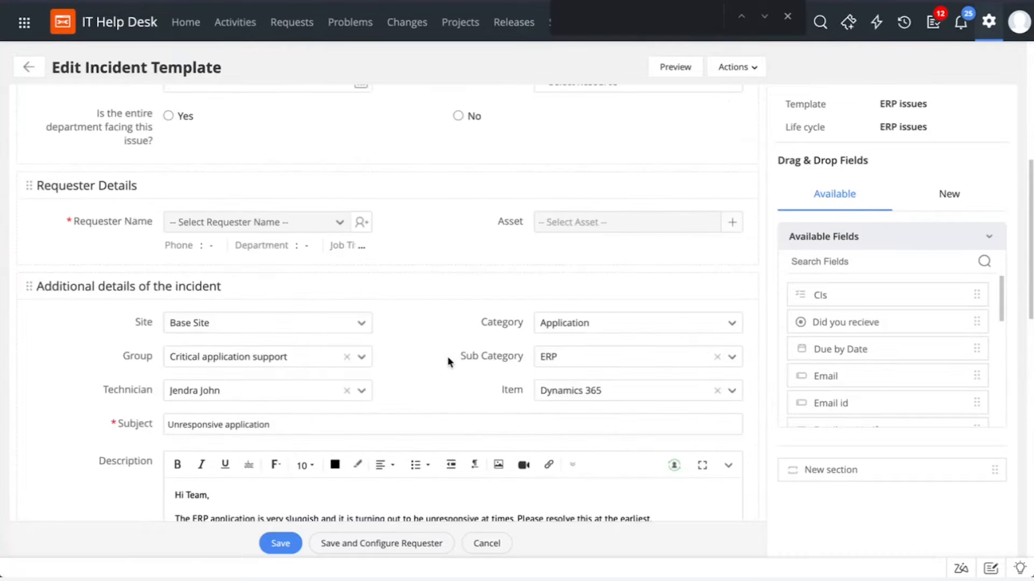
{"action": "scroll", "coordinate": [450, 363], "scroll_direction": "up", "scroll_amount": 6}
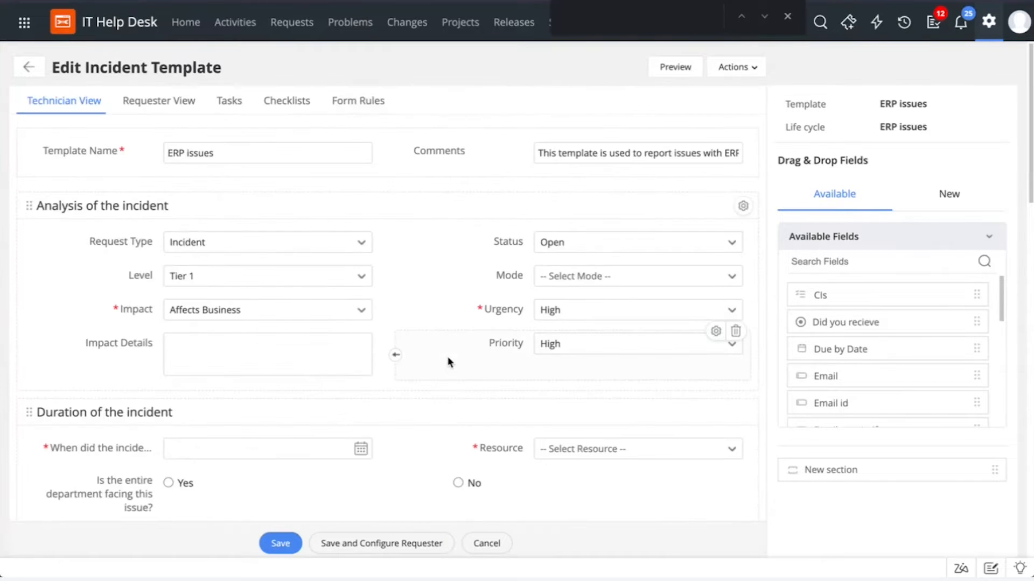
{"action": "double_click", "coordinate": [161, 107]}
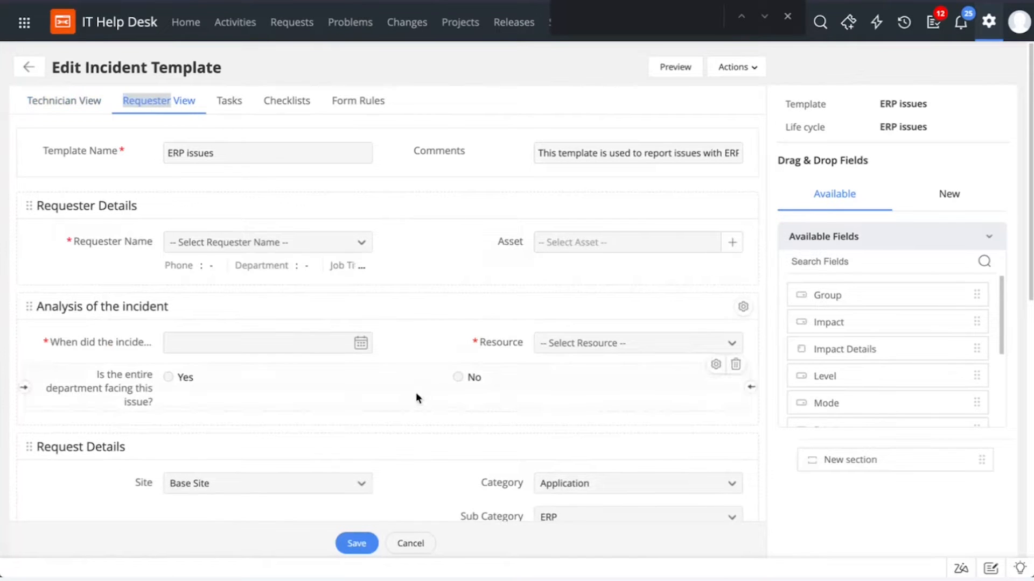
{"action": "left_click", "coordinate": [419, 420]}
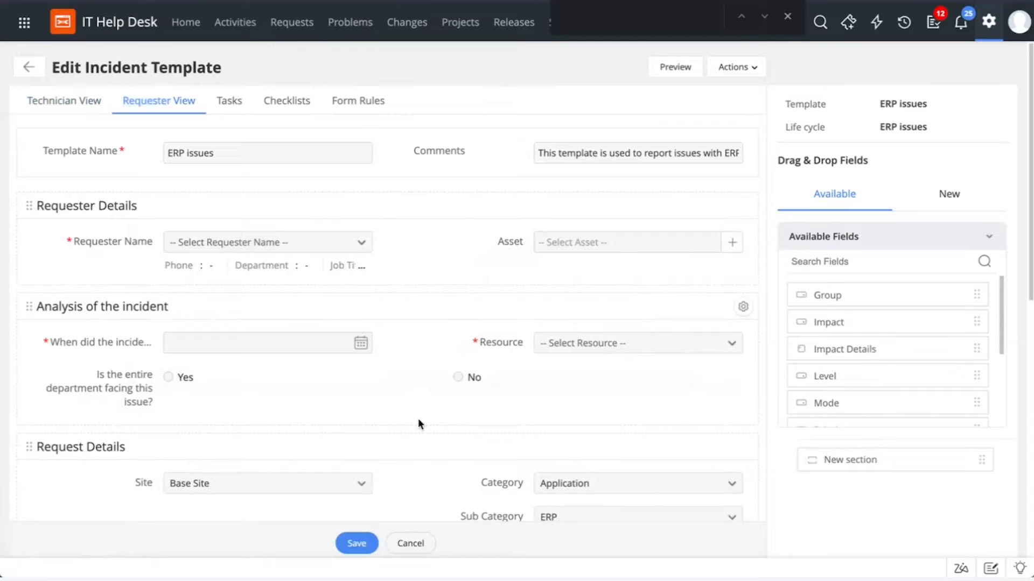
{"action": "scroll", "coordinate": [418, 424], "scroll_direction": "down", "scroll_amount": 1}
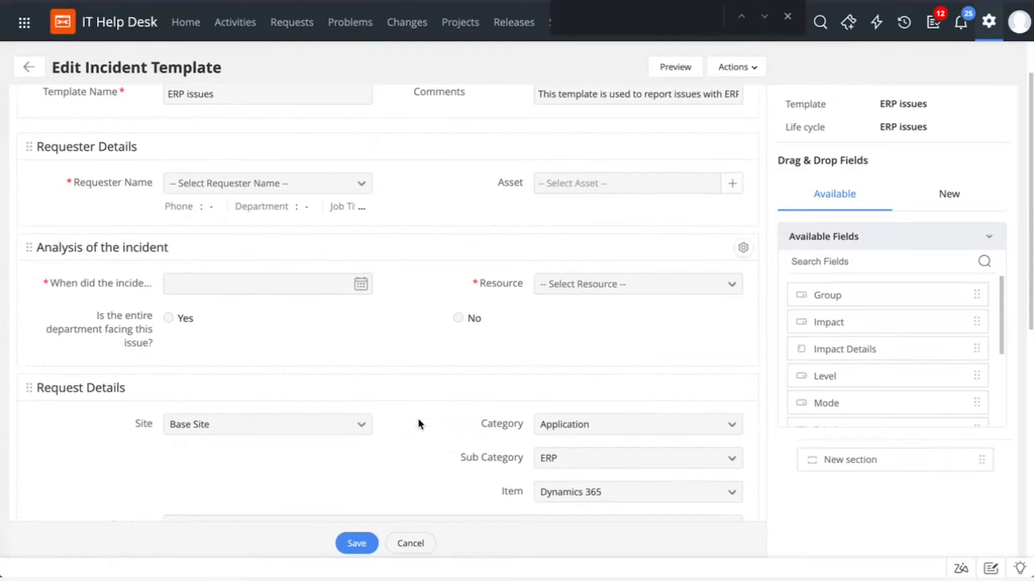
{"action": "scroll", "coordinate": [418, 418], "scroll_direction": "down", "scroll_amount": 5}
{"action": "scroll", "coordinate": [421, 398], "scroll_direction": "up", "scroll_amount": 3}
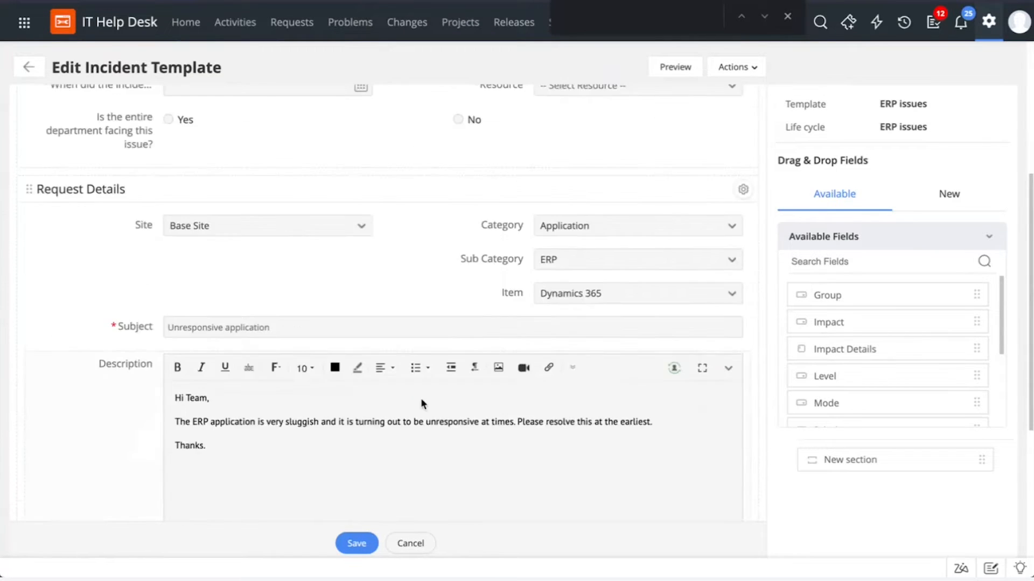
{"action": "scroll", "coordinate": [421, 401], "scroll_direction": "up", "scroll_amount": 3}
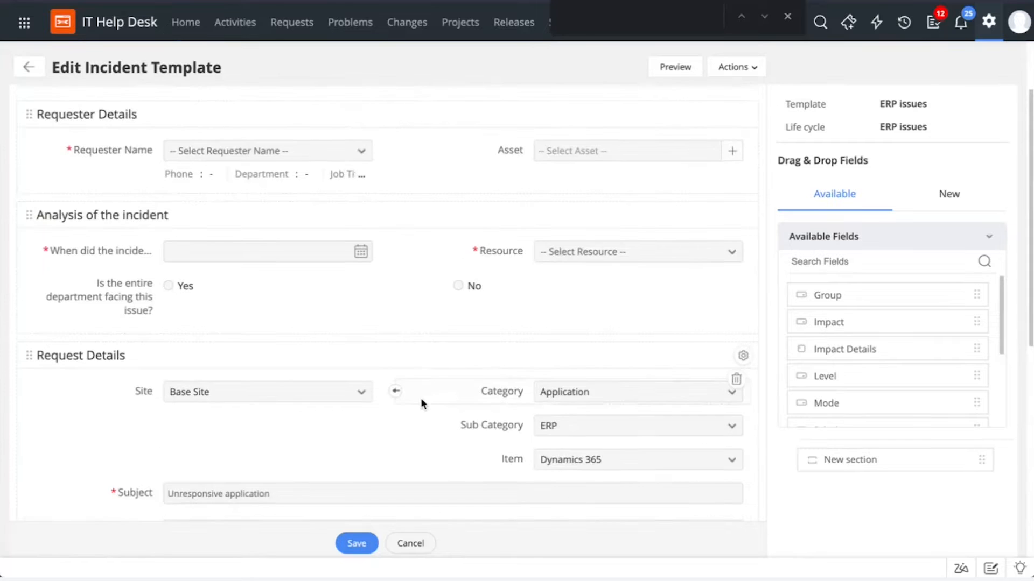
{"action": "scroll", "coordinate": [882, 313], "scroll_direction": "down", "scroll_amount": 1}
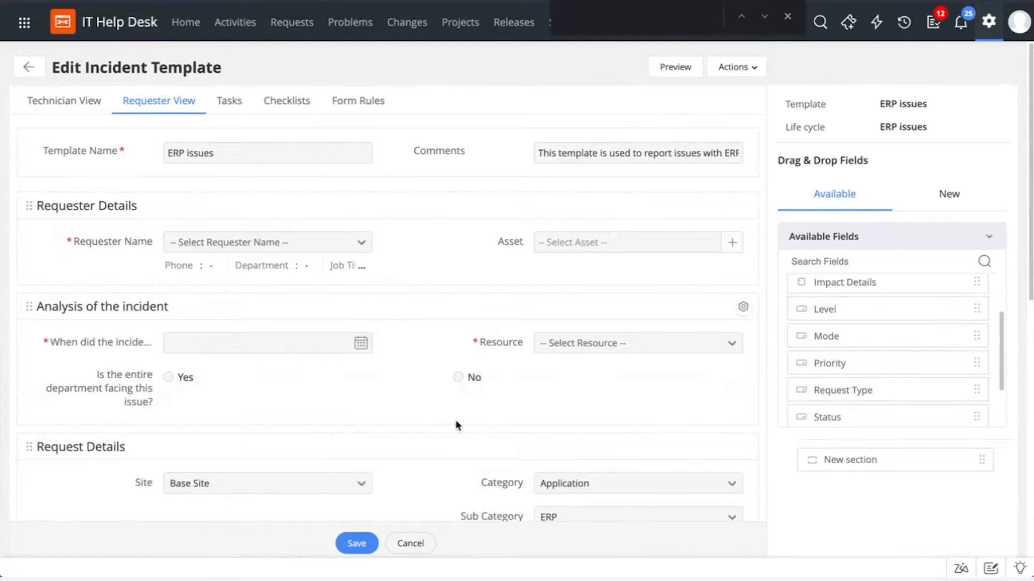
{"action": "scroll", "coordinate": [457, 426], "scroll_direction": "down", "scroll_amount": 8}
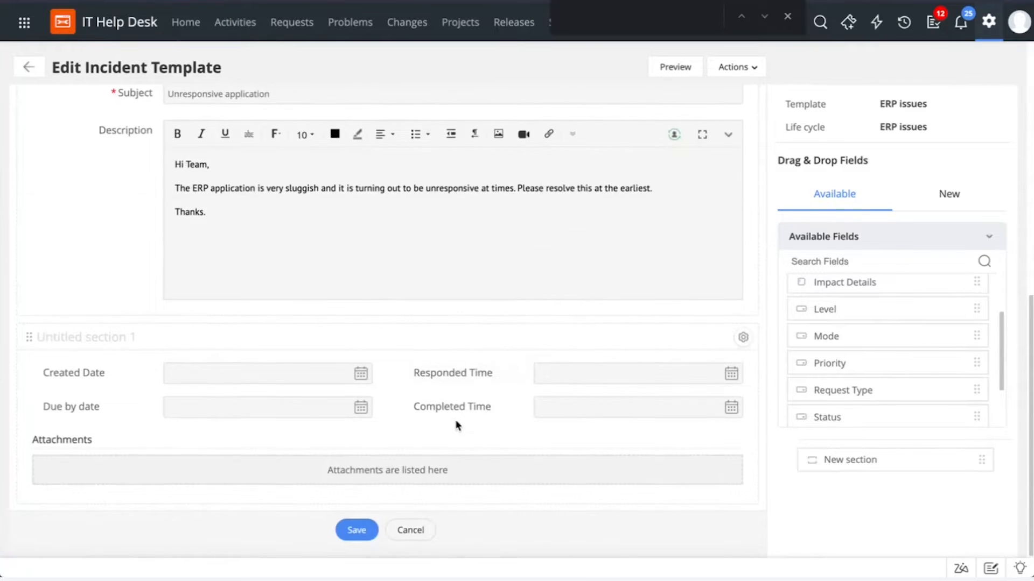
{"action": "scroll", "coordinate": [452, 426], "scroll_direction": "up", "scroll_amount": 8}
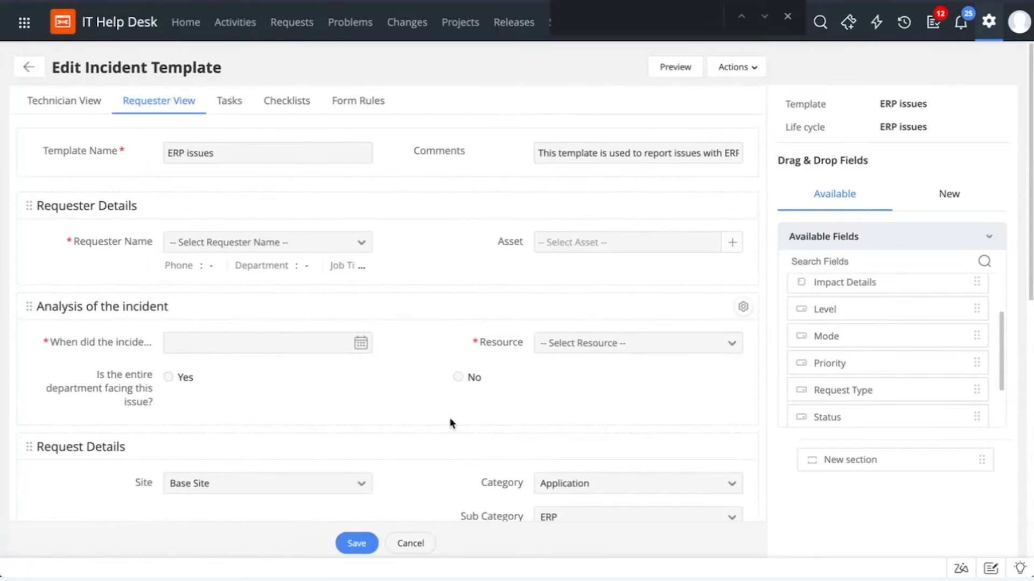
Review the tasks attached to the ERP issues template, along with their owners, priorities and order.
{"action": "left_click", "coordinate": [235, 105]}
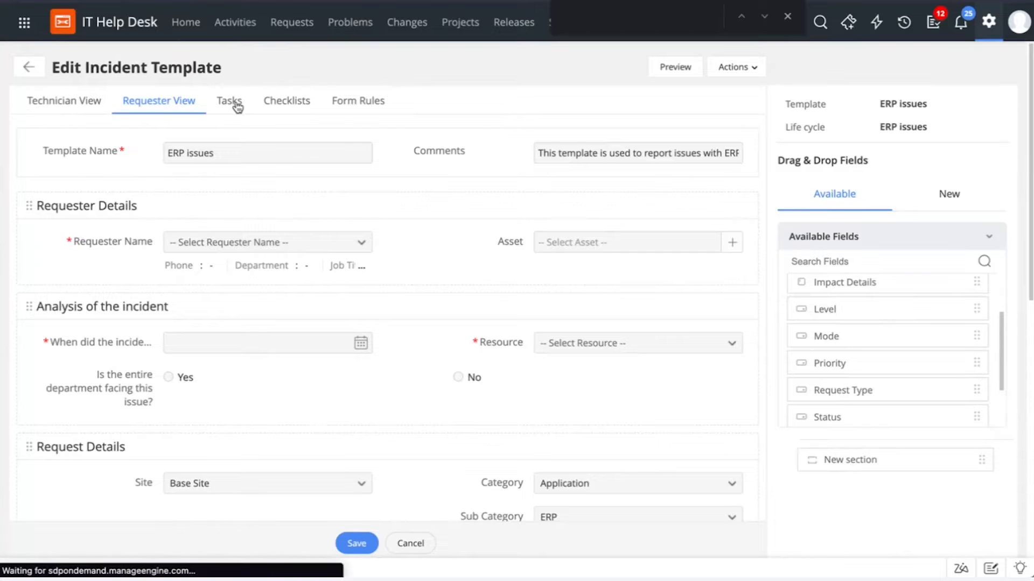
{"action": "scroll", "coordinate": [266, 476], "scroll_direction": "down", "scroll_amount": 2}
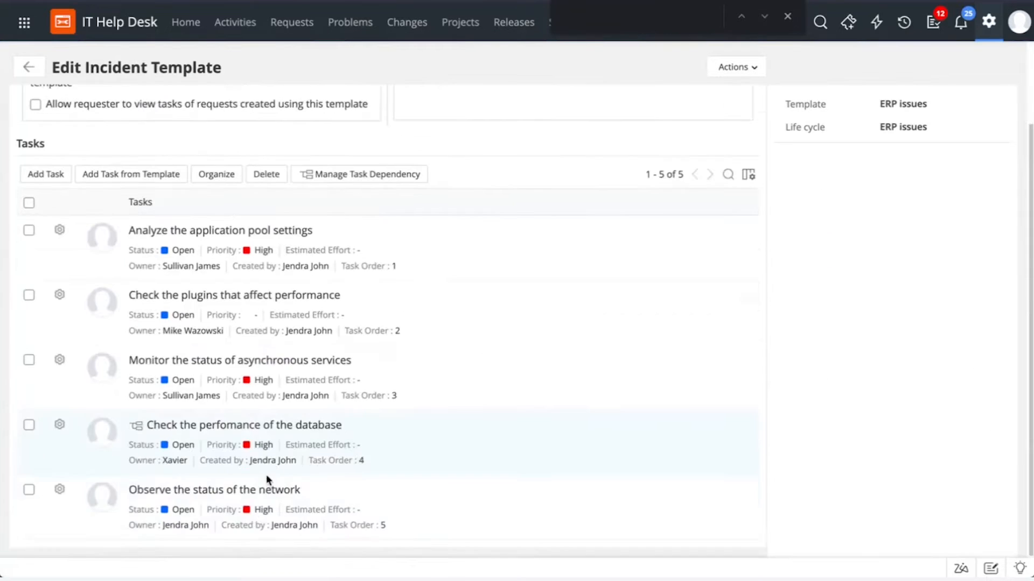
{"action": "scroll", "coordinate": [268, 480], "scroll_direction": "up", "scroll_amount": 2}
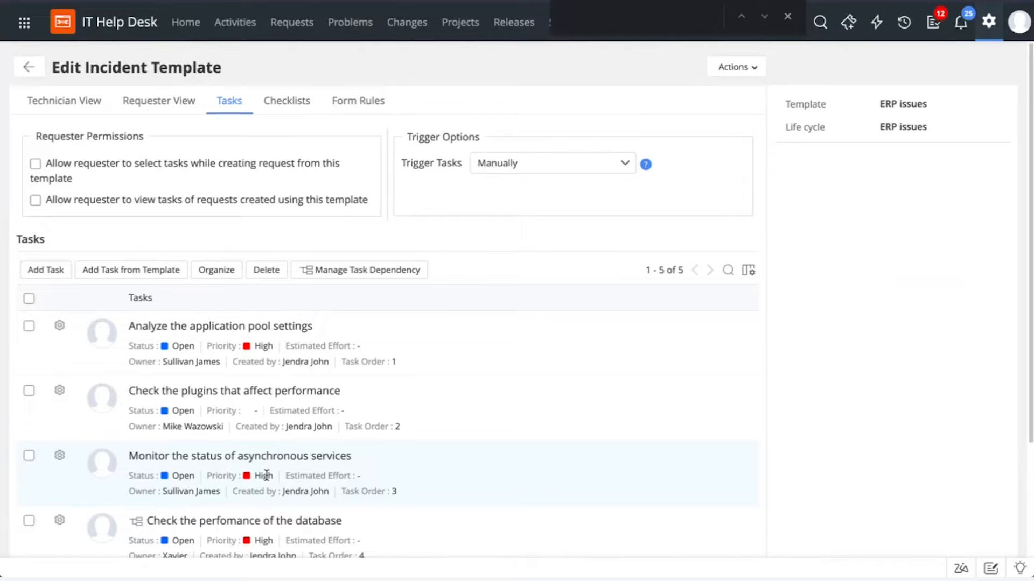
{"action": "scroll", "coordinate": [266, 476], "scroll_direction": "down", "scroll_amount": 2}
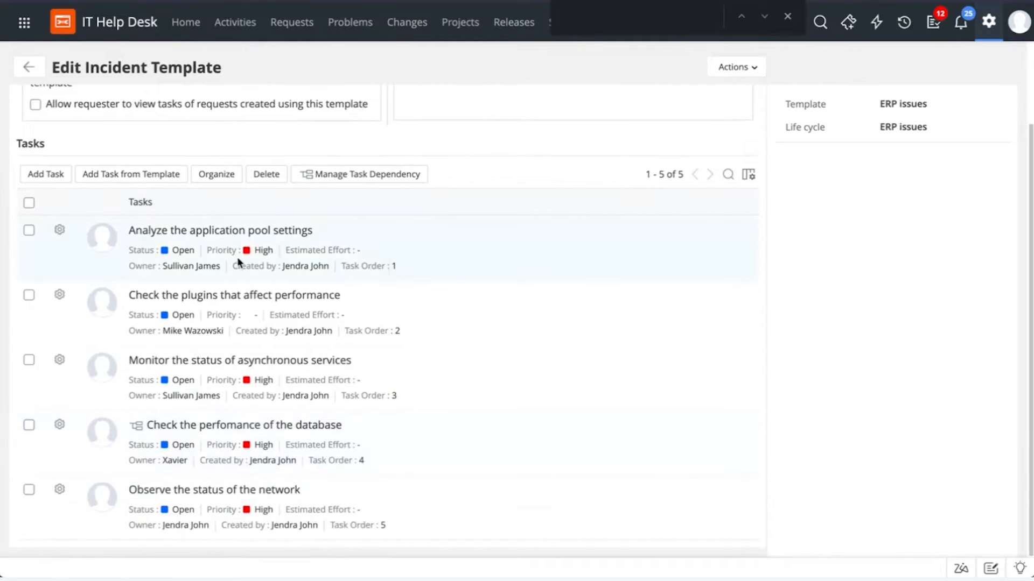
{"action": "scroll", "coordinate": [210, 306], "scroll_direction": "up", "scroll_amount": 2}
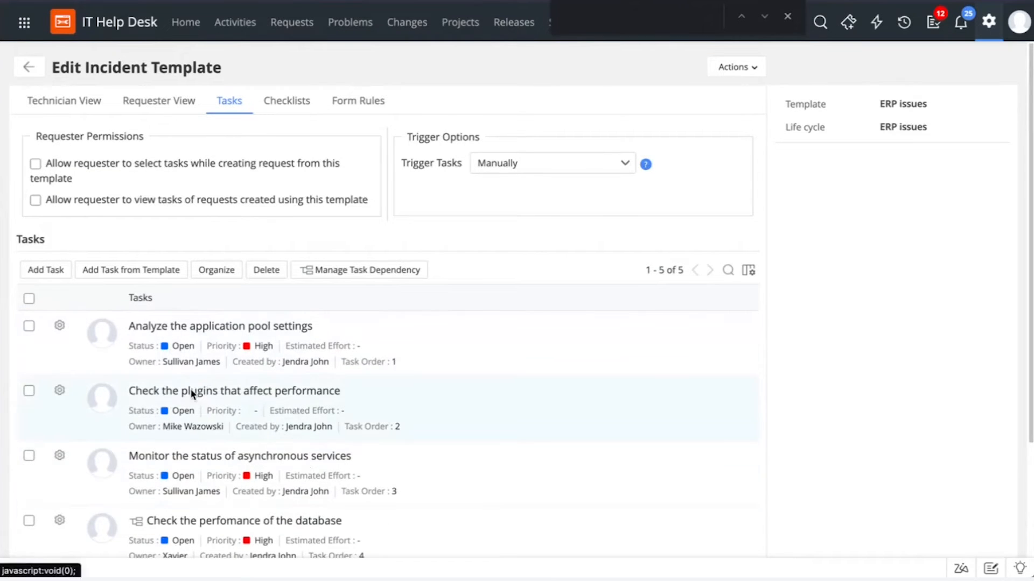
Examine the task dependency map of the ERP issues template and return to the task list.
{"action": "left_click", "coordinate": [395, 270]}
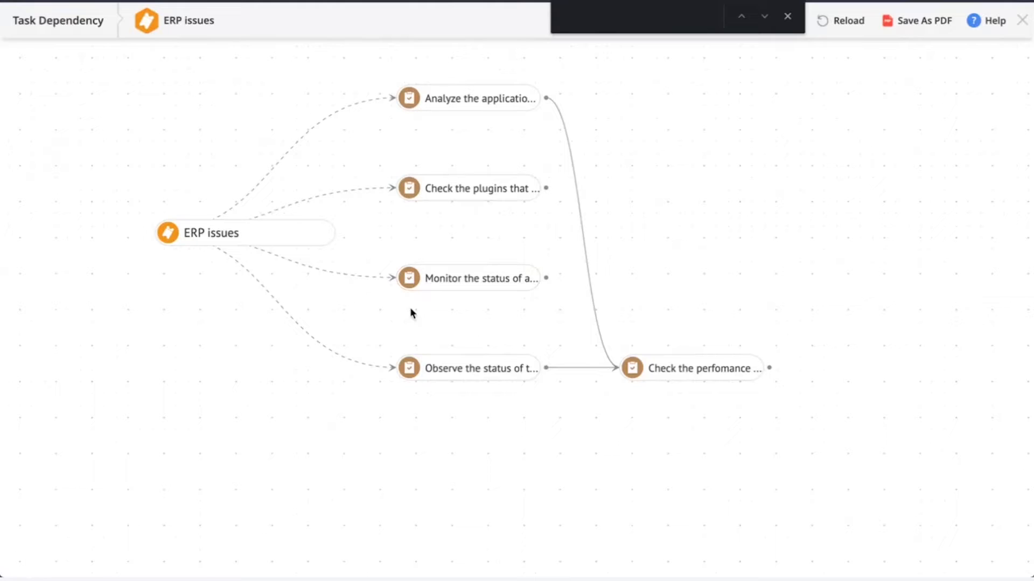
{"action": "left_click", "coordinate": [788, 16]}
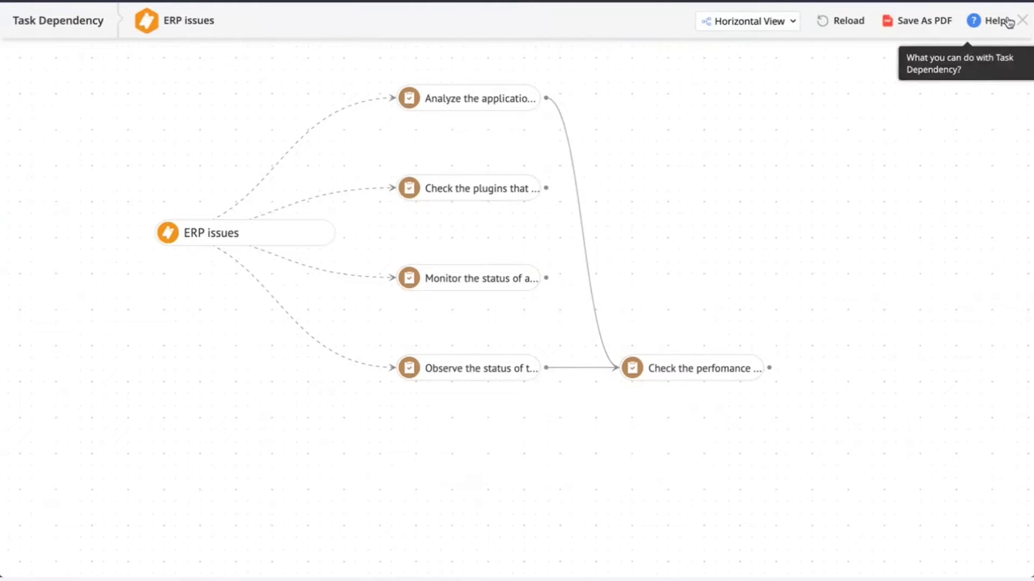
{"action": "left_click", "coordinate": [1027, 21]}
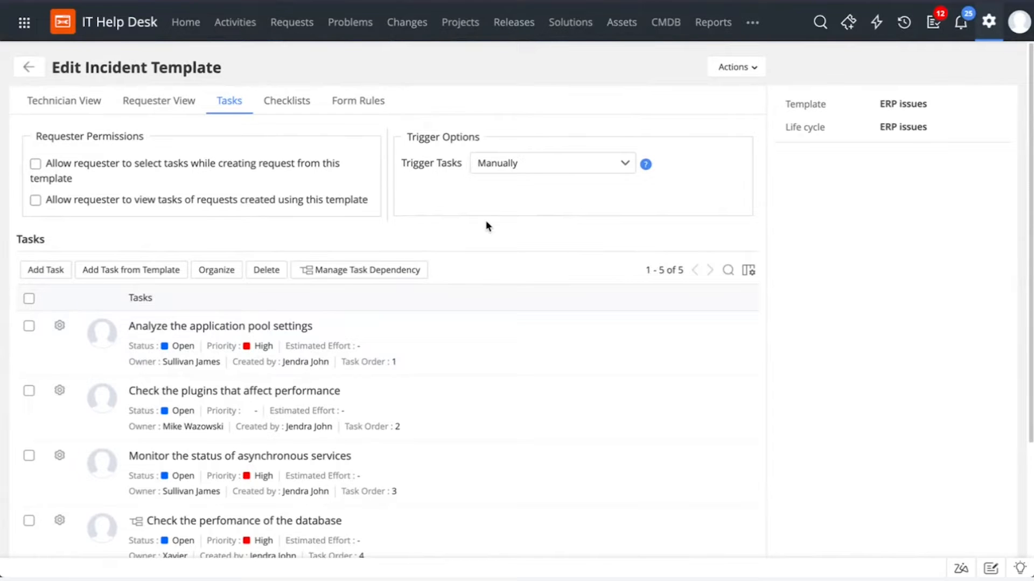
Check the trigger options for the template's tasks, and inspect the items in the Resolving ERP issues checklist.
{"action": "left_click", "coordinate": [540, 163]}
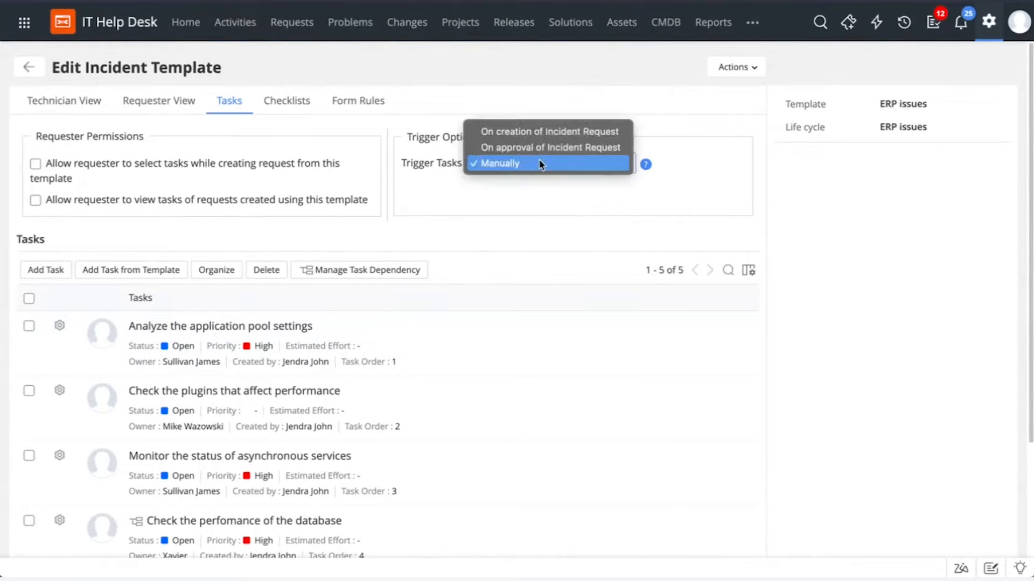
{"action": "left_click", "coordinate": [583, 214]}
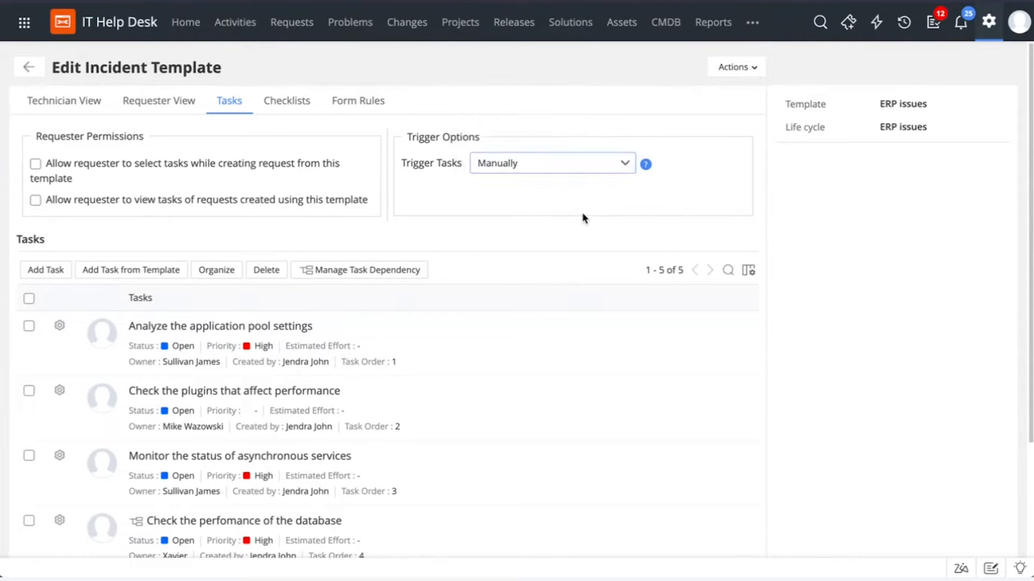
{"action": "left_click", "coordinate": [282, 102]}
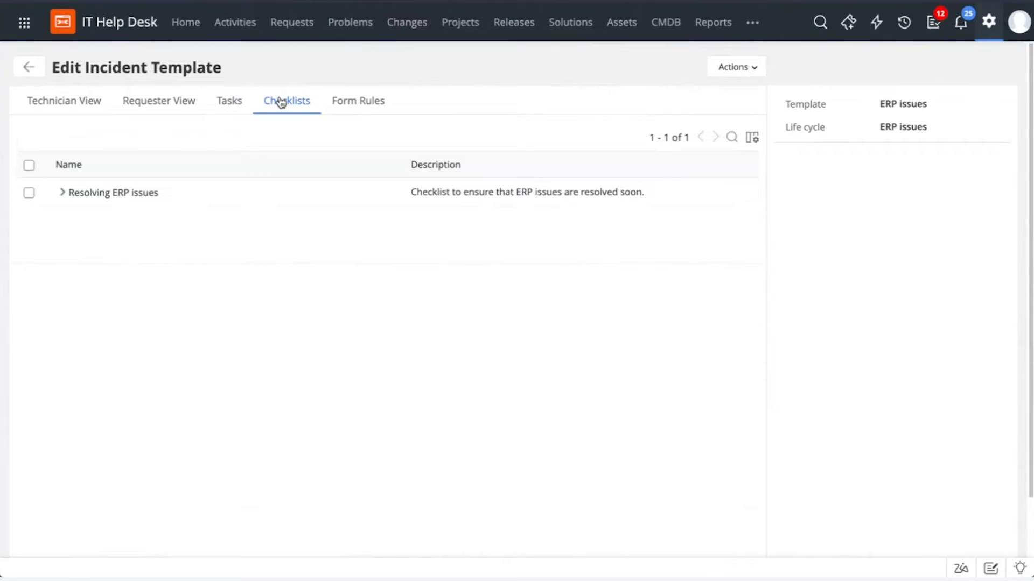
{"action": "left_click", "coordinate": [63, 193]}
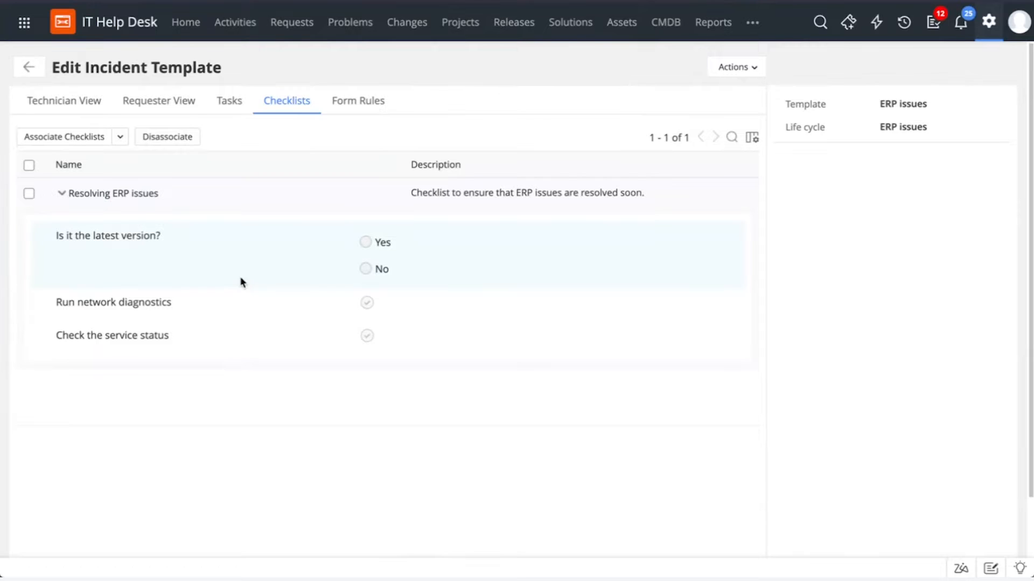
Open the Hide Field form rule for editing and look through the actions that the rule can apply.
{"action": "left_click", "coordinate": [366, 106]}
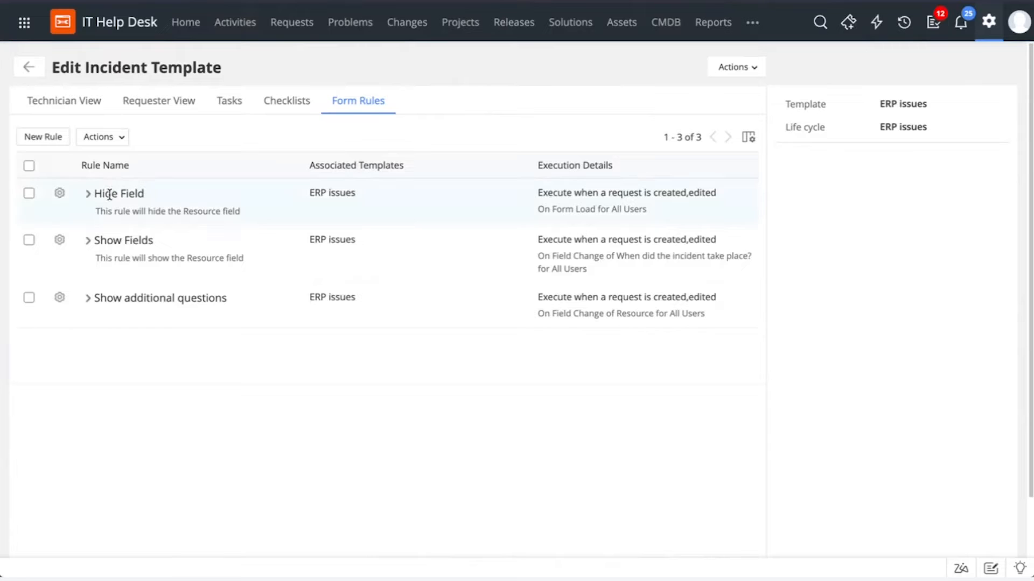
{"action": "left_click", "coordinate": [61, 195]}
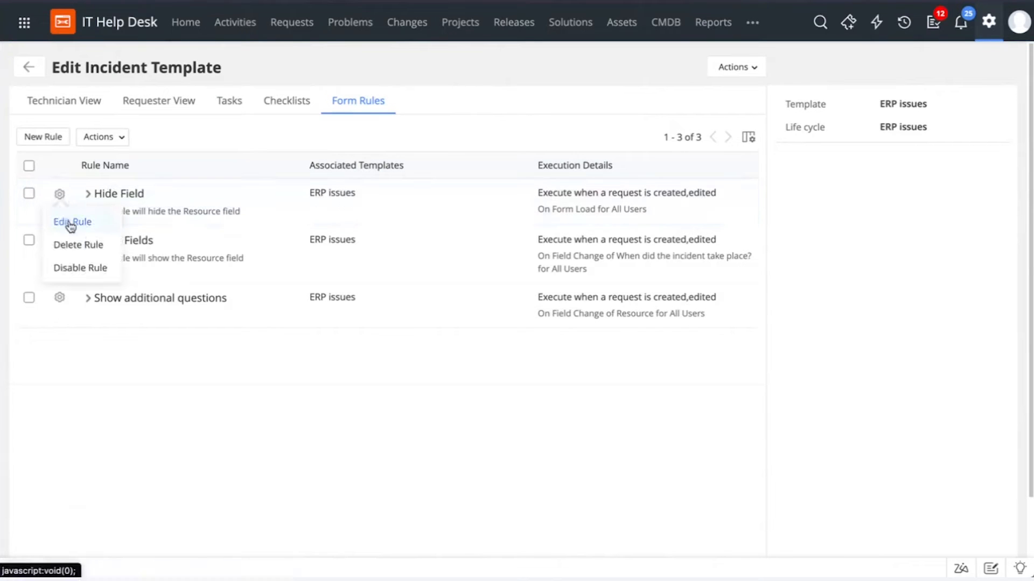
{"action": "left_click", "coordinate": [71, 224]}
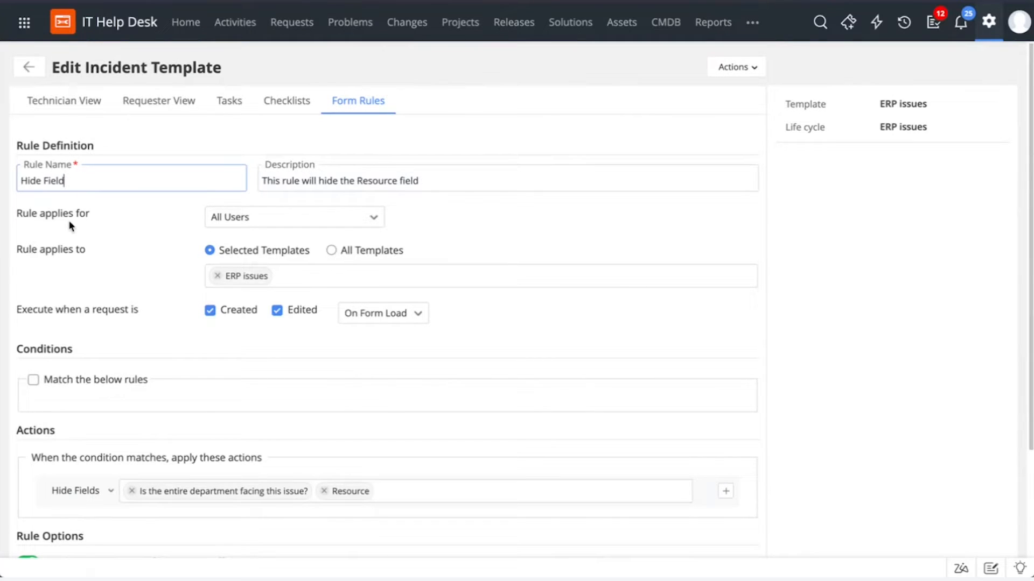
{"action": "scroll", "coordinate": [70, 225], "scroll_direction": "down", "scroll_amount": 2}
{"action": "left_click", "coordinate": [107, 407]}
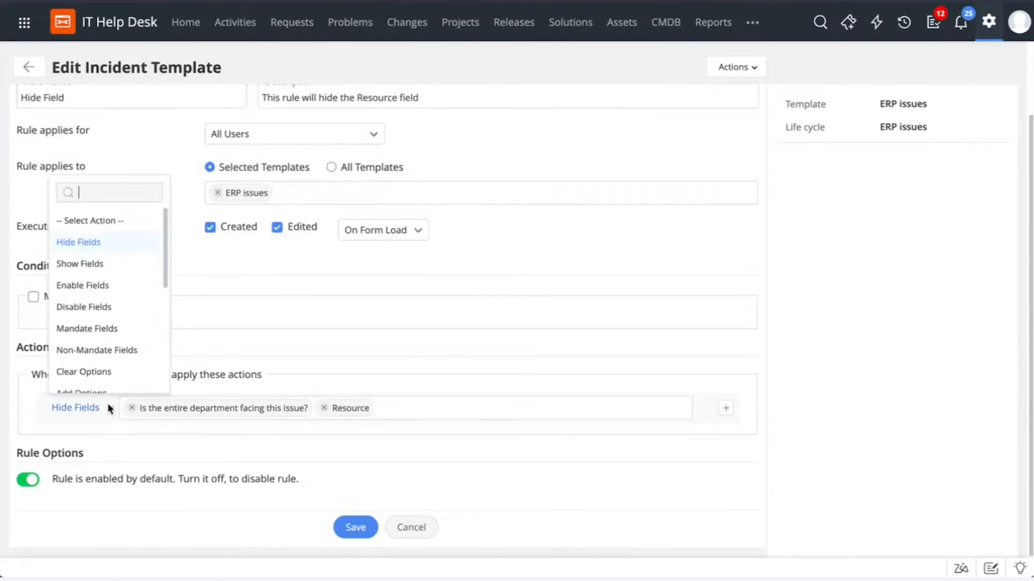
{"action": "scroll", "coordinate": [98, 298], "scroll_direction": "down", "scroll_amount": 4}
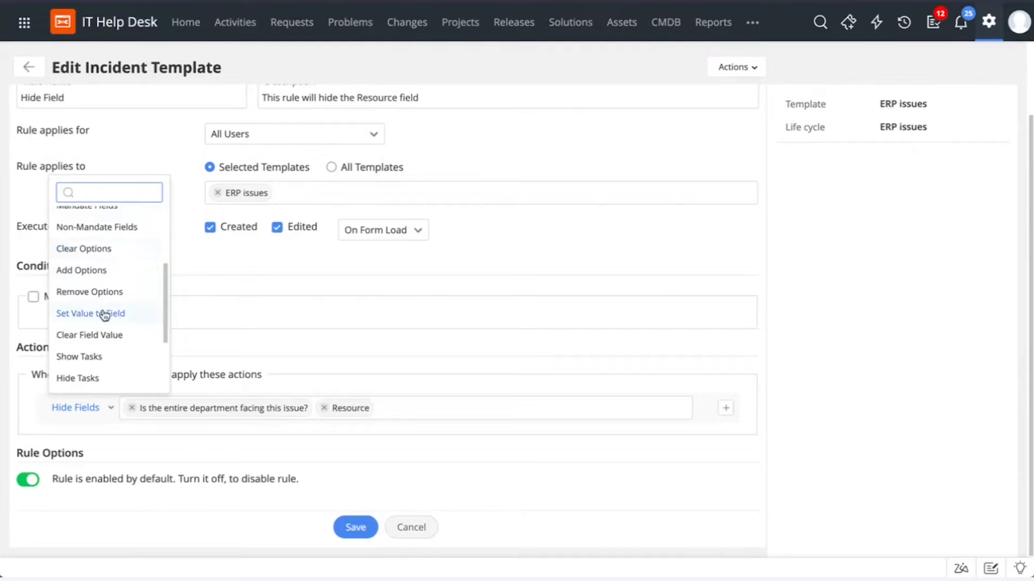
{"action": "scroll", "coordinate": [63, 307], "scroll_direction": "down", "scroll_amount": 4}
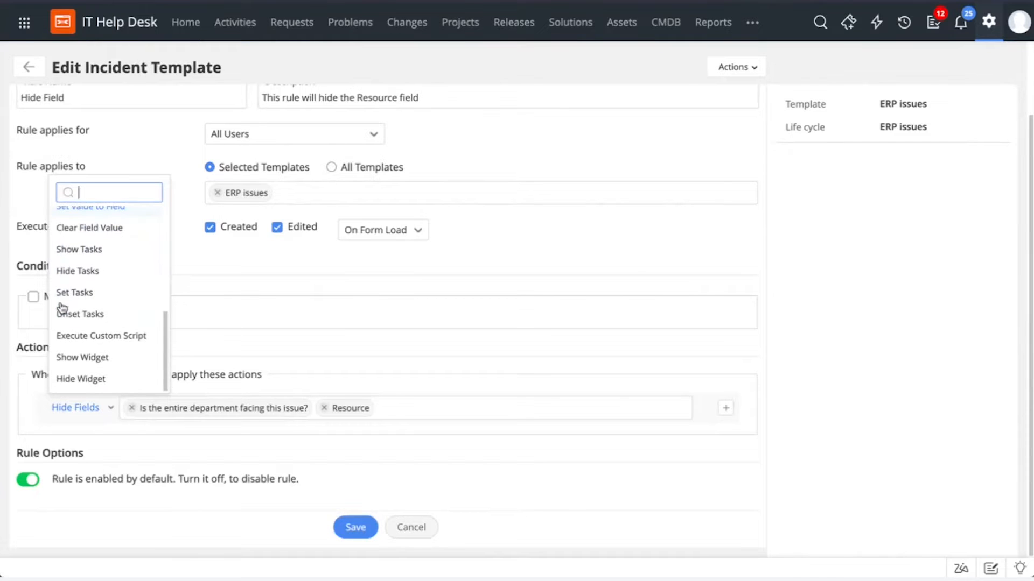
{"action": "left_click", "coordinate": [293, 265]}
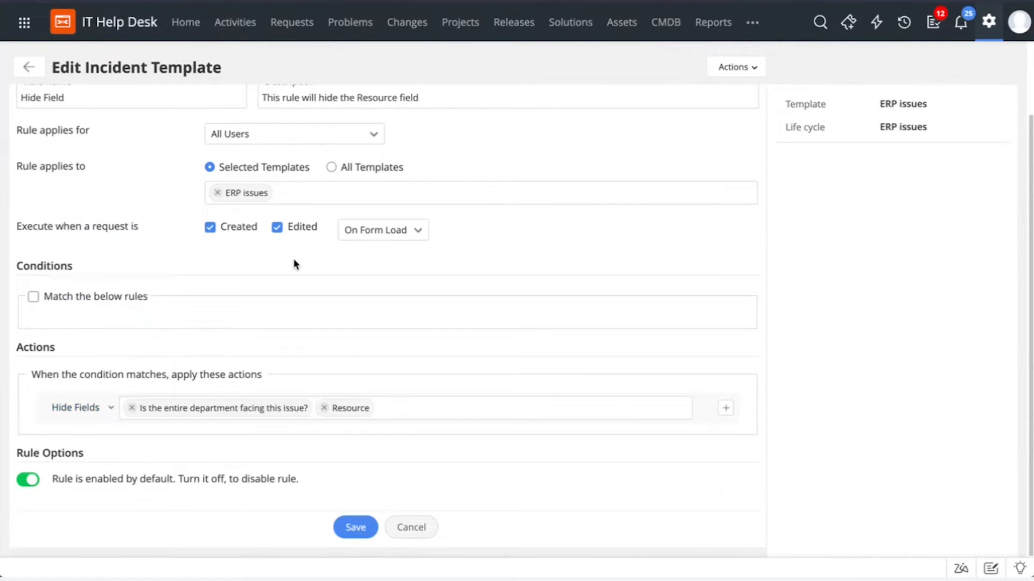
{"action": "scroll", "coordinate": [292, 264], "scroll_direction": "up", "scroll_amount": 2}
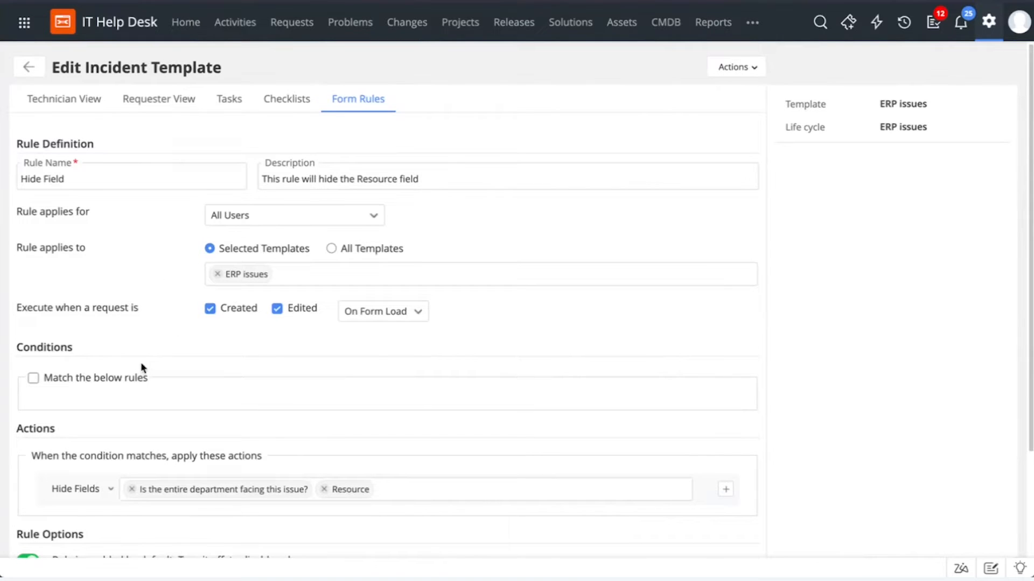
Turn on condition matching for the Hide Field rule and add the condition Category is General.
{"action": "left_click", "coordinate": [34, 378]}
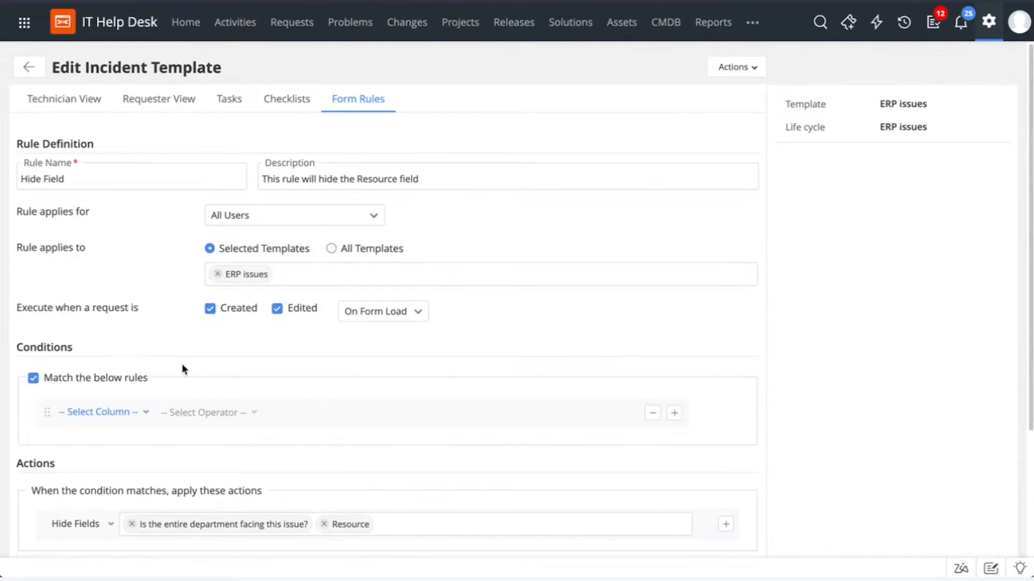
{"action": "left_click", "coordinate": [123, 414]}
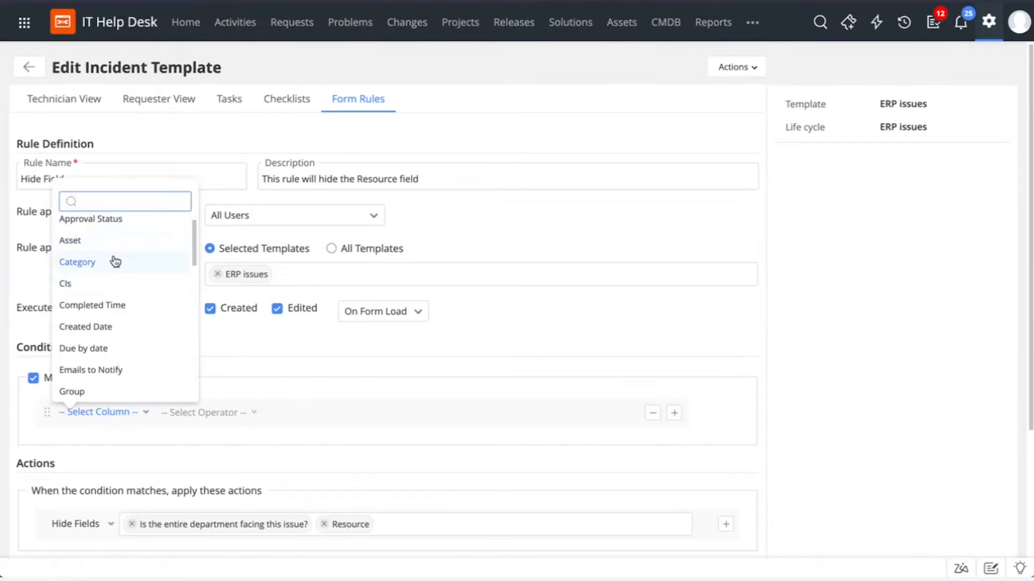
{"action": "left_click", "coordinate": [105, 263]}
{"action": "left_click", "coordinate": [174, 412]}
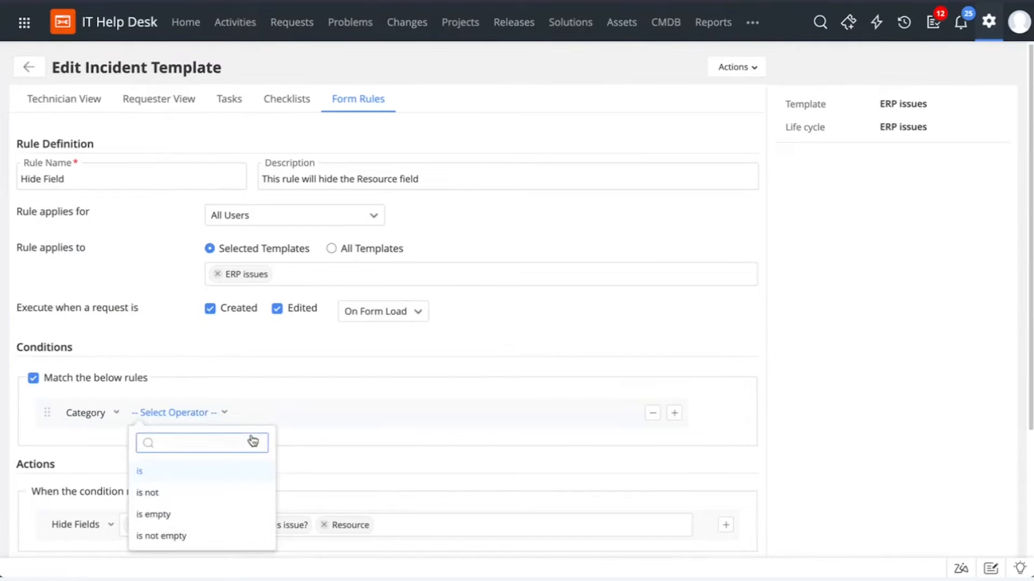
{"action": "left_click", "coordinate": [200, 469]}
{"action": "left_click", "coordinate": [233, 413]}
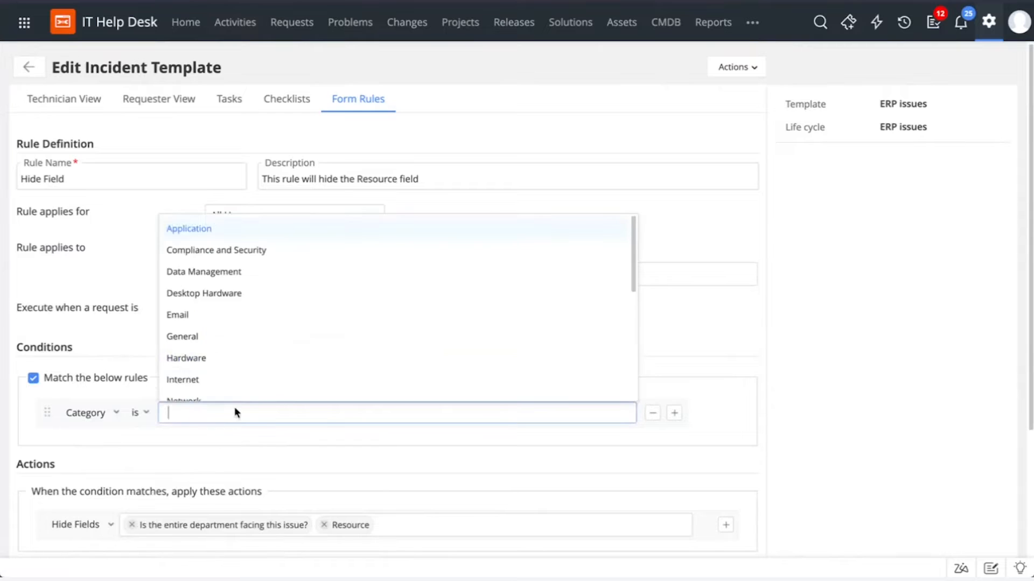
{"action": "left_click", "coordinate": [203, 325]}
{"action": "left_click", "coordinate": [292, 471]}
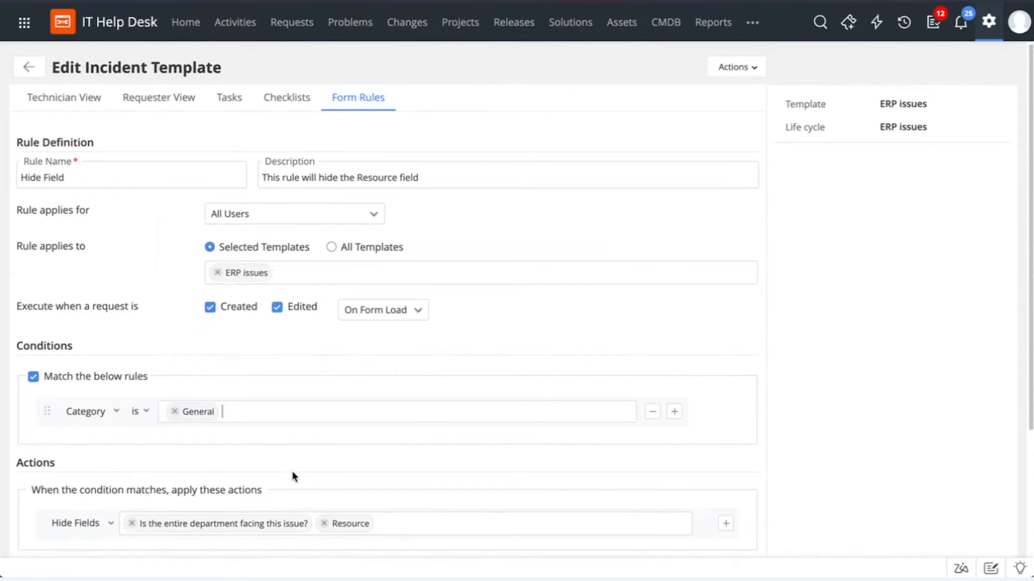
Discard the unsaved edits to the Hide Field form rule and return to the rule list.
{"action": "scroll", "coordinate": [292, 471], "scroll_direction": "down", "scroll_amount": 2}
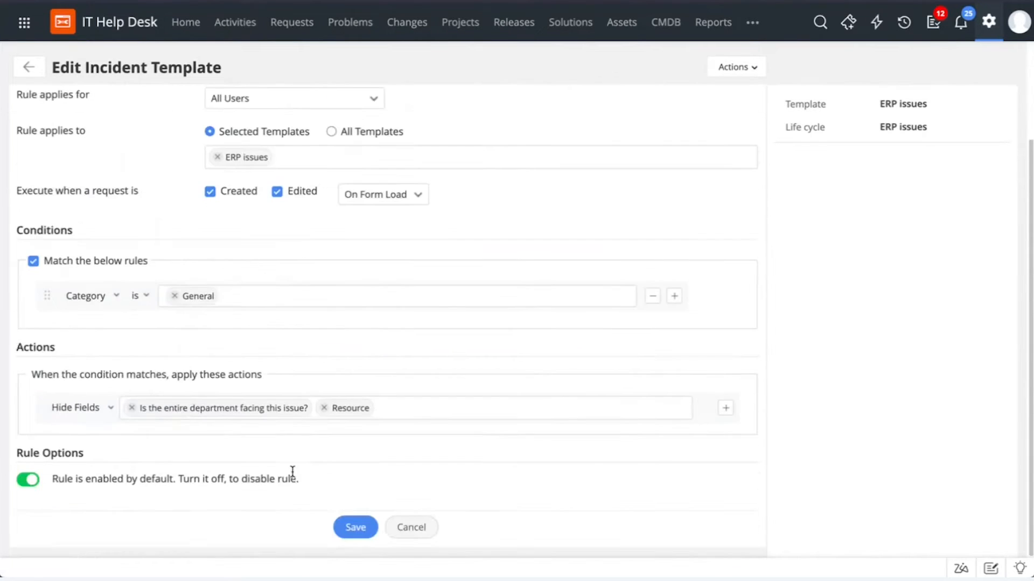
{"action": "left_click", "coordinate": [412, 528]}
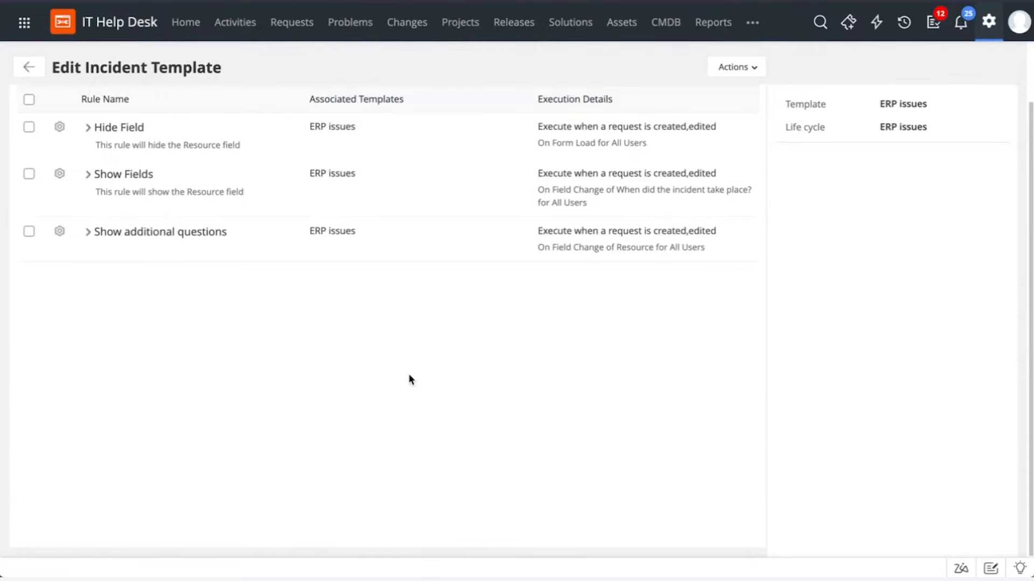
Switch to the requester portal and close the open Employee onboarding service request without submitting it.
{"action": "scroll", "coordinate": [410, 380], "scroll_direction": "right", "scroll_amount": 2}
{"action": "scroll", "coordinate": [410, 380], "scroll_direction": "right", "scroll_amount": 5}
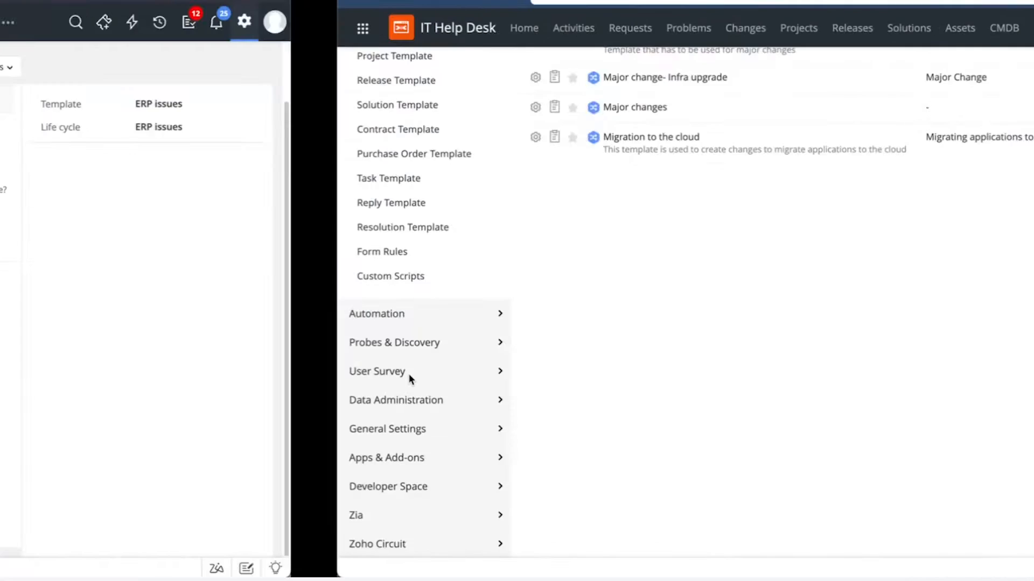
{"action": "scroll", "coordinate": [339, 266], "scroll_direction": "up", "scroll_amount": 5}
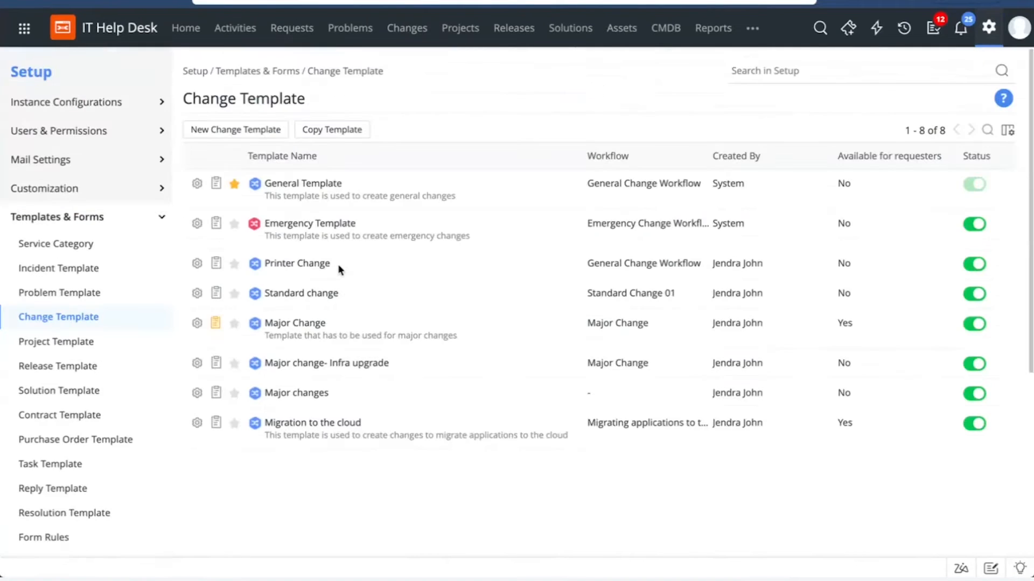
{"action": "scroll", "coordinate": [306, 265], "scroll_direction": "right", "scroll_amount": 5}
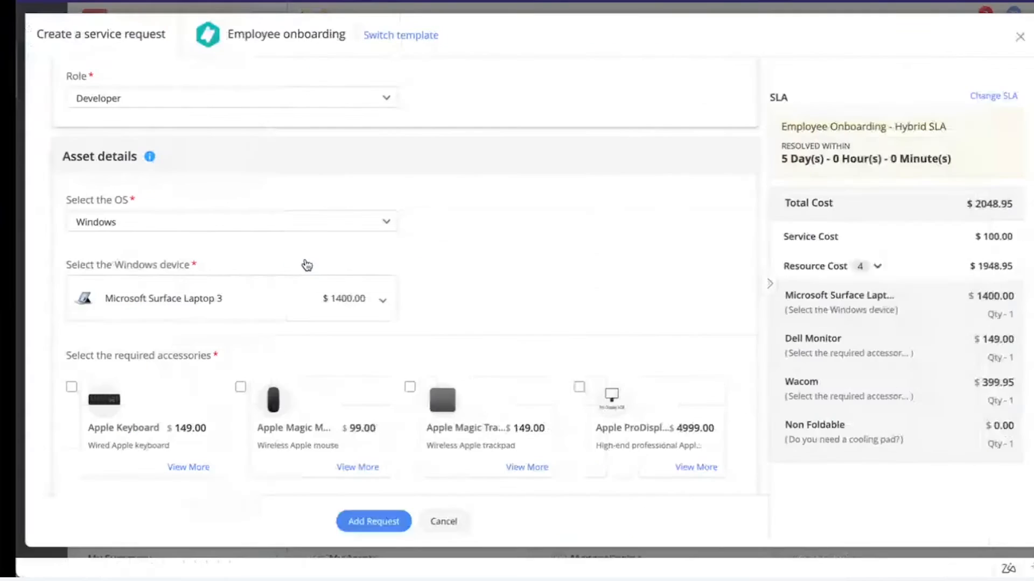
{"action": "left_click", "coordinate": [1004, 38]}
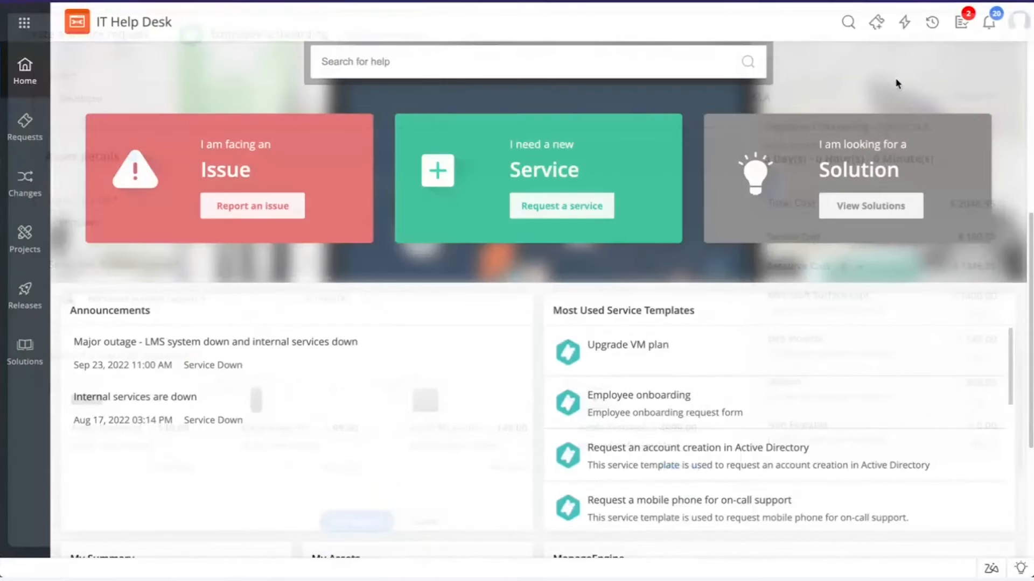
Look over the portal home page and report a new issue using the ERP issues template.
{"action": "scroll", "coordinate": [647, 397], "scroll_direction": "up", "scroll_amount": 6}
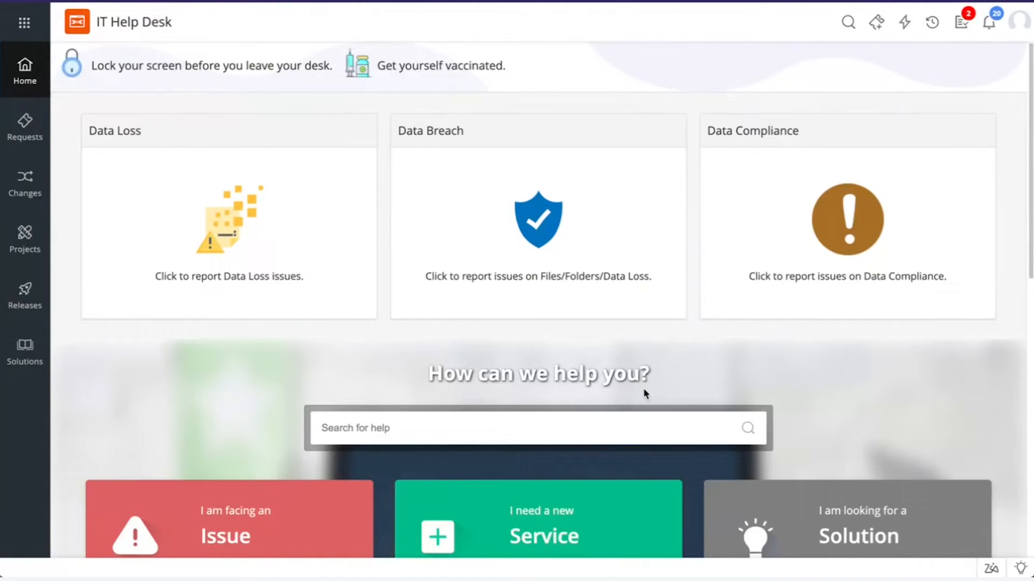
{"action": "scroll", "coordinate": [644, 390], "scroll_direction": "down", "scroll_amount": 3}
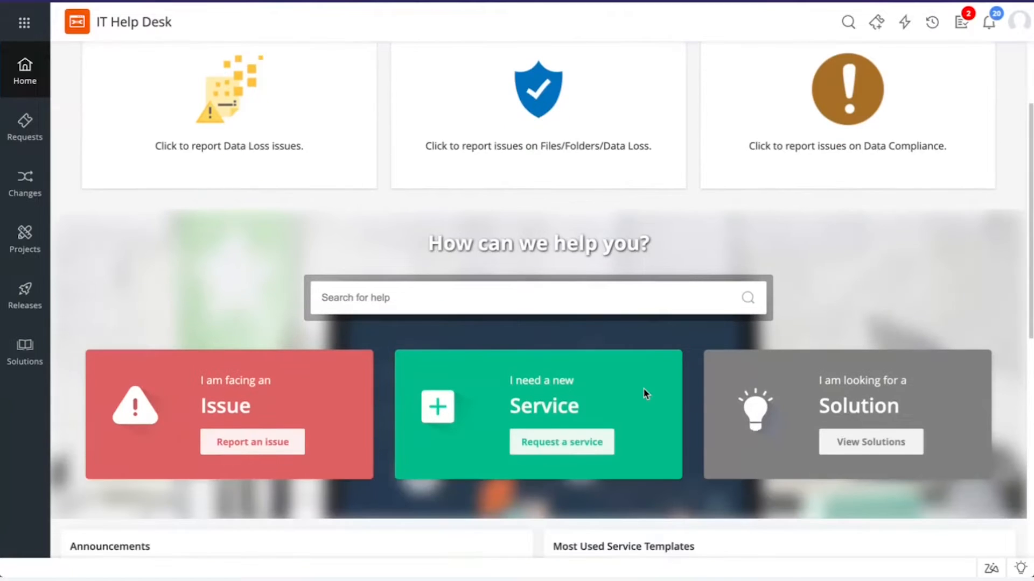
{"action": "scroll", "coordinate": [644, 393], "scroll_direction": "down", "scroll_amount": 1}
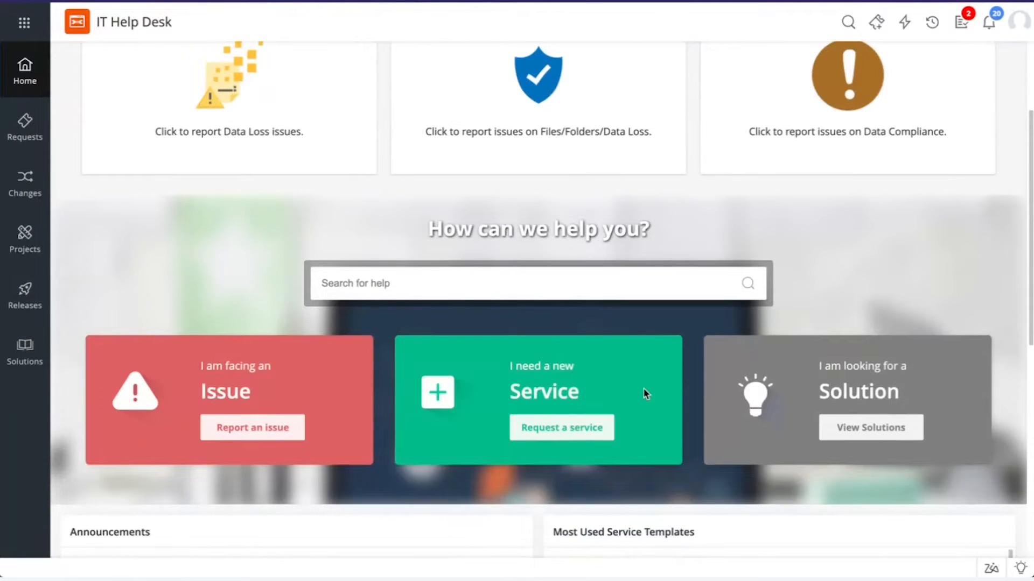
{"action": "scroll", "coordinate": [643, 389], "scroll_direction": "down", "scroll_amount": 2}
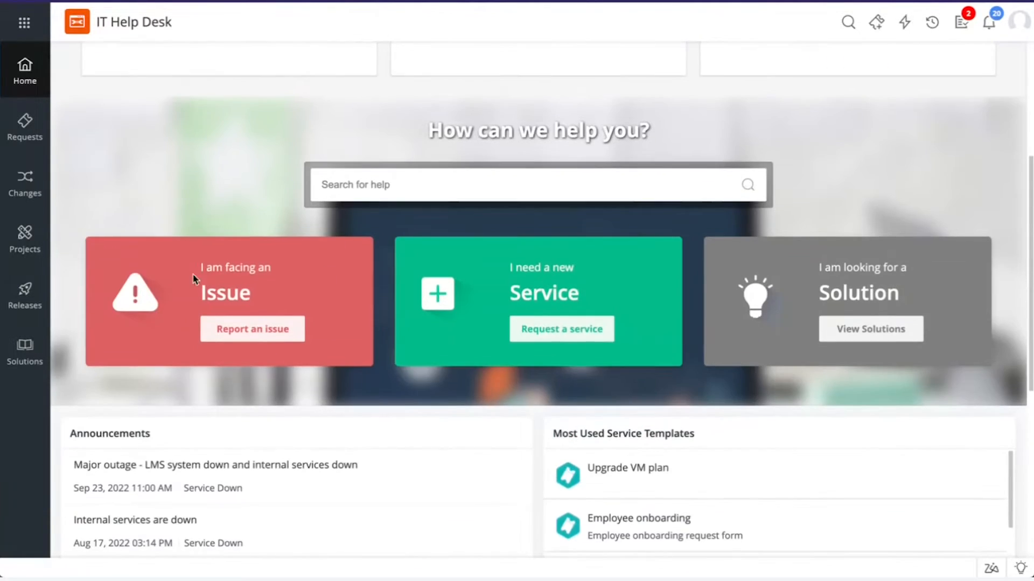
{"action": "left_click", "coordinate": [244, 334]}
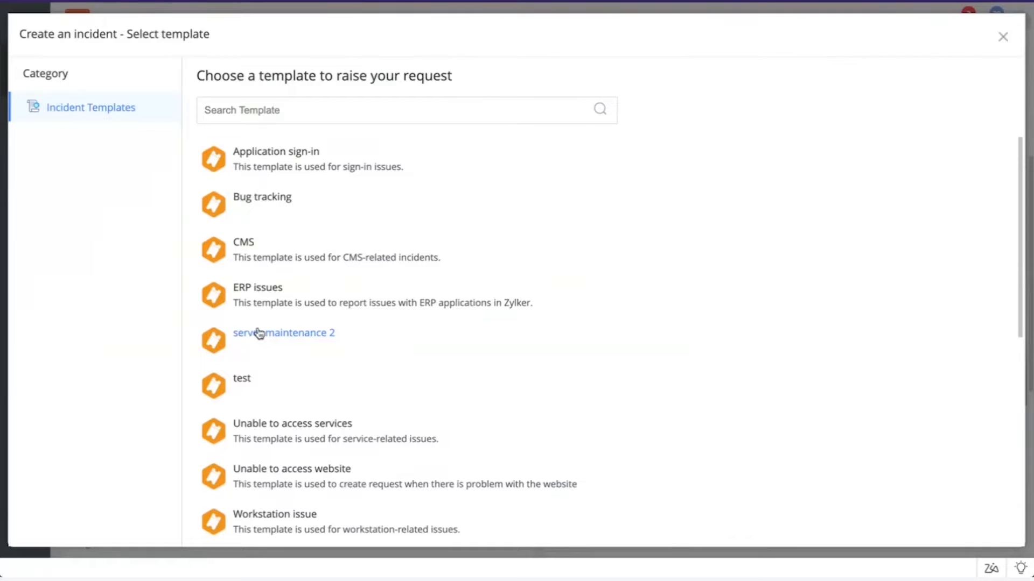
{"action": "scroll", "coordinate": [325, 181], "scroll_direction": "down", "scroll_amount": 1}
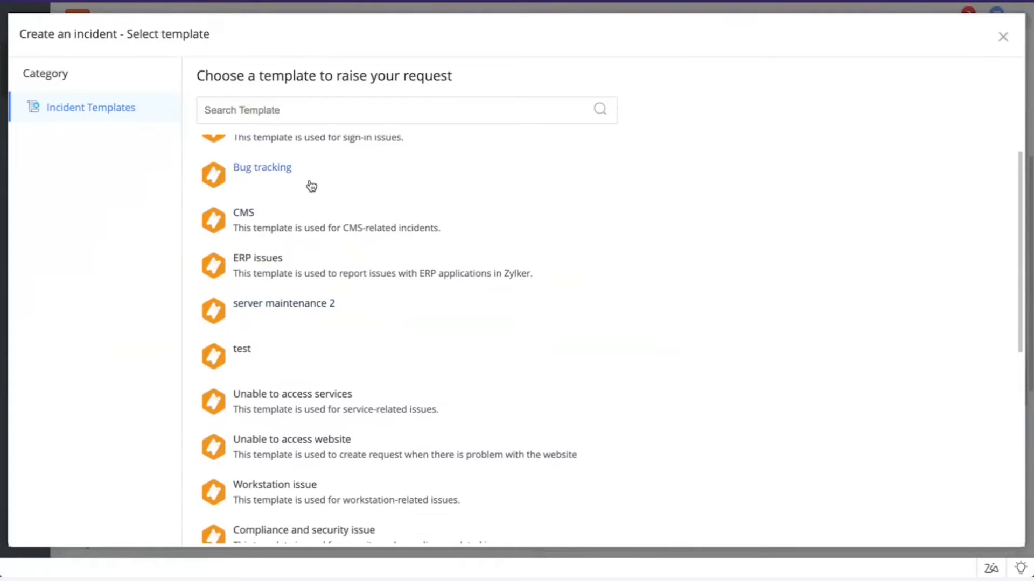
{"action": "left_click", "coordinate": [254, 258]}
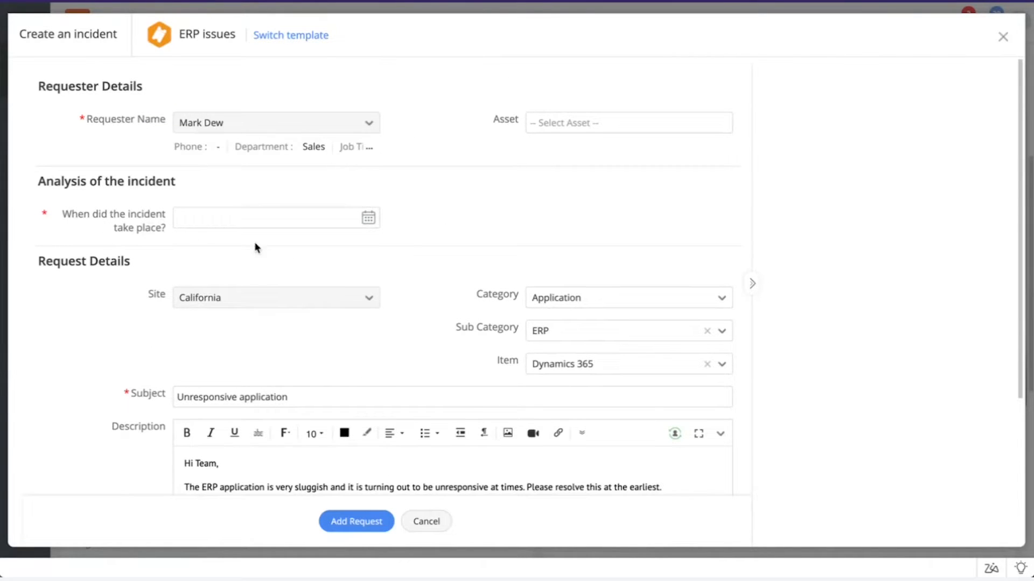
Set the incident's time of occurrence to Jul 26, 2023 11:48 pm and choose Dell workstation as the resource.
{"action": "left_click", "coordinate": [369, 219]}
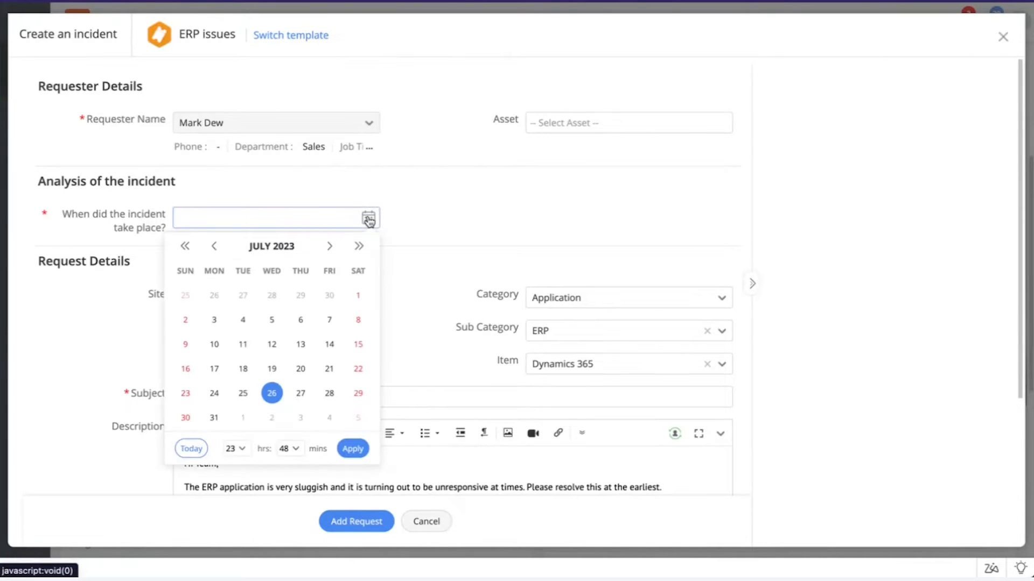
{"action": "left_click", "coordinate": [353, 450]}
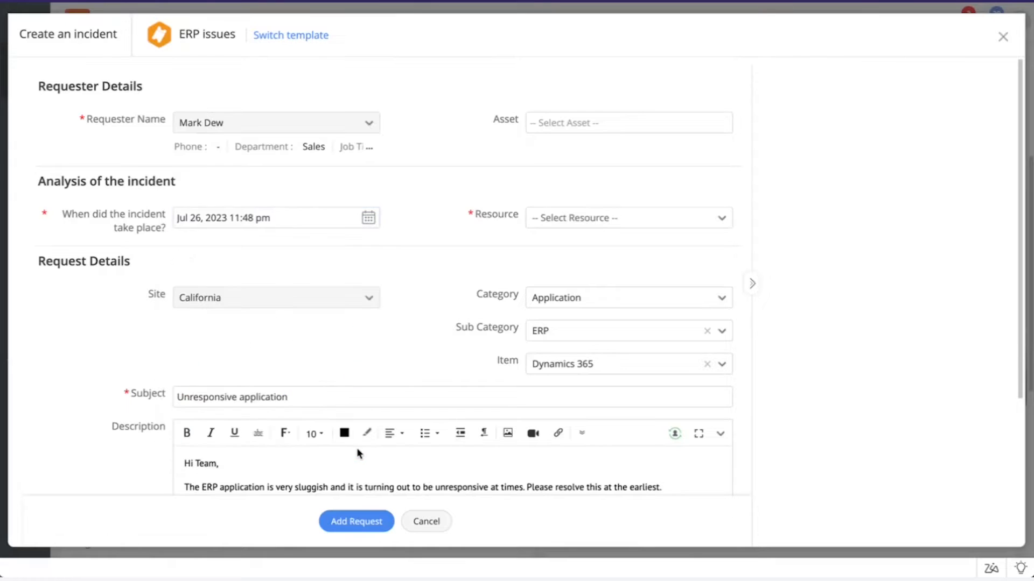
{"action": "left_click", "coordinate": [533, 226]}
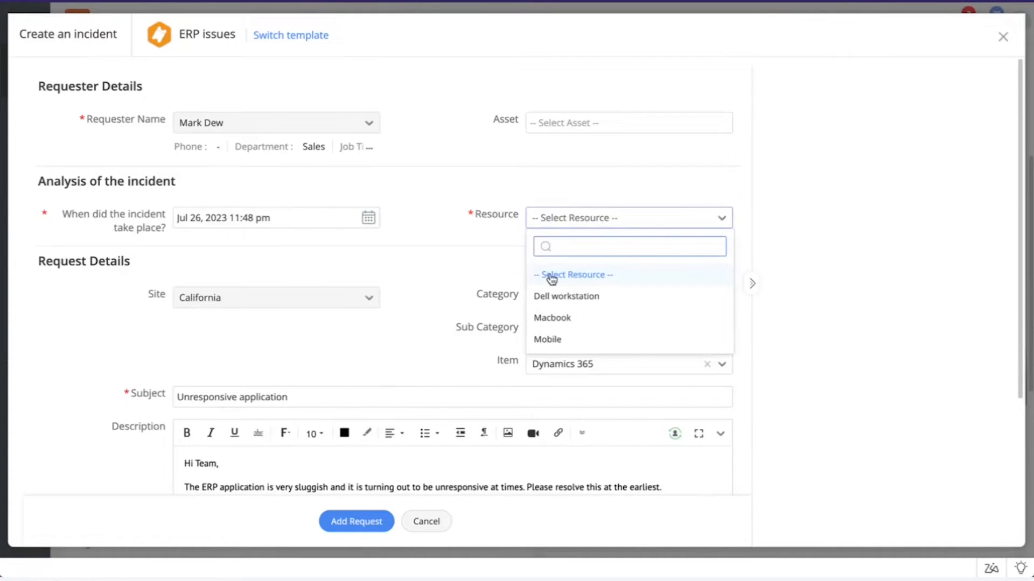
{"action": "left_click", "coordinate": [549, 296]}
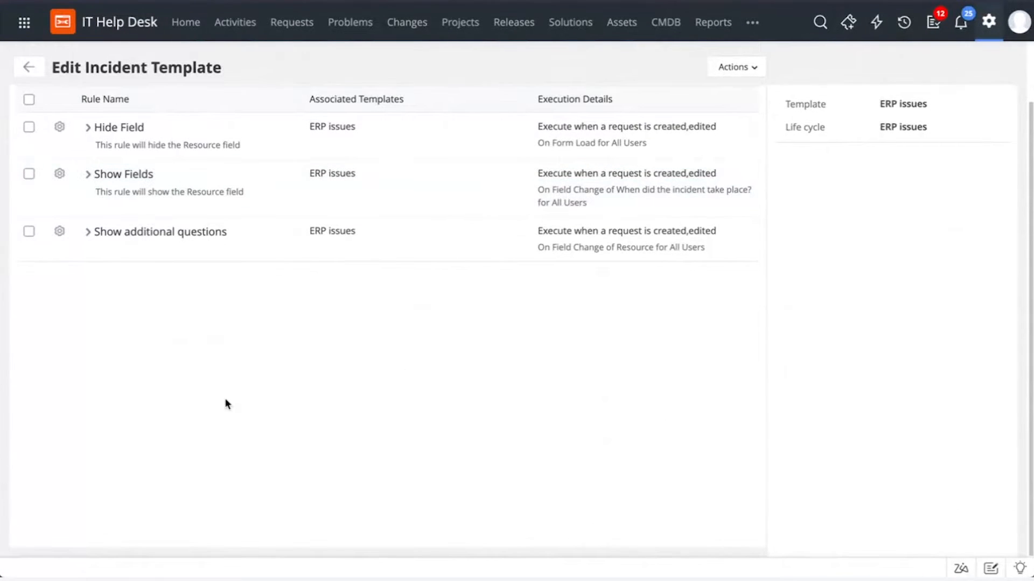
Open the ERP issues request life cycle for editing.
{"action": "left_click", "coordinate": [79, 105]}
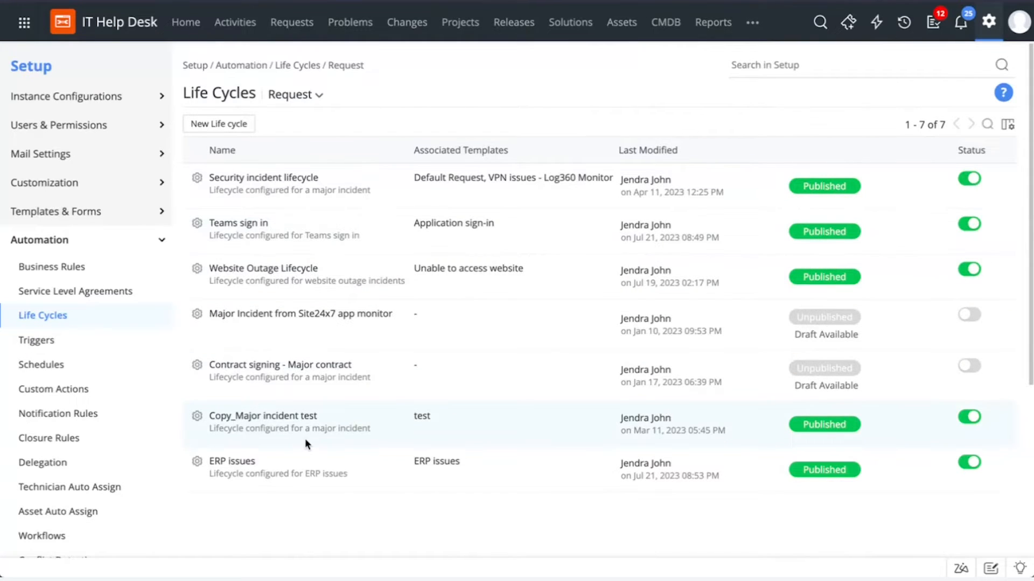
{"action": "left_click", "coordinate": [198, 463]}
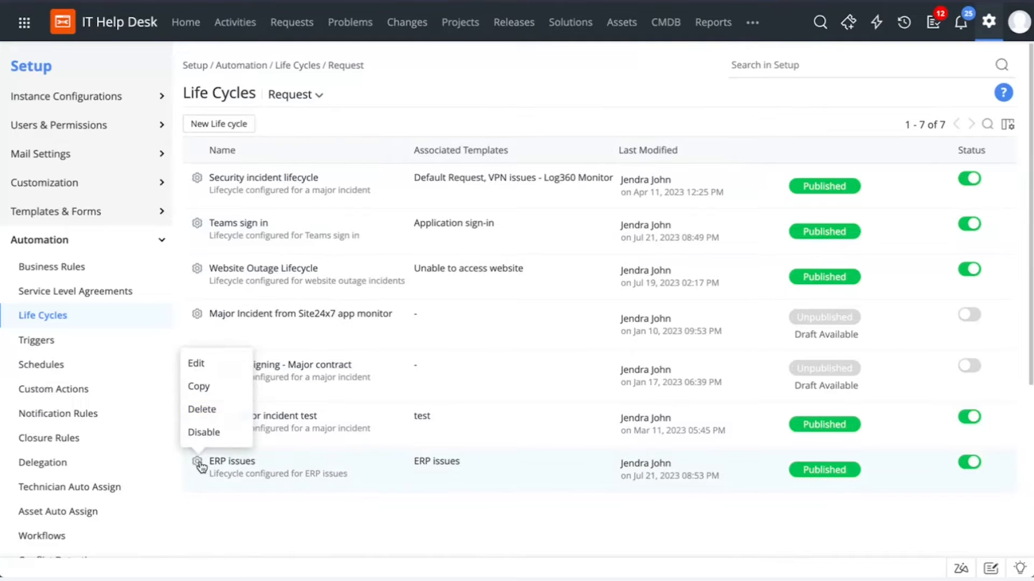
{"action": "left_click", "coordinate": [197, 364]}
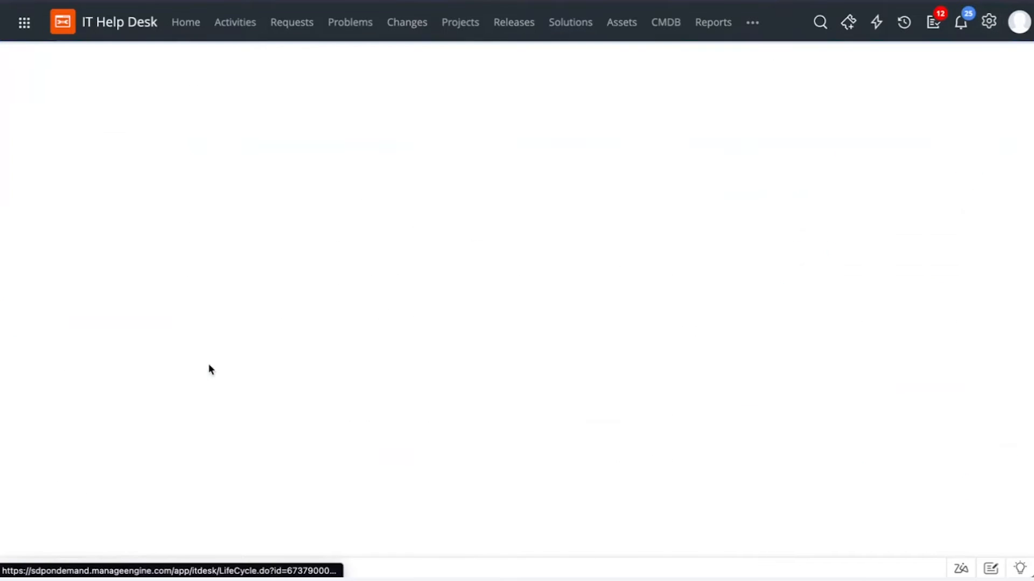
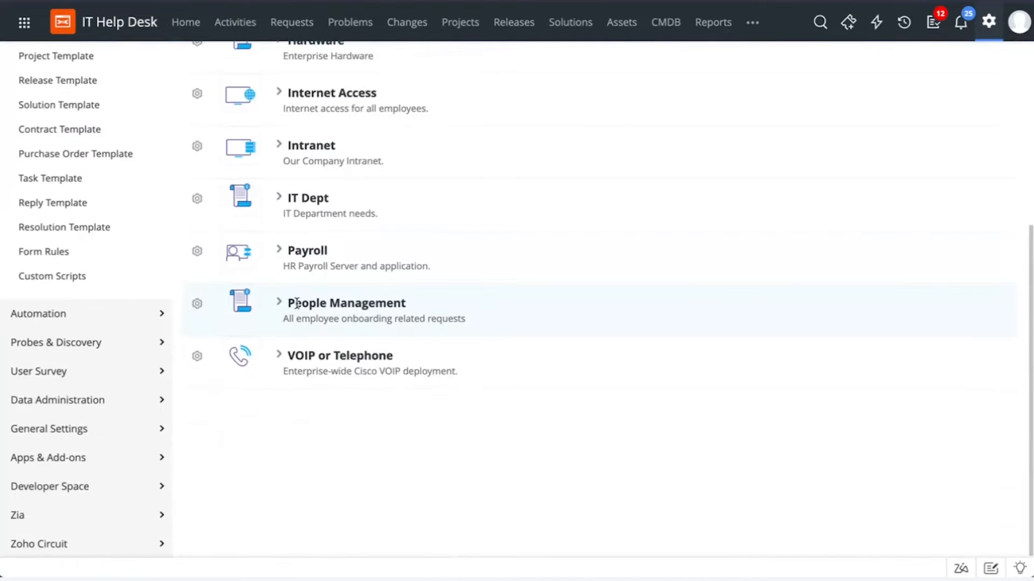
Open the Employee onboarding service template in the People Management category and display the new field types.
{"action": "left_click", "coordinate": [297, 303]}
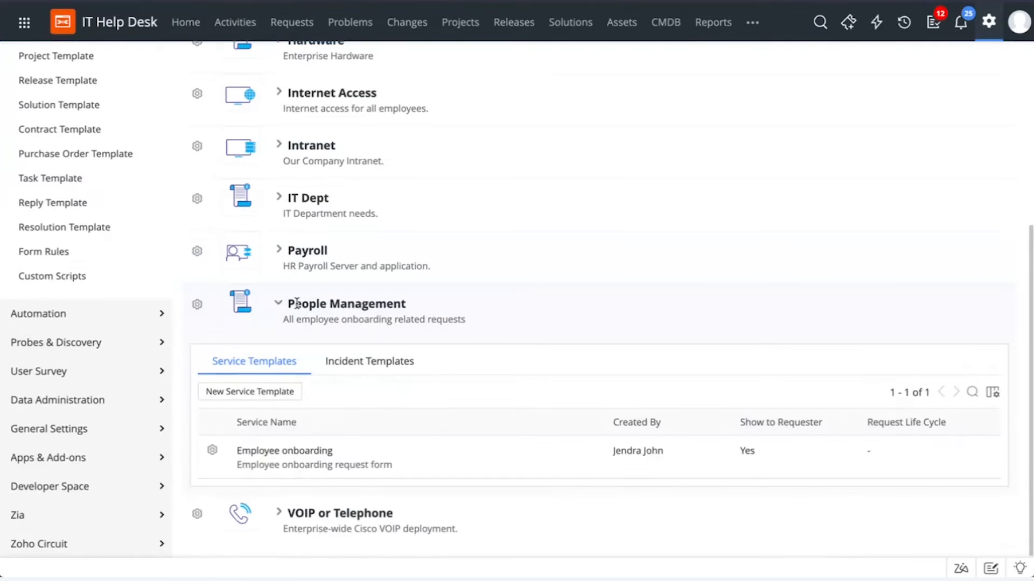
{"action": "left_click", "coordinate": [287, 452]}
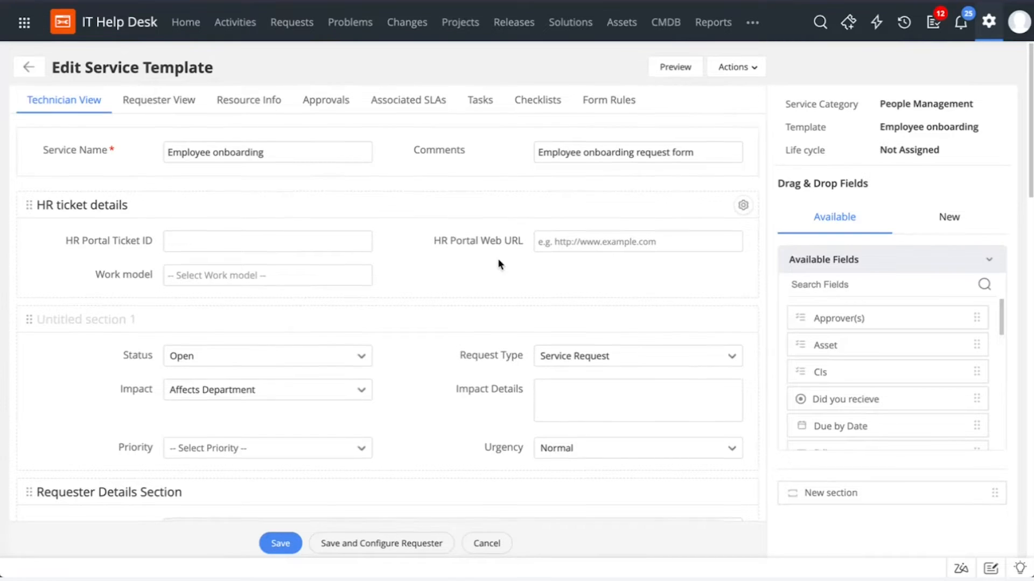
{"action": "scroll", "coordinate": [498, 264], "scroll_direction": "down", "scroll_amount": 1}
{"action": "scroll", "coordinate": [498, 264], "scroll_direction": "up", "scroll_amount": 1}
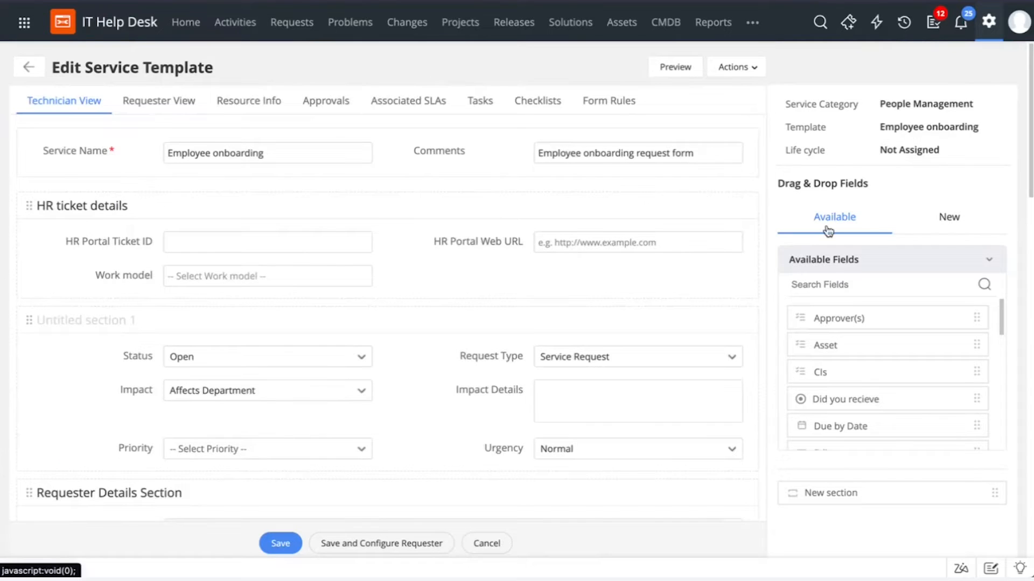
{"action": "left_click", "coordinate": [946, 223]}
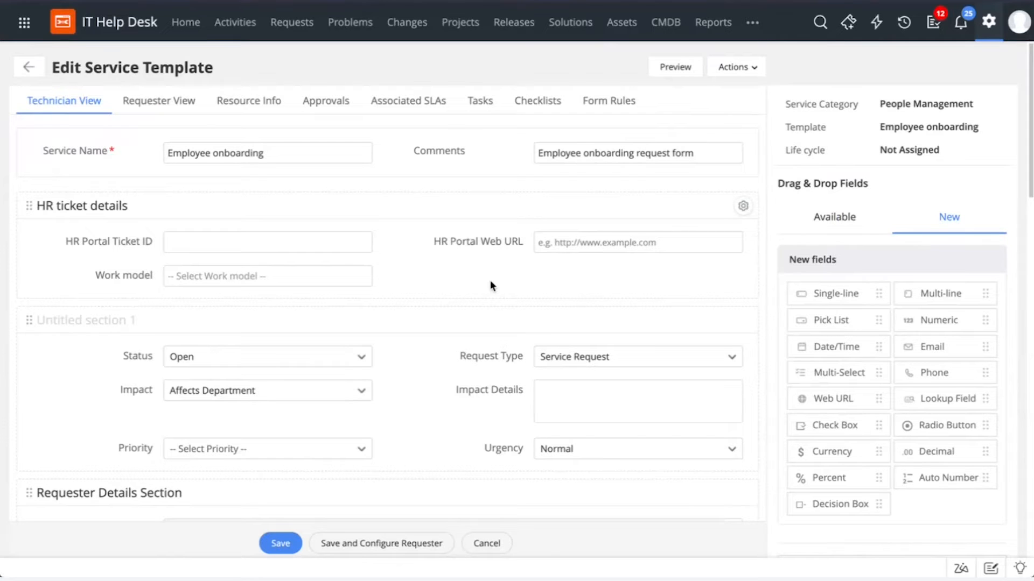
Examine the onboarding template's technician form, from the HR ticket details to the cost details and associated groups.
{"action": "scroll", "coordinate": [421, 227], "scroll_direction": "down", "scroll_amount": 4}
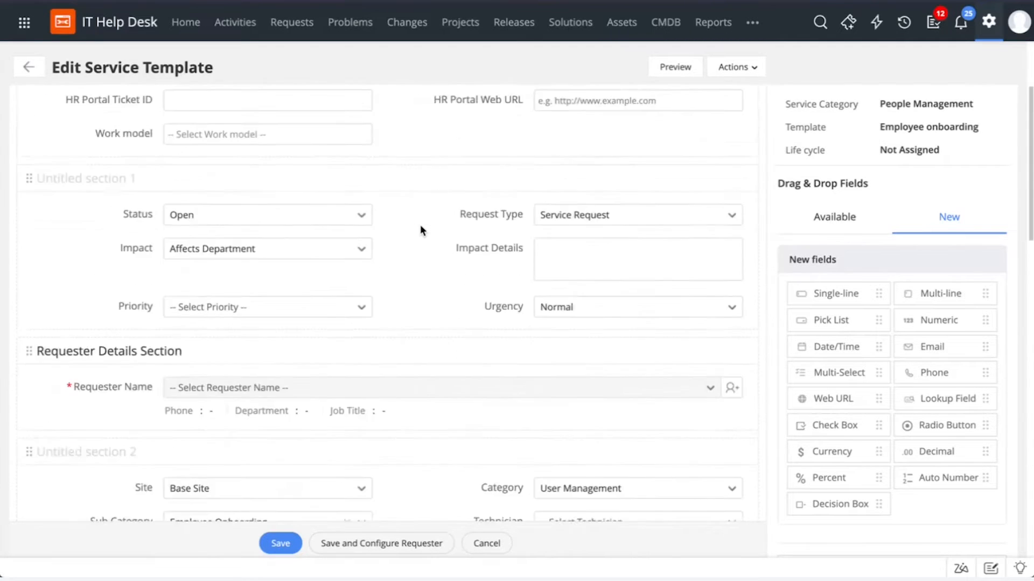
{"action": "scroll", "coordinate": [420, 230], "scroll_direction": "down", "scroll_amount": 7}
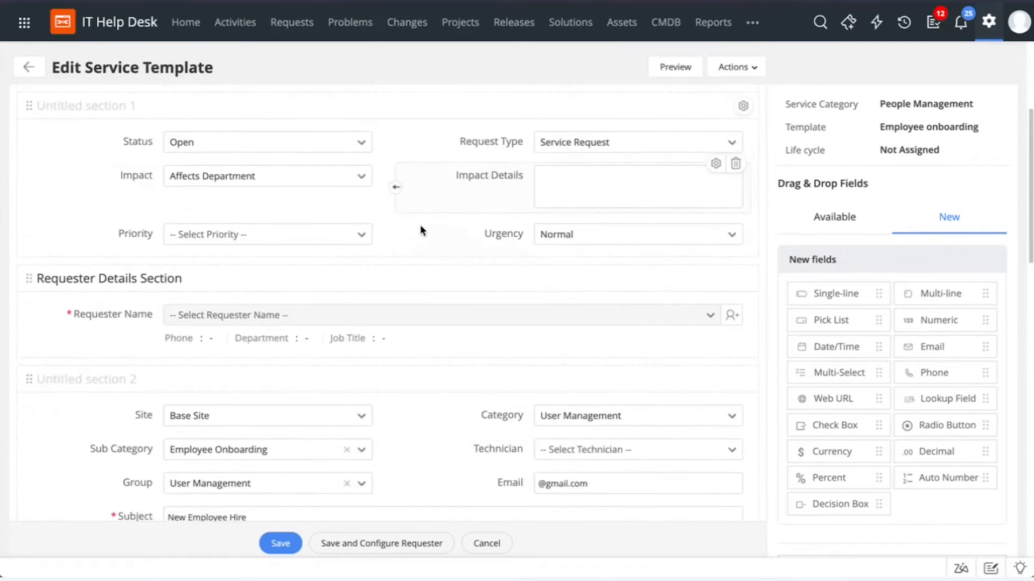
{"action": "scroll", "coordinate": [420, 226], "scroll_direction": "down", "scroll_amount": 11}
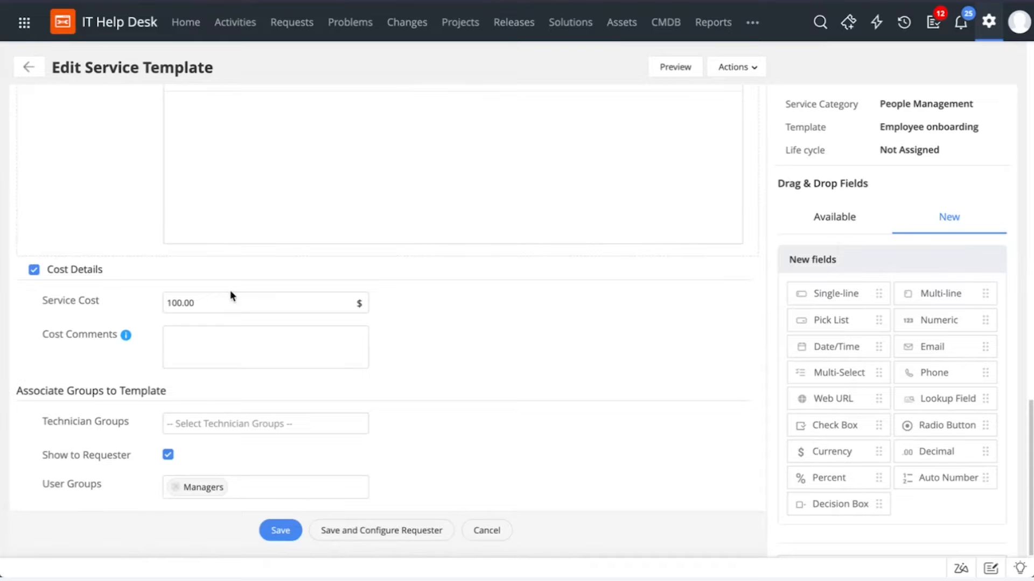
{"action": "scroll", "coordinate": [469, 278], "scroll_direction": "up", "scroll_amount": 8}
{"action": "scroll", "coordinate": [469, 278], "scroll_direction": "up", "scroll_amount": 5}
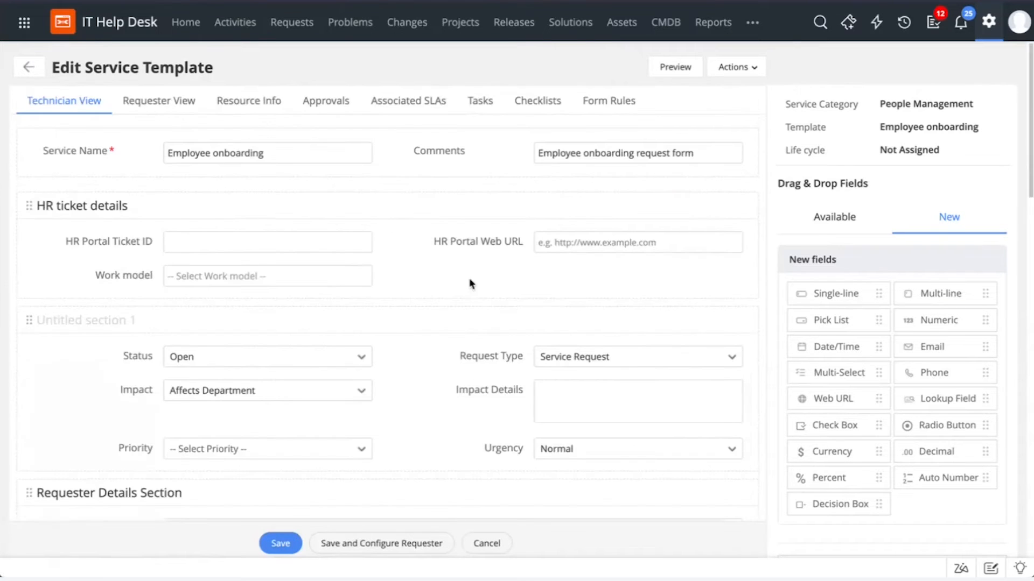
Check the onboarding template's requester view and resource information, and inspect the options for Category of new hire.
{"action": "left_click", "coordinate": [164, 107]}
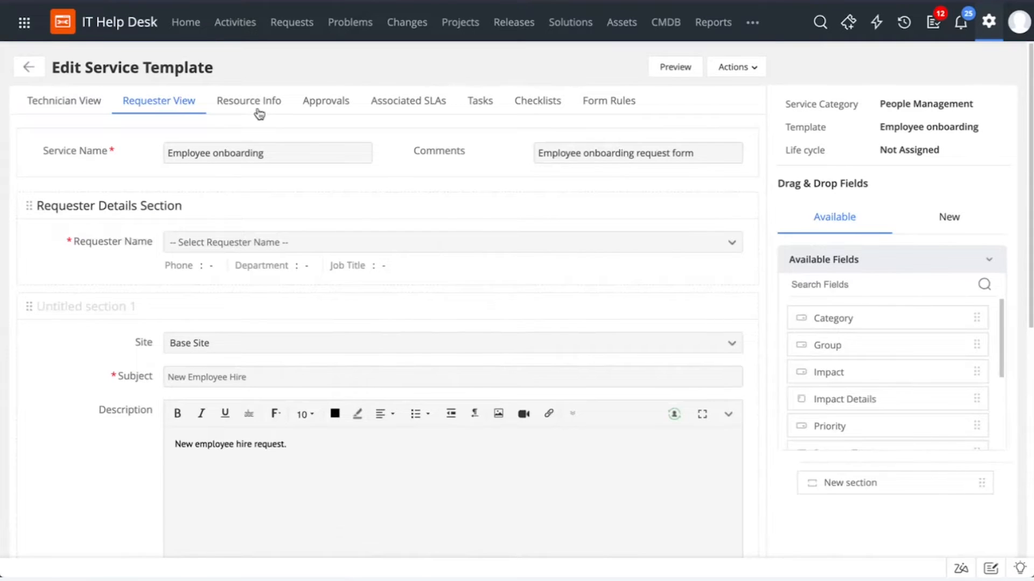
{"action": "left_click", "coordinate": [259, 112]}
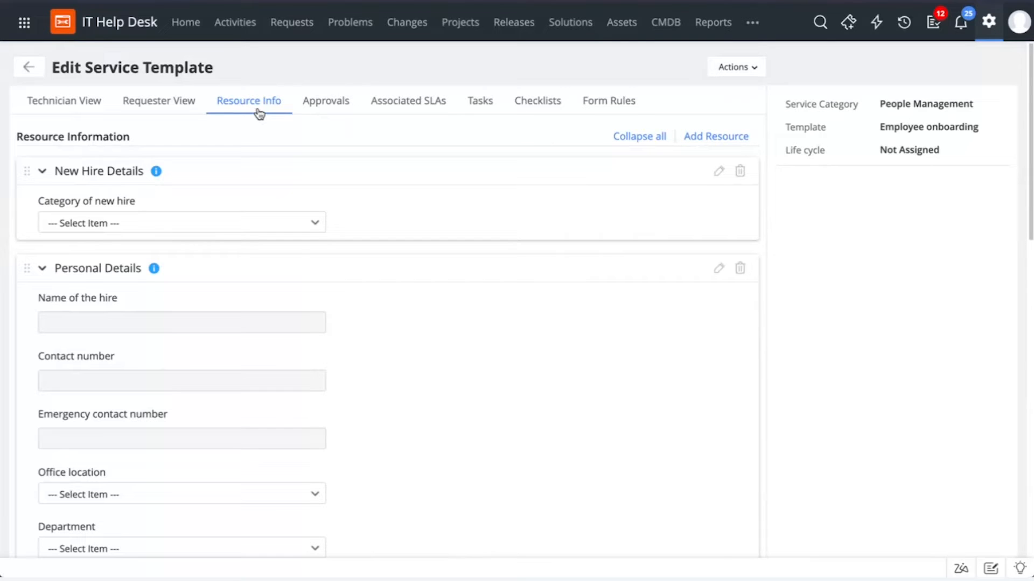
{"action": "left_click", "coordinate": [299, 231]}
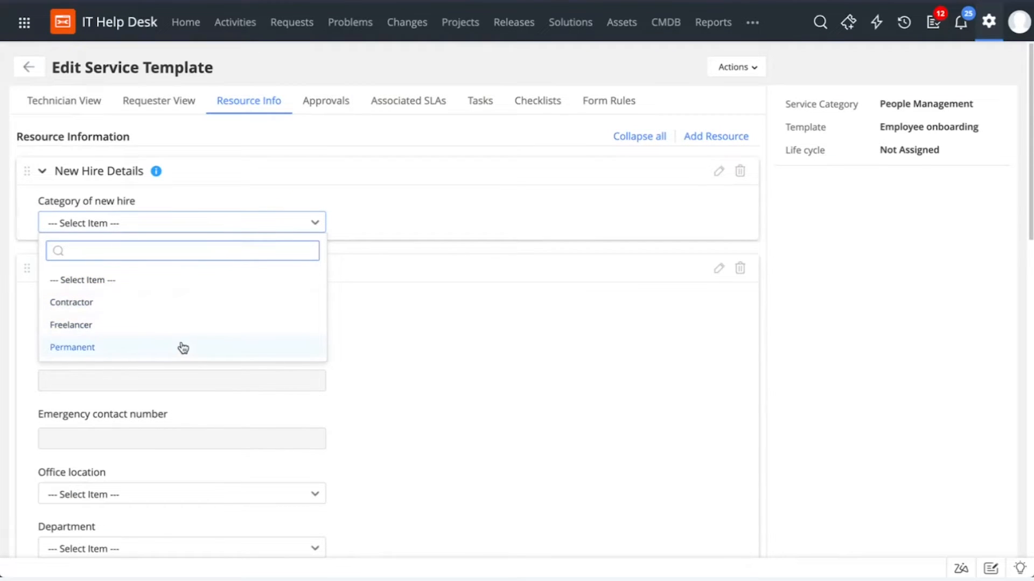
{"action": "left_click", "coordinate": [475, 254]}
Look through the Personal Details and Asset details resource questions, including the device choices and required accessories.
{"action": "scroll", "coordinate": [228, 323], "scroll_direction": "down", "scroll_amount": 2}
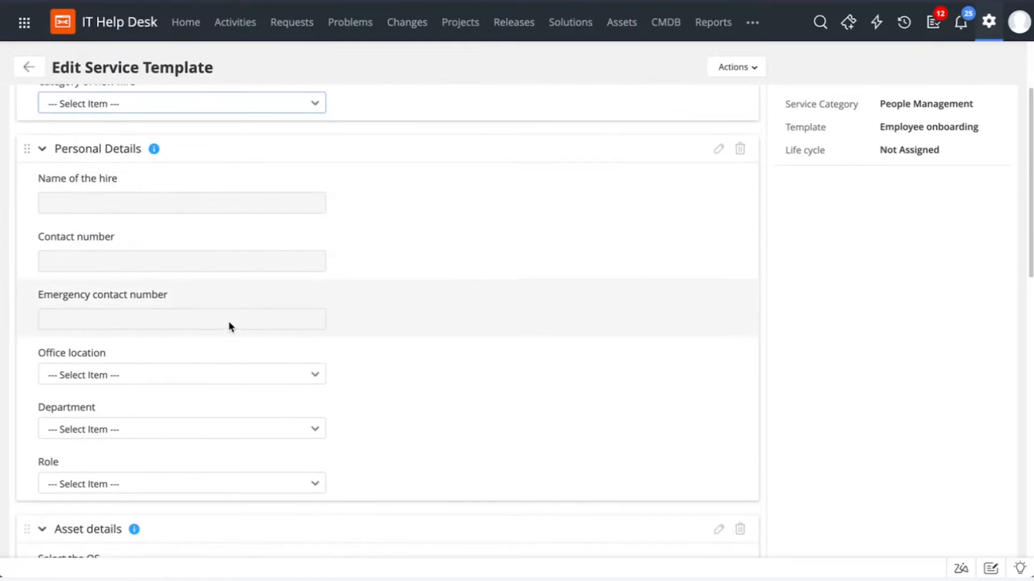
{"action": "scroll", "coordinate": [261, 202], "scroll_direction": "down", "scroll_amount": 8}
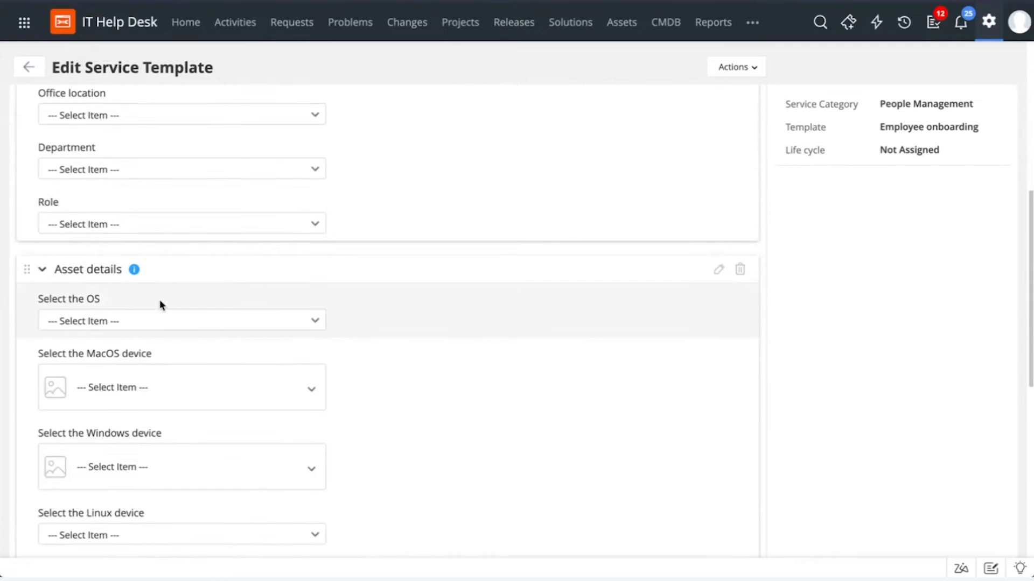
{"action": "scroll", "coordinate": [160, 302], "scroll_direction": "down", "scroll_amount": 5}
{"action": "scroll", "coordinate": [159, 302], "scroll_direction": "up", "scroll_amount": 13}
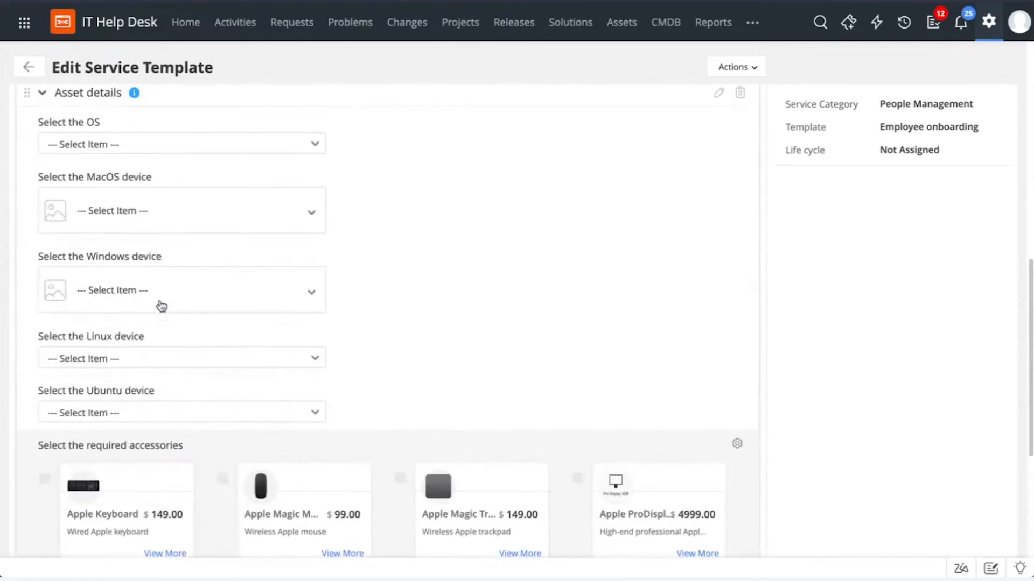
Check how a new question is added to a new resource, including the available question types, and discard the unsaved resource.
{"action": "scroll", "coordinate": [160, 301], "scroll_direction": "up", "scroll_amount": 2}
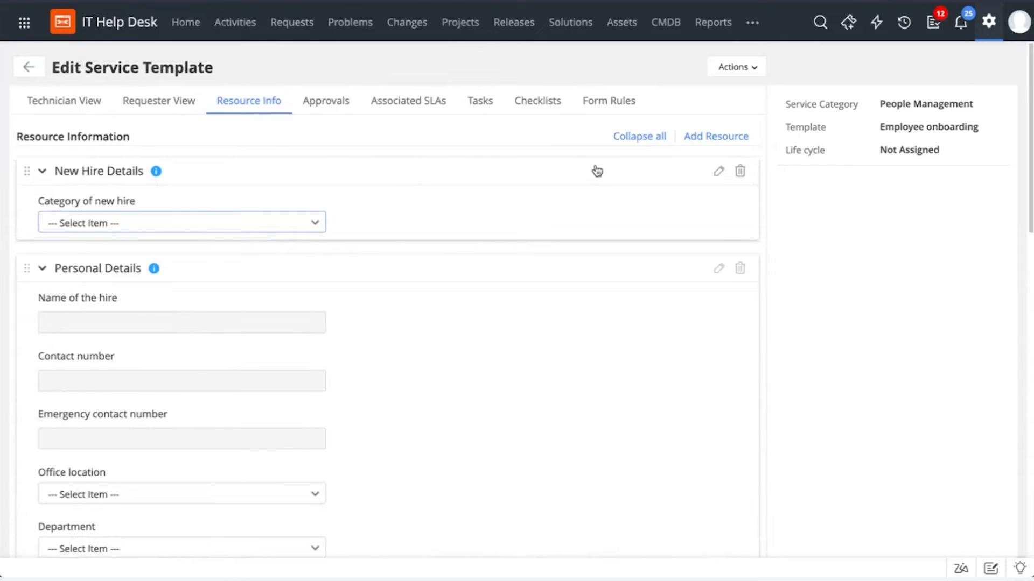
{"action": "left_click", "coordinate": [729, 138]}
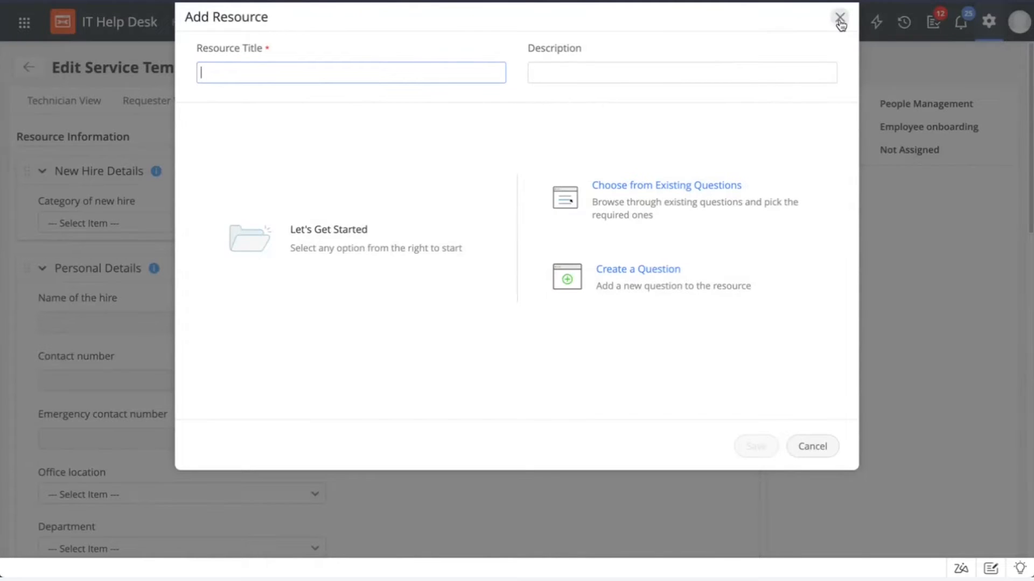
{"action": "left_click", "coordinate": [667, 270]}
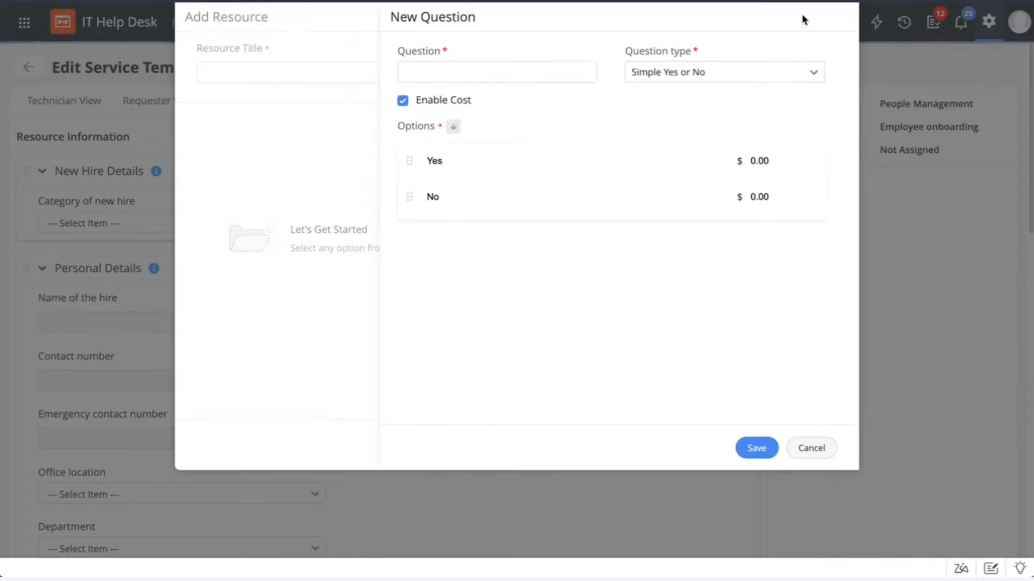
{"action": "left_click", "coordinate": [450, 75]}
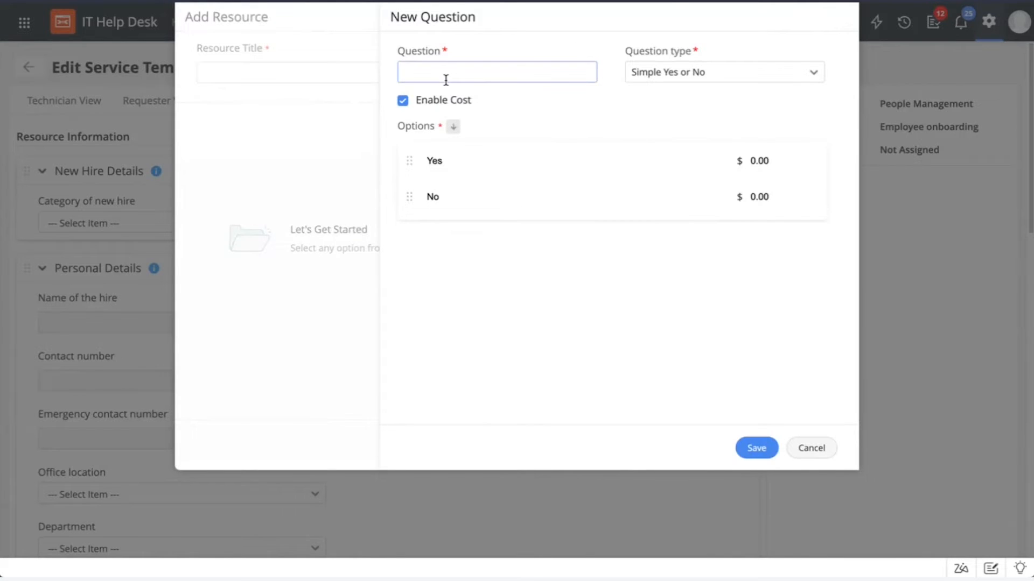
{"action": "left_click", "coordinate": [756, 72]}
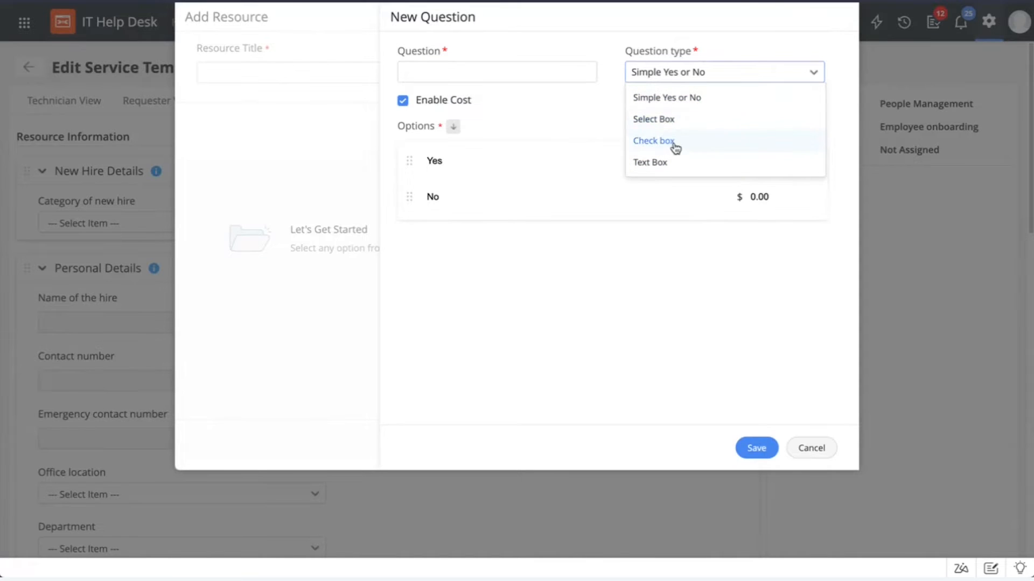
{"action": "left_click", "coordinate": [691, 271]}
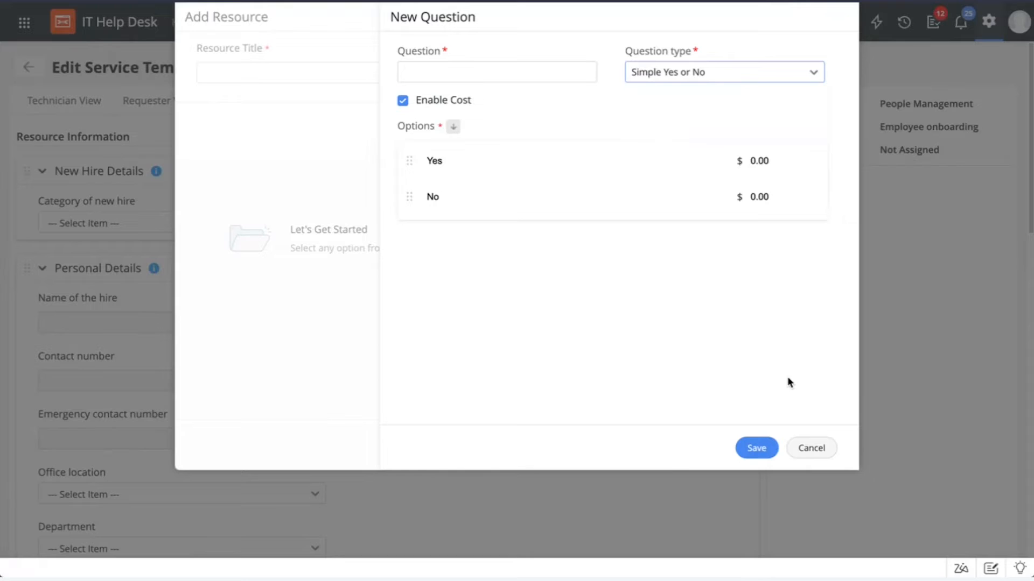
{"action": "left_click", "coordinate": [832, 450]}
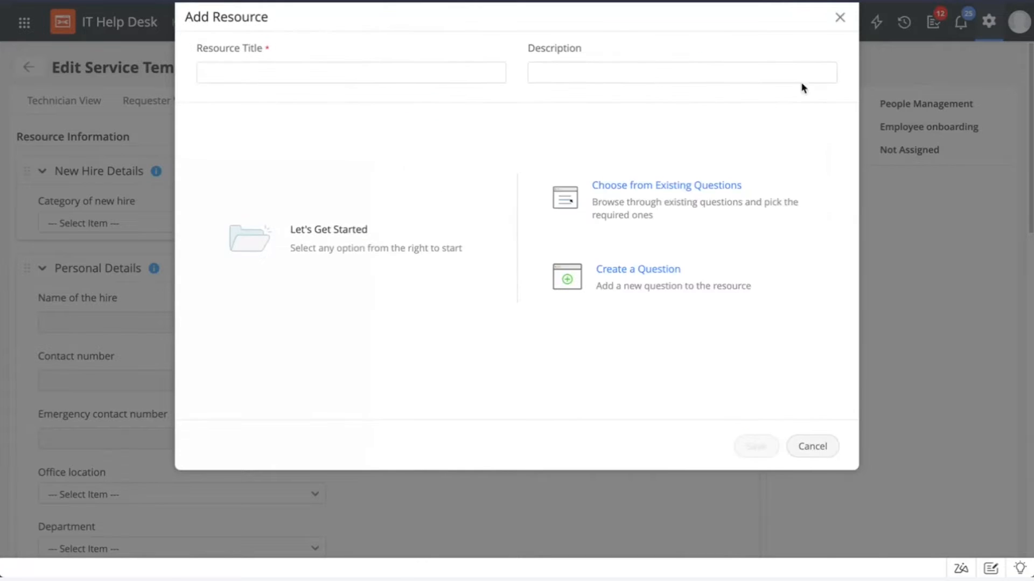
{"action": "left_click", "coordinate": [838, 18]}
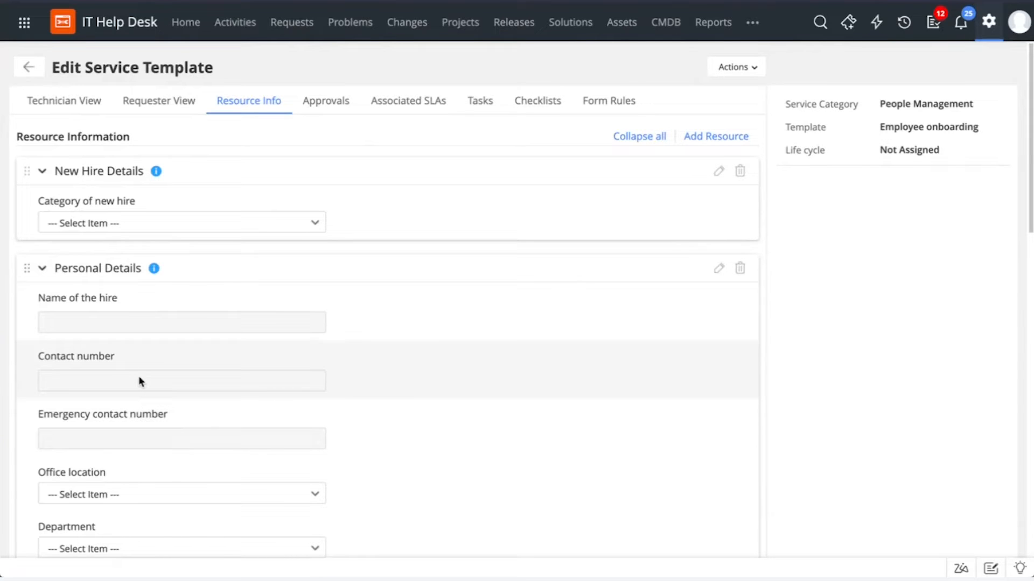
Review the Asset details resource's OS options, device questions and required accessories, down to the Additional consumables question.
{"action": "scroll", "coordinate": [139, 381], "scroll_direction": "down", "scroll_amount": 8}
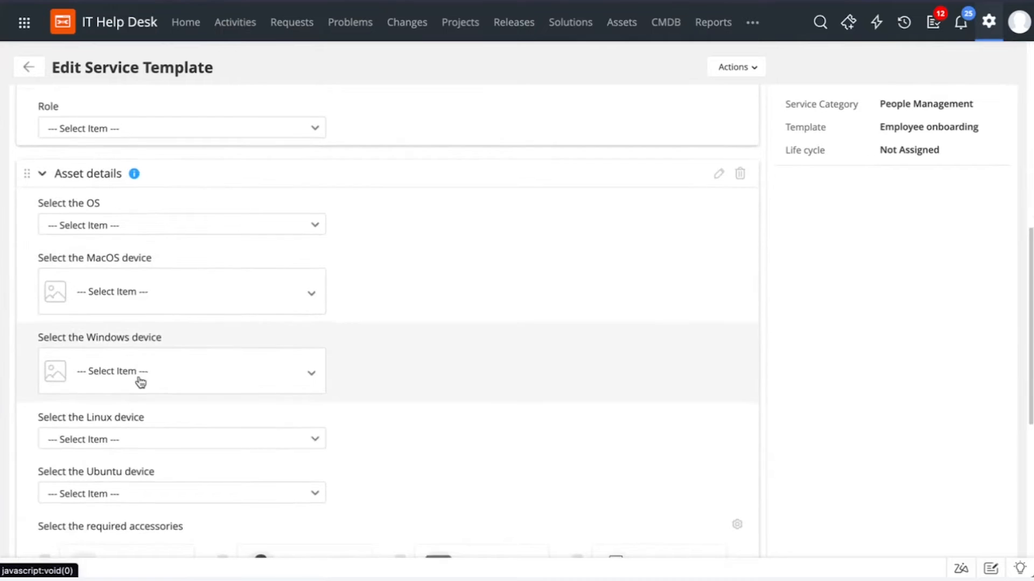
{"action": "scroll", "coordinate": [140, 381], "scroll_direction": "down", "scroll_amount": 3}
{"action": "scroll", "coordinate": [140, 377], "scroll_direction": "up", "scroll_amount": 2}
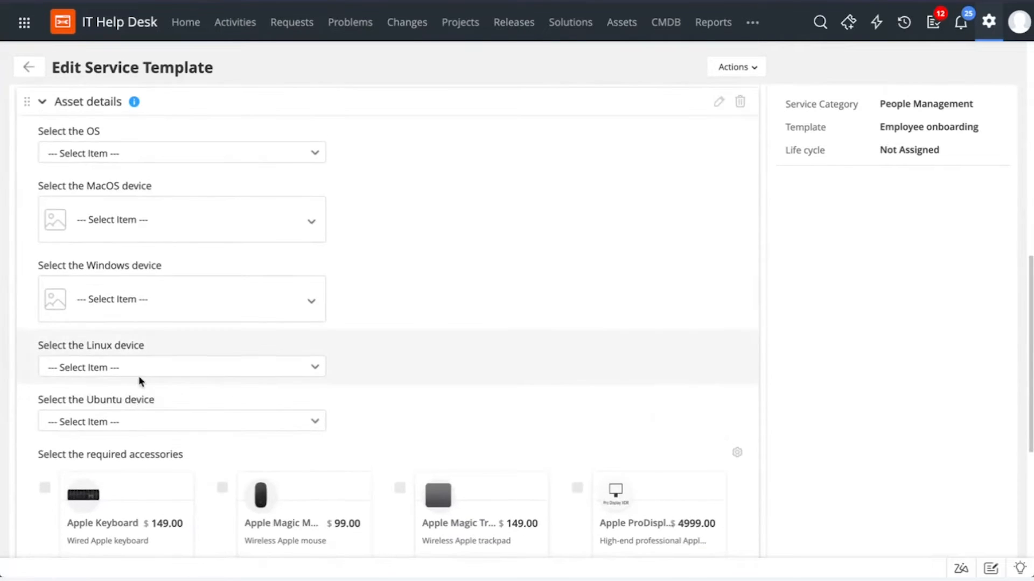
{"action": "left_click", "coordinate": [212, 216]}
{"action": "left_click", "coordinate": [430, 303]}
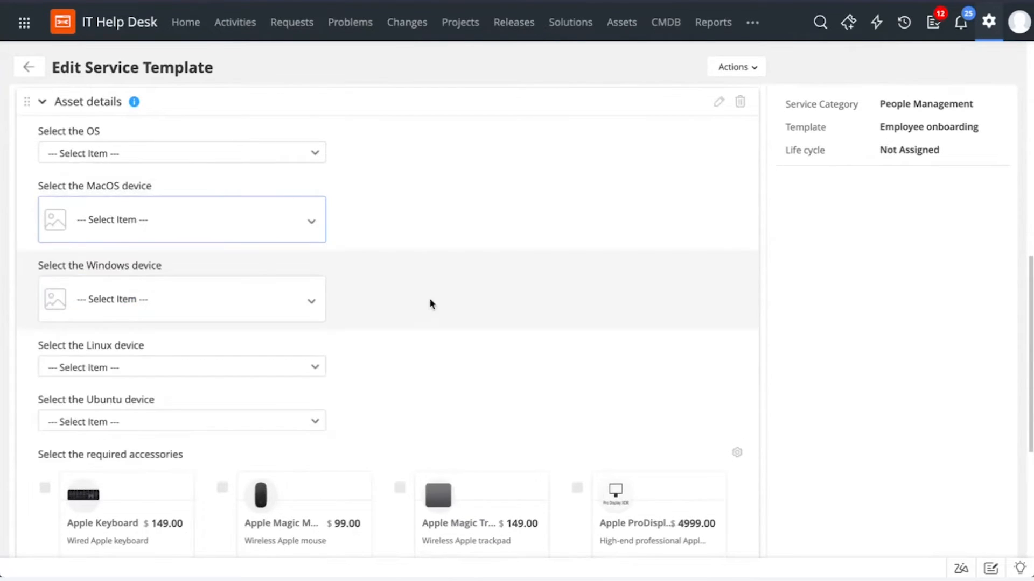
{"action": "left_click", "coordinate": [177, 155]}
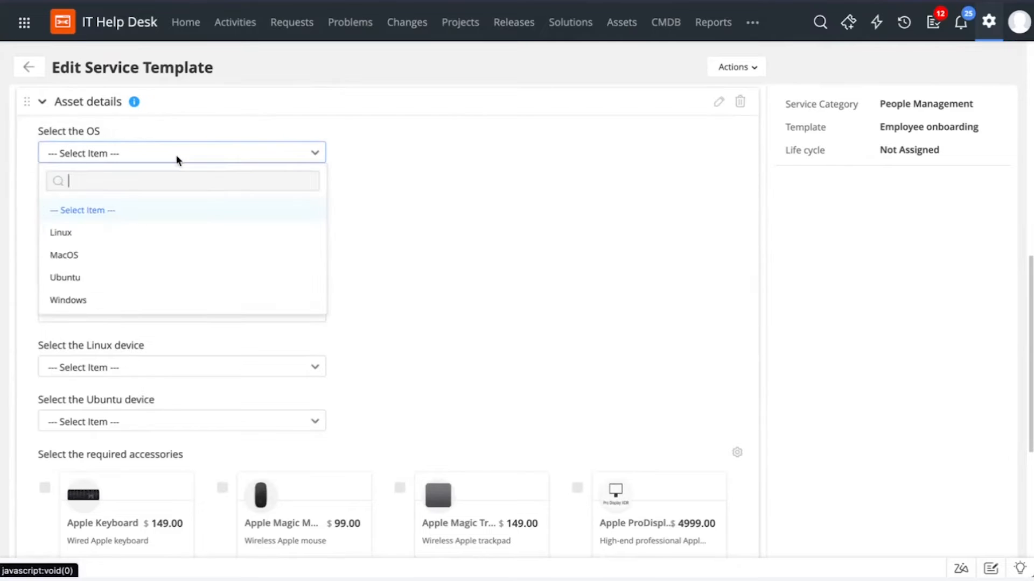
{"action": "left_click", "coordinate": [369, 290]}
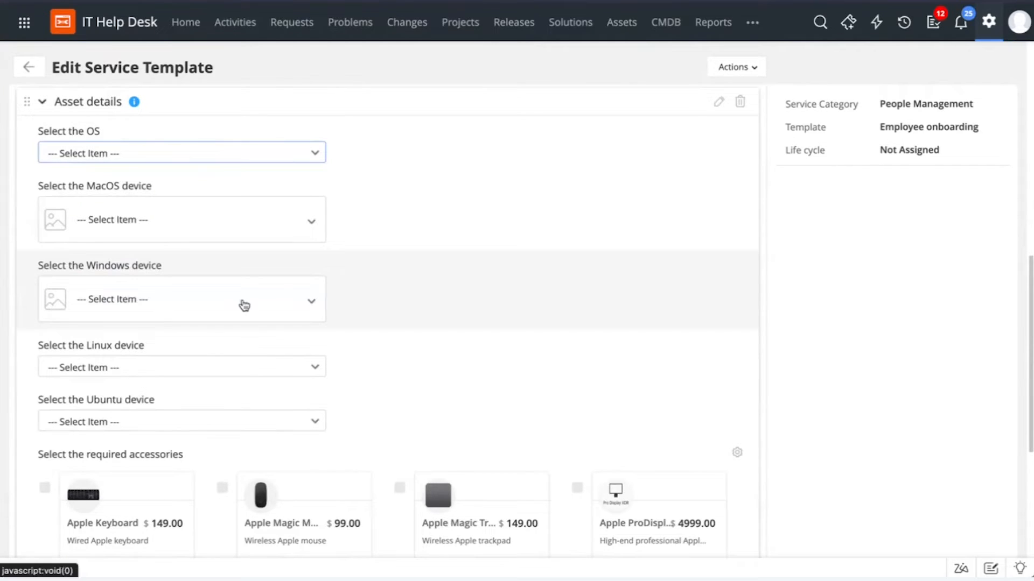
{"action": "scroll", "coordinate": [244, 305], "scroll_direction": "down", "scroll_amount": 5}
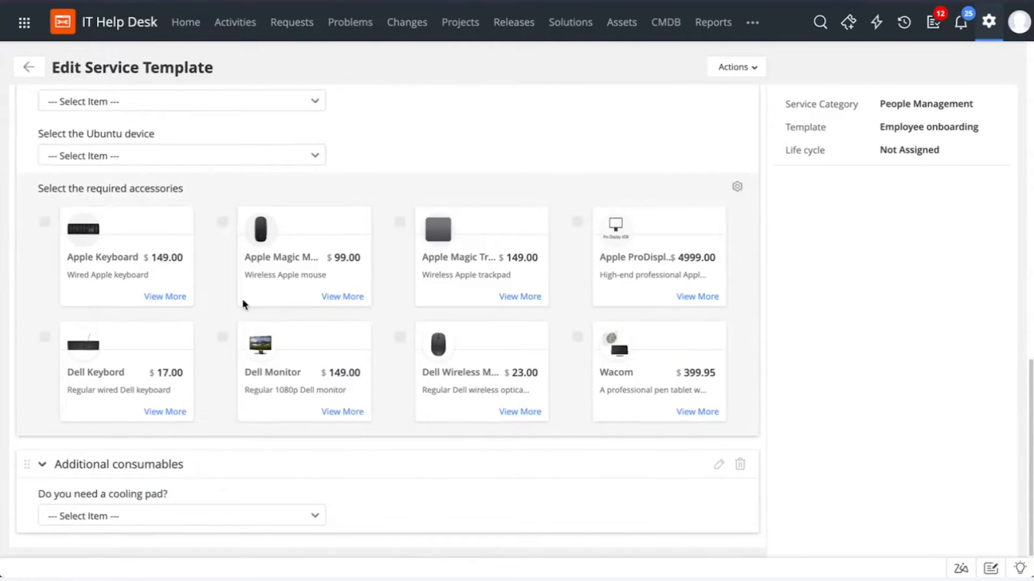
{"action": "scroll", "coordinate": [244, 306], "scroll_direction": "up", "scroll_amount": 10}
{"action": "scroll", "coordinate": [244, 305], "scroll_direction": "up", "scroll_amount": 2}
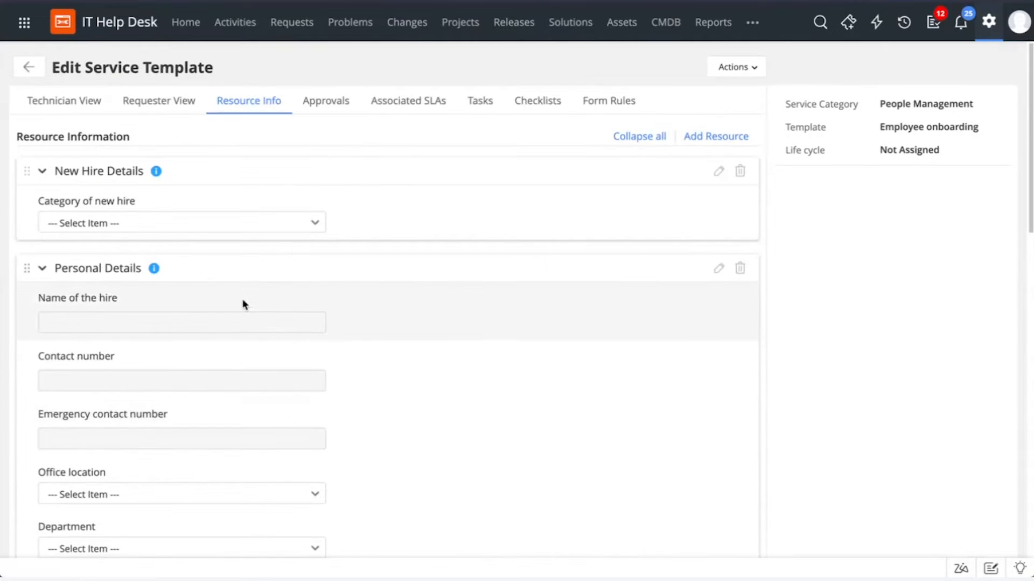
Examine the onboarding template's approval configuration and stages, and inspect the choices for Approval Condition.
{"action": "left_click", "coordinate": [331, 102]}
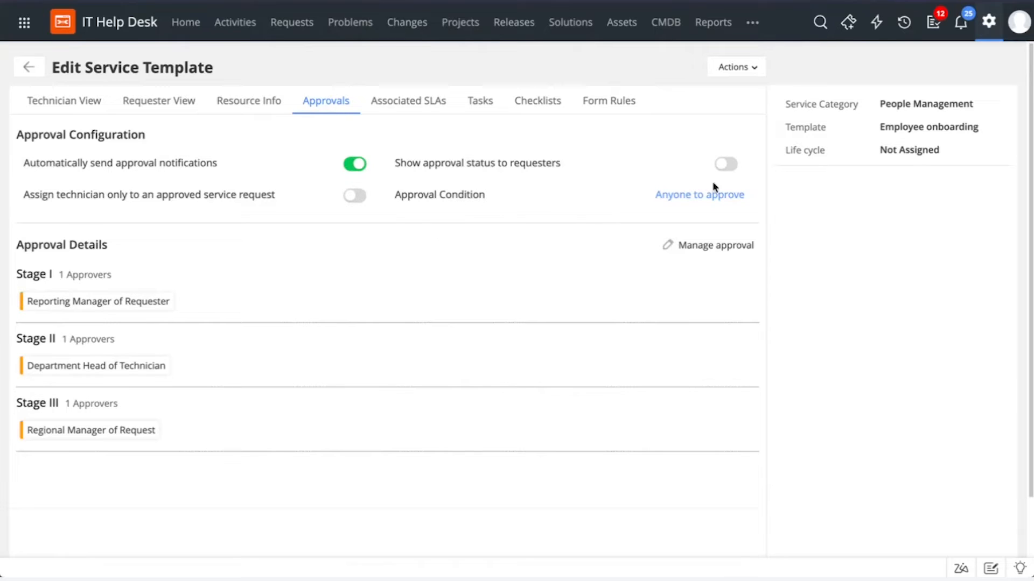
{"action": "left_click", "coordinate": [697, 197]}
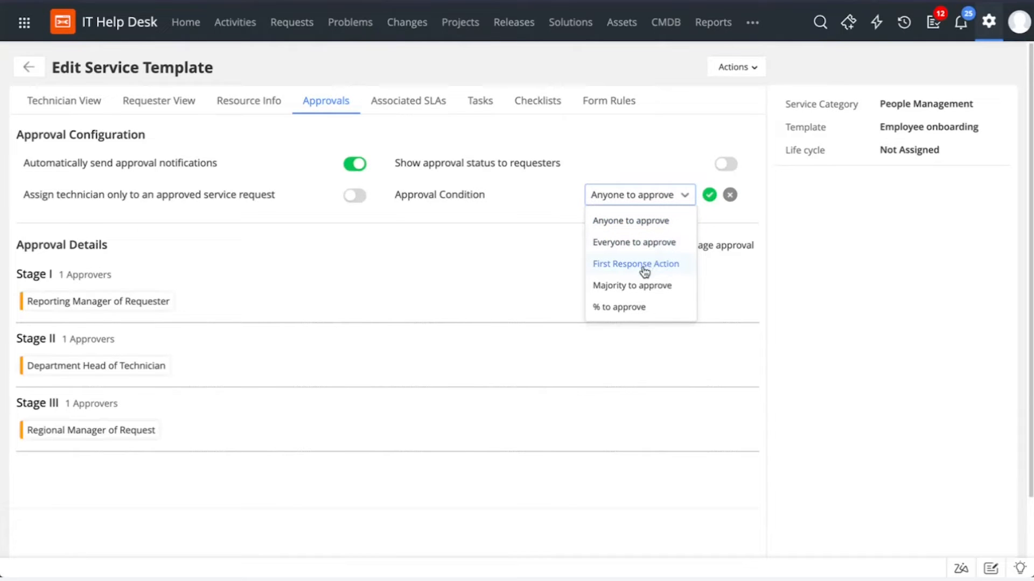
{"action": "left_click", "coordinate": [507, 293]}
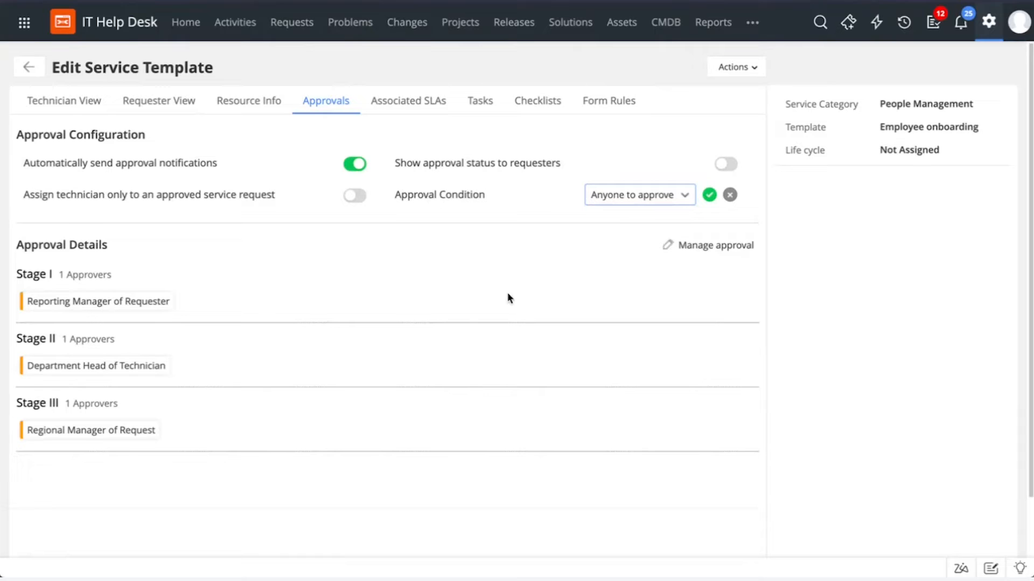
Check the onboarding template's associated SLAs, its task permissions and trigger options, and its checklists.
{"action": "left_click", "coordinate": [423, 100]}
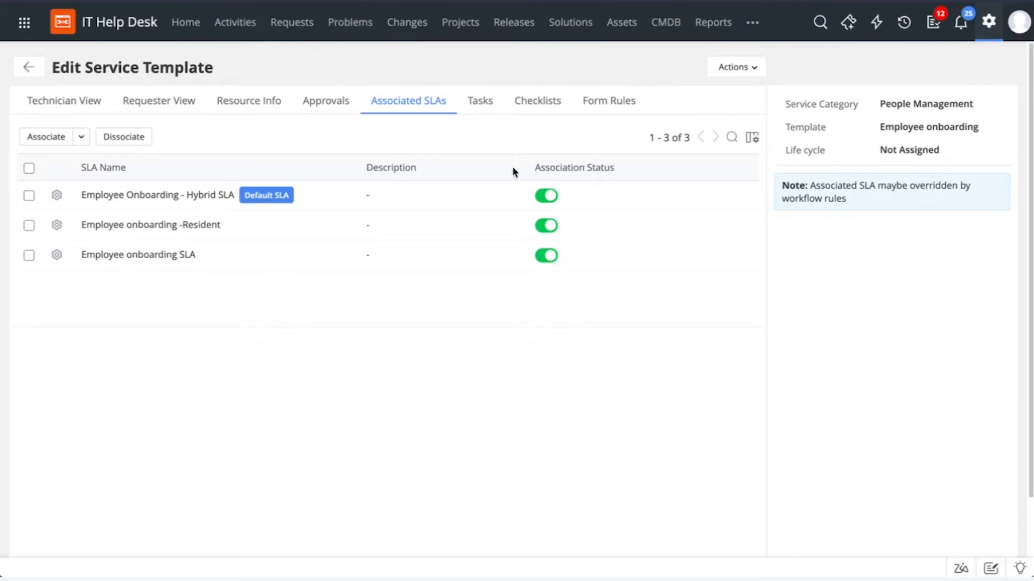
{"action": "left_click", "coordinate": [484, 108]}
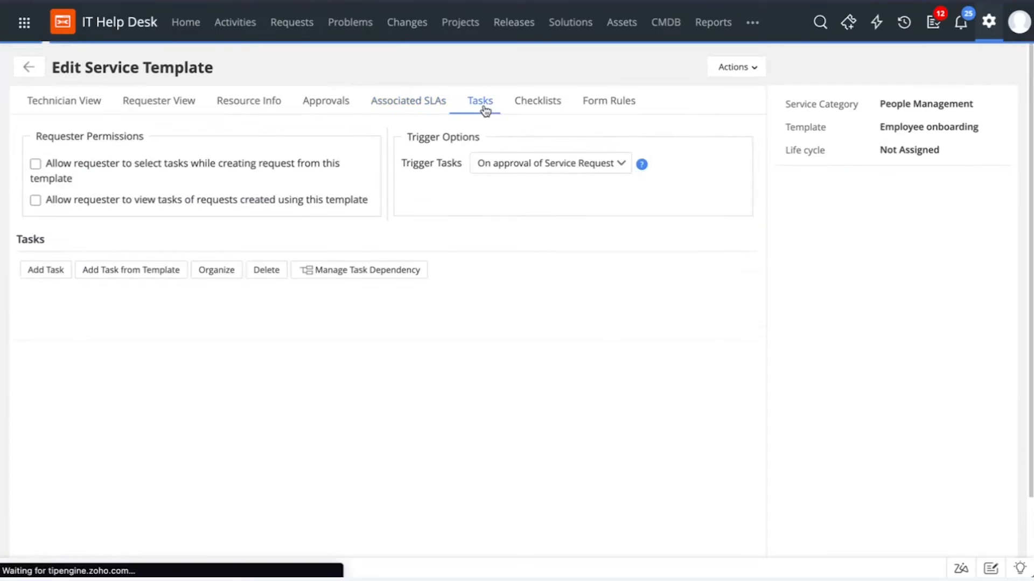
{"action": "left_click", "coordinate": [550, 106]}
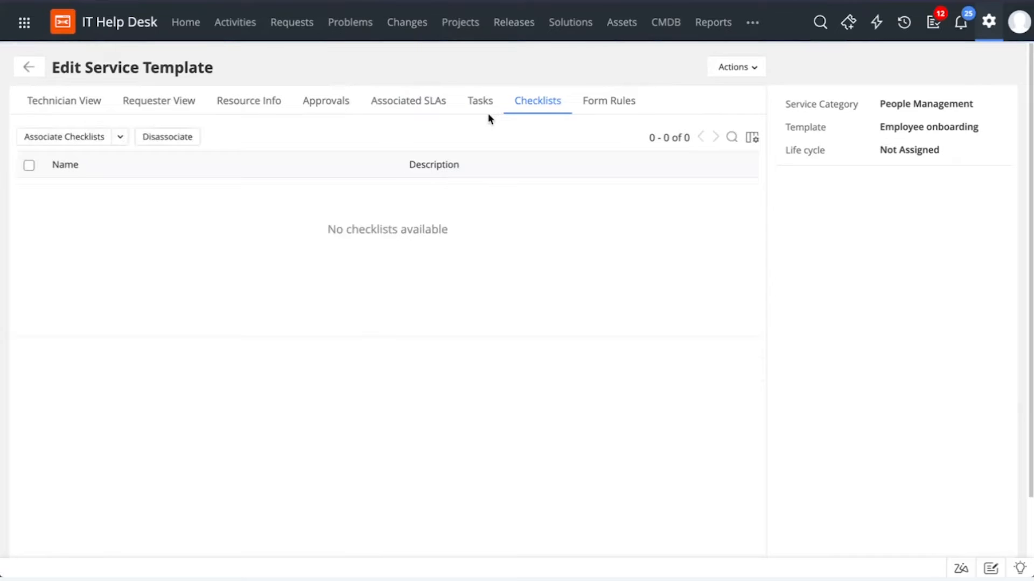
Look through the onboarding template's form rules for new hire categories, hidden fields and OS-specific devices.
{"action": "left_click", "coordinate": [619, 108]}
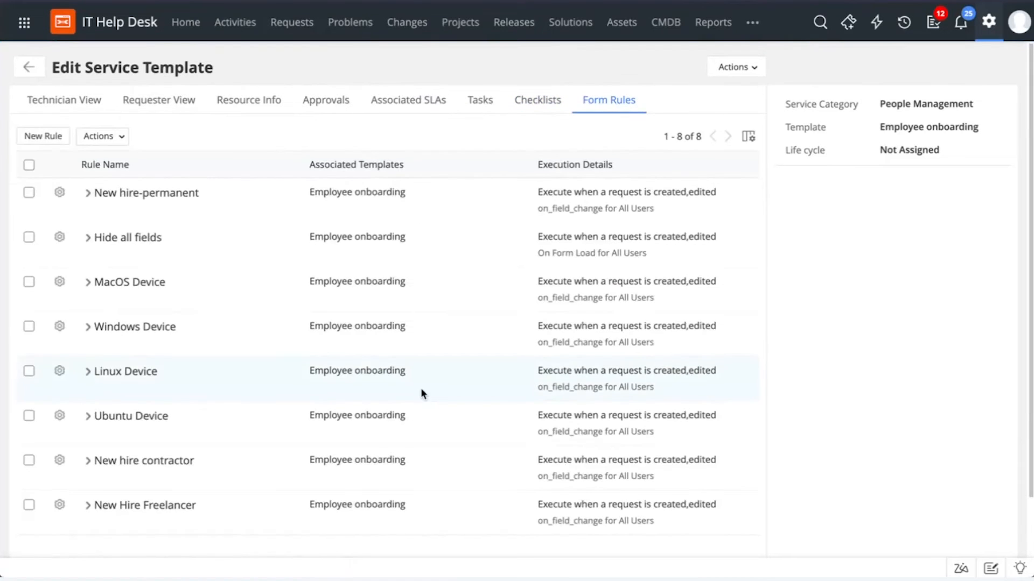
{"action": "scroll", "coordinate": [421, 389], "scroll_direction": "down", "scroll_amount": 1}
{"action": "scroll", "coordinate": [421, 390], "scroll_direction": "up", "scroll_amount": 1}
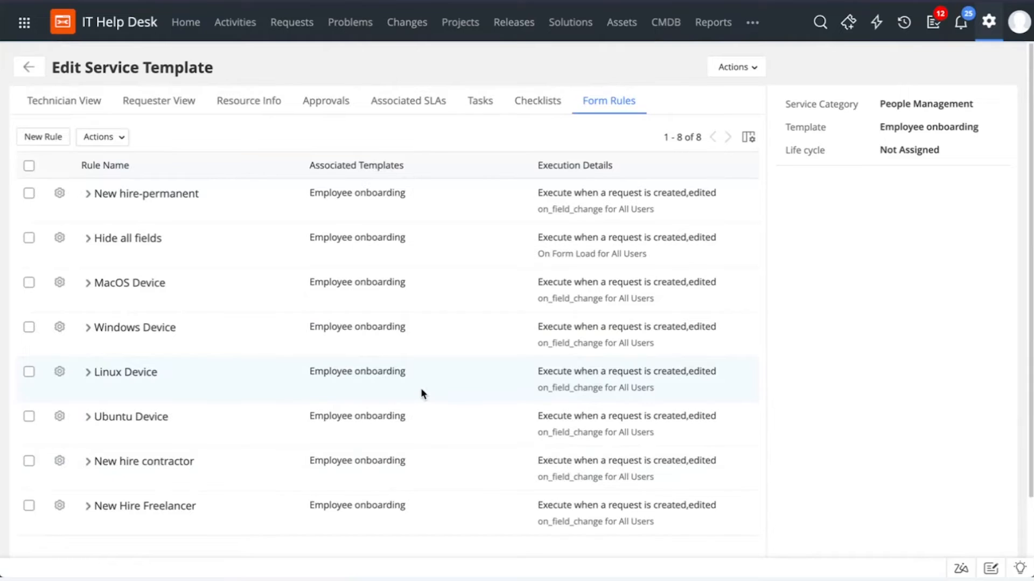
{"action": "scroll", "coordinate": [421, 389], "scroll_direction": "down", "scroll_amount": 1}
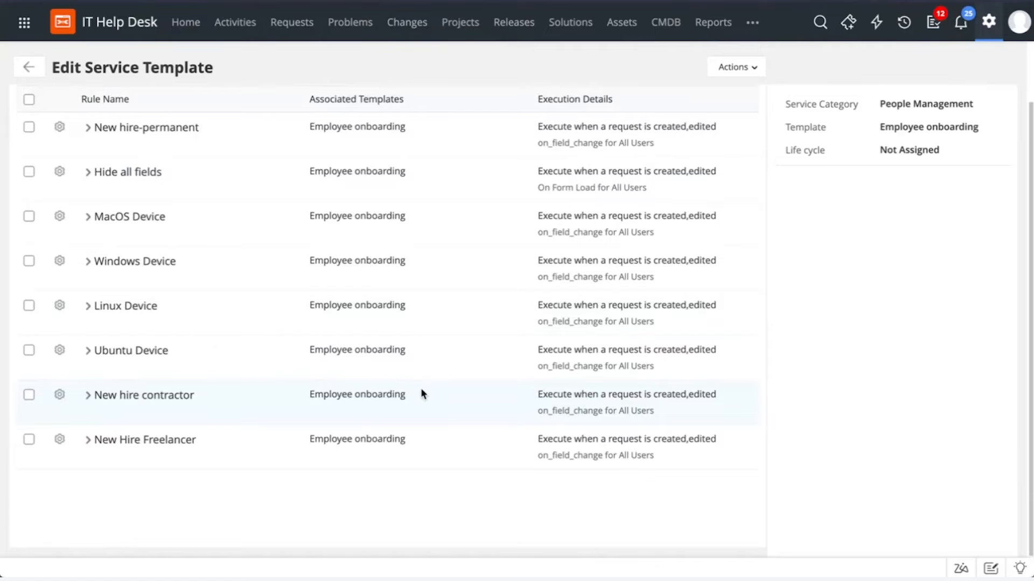
{"action": "scroll", "coordinate": [421, 389], "scroll_direction": "up", "scroll_amount": 1}
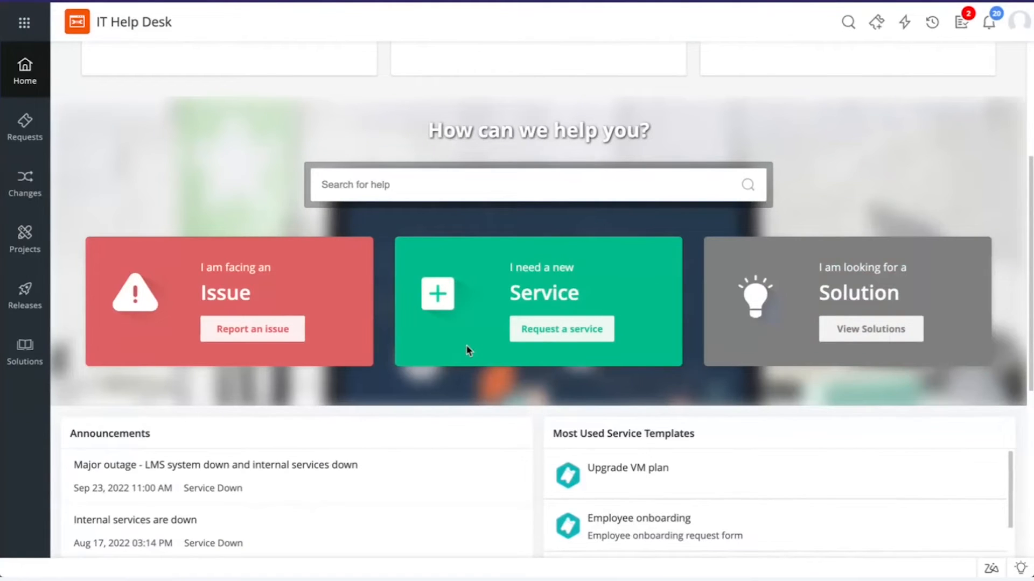
In the requester portal, start a service request in the People Management category with the Employee onboarding template.
{"action": "left_click", "coordinate": [563, 329]}
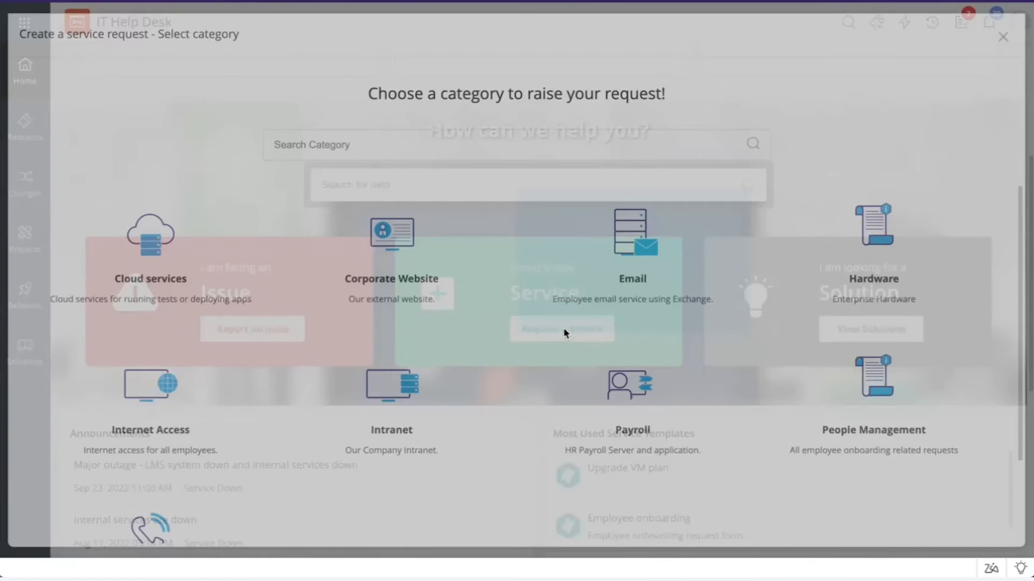
{"action": "scroll", "coordinate": [451, 373], "scroll_direction": "down", "scroll_amount": 2}
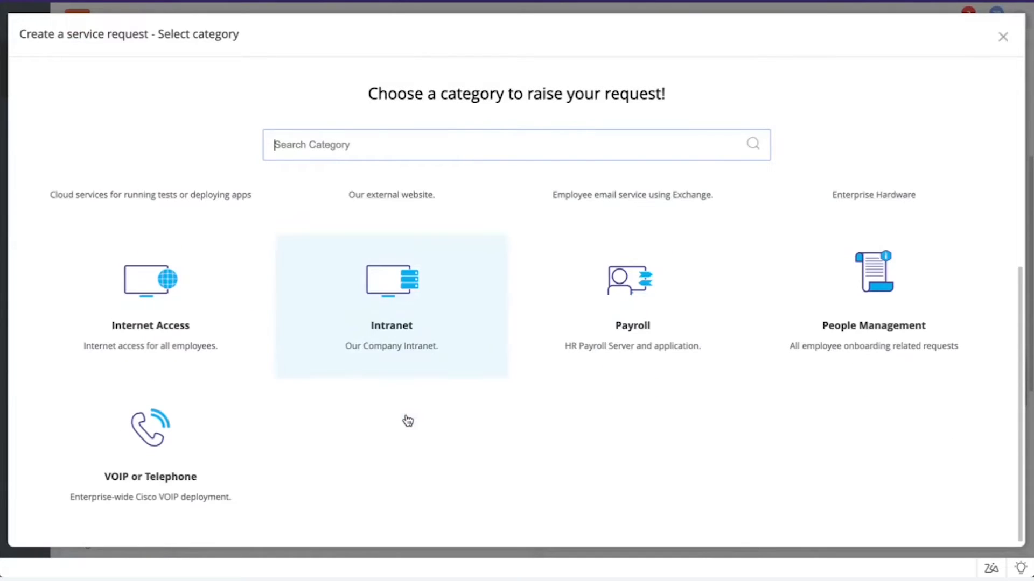
{"action": "left_click", "coordinate": [907, 326]}
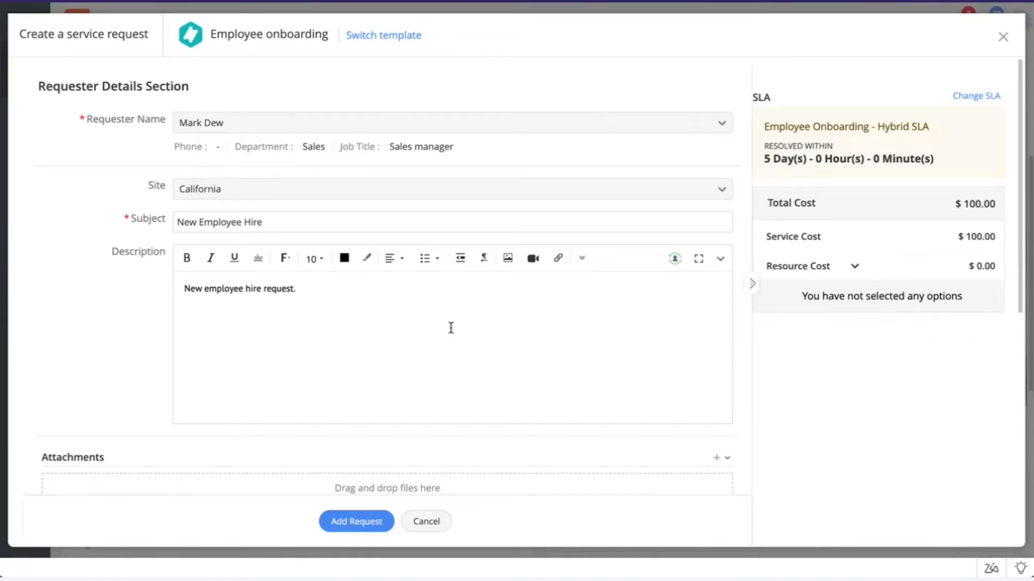
View the SLAs offered for the onboarding request and look through its form down to the resource details.
{"action": "left_click", "coordinate": [976, 97]}
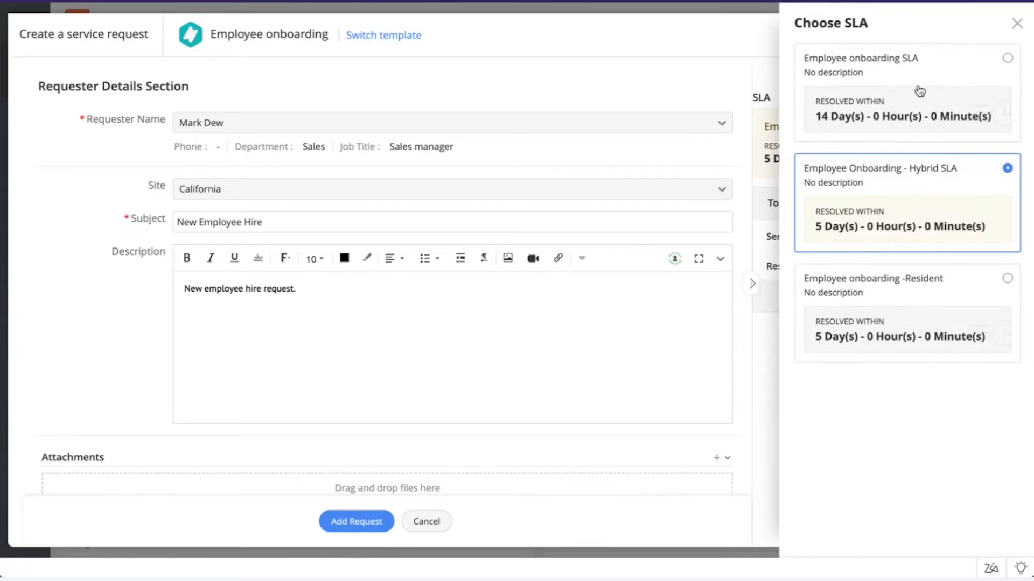
{"action": "left_click", "coordinate": [1016, 24]}
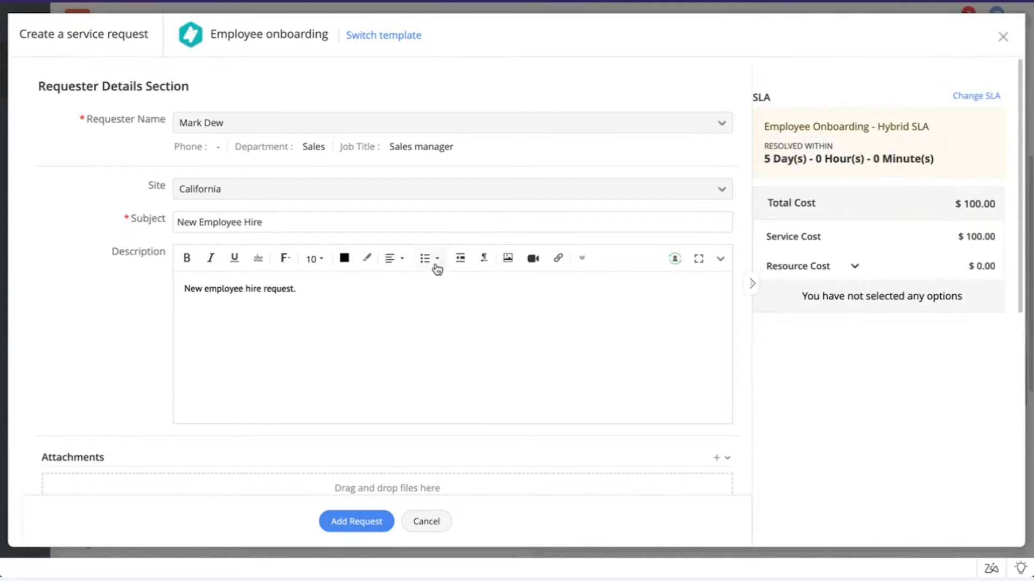
{"action": "scroll", "coordinate": [436, 267], "scroll_direction": "down", "scroll_amount": 4}
{"action": "scroll", "coordinate": [437, 259], "scroll_direction": "down", "scroll_amount": 2}
{"action": "scroll", "coordinate": [436, 256], "scroll_direction": "up", "scroll_amount": 6}
{"action": "scroll", "coordinate": [289, 358], "scroll_direction": "down", "scroll_amount": 6}
{"action": "scroll", "coordinate": [287, 359], "scroll_direction": "down", "scroll_amount": 2}
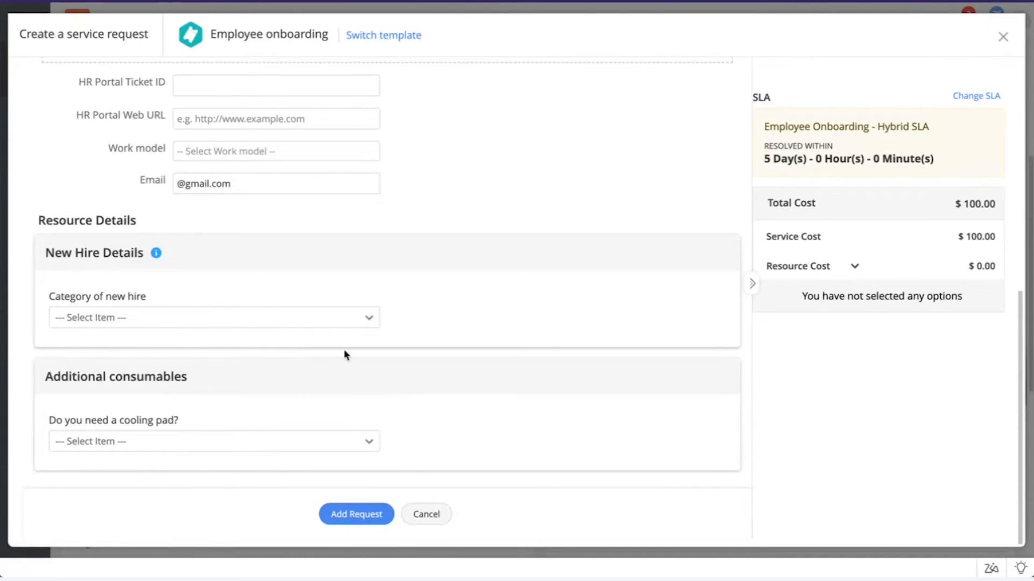
Set Category of new hire to Contractor and examine the Personal Details questions for that category.
{"action": "left_click", "coordinate": [351, 321]}
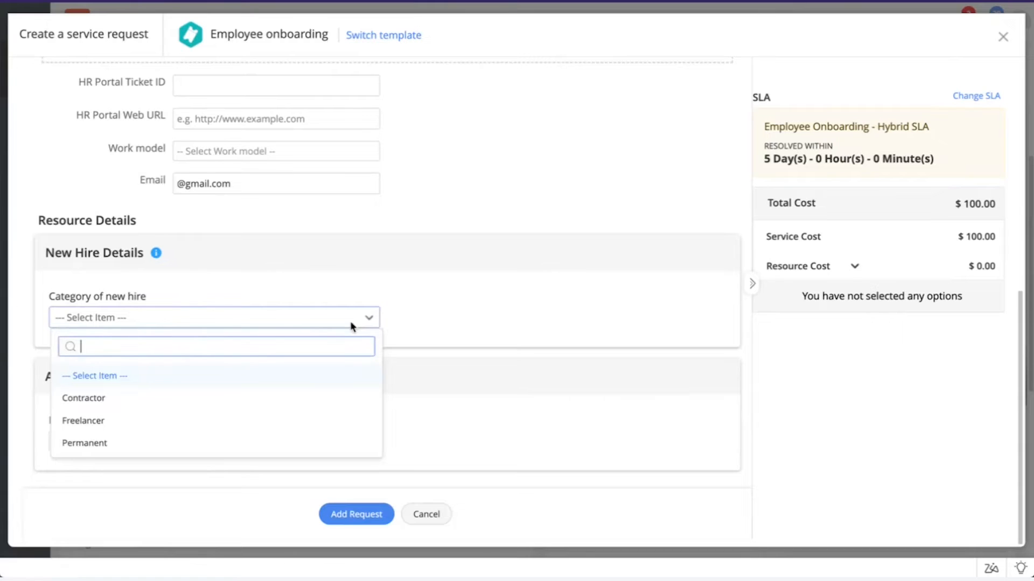
{"action": "left_click", "coordinate": [260, 394]}
{"action": "scroll", "coordinate": [258, 385], "scroll_direction": "down", "scroll_amount": 4}
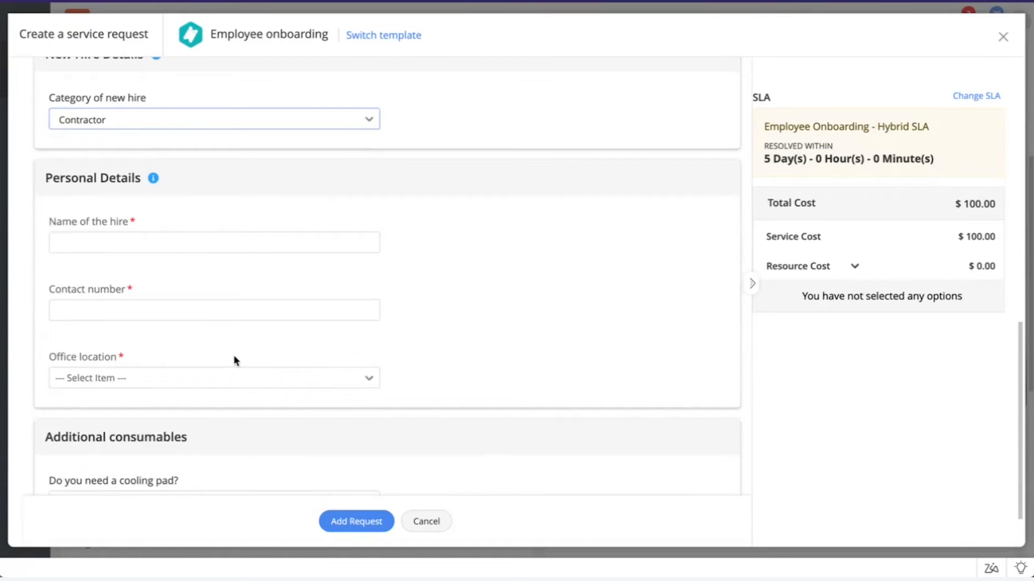
{"action": "scroll", "coordinate": [324, 202], "scroll_direction": "up", "scroll_amount": 2}
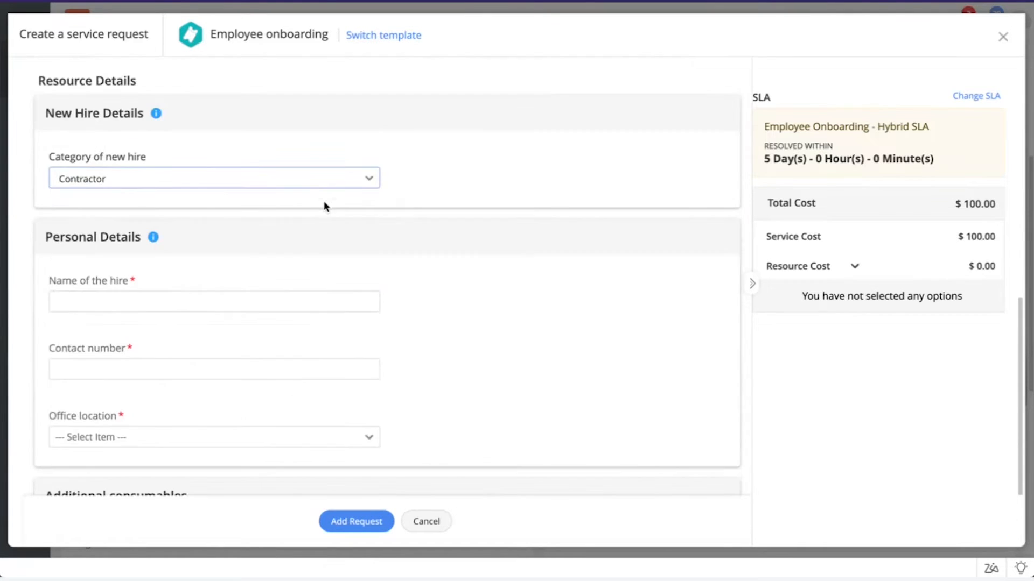
Try Freelancer as the Category of new hire and settle on Permanent.
{"action": "left_click", "coordinate": [334, 183]}
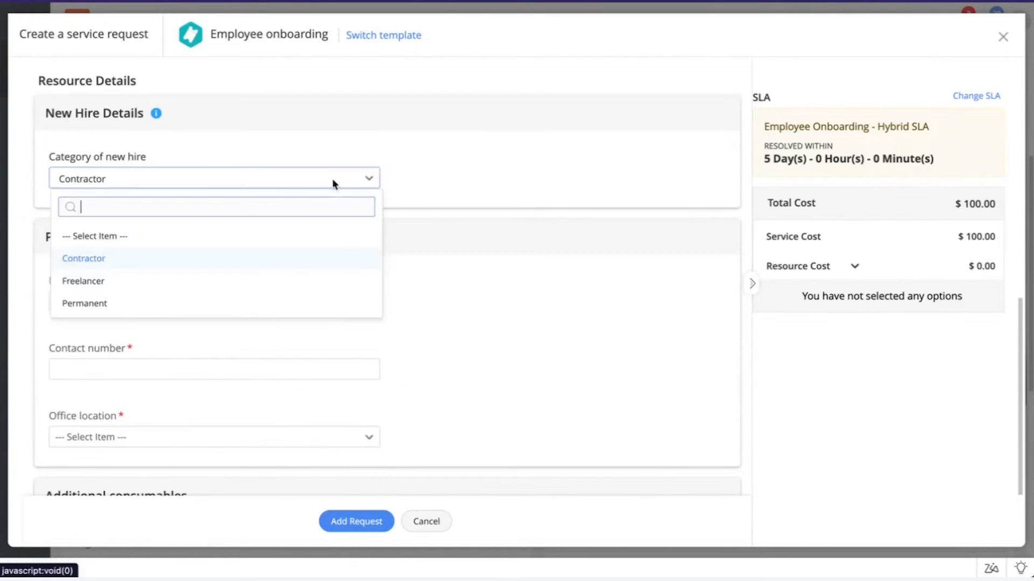
{"action": "left_click", "coordinate": [226, 283]}
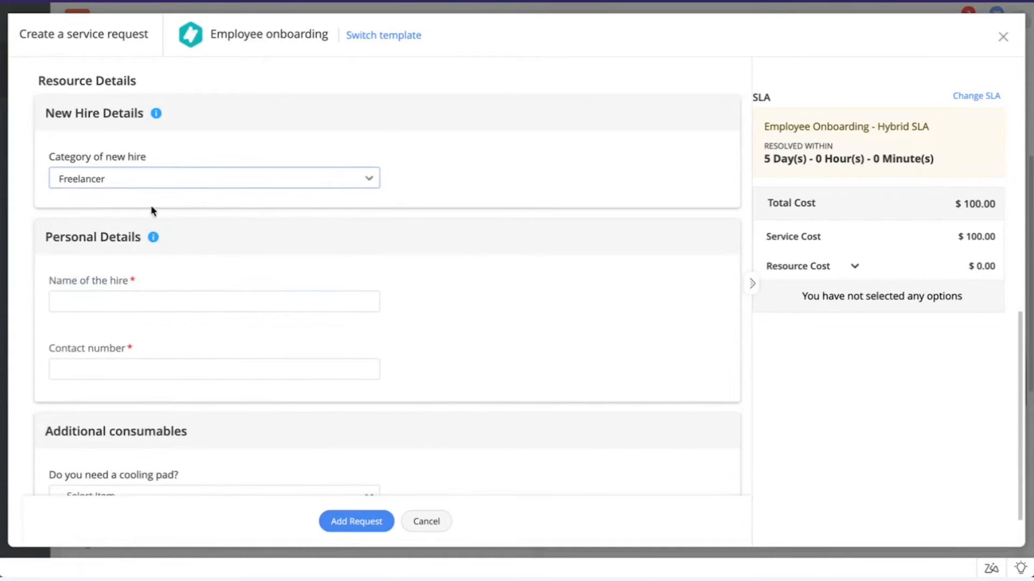
{"action": "left_click", "coordinate": [121, 187]}
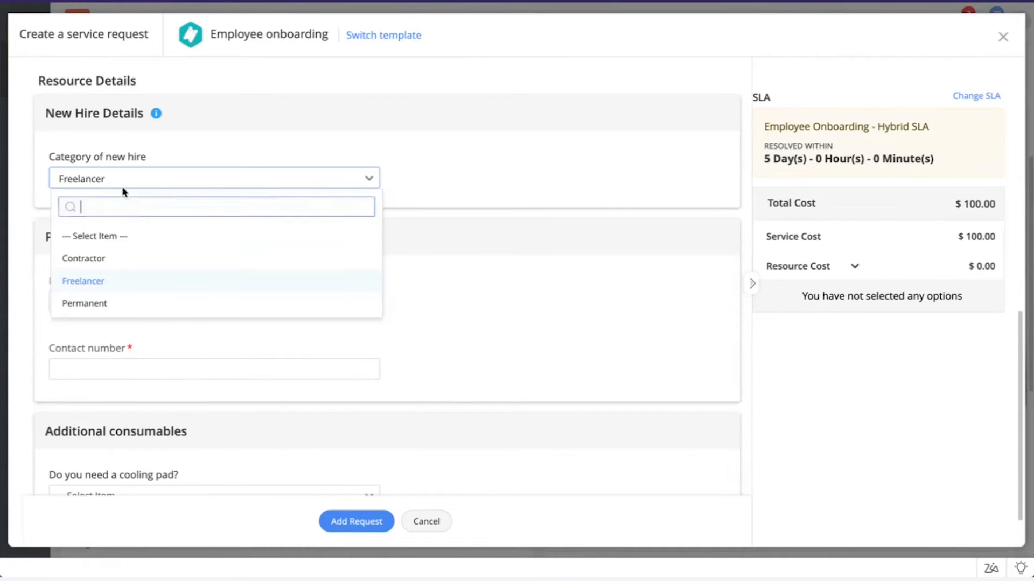
{"action": "left_click", "coordinate": [96, 304]}
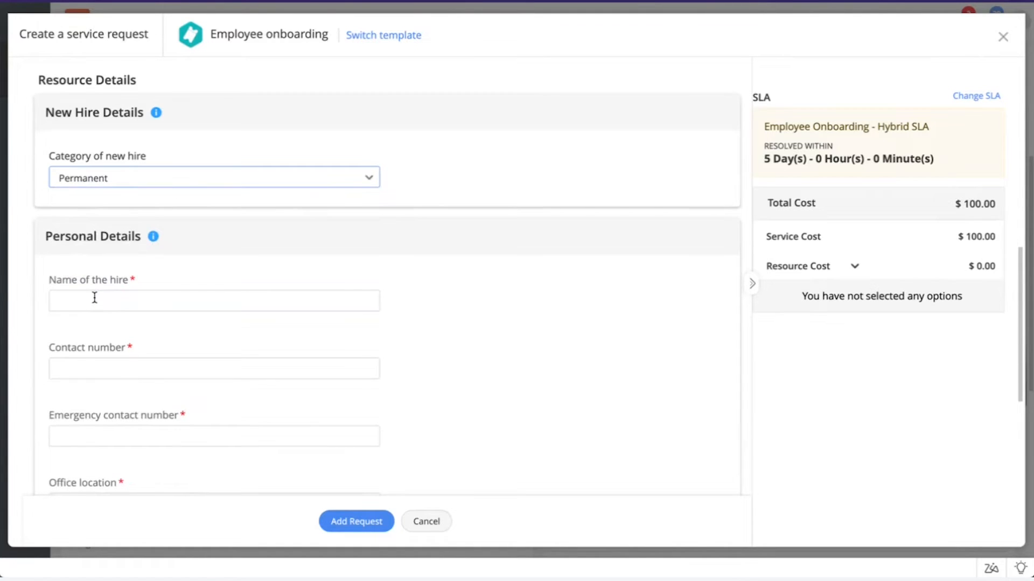
In Personal Details, set Office location to California and both Department and Role to Developer.
{"action": "scroll", "coordinate": [94, 298], "scroll_direction": "down", "scroll_amount": 1}
{"action": "scroll", "coordinate": [94, 298], "scroll_direction": "down", "scroll_amount": 1}
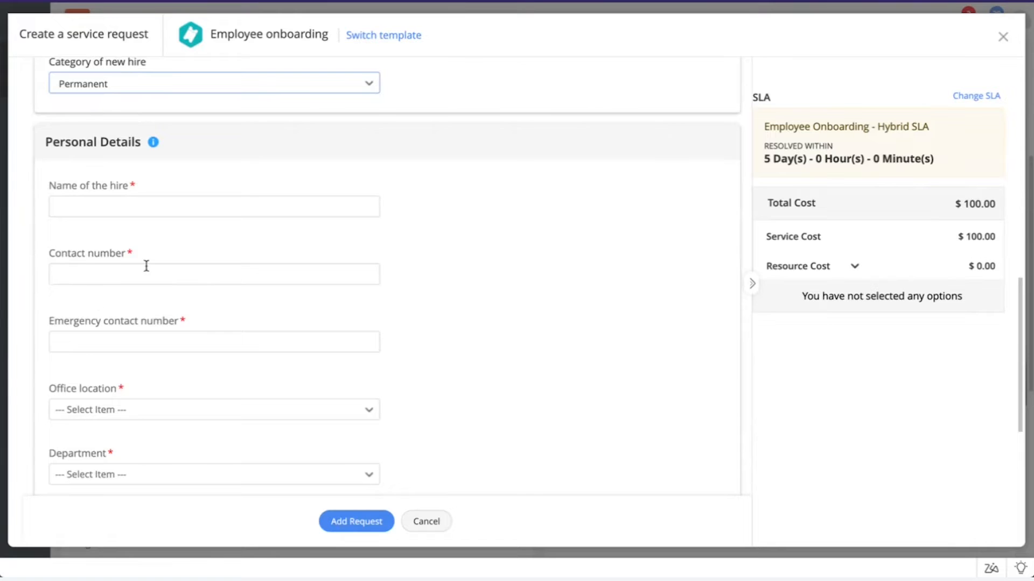
{"action": "scroll", "coordinate": [145, 267], "scroll_direction": "down", "scroll_amount": 1}
{"action": "scroll", "coordinate": [253, 243], "scroll_direction": "down", "scroll_amount": 2}
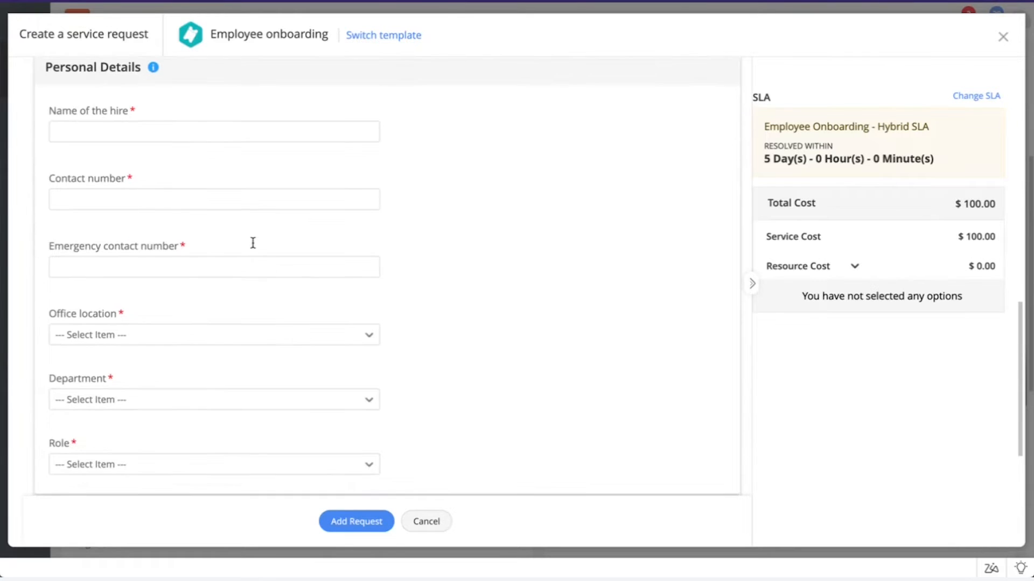
{"action": "scroll", "coordinate": [162, 224], "scroll_direction": "down", "scroll_amount": 2}
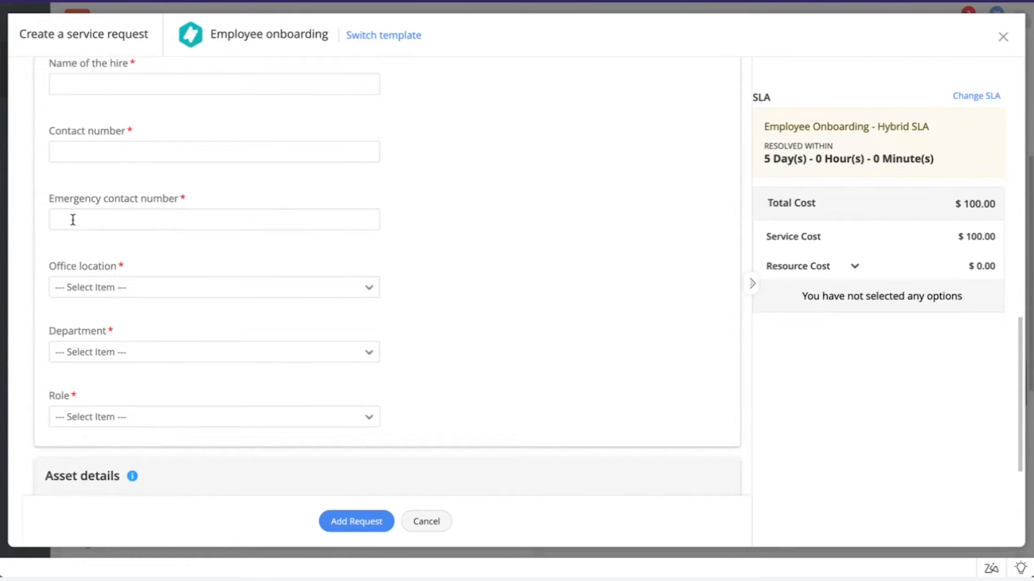
{"action": "scroll", "coordinate": [210, 233], "scroll_direction": "down", "scroll_amount": 3}
{"action": "left_click", "coordinate": [194, 221]}
{"action": "left_click", "coordinate": [131, 301]}
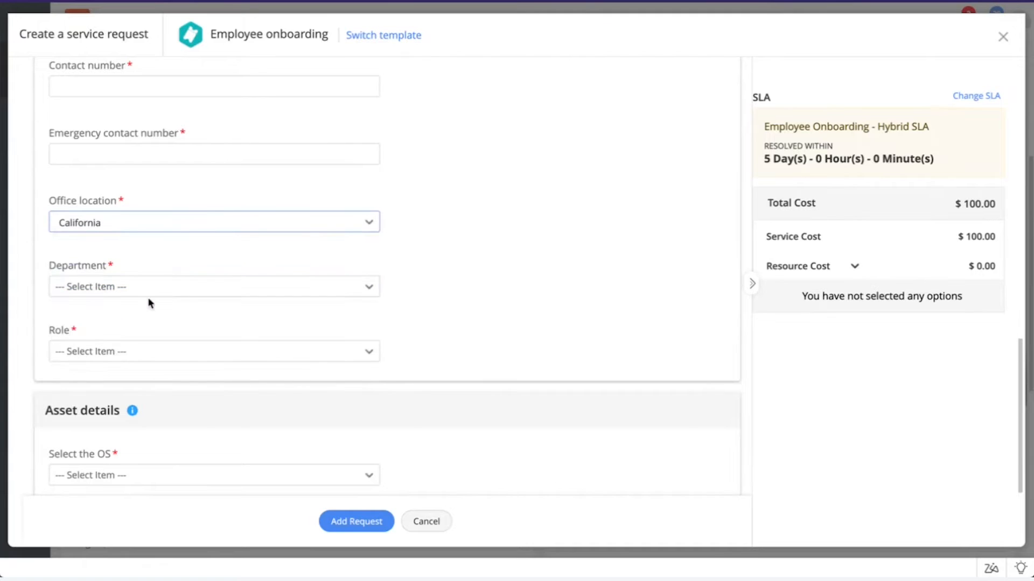
{"action": "left_click", "coordinate": [175, 288]}
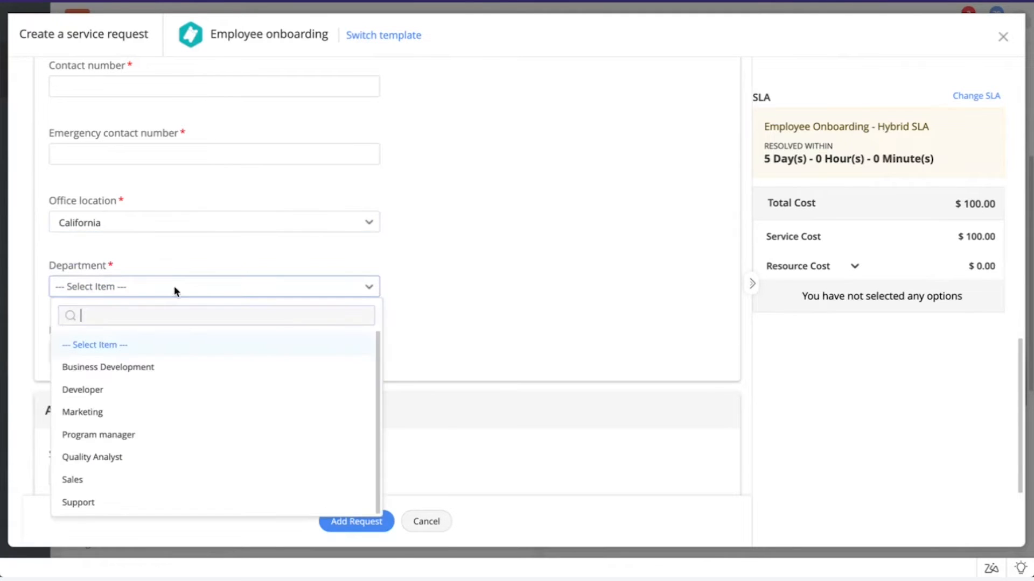
{"action": "left_click", "coordinate": [108, 391]}
{"action": "left_click", "coordinate": [124, 353]}
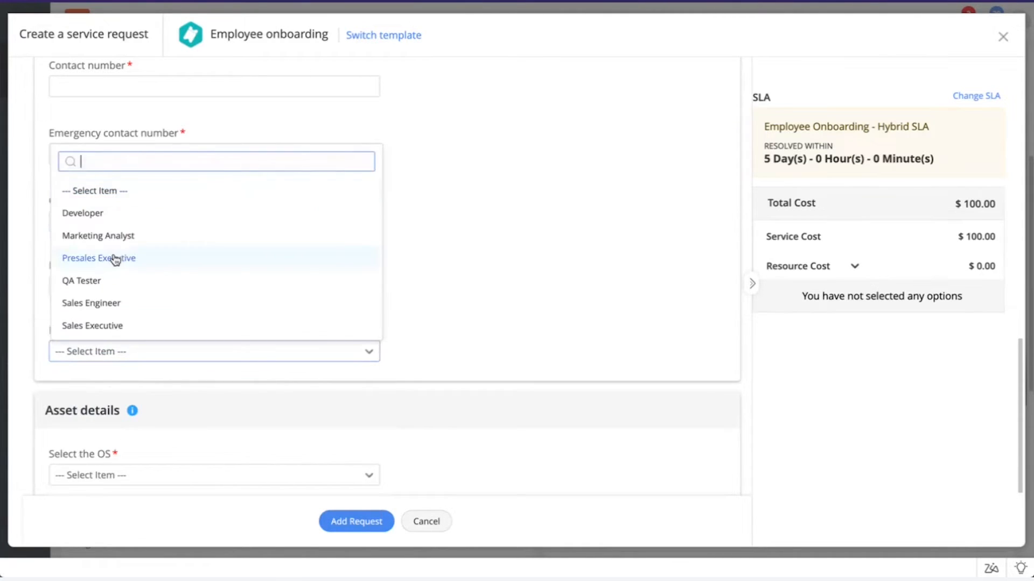
{"action": "left_click", "coordinate": [126, 214]}
Select MacOS as the OS in Asset details and look through the MacOS devices offered.
{"action": "scroll", "coordinate": [395, 272], "scroll_direction": "down", "scroll_amount": 3}
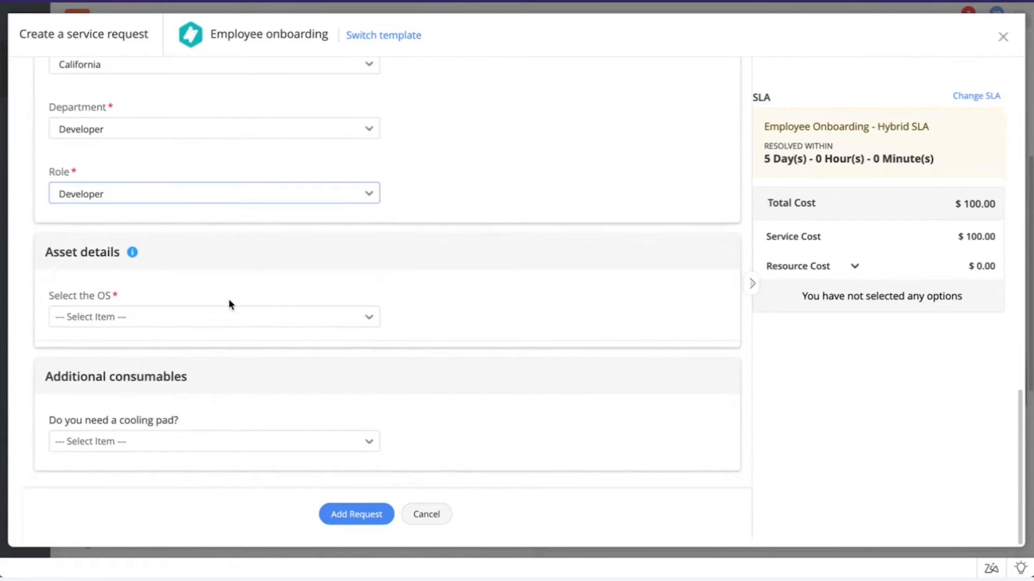
{"action": "left_click", "coordinate": [238, 316]}
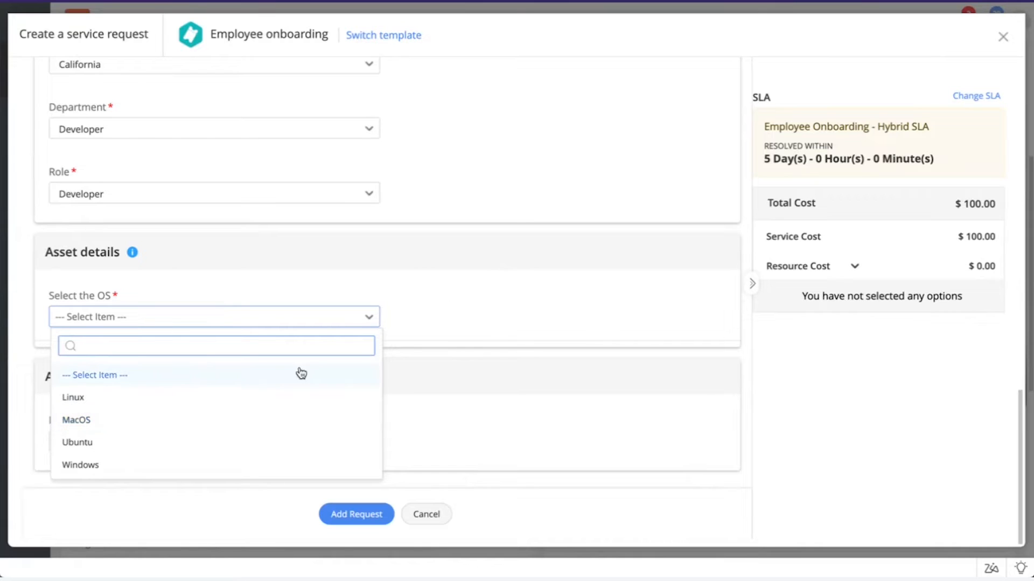
{"action": "left_click", "coordinate": [205, 418]}
{"action": "scroll", "coordinate": [526, 268], "scroll_direction": "down", "scroll_amount": 2}
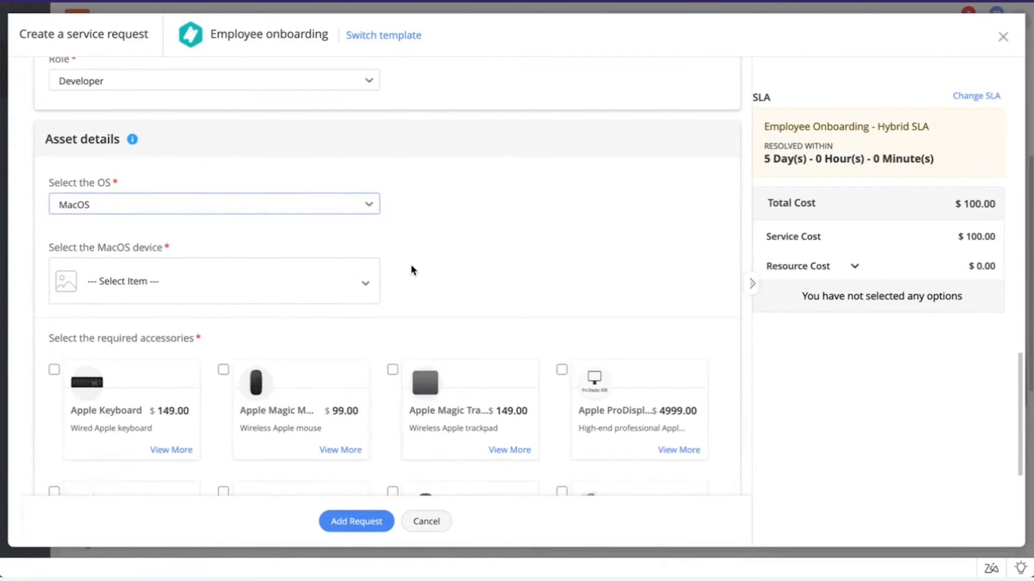
{"action": "left_click", "coordinate": [342, 280]}
{"action": "scroll", "coordinate": [318, 380], "scroll_direction": "down", "scroll_amount": 1}
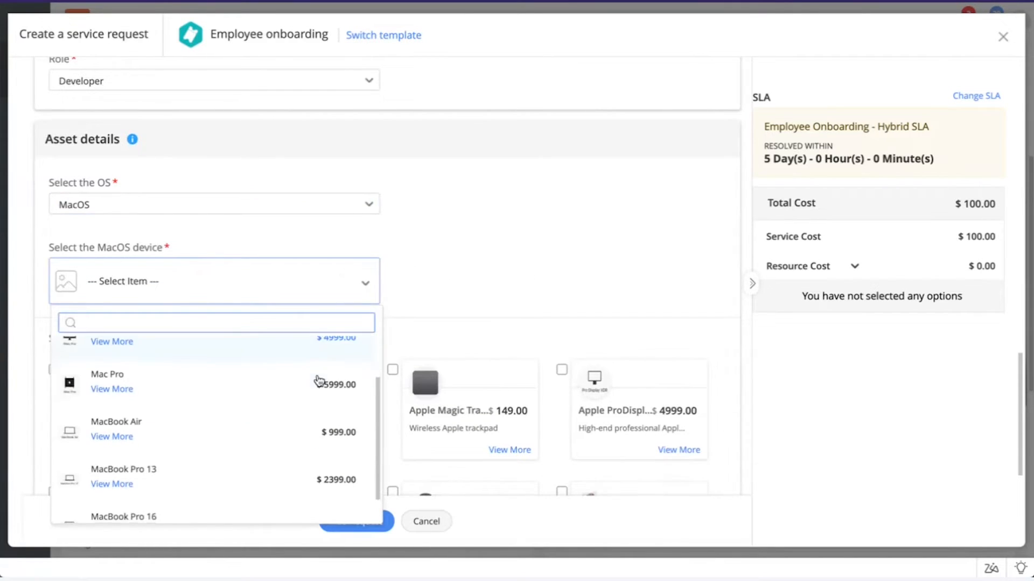
{"action": "scroll", "coordinate": [319, 381], "scroll_direction": "up", "scroll_amount": 1}
{"action": "scroll", "coordinate": [319, 380], "scroll_direction": "down", "scroll_amount": 2}
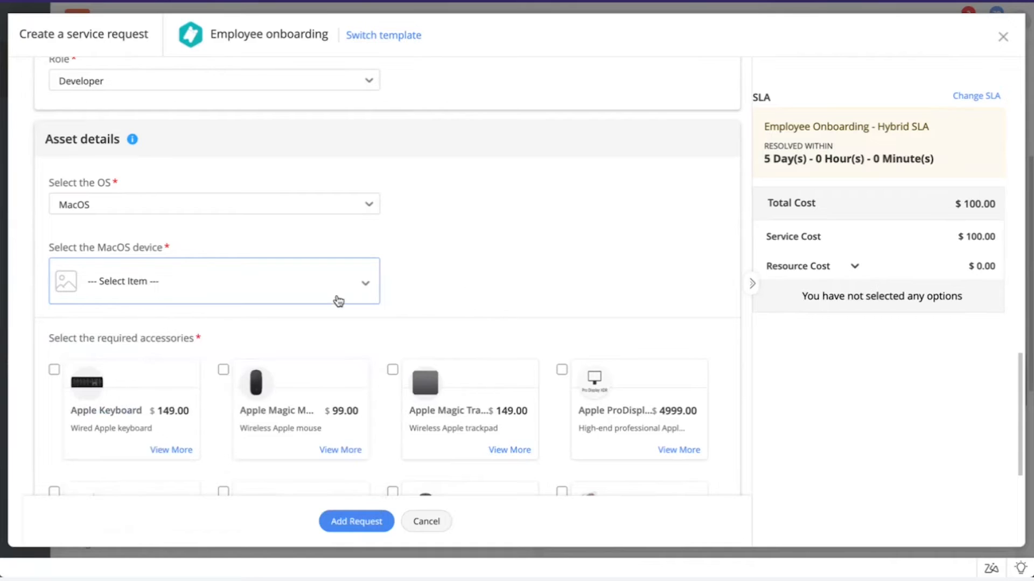
Set the OS to Windows, browse the Windows devices and choose the Dell Latitude 13.
{"action": "left_click", "coordinate": [354, 209]}
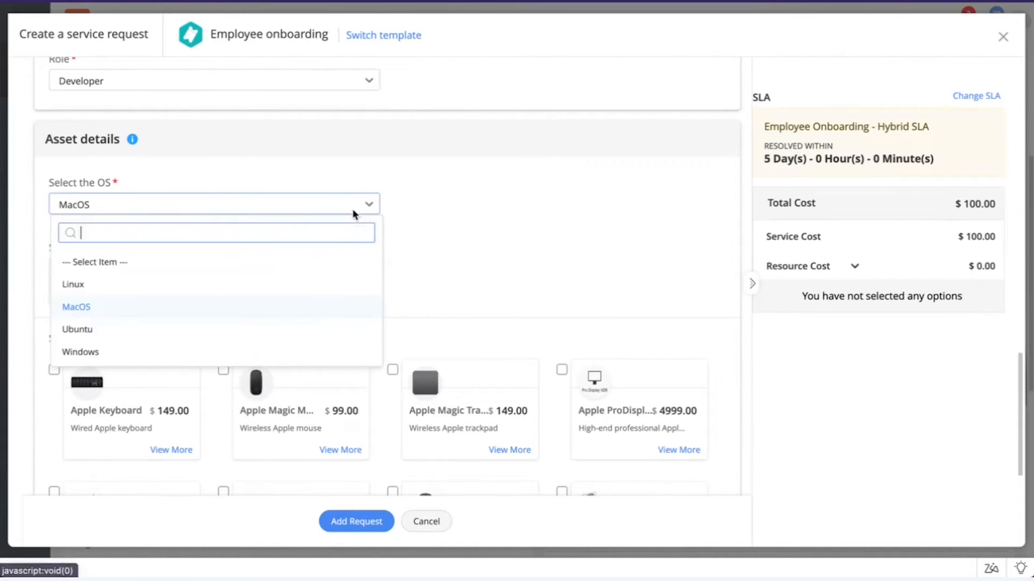
{"action": "left_click", "coordinate": [260, 364]}
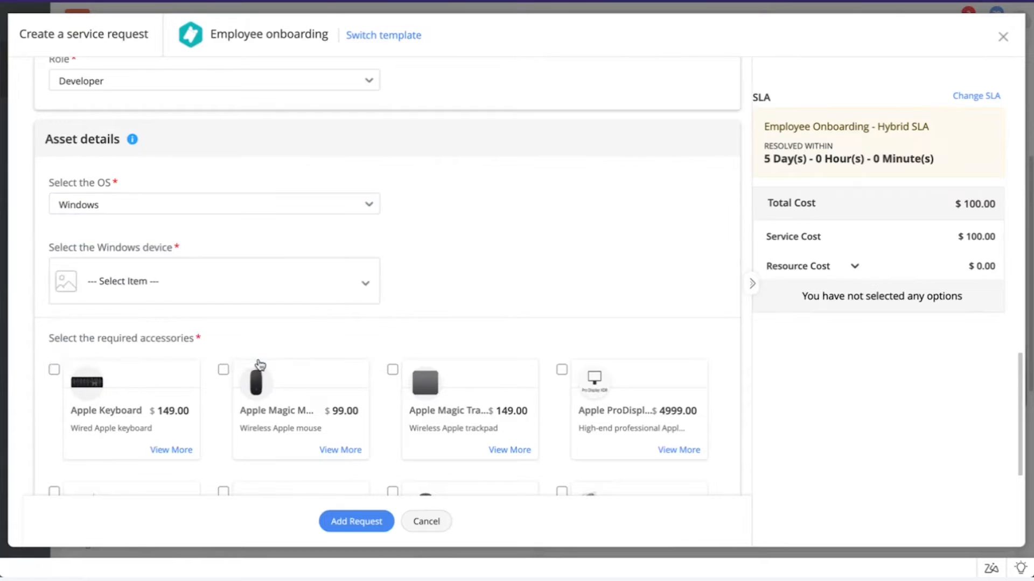
{"action": "left_click", "coordinate": [322, 285]}
{"action": "scroll", "coordinate": [263, 412], "scroll_direction": "down", "scroll_amount": 3}
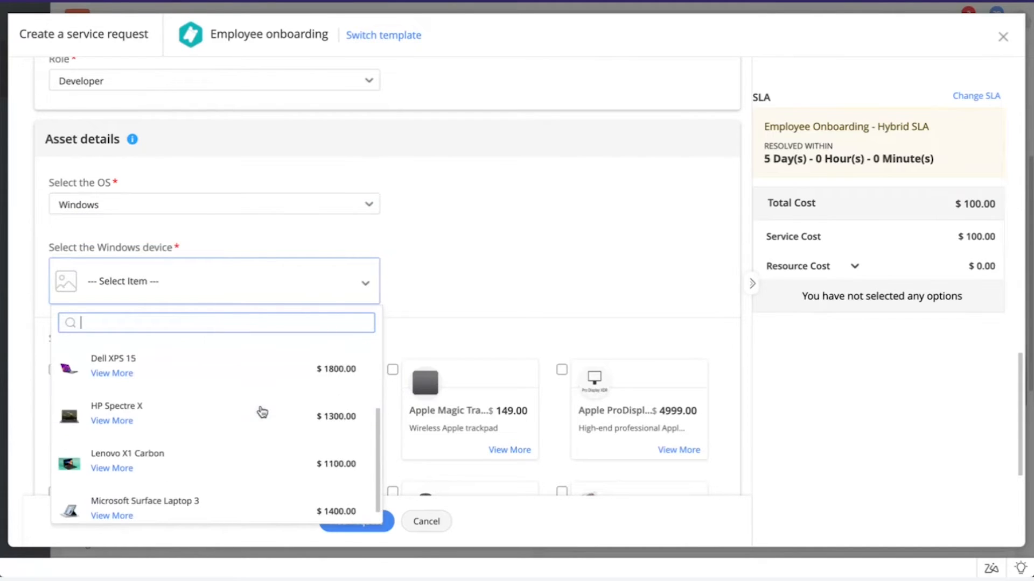
{"action": "scroll", "coordinate": [262, 412], "scroll_direction": "up", "scroll_amount": 3}
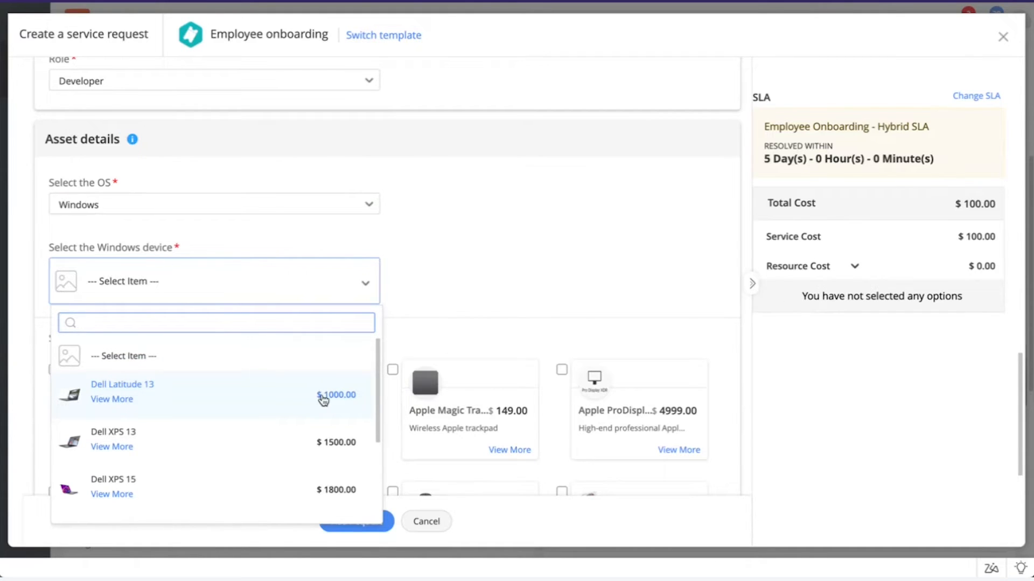
{"action": "left_click", "coordinate": [232, 383]}
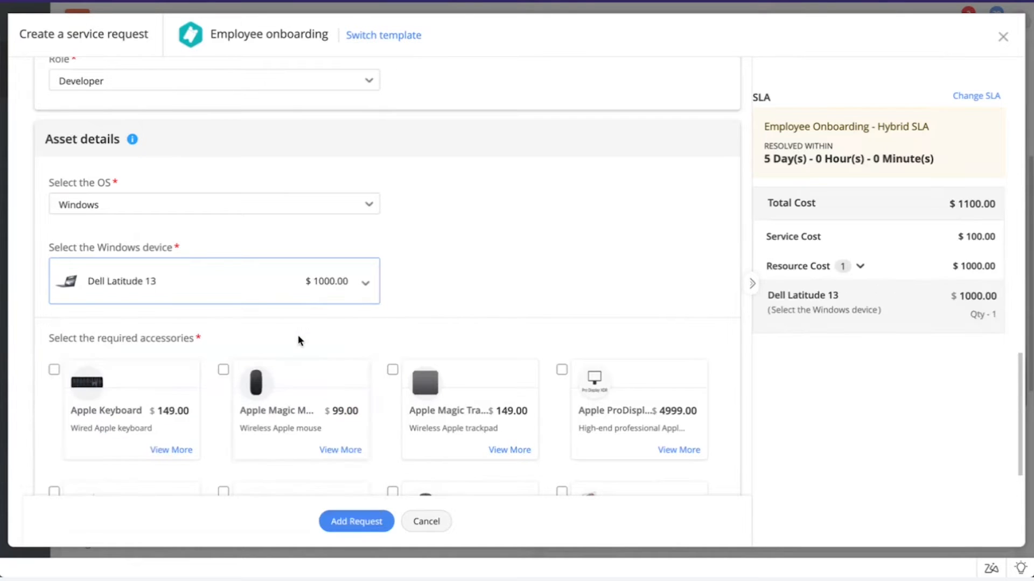
Add the Dell Monitor, Wacom and Dell Wireless Mouse as required accessories.
{"action": "scroll", "coordinate": [408, 324], "scroll_direction": "down", "scroll_amount": 3}
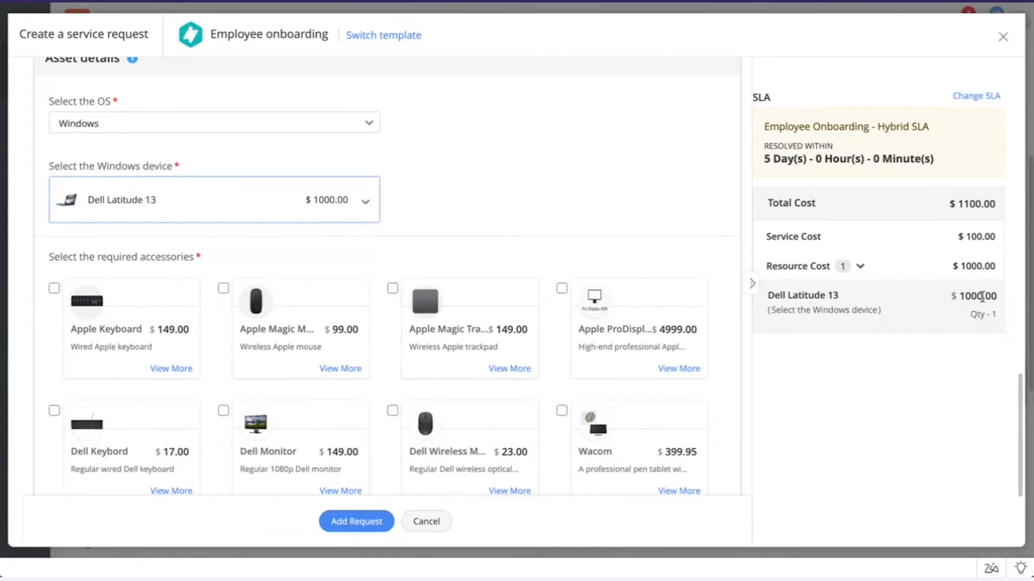
{"action": "scroll", "coordinate": [456, 305], "scroll_direction": "down", "scroll_amount": 3}
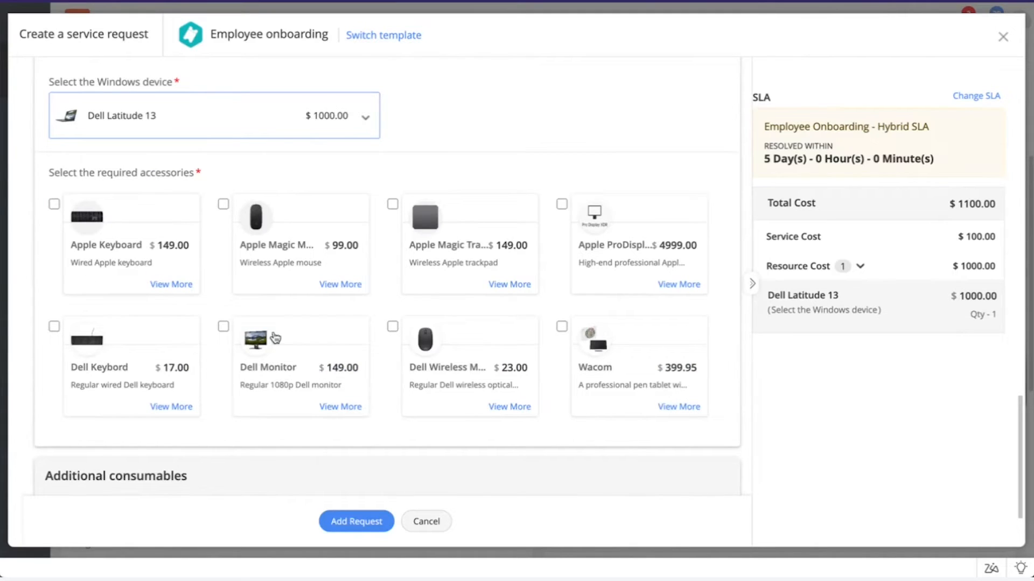
{"action": "left_click", "coordinate": [224, 327]}
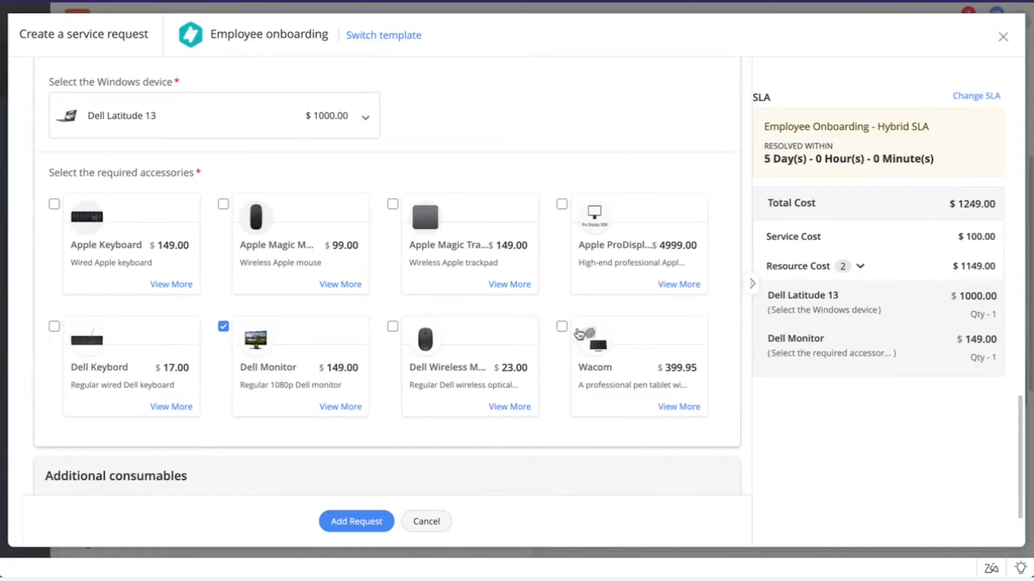
{"action": "left_click", "coordinate": [562, 327]}
{"action": "left_click", "coordinate": [393, 326]}
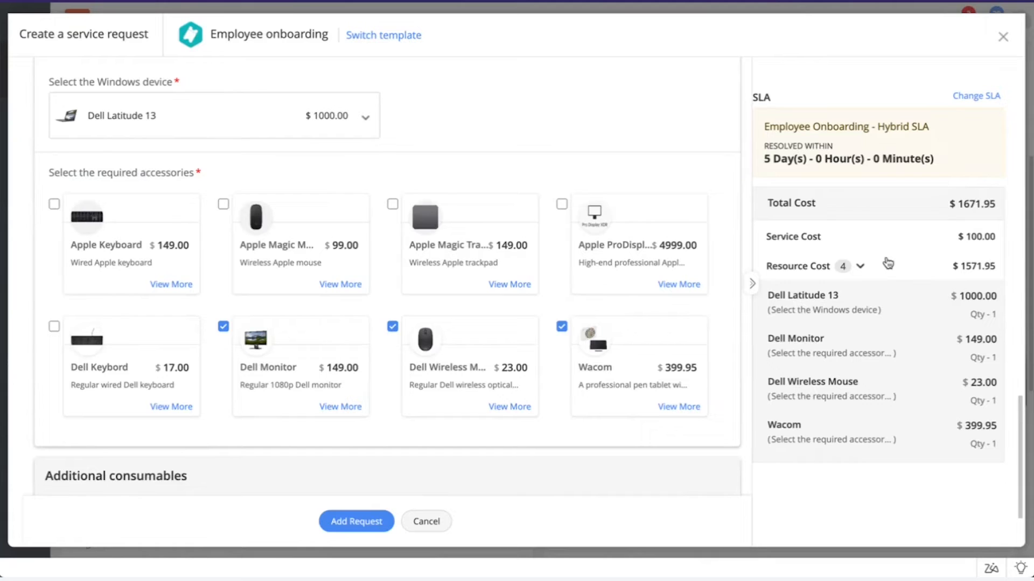
Choose the Non Foldable cooling pad under Additional consumables.
{"action": "scroll", "coordinate": [623, 248], "scroll_direction": "down", "scroll_amount": 2}
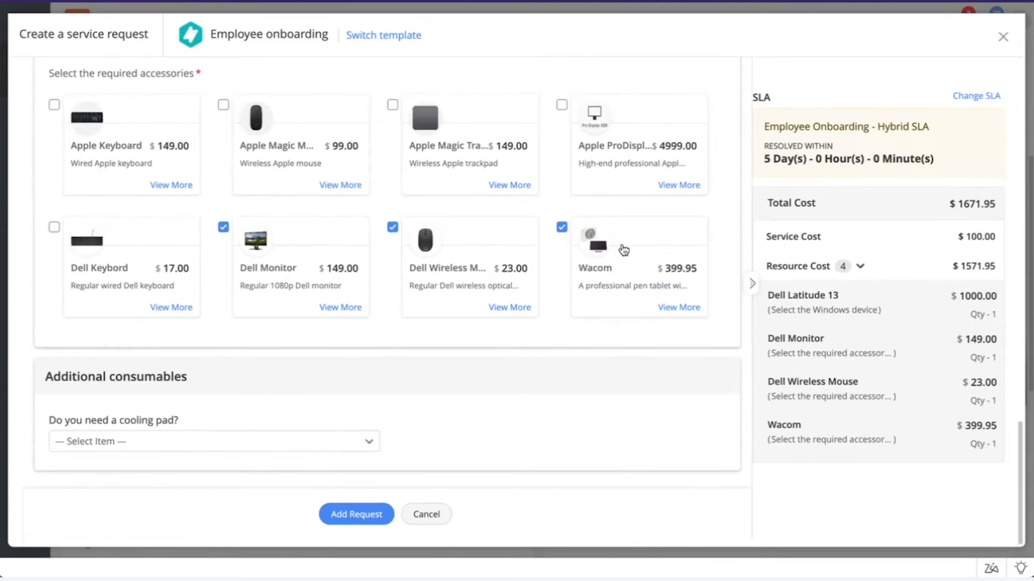
{"action": "left_click", "coordinate": [308, 453]}
{"action": "left_click", "coordinate": [215, 420]}
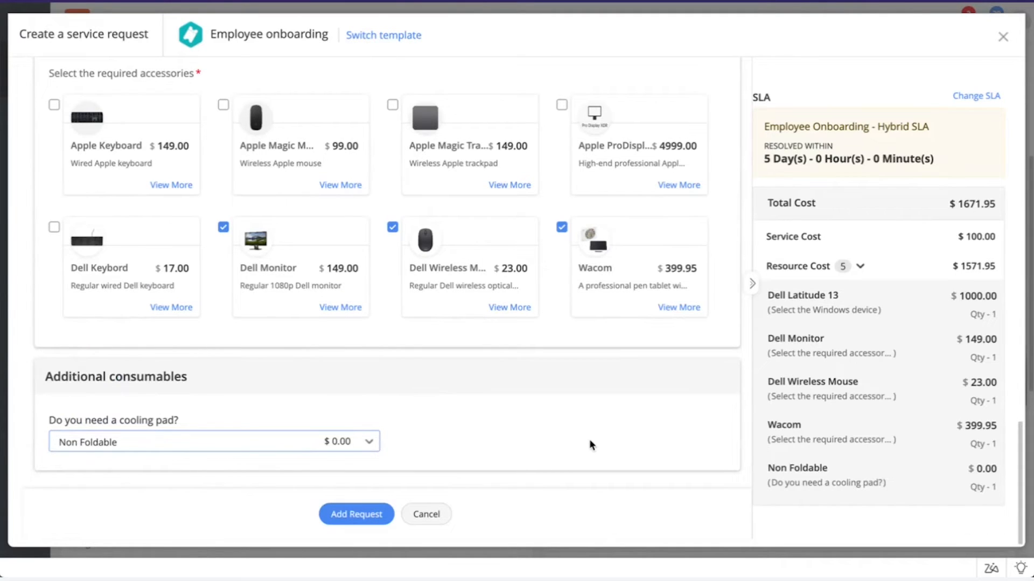
Look back through the onboarding request from the requester details to the accessories, and examine its service and resource costs.
{"action": "scroll", "coordinate": [592, 445], "scroll_direction": "up", "scroll_amount": 3}
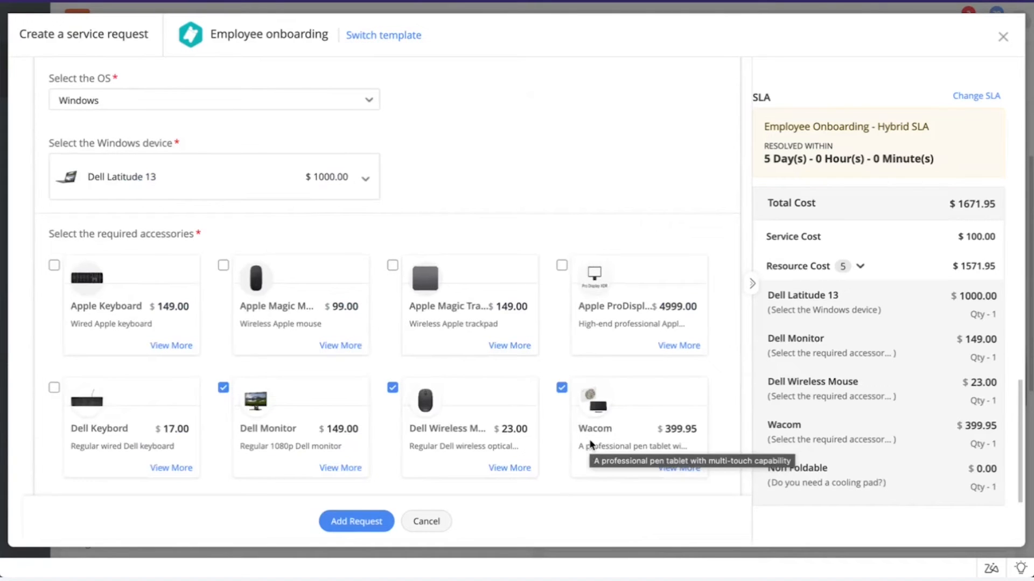
{"action": "scroll", "coordinate": [591, 444], "scroll_direction": "up", "scroll_amount": 10}
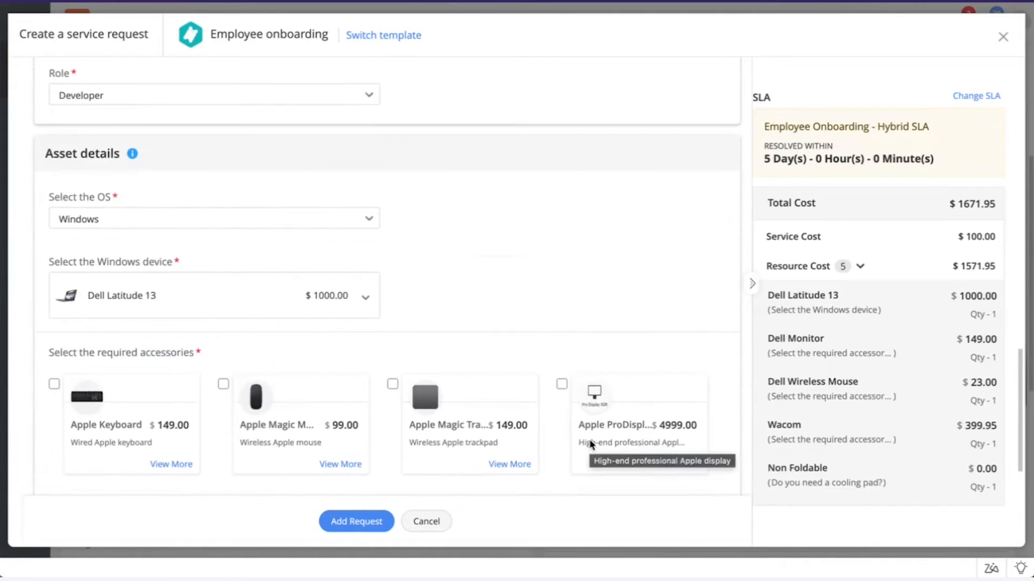
{"action": "scroll", "coordinate": [590, 444], "scroll_direction": "up", "scroll_amount": 6}
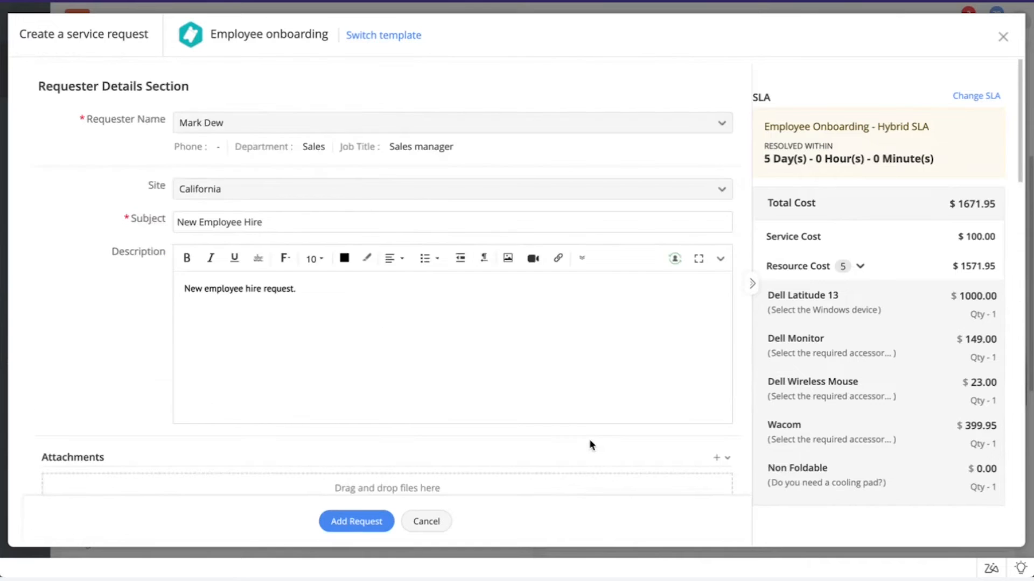
{"action": "scroll", "coordinate": [591, 436], "scroll_direction": "down", "scroll_amount": 15}
{"action": "scroll", "coordinate": [590, 426], "scroll_direction": "down", "scroll_amount": 3}
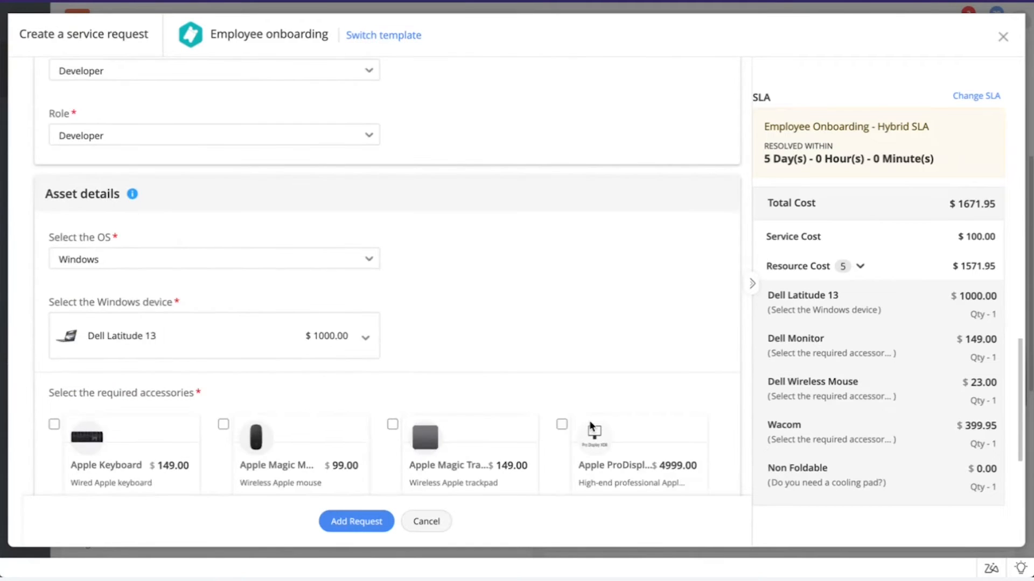
{"action": "scroll", "coordinate": [591, 426], "scroll_direction": "up", "scroll_amount": 3}
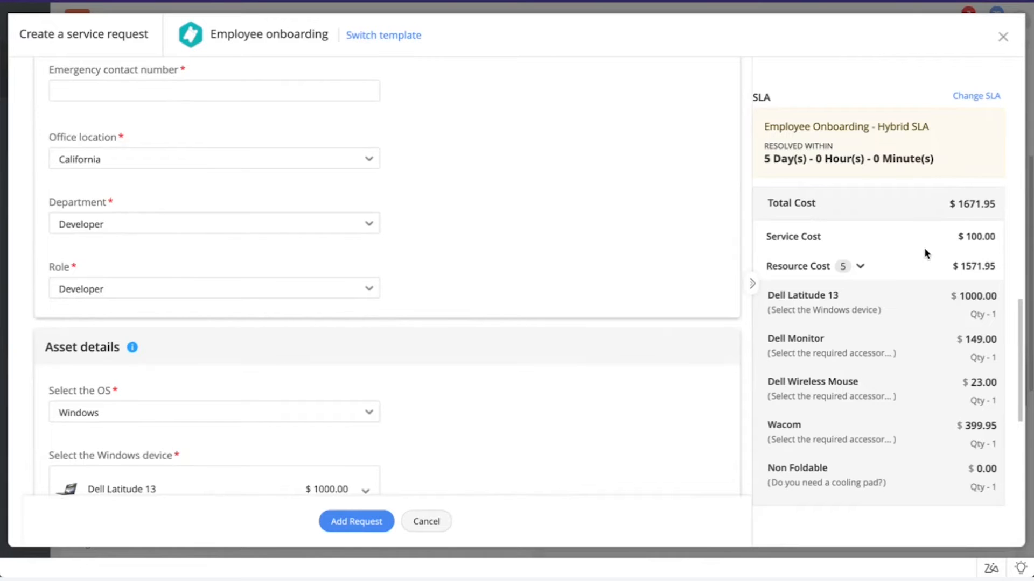
{"action": "scroll", "coordinate": [452, 367], "scroll_direction": "down", "scroll_amount": 8}
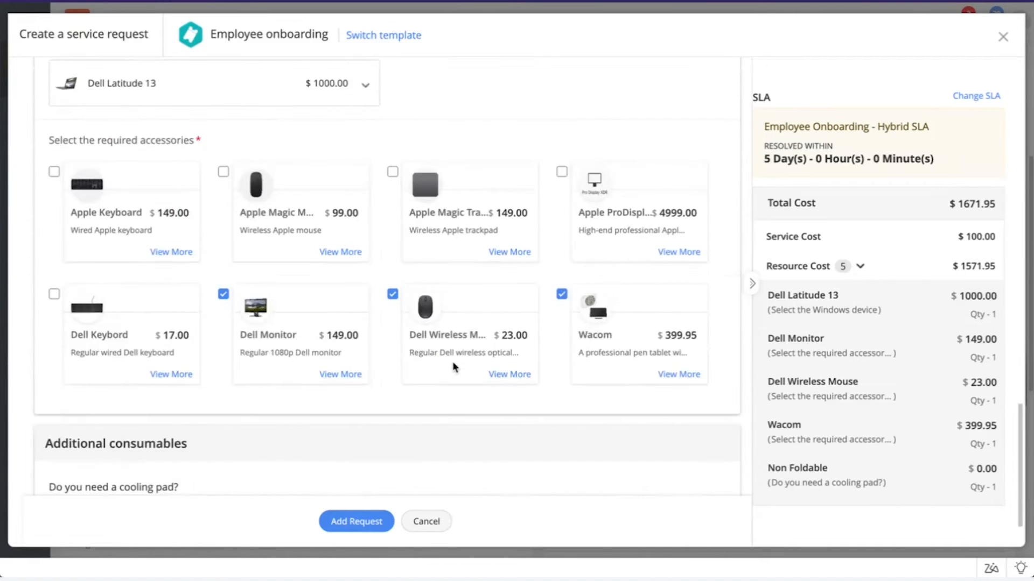
{"action": "scroll", "coordinate": [452, 366], "scroll_direction": "down", "scroll_amount": 1}
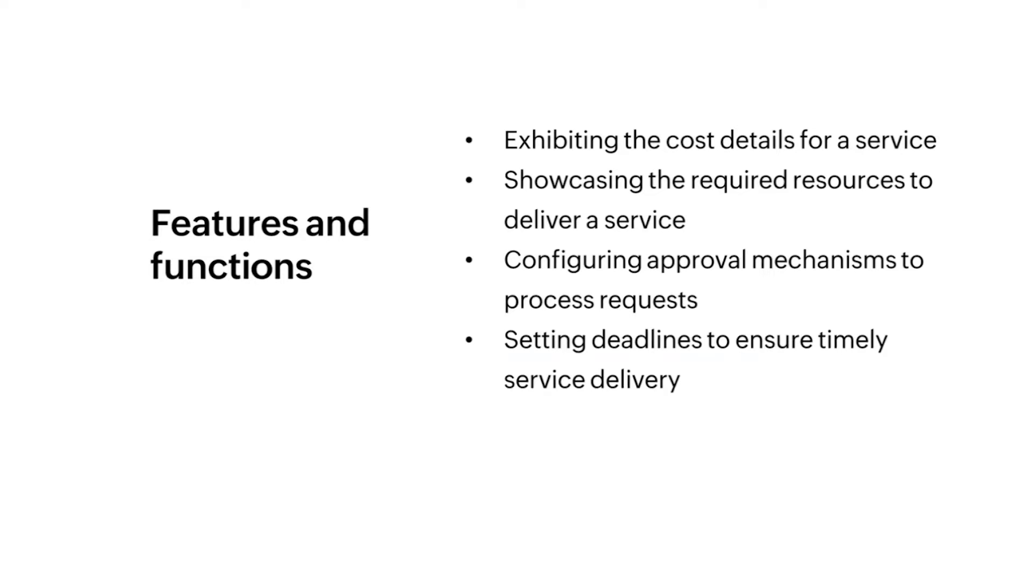
View the new field types available for the Submission stage of the Migration to the cloud change template.
{"action": "left_click", "coordinate": [611, 374]}
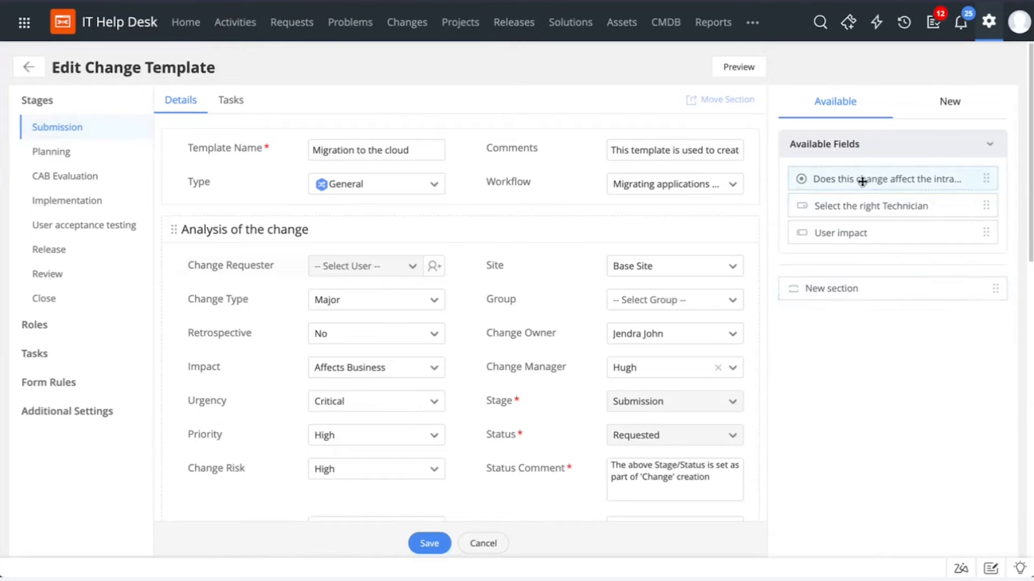
{"action": "left_click", "coordinate": [942, 108]}
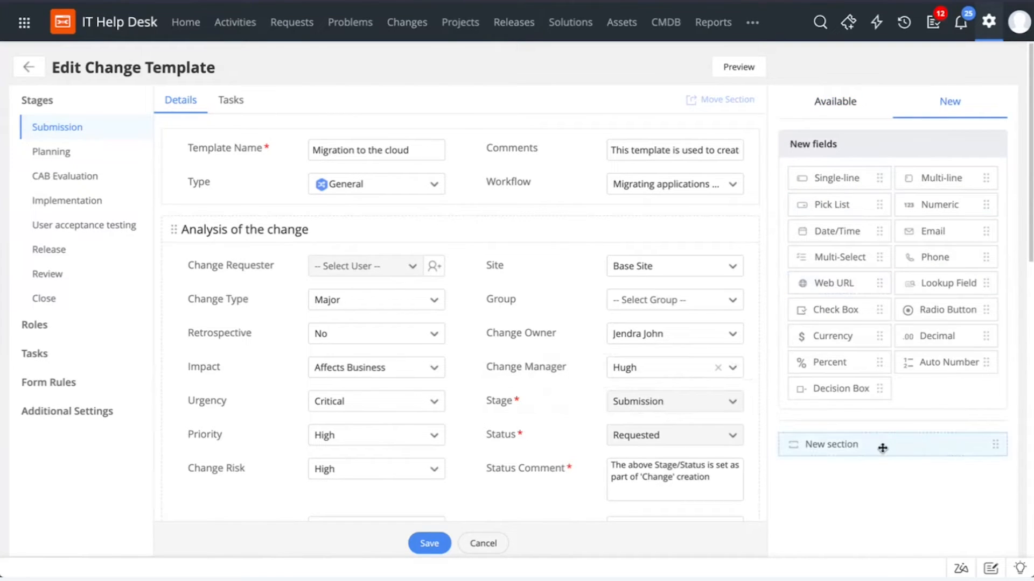
View the Submission stage's tasks and the Planning stage's impact details, release schedule and tasks.
{"action": "left_click", "coordinate": [240, 108]}
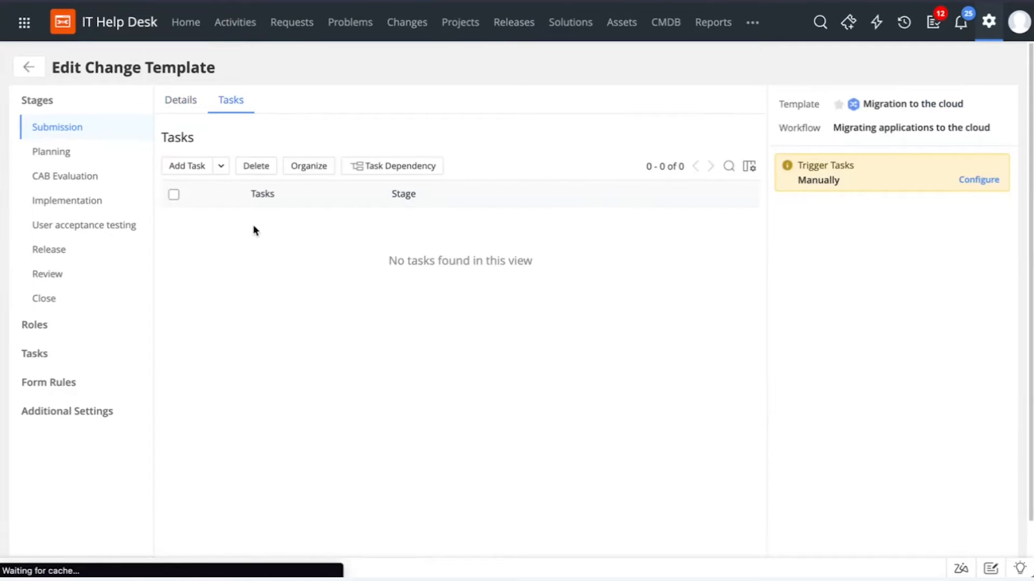
{"action": "left_click", "coordinate": [84, 156]}
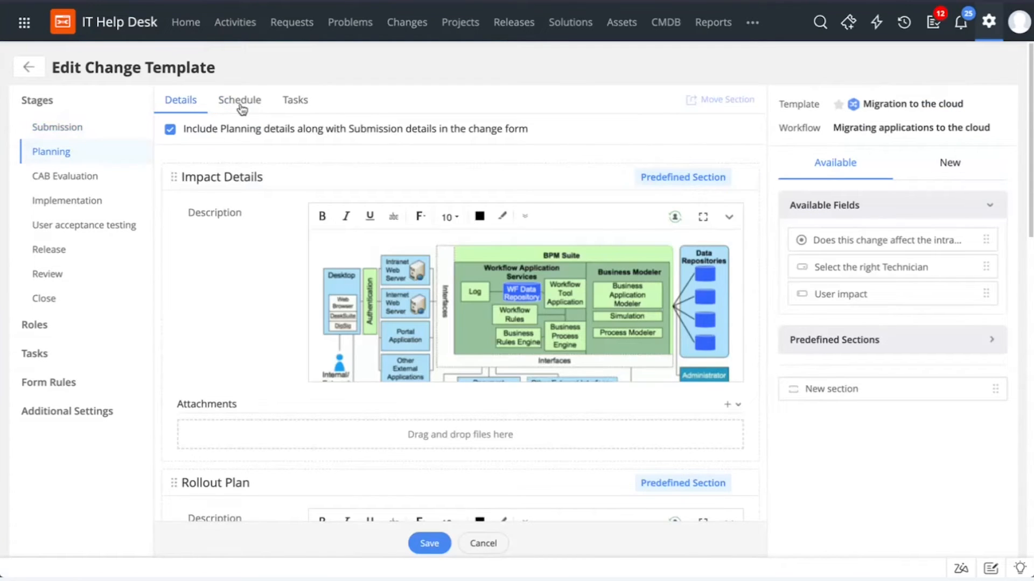
{"action": "scroll", "coordinate": [399, 299], "scroll_direction": "down", "scroll_amount": 3}
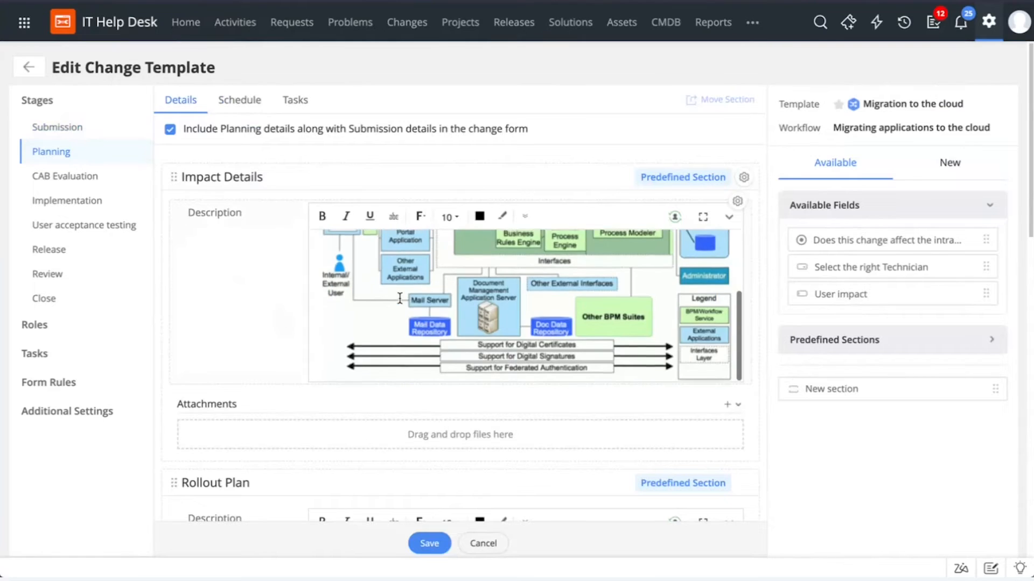
{"action": "scroll", "coordinate": [399, 300], "scroll_direction": "up", "scroll_amount": 3}
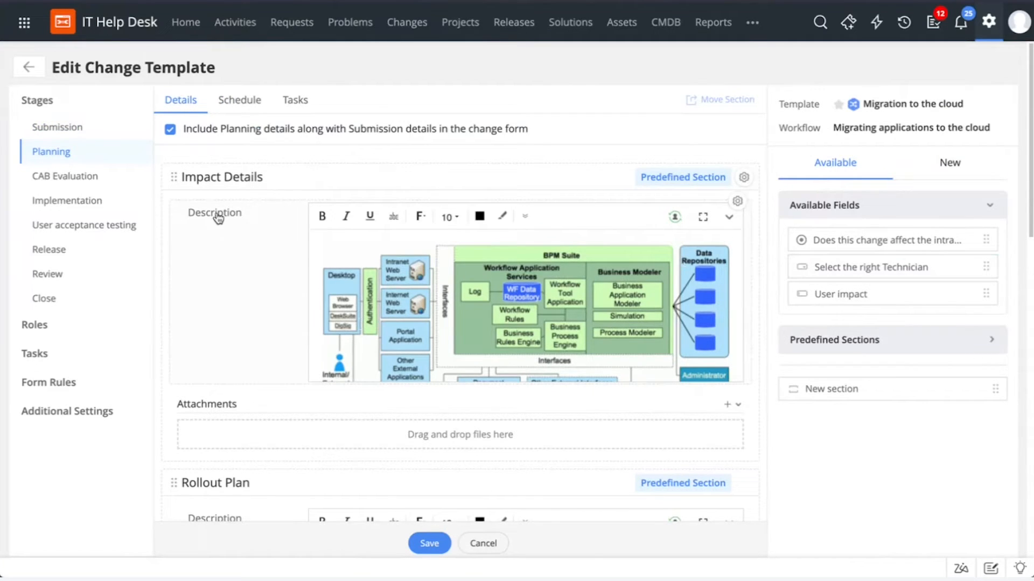
{"action": "left_click", "coordinate": [237, 105]}
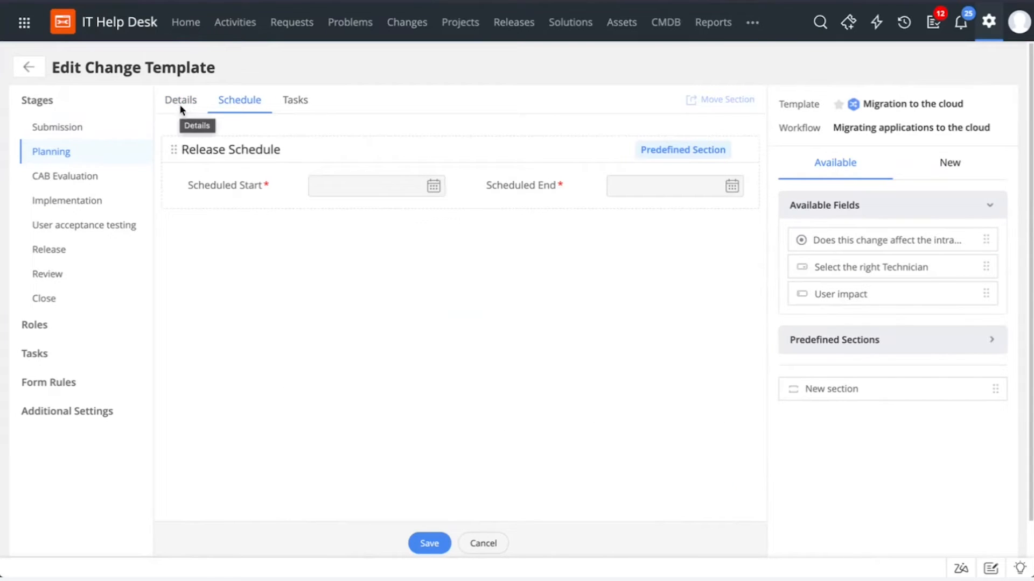
{"action": "left_click", "coordinate": [304, 107]}
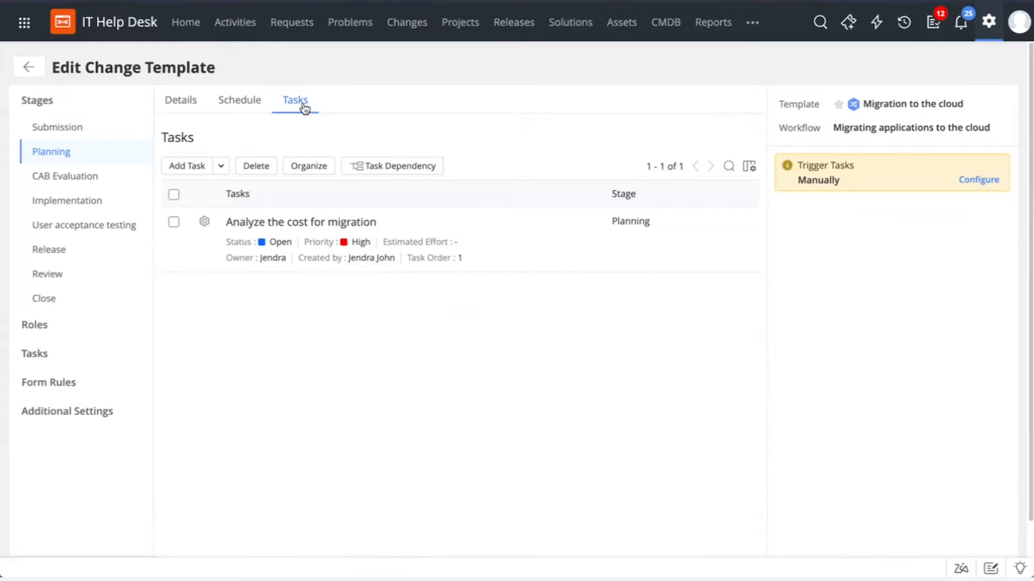
Look through the CAB Evaluation, Implementation, User acceptance testing, Release, Review and Close stages of the change template.
{"action": "left_click", "coordinate": [90, 182]}
{"action": "left_click", "coordinate": [85, 202]}
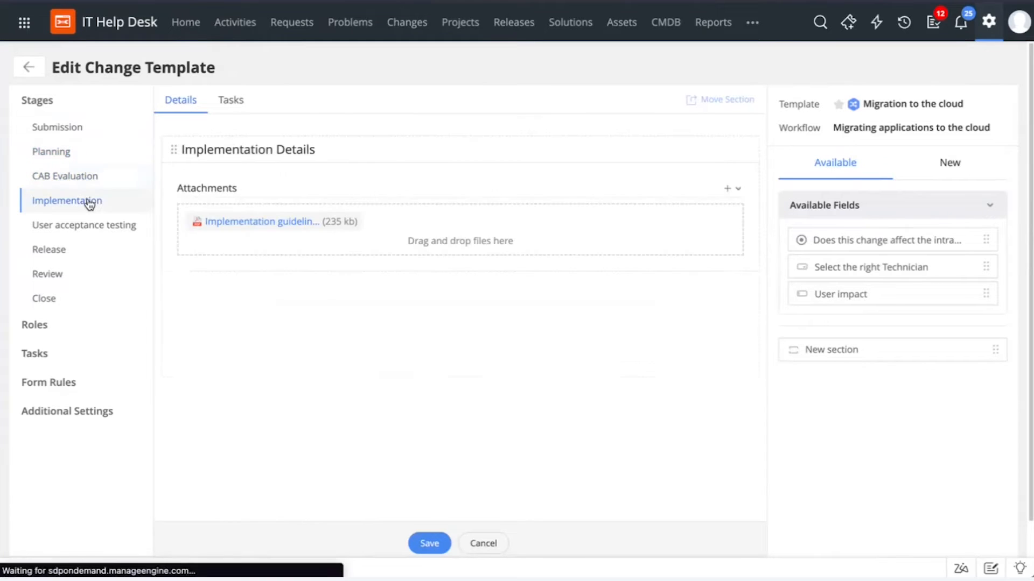
{"action": "left_click", "coordinate": [84, 225]}
{"action": "left_click", "coordinate": [71, 249]}
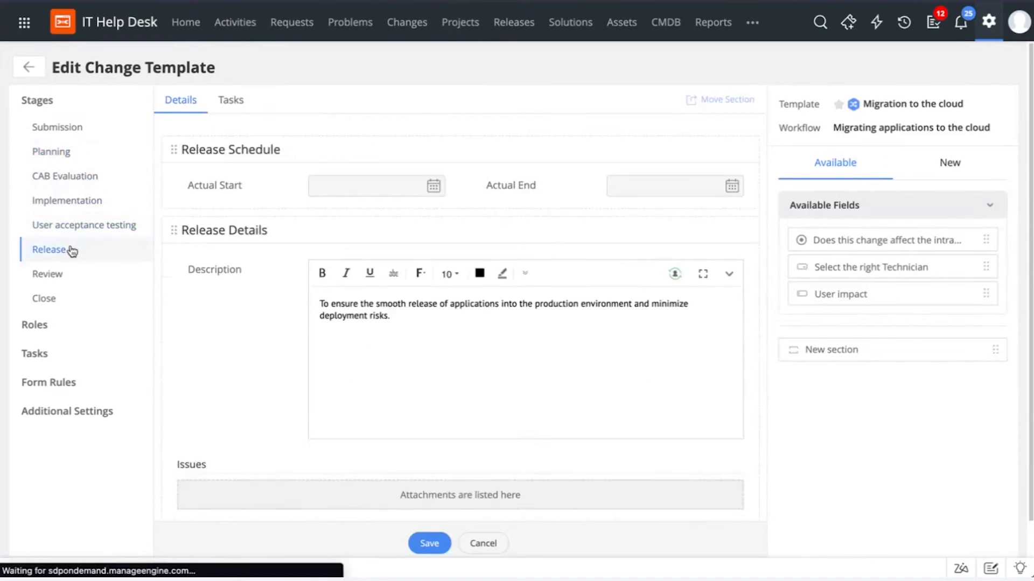
{"action": "left_click", "coordinate": [61, 275]}
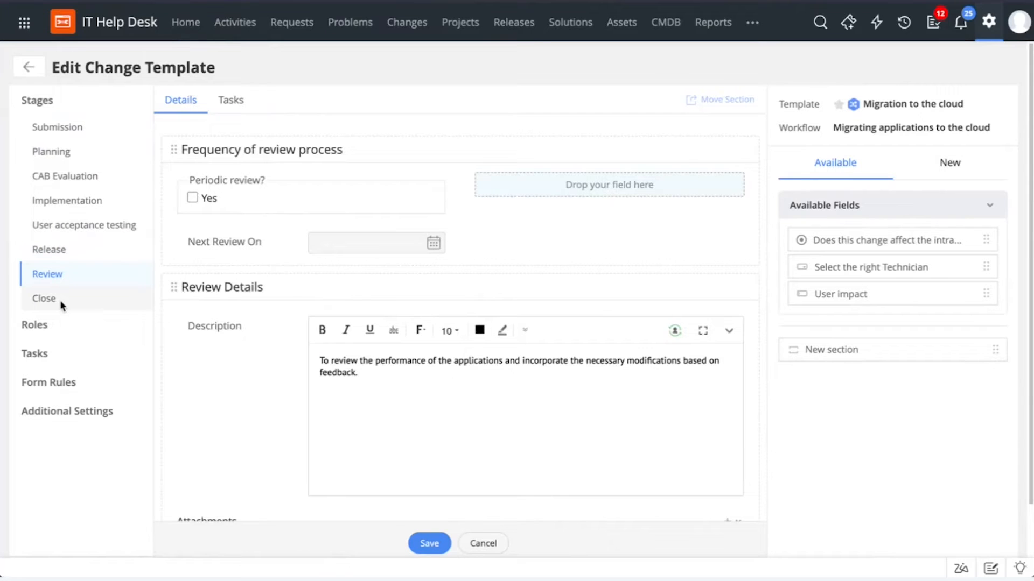
{"action": "left_click", "coordinate": [60, 300]}
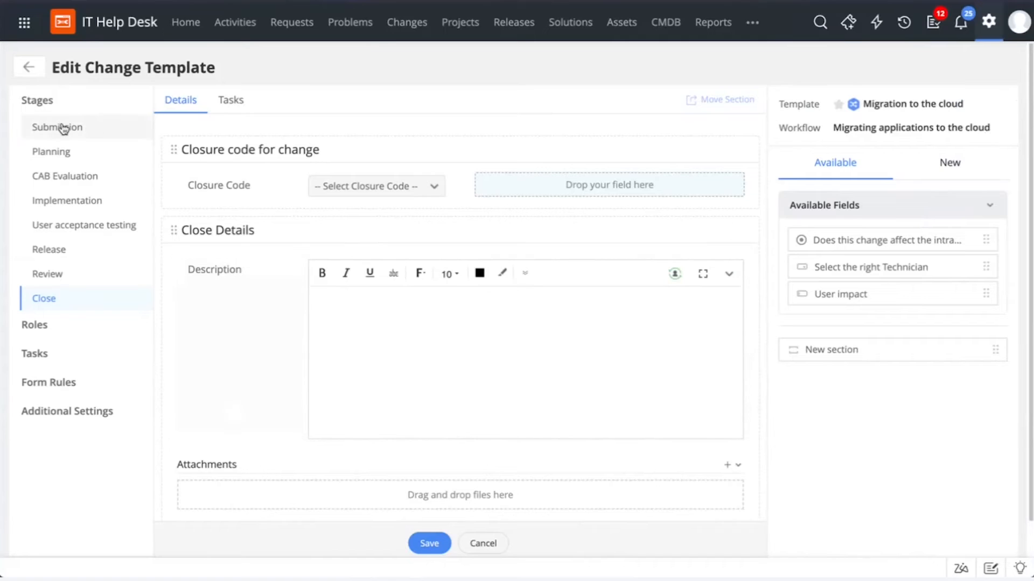
View the workflows available for the change template in the Submission stage, keeping the current selection.
{"action": "left_click", "coordinate": [64, 128]}
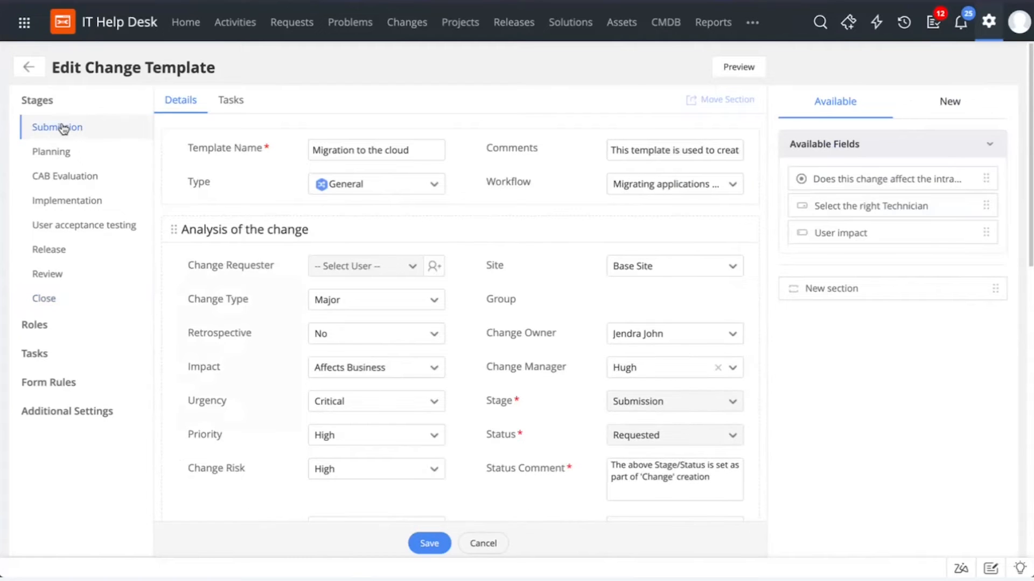
{"action": "left_click", "coordinate": [631, 185]}
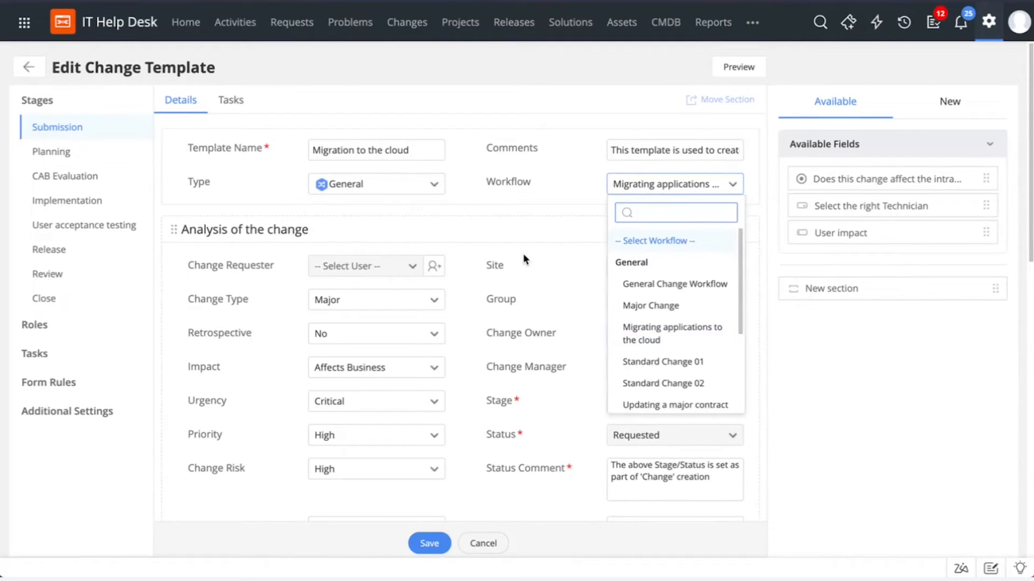
{"action": "left_click", "coordinate": [541, 197]}
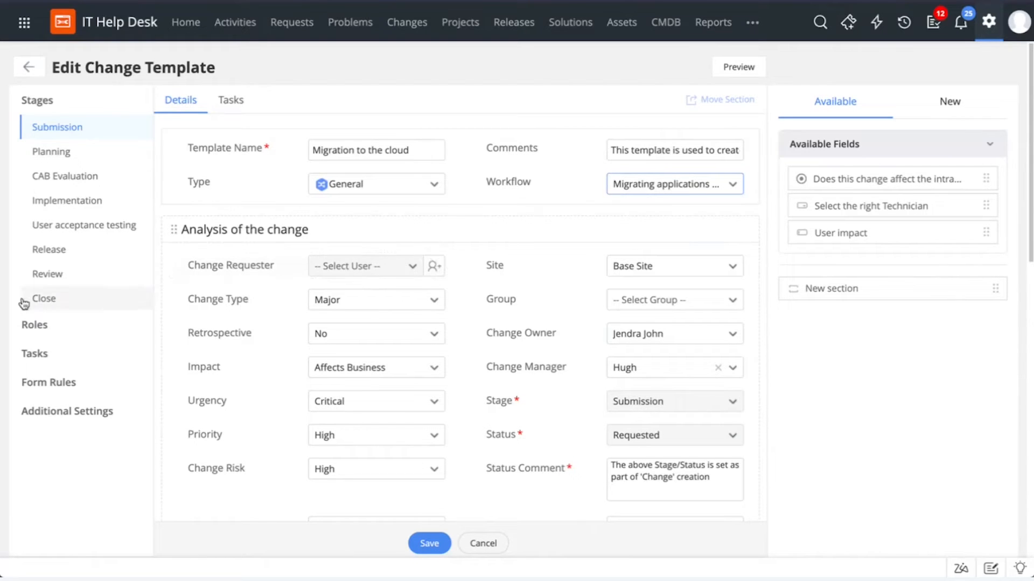
View the template's roles and try a new role with all access permissions selected in section 2, discarding it.
{"action": "left_click", "coordinate": [36, 325]}
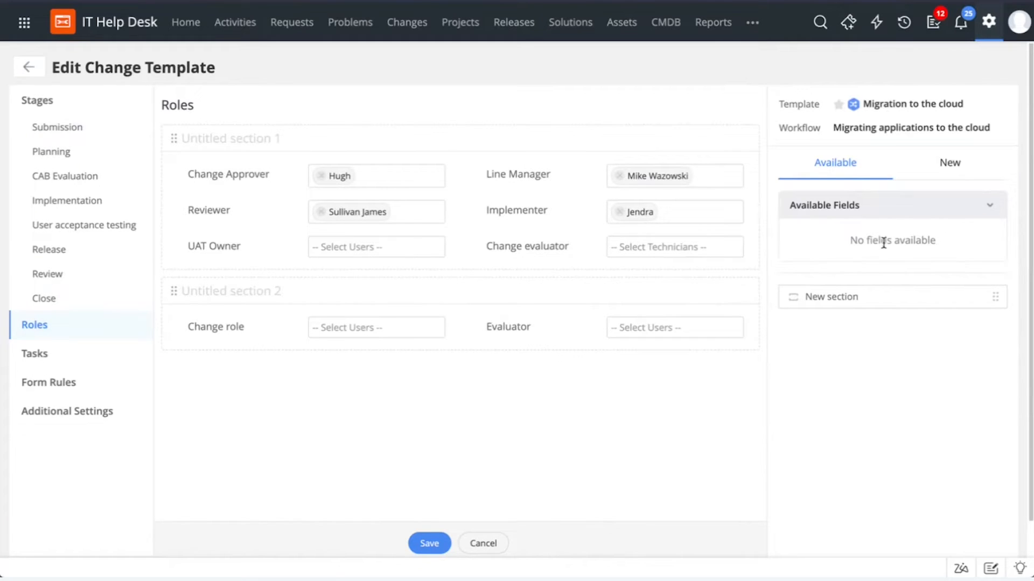
{"action": "left_click", "coordinate": [963, 163]}
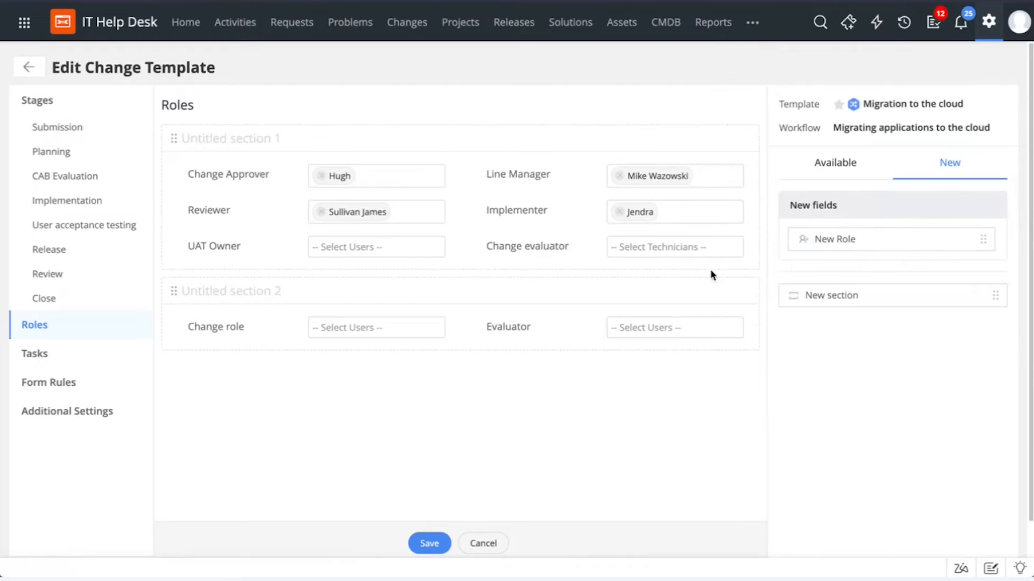
{"action": "left_click_drag", "start_coordinate": [847, 235], "coordinate": [281, 341]}
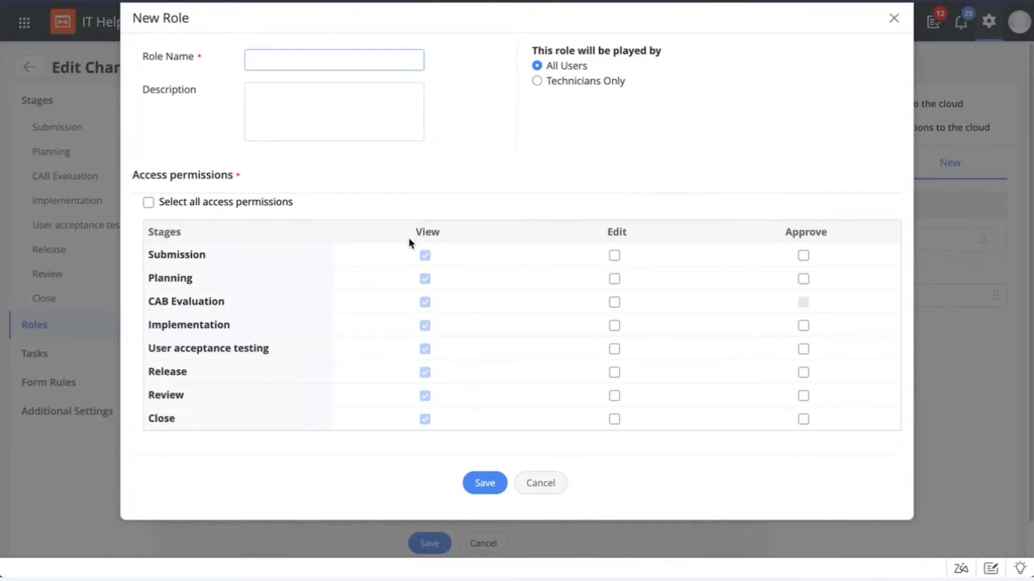
{"action": "left_click", "coordinate": [148, 203]}
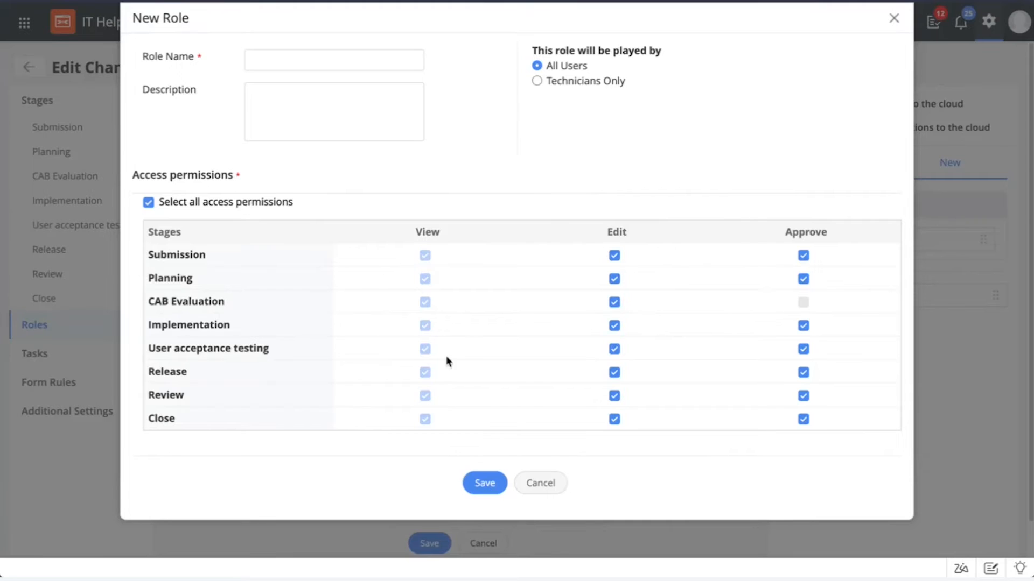
{"action": "left_click", "coordinate": [540, 483]}
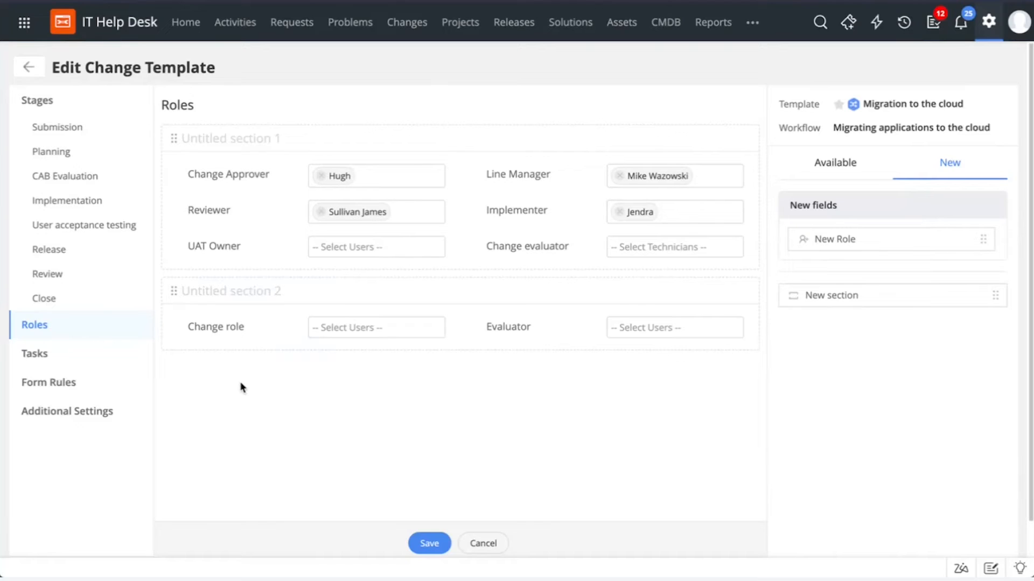
Examine the template's tasks across all stages, including the options for moving tasks and filtering them by stage.
{"action": "left_click", "coordinate": [50, 358]}
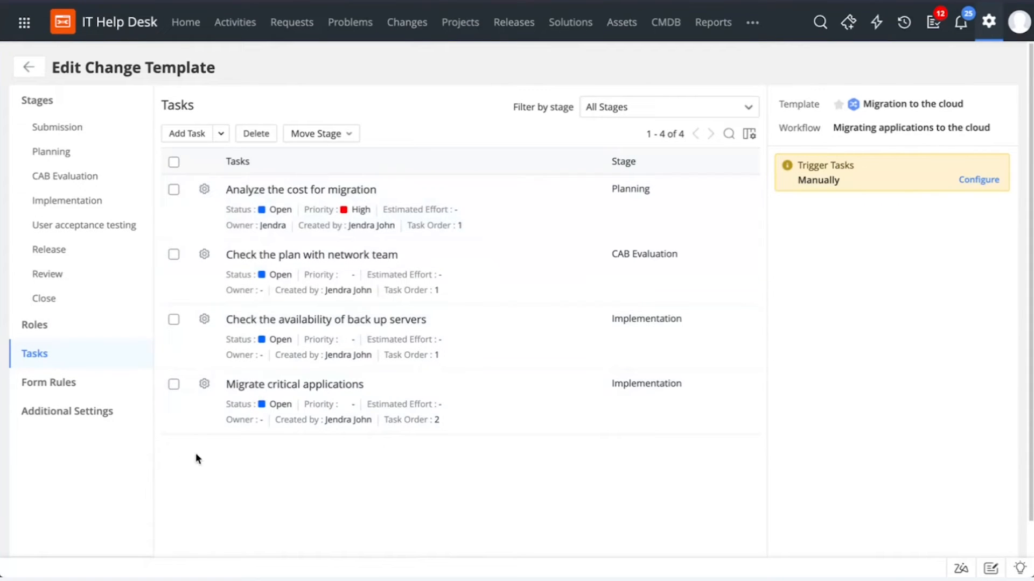
{"action": "left_click", "coordinate": [60, 128]}
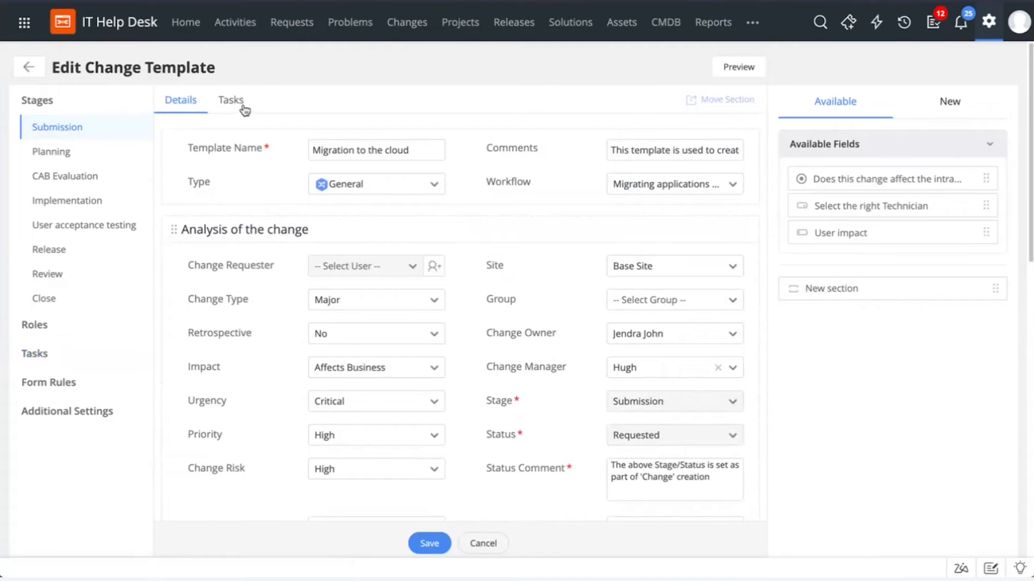
{"action": "left_click", "coordinate": [58, 355]}
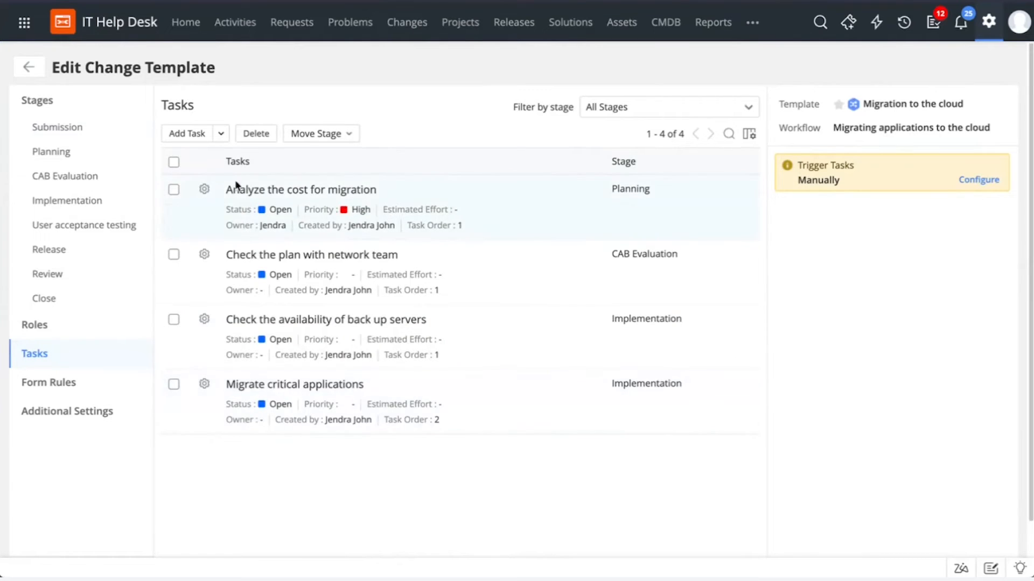
{"action": "left_click", "coordinate": [349, 134]}
{"action": "left_click", "coordinate": [430, 118]}
Inspect the stages and sections to which the Submission stage's Business impact field can be moved, without moving it.
{"action": "left_click", "coordinate": [94, 152]}
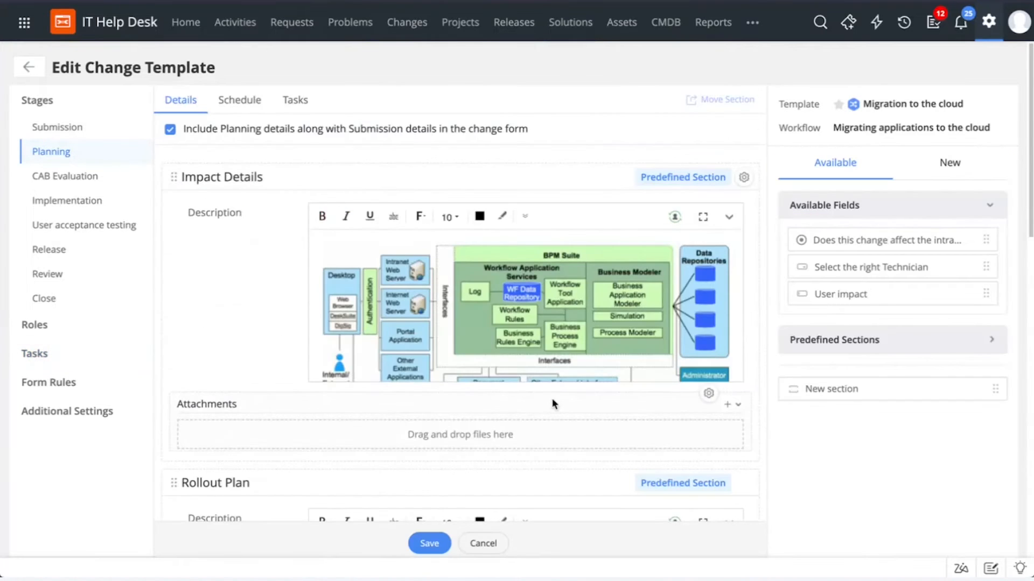
{"action": "left_click", "coordinate": [92, 129]}
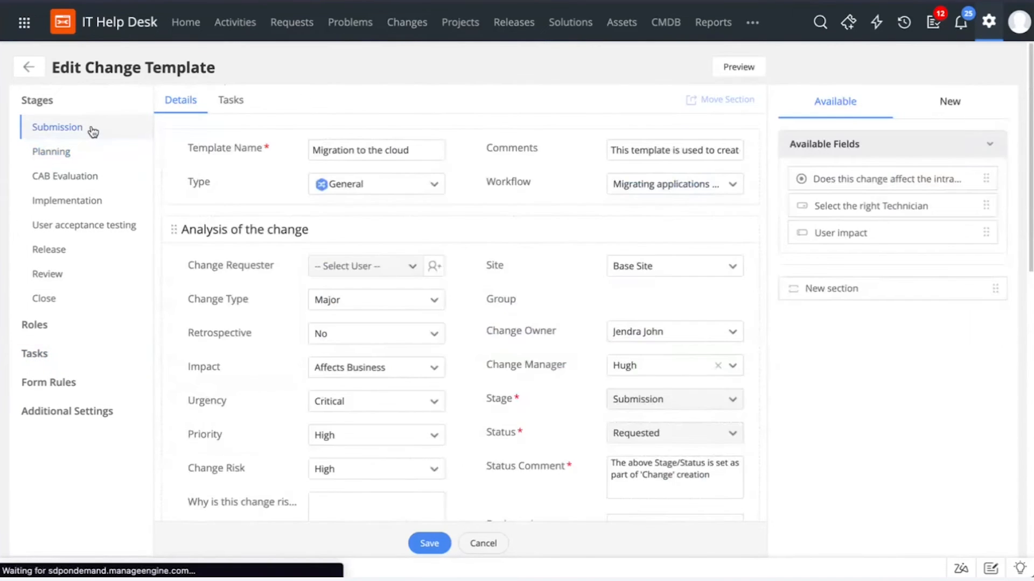
{"action": "scroll", "coordinate": [695, 440], "scroll_direction": "down", "scroll_amount": 4}
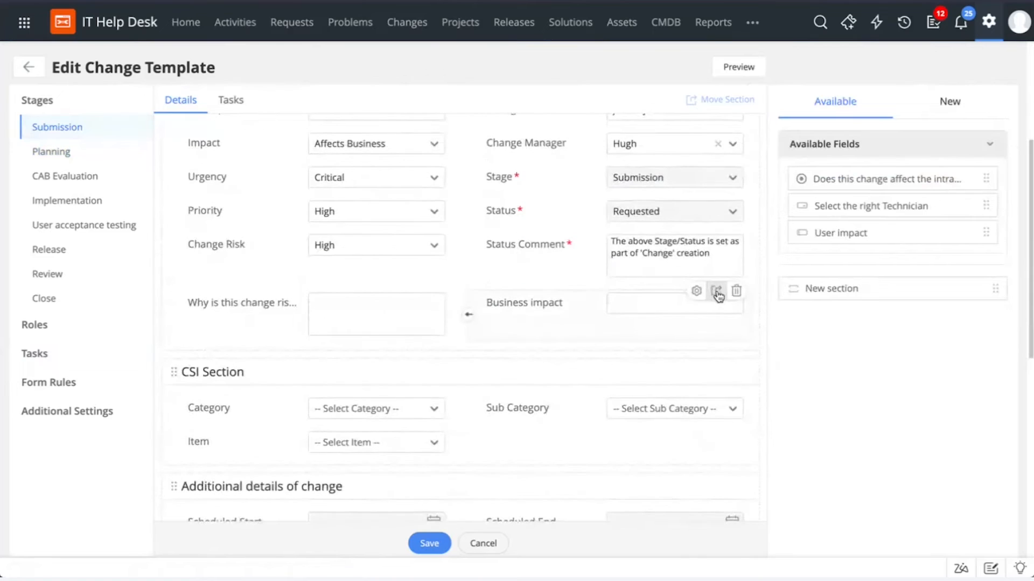
{"action": "left_click", "coordinate": [716, 294]}
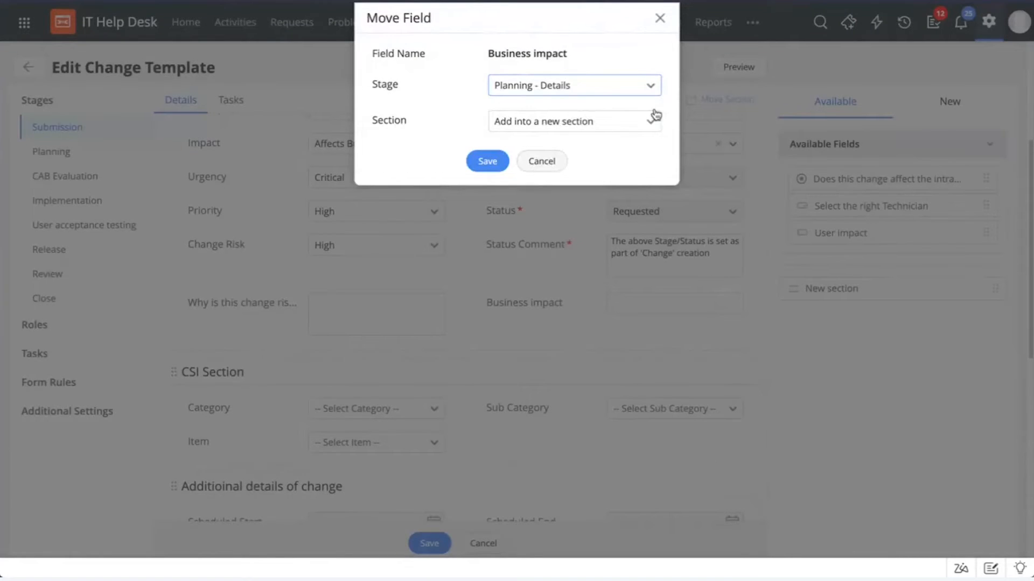
{"action": "left_click", "coordinate": [662, 19]}
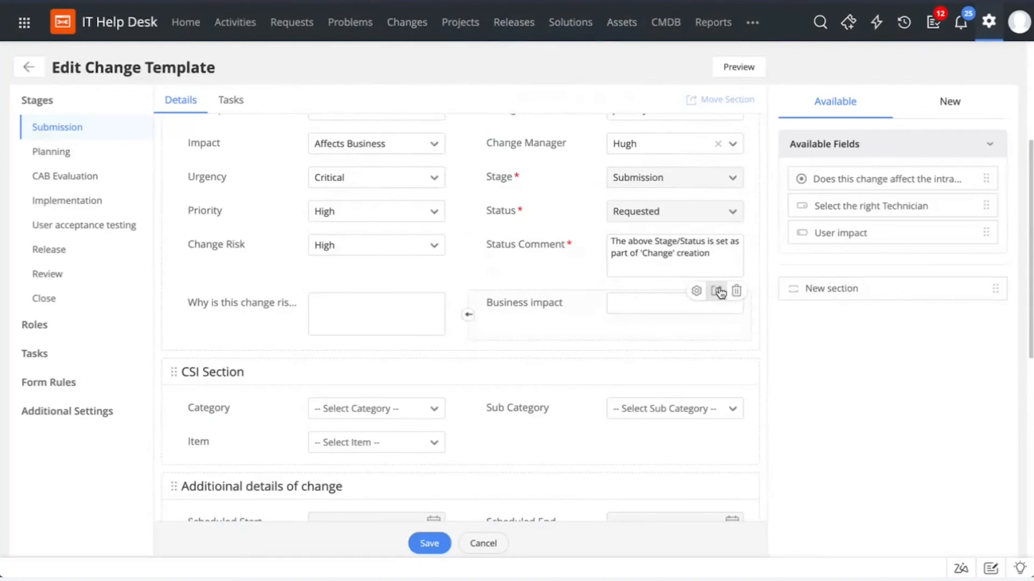
{"action": "left_click", "coordinate": [716, 293]}
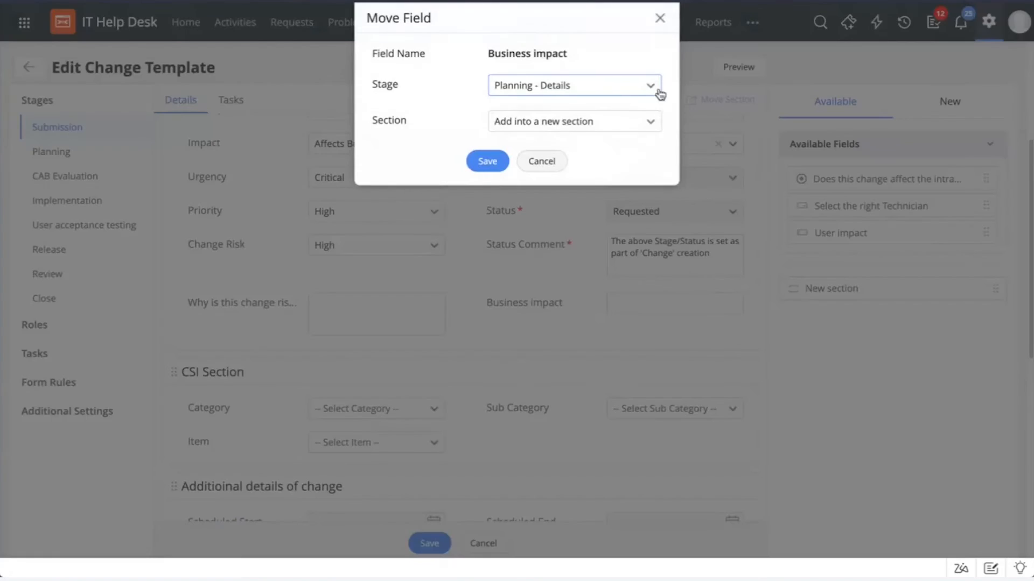
{"action": "left_click", "coordinate": [588, 92]}
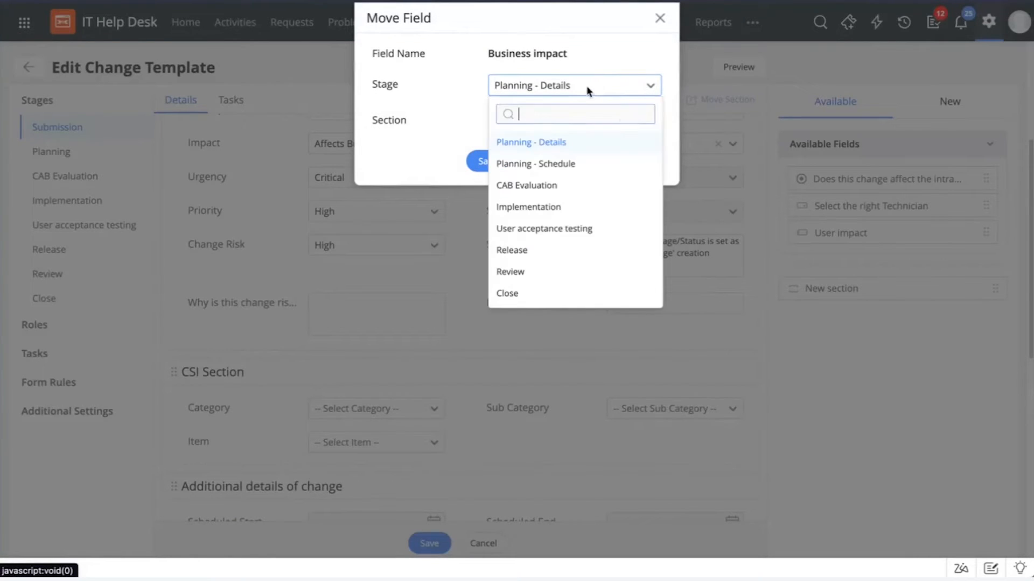
{"action": "left_click", "coordinate": [622, 58]}
{"action": "left_click", "coordinate": [612, 121]}
{"action": "left_click", "coordinate": [570, 127]}
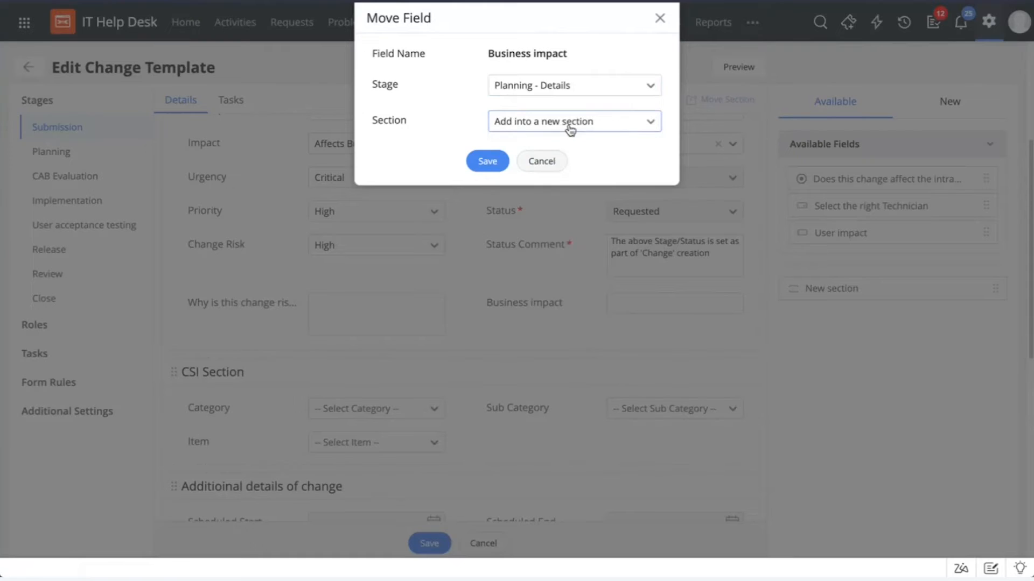
{"action": "left_click", "coordinate": [659, 19]}
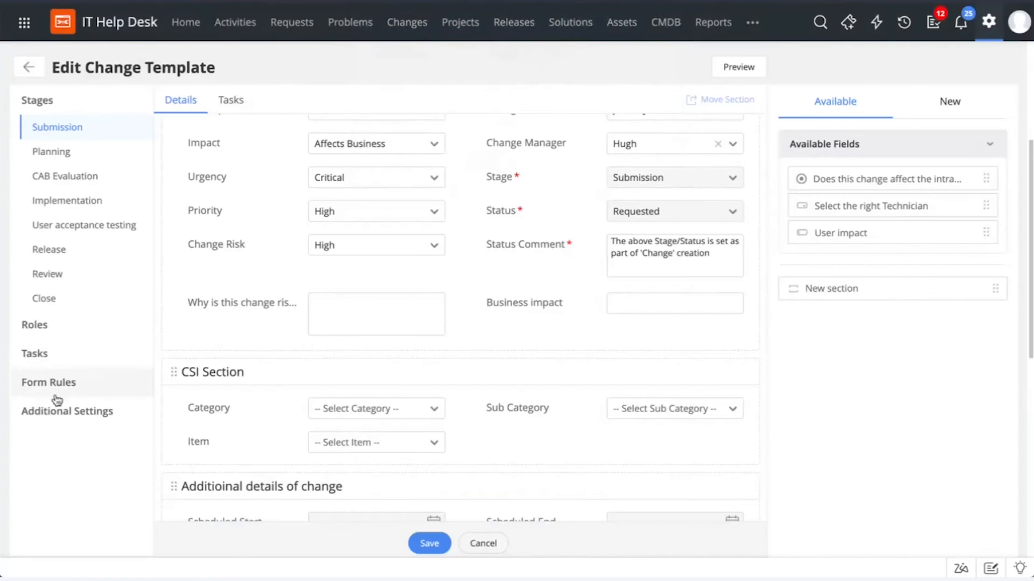
View the form rules and additional settings of the Migration to the cloud template.
{"action": "left_click", "coordinate": [60, 412]}
{"action": "left_click", "coordinate": [69, 383]}
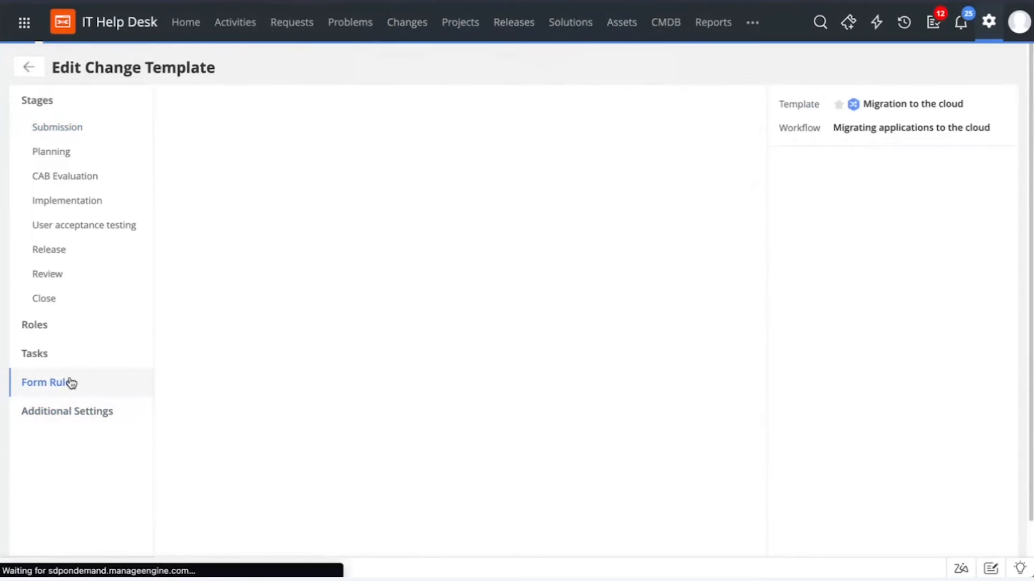
{"action": "left_click", "coordinate": [64, 411]}
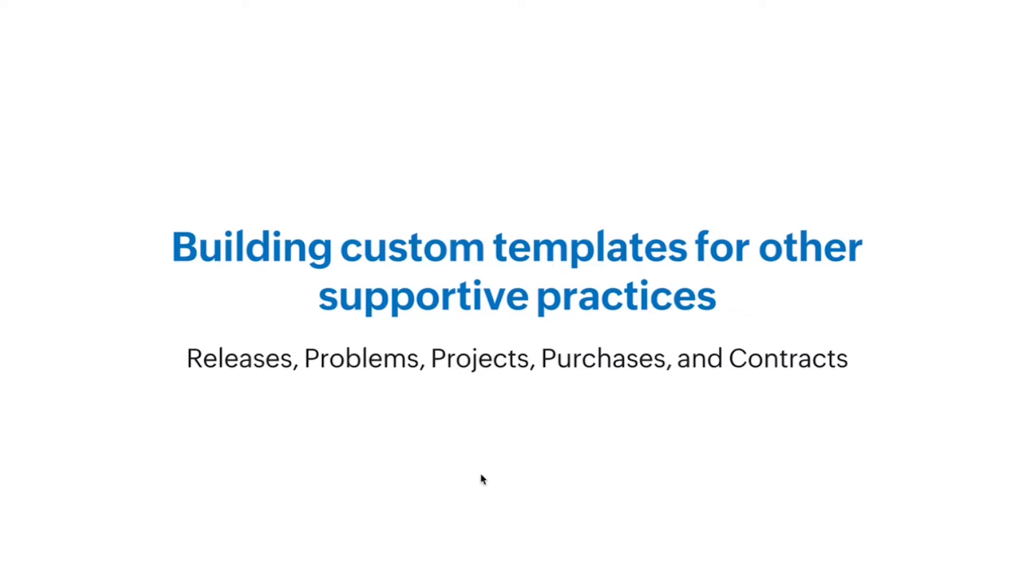
Examine the Major Release template's fields in the Analysis of the release, CSI Section and Additional details of the release sections.
{"action": "key", "text": "Right"}
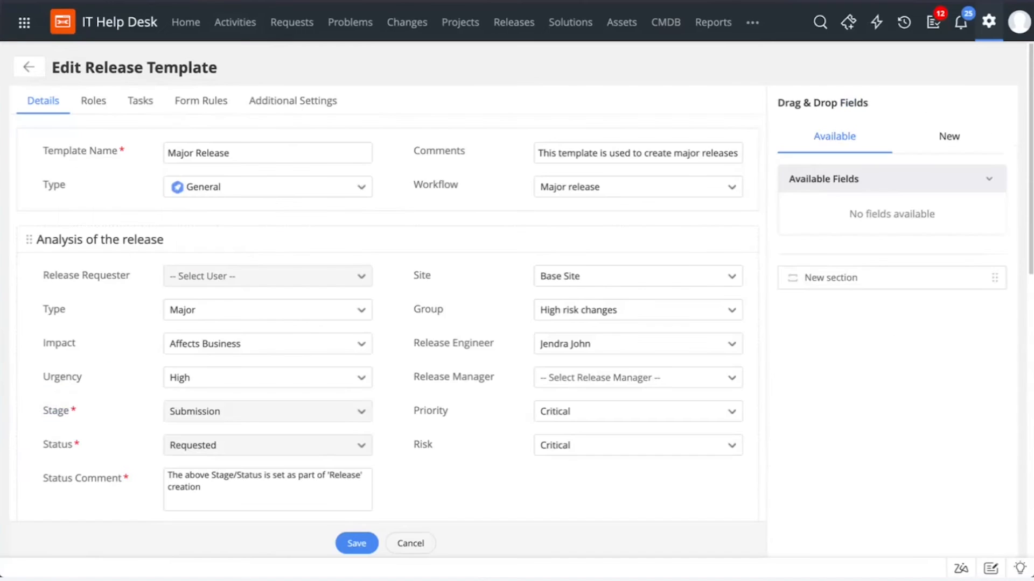
{"action": "mouse_move", "coordinate": [331, 298]}
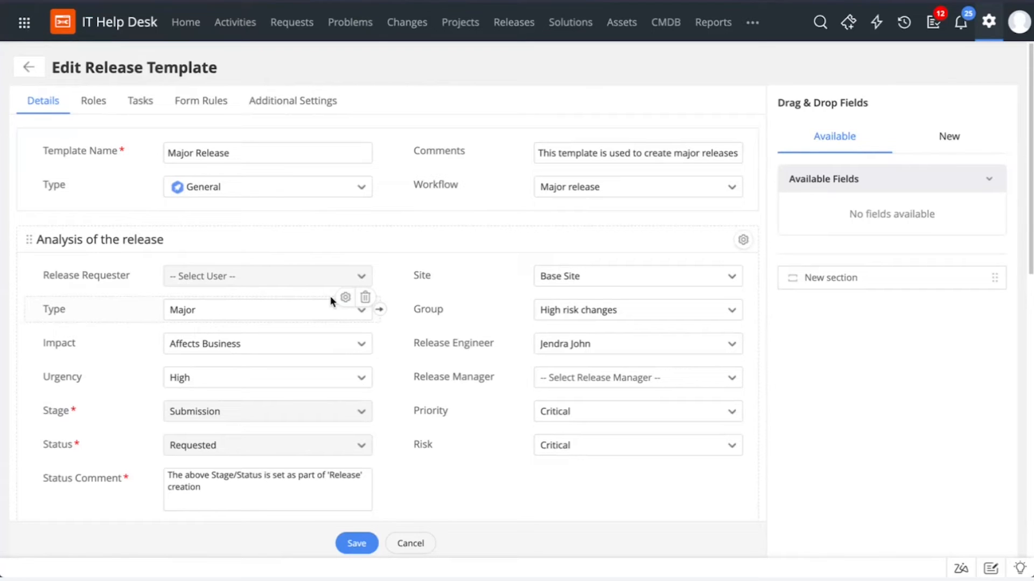
{"action": "scroll", "coordinate": [316, 389], "scroll_direction": "down", "scroll_amount": 3}
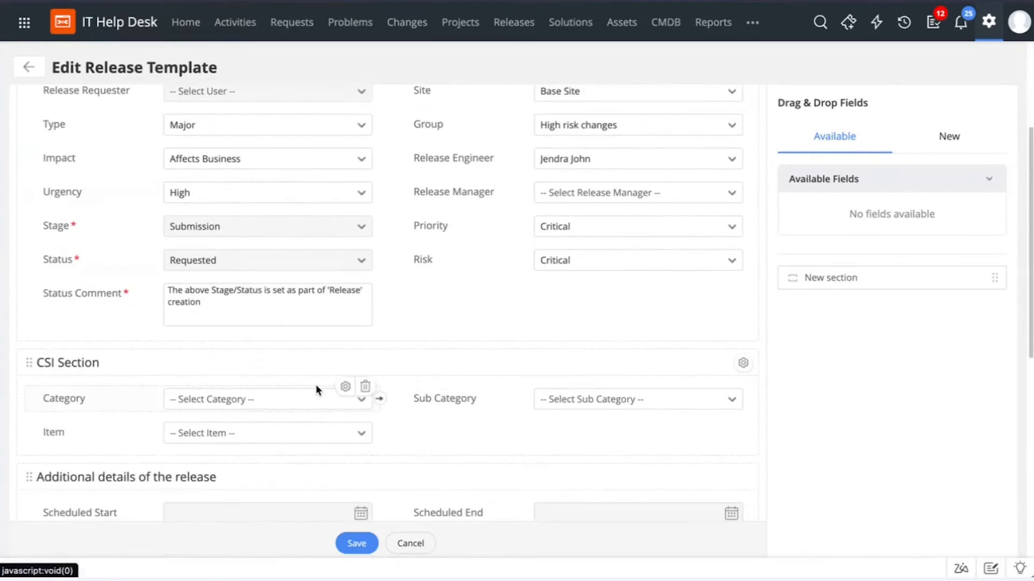
{"action": "scroll", "coordinate": [315, 384], "scroll_direction": "down", "scroll_amount": 5}
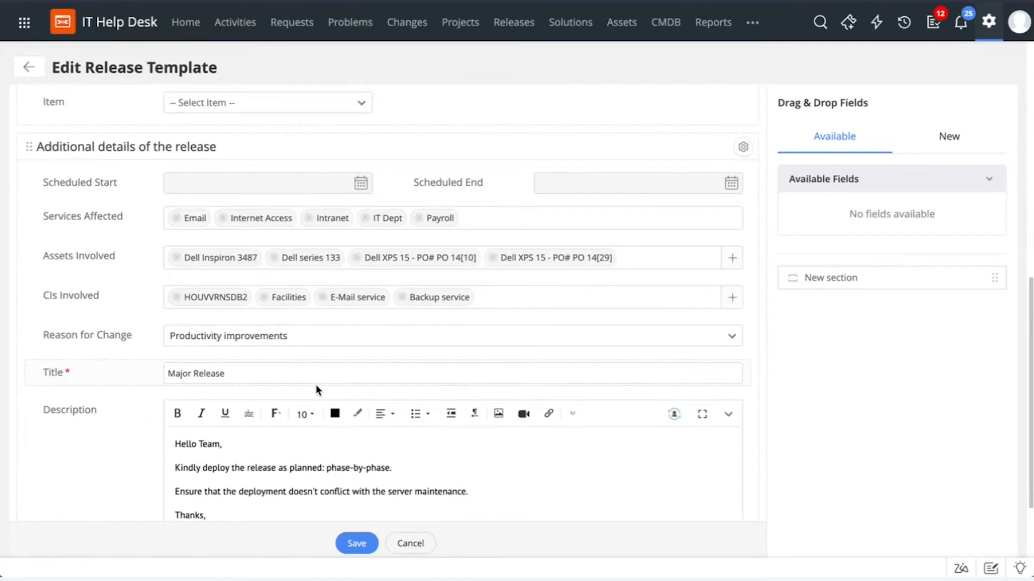
{"action": "scroll", "coordinate": [316, 385], "scroll_direction": "up", "scroll_amount": 8}
{"action": "scroll", "coordinate": [316, 385], "scroll_direction": "up", "scroll_amount": 2}
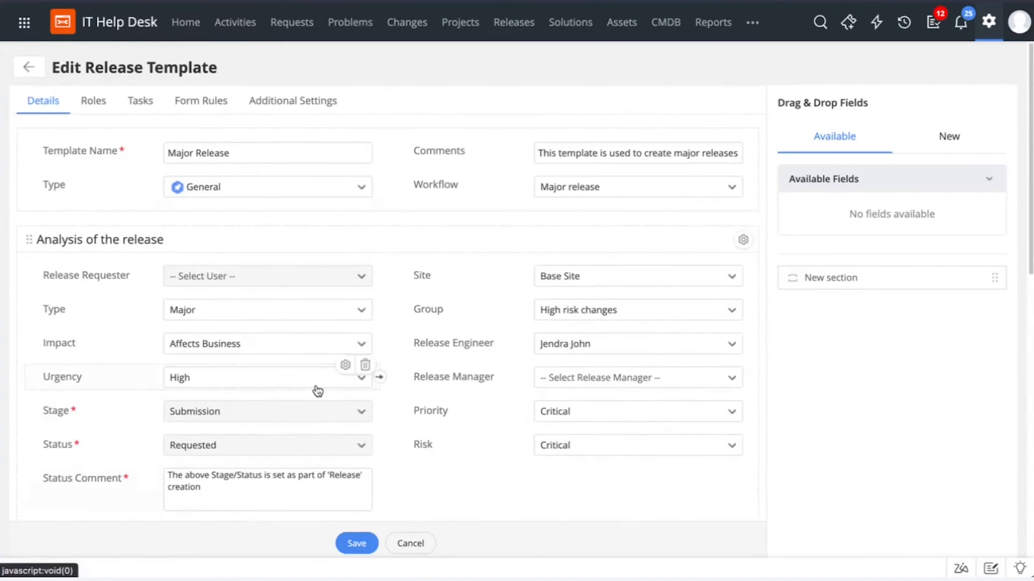
{"action": "scroll", "coordinate": [317, 388], "scroll_direction": "down", "scroll_amount": 10}
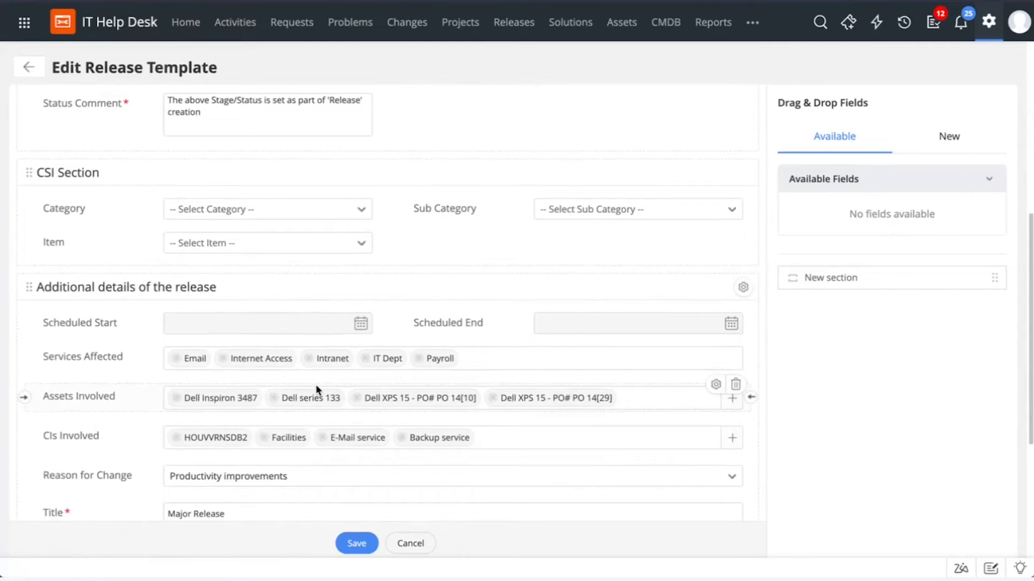
{"action": "scroll", "coordinate": [316, 385], "scroll_direction": "down", "scroll_amount": 1}
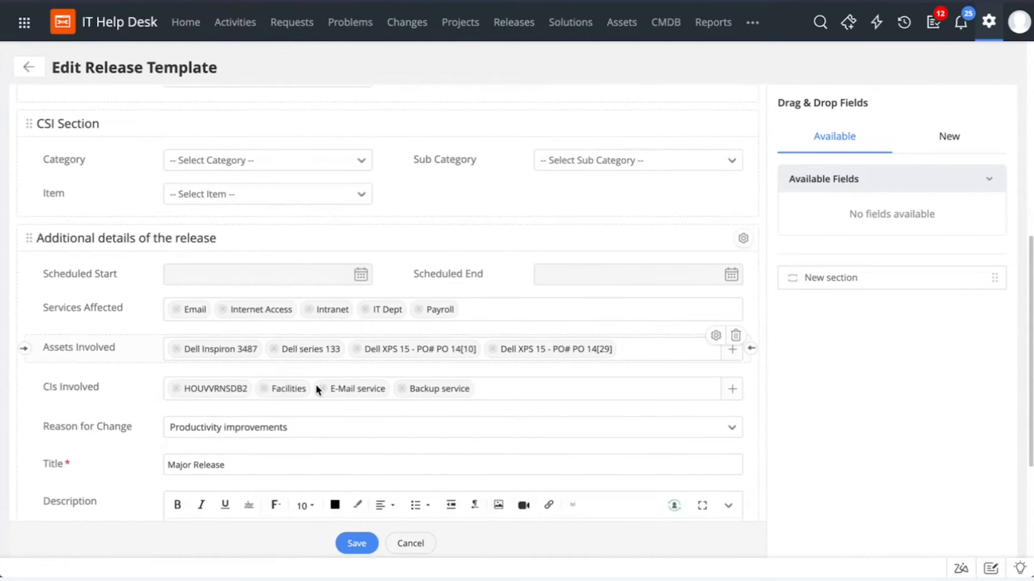
{"action": "scroll", "coordinate": [315, 384], "scroll_direction": "up", "scroll_amount": 3}
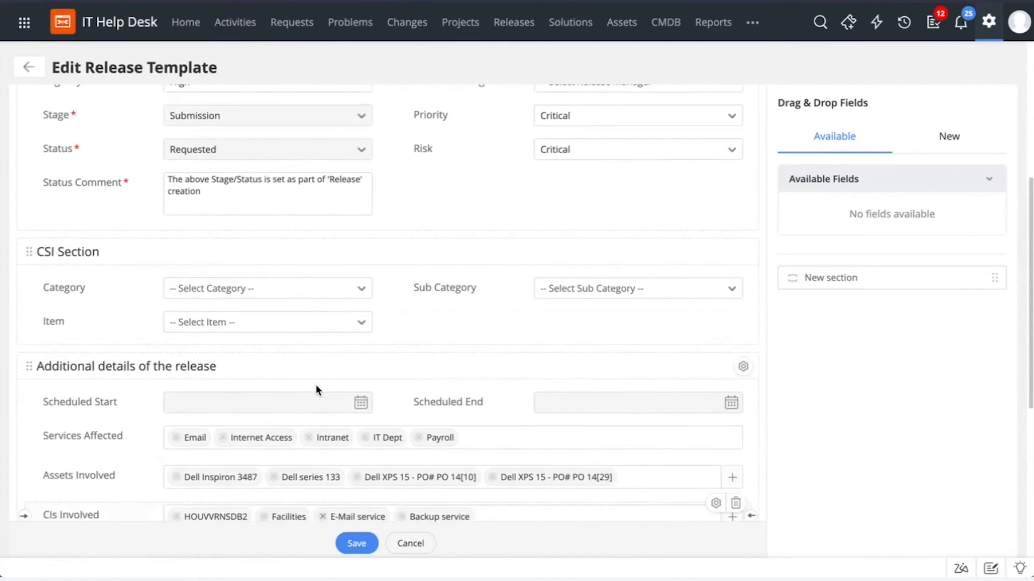
{"action": "scroll", "coordinate": [315, 384], "scroll_direction": "down", "scroll_amount": 2}
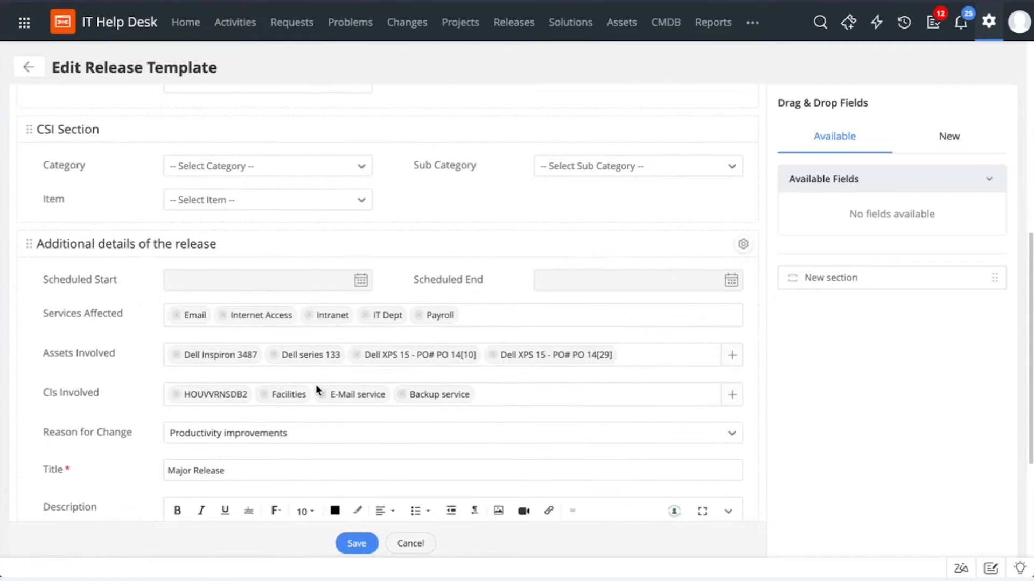
{"action": "mouse_move", "coordinate": [316, 384]}
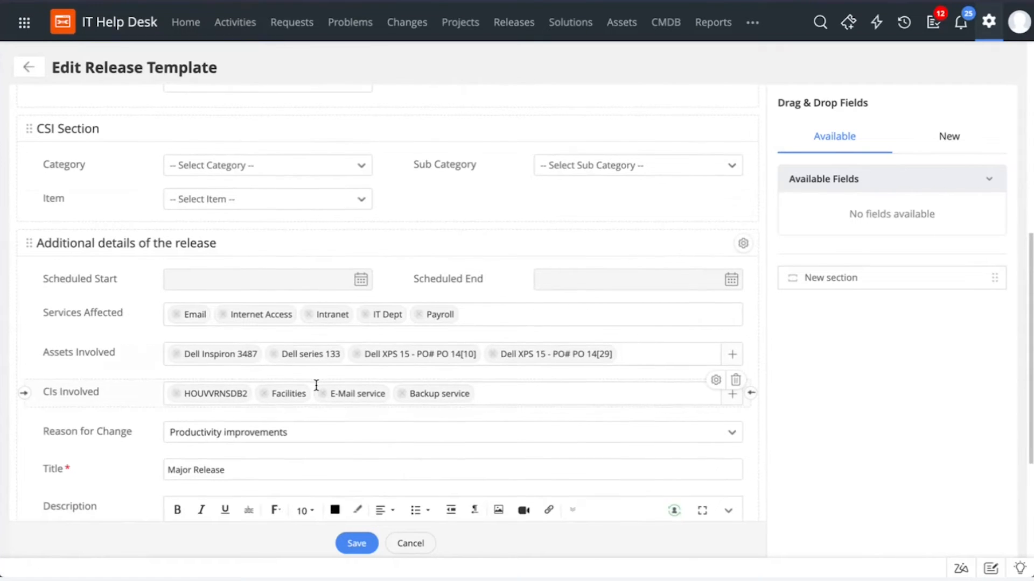
{"action": "scroll", "coordinate": [316, 384], "scroll_direction": "down", "scroll_amount": 1}
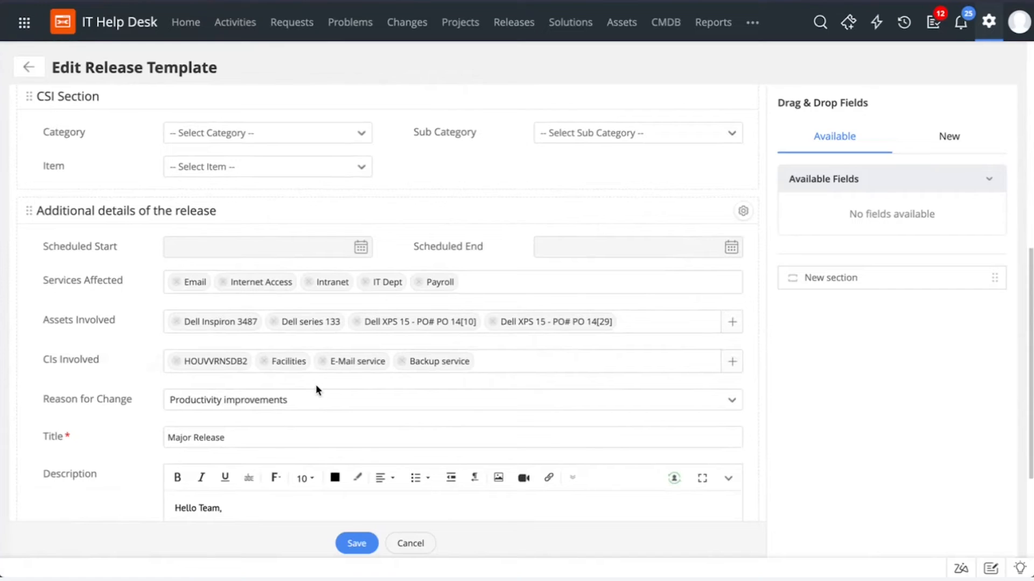
{"action": "scroll", "coordinate": [316, 385], "scroll_direction": "down", "scroll_amount": 1}
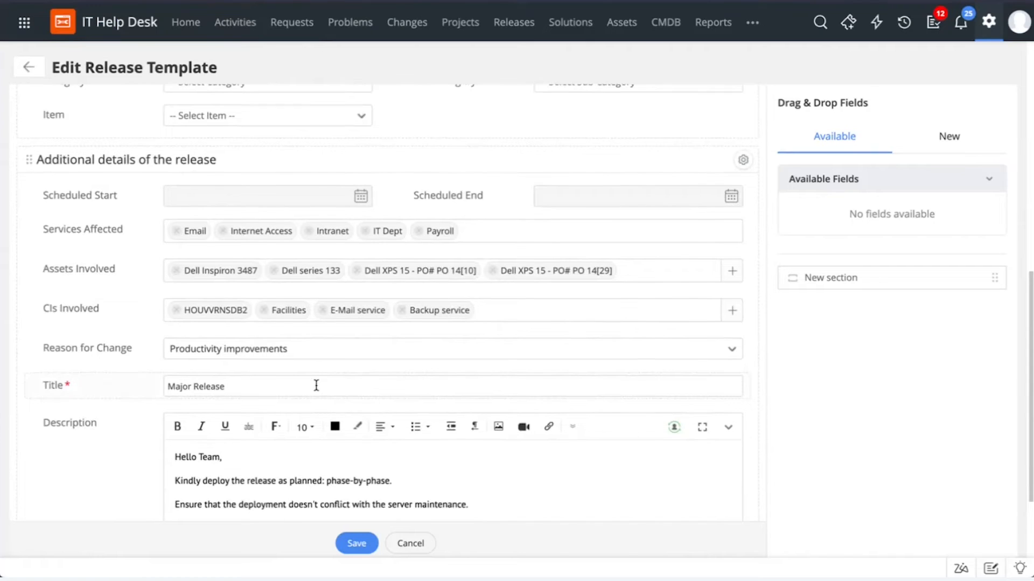
{"action": "scroll", "coordinate": [316, 386], "scroll_direction": "down", "scroll_amount": 1}
{"action": "scroll", "coordinate": [316, 388], "scroll_direction": "up", "scroll_amount": 5}
{"action": "scroll", "coordinate": [318, 391], "scroll_direction": "up", "scroll_amount": 2}
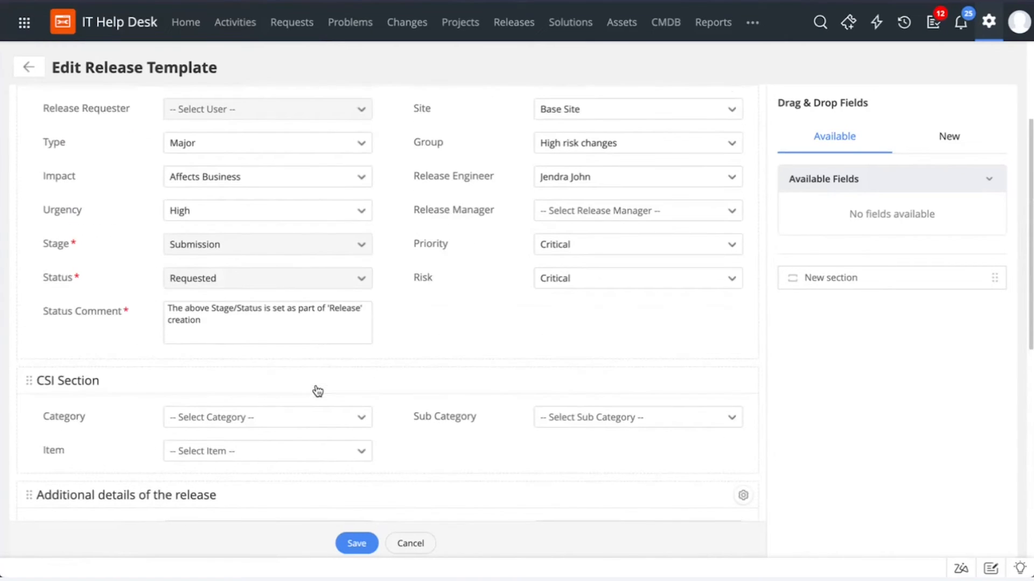
{"action": "scroll", "coordinate": [318, 391], "scroll_direction": "up", "scroll_amount": 1}
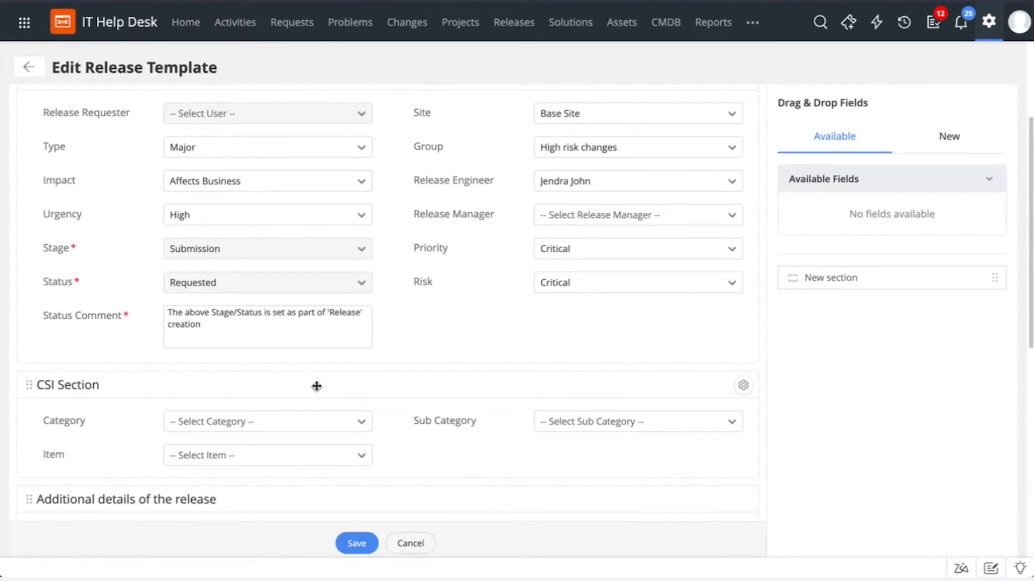
{"action": "scroll", "coordinate": [317, 387], "scroll_direction": "up", "scroll_amount": 4}
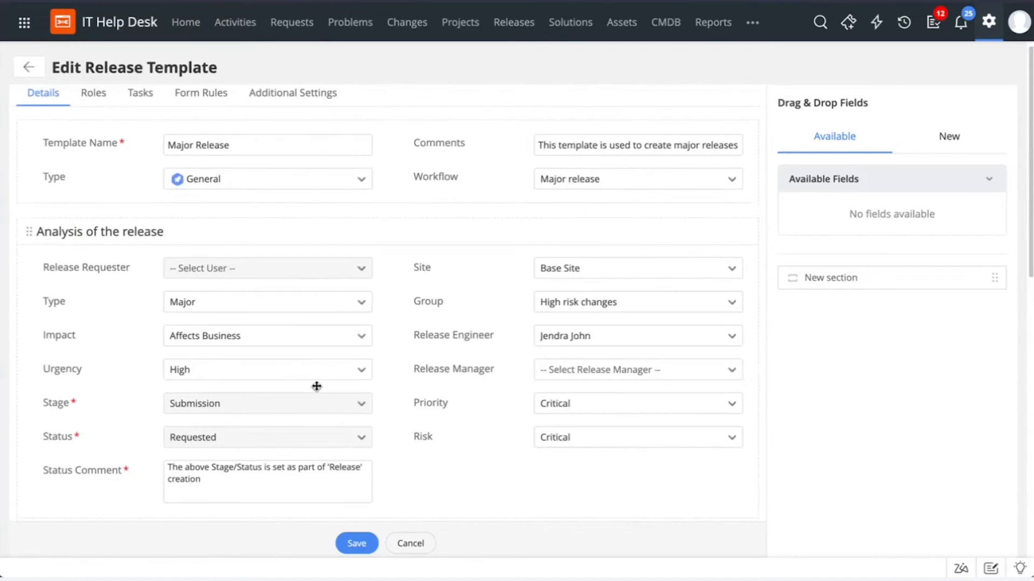
View the new field types offered for the release template's details, and its roles with the option for adding a new role.
{"action": "left_click", "coordinate": [956, 138]}
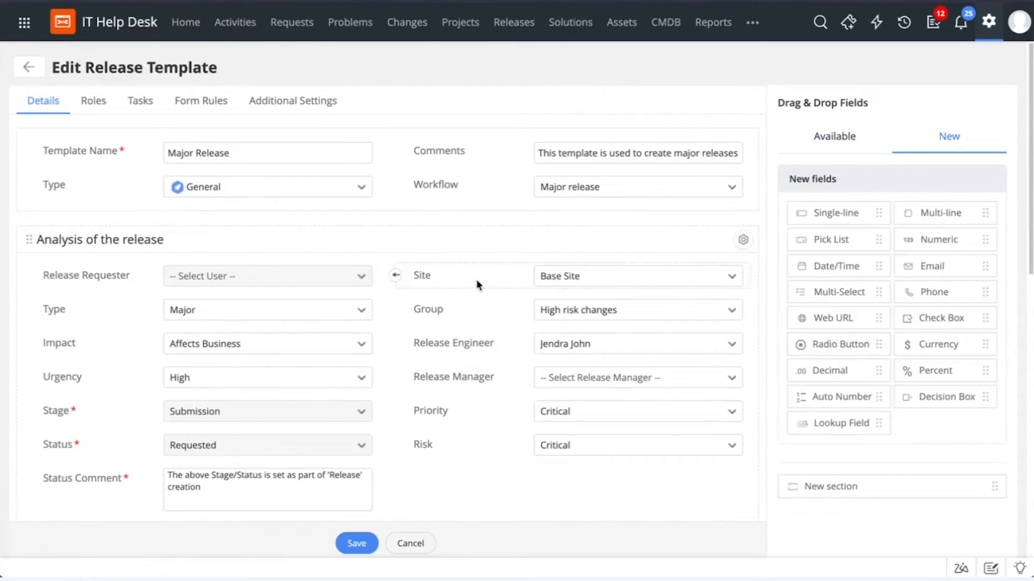
{"action": "left_click", "coordinate": [98, 107]}
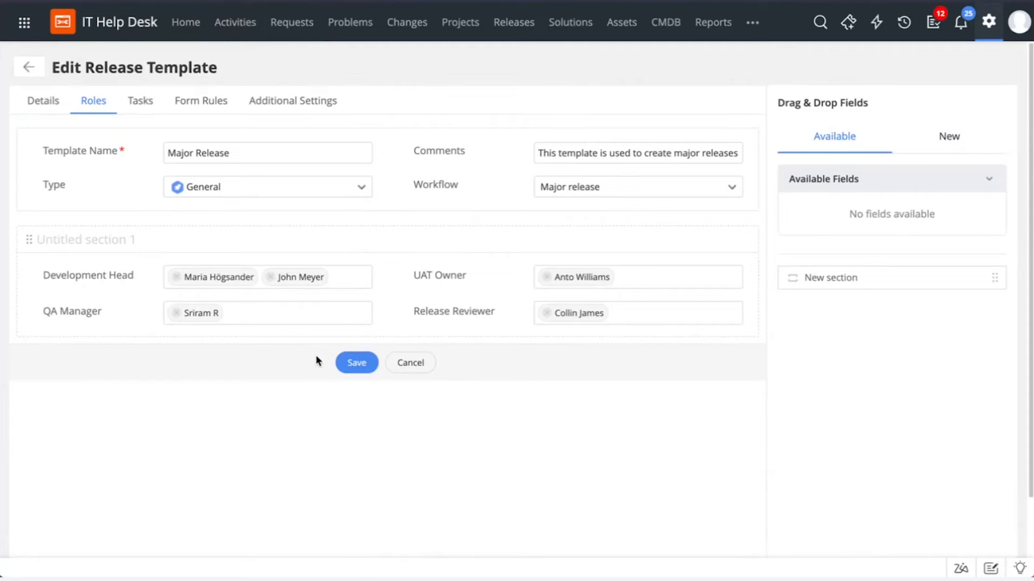
{"action": "left_click", "coordinate": [947, 139]}
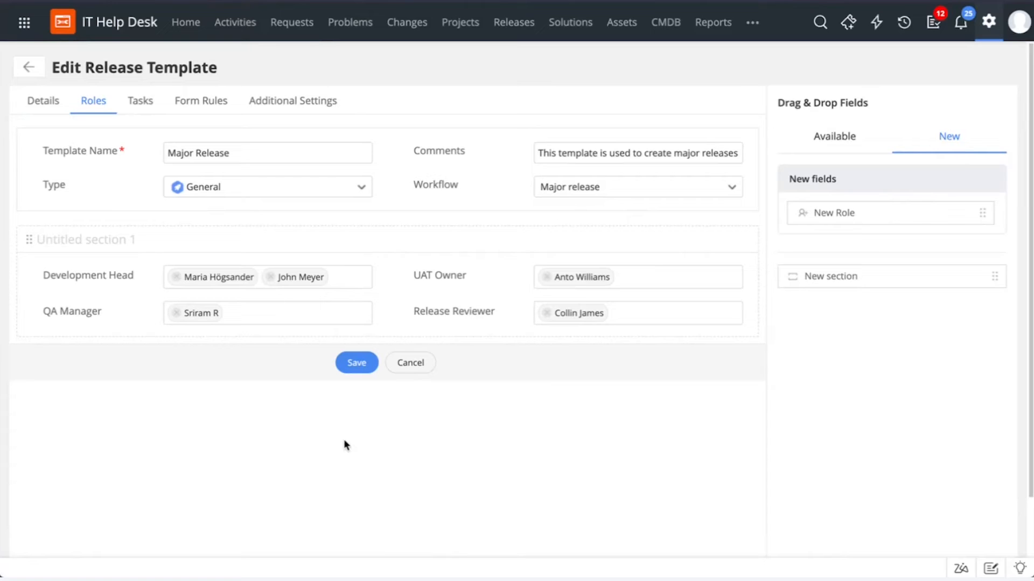
View the release template's tasks and form rules, and inspect the options for triggering tasks without changing the selection.
{"action": "left_click", "coordinate": [138, 103]}
{"action": "left_click", "coordinate": [197, 107]}
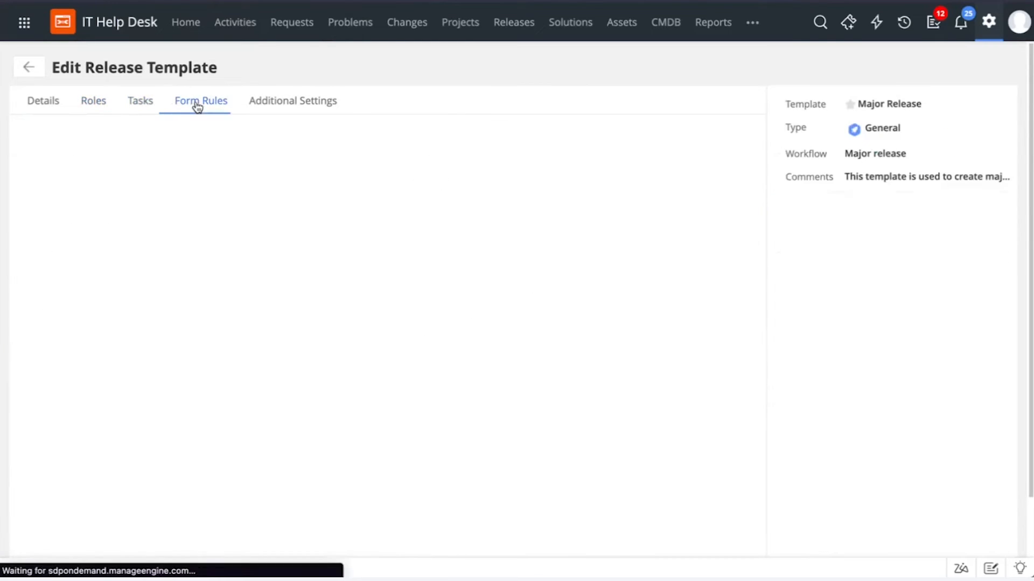
{"action": "left_click", "coordinate": [326, 112]}
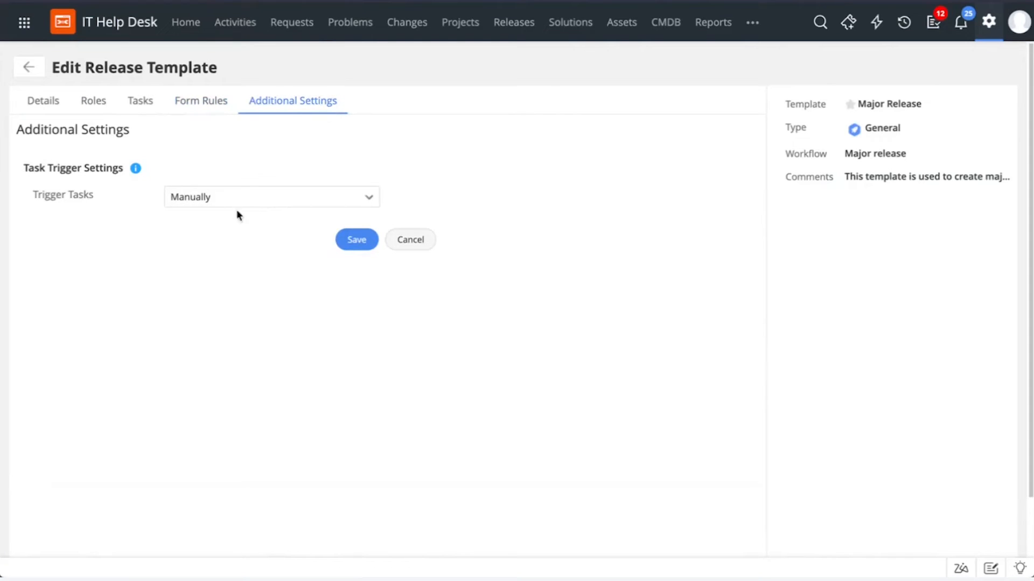
{"action": "left_click", "coordinate": [248, 204]}
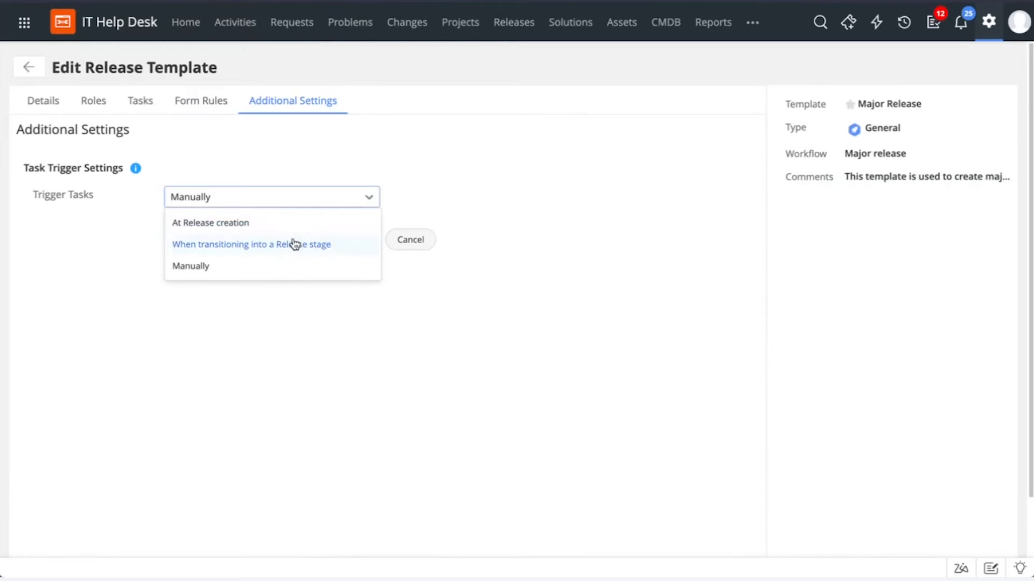
{"action": "left_click", "coordinate": [239, 374]}
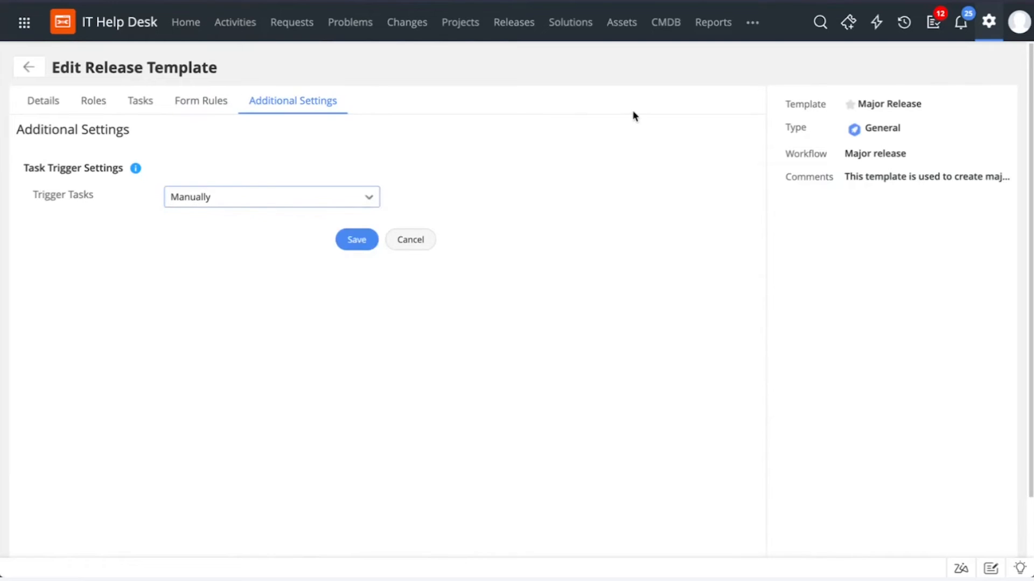
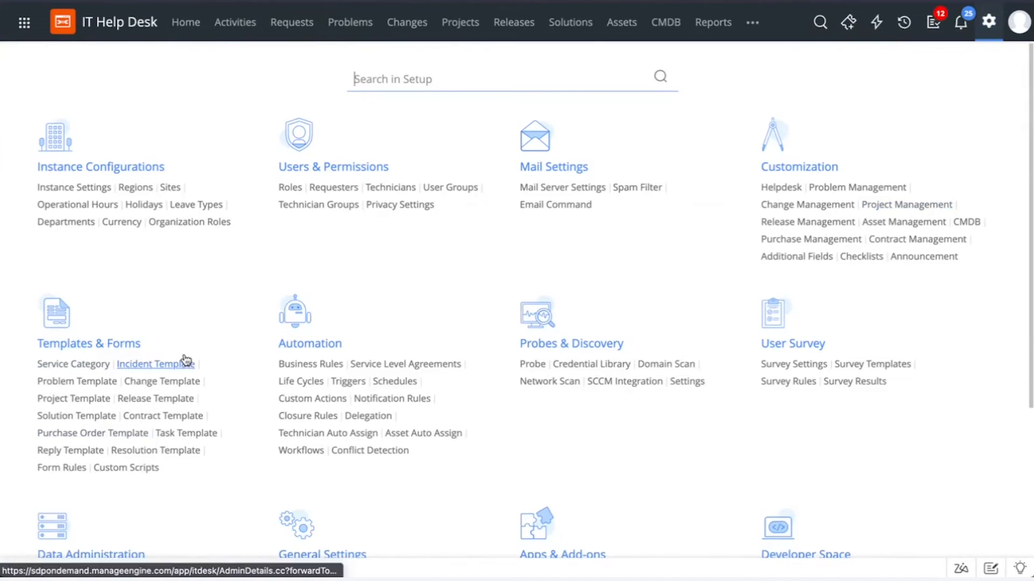
Open the ERP issues problem template and examine its problem analysis, CSI Section and additional details fields.
{"action": "left_click", "coordinate": [78, 383]}
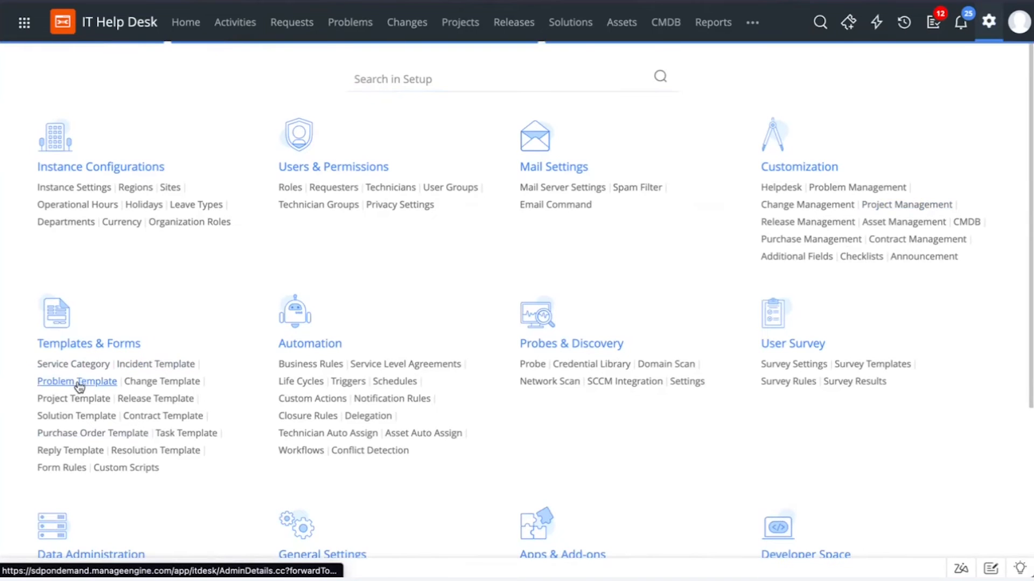
{"action": "scroll", "coordinate": [323, 231], "scroll_direction": "down", "scroll_amount": 1}
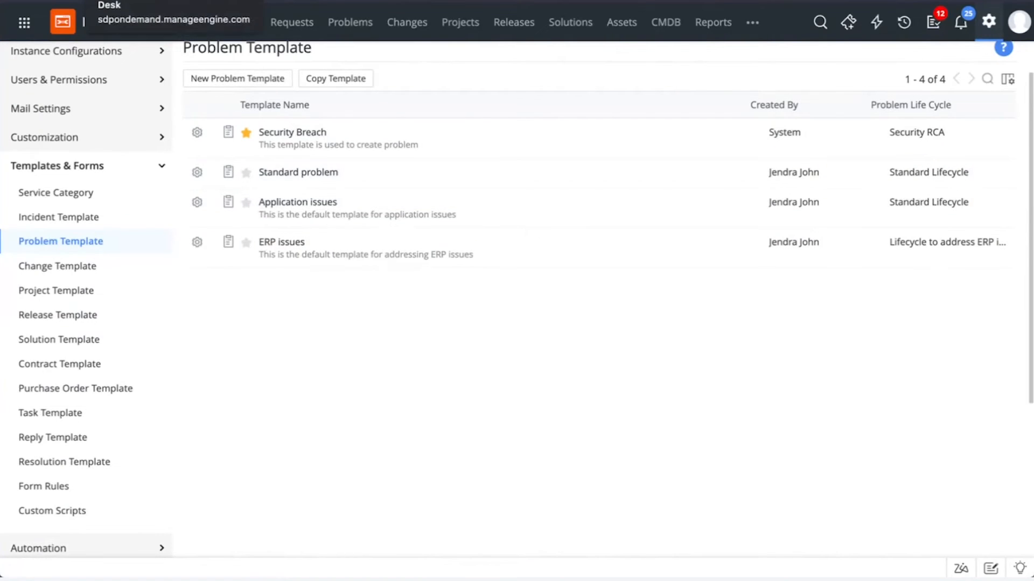
{"action": "left_click", "coordinate": [281, 241]}
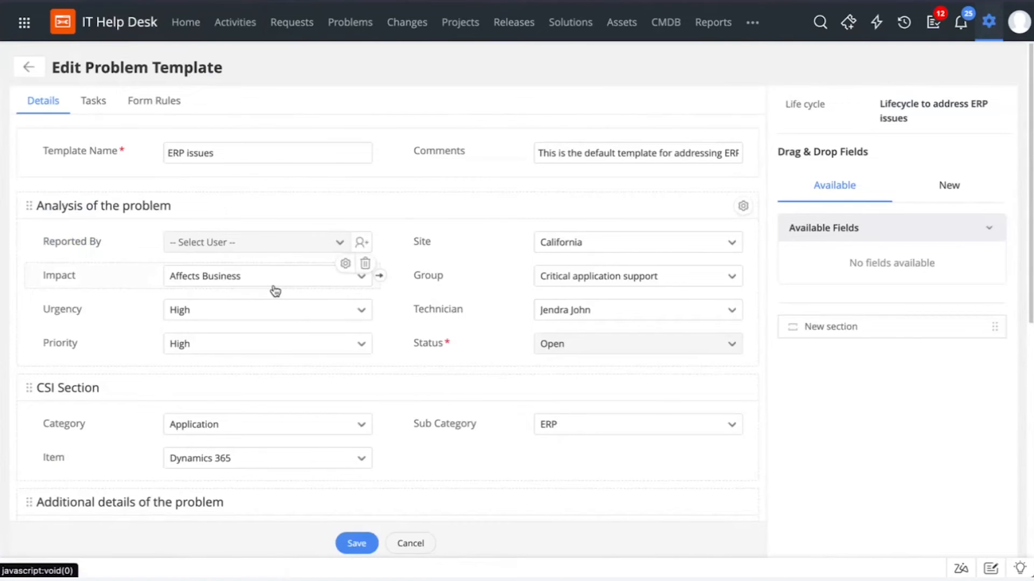
{"action": "scroll", "coordinate": [474, 192], "scroll_direction": "down", "scroll_amount": 3}
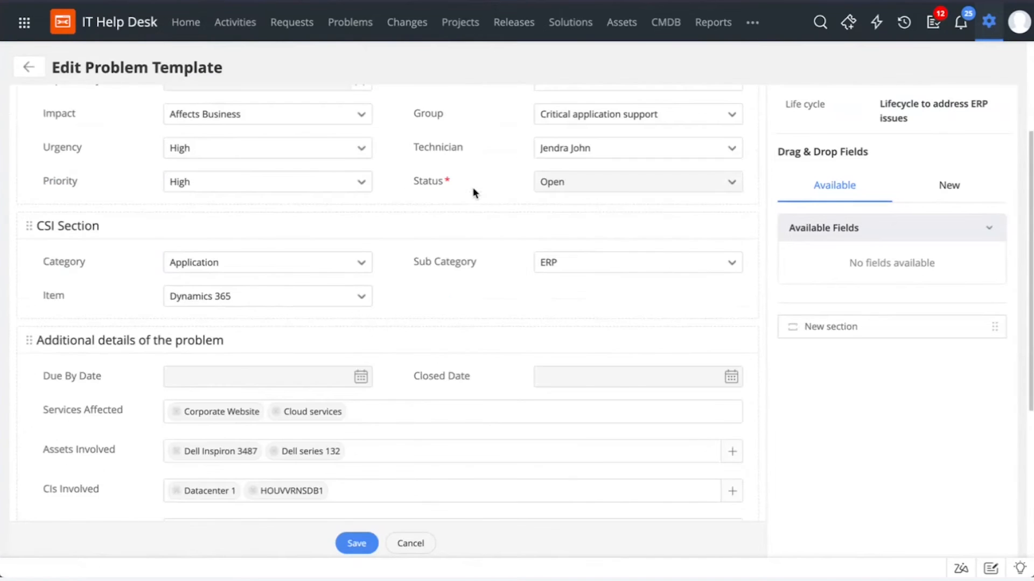
{"action": "scroll", "coordinate": [474, 192], "scroll_direction": "down", "scroll_amount": 1}
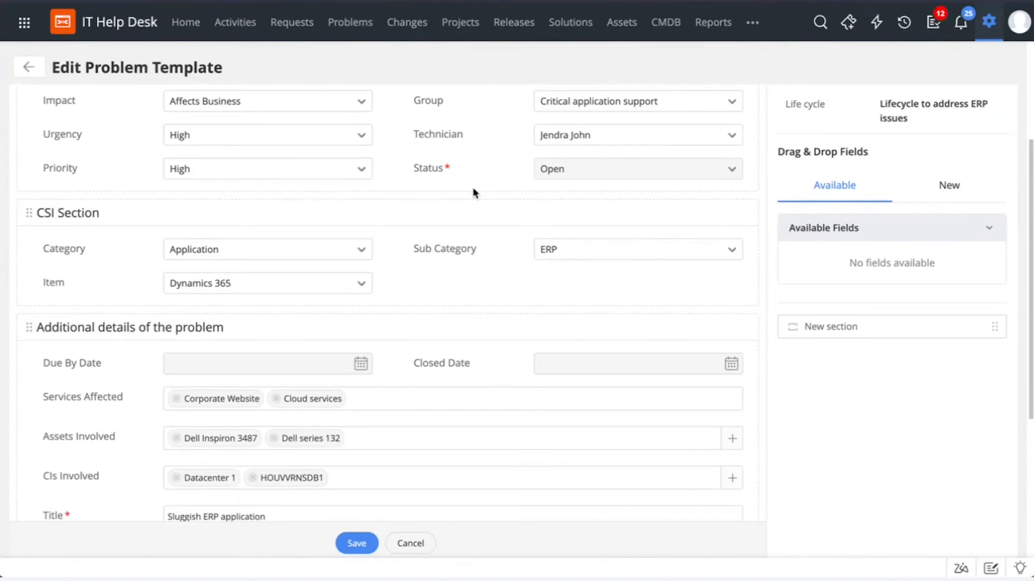
{"action": "scroll", "coordinate": [473, 193], "scroll_direction": "up", "scroll_amount": 2}
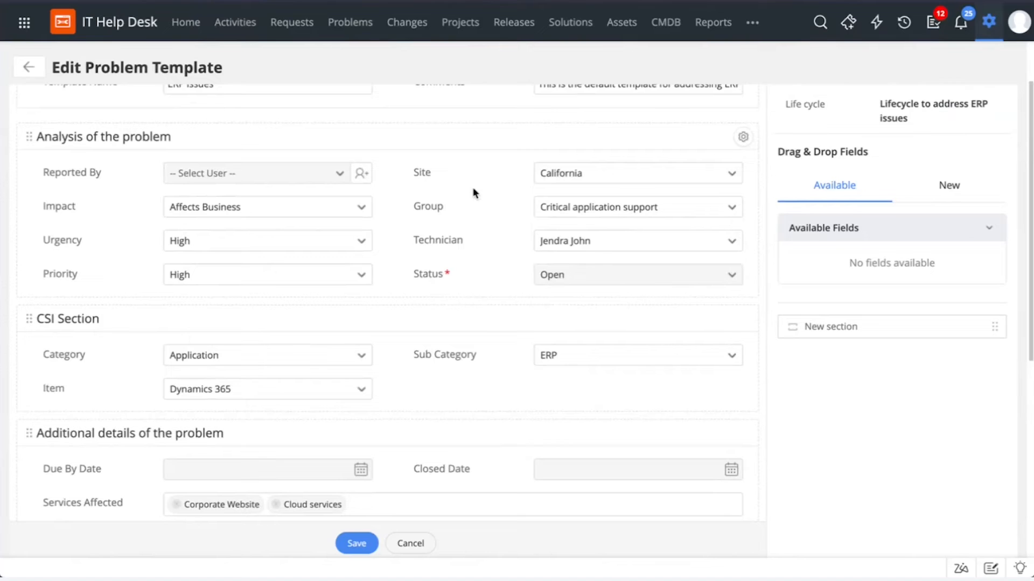
{"action": "scroll", "coordinate": [473, 189], "scroll_direction": "up", "scroll_amount": 1}
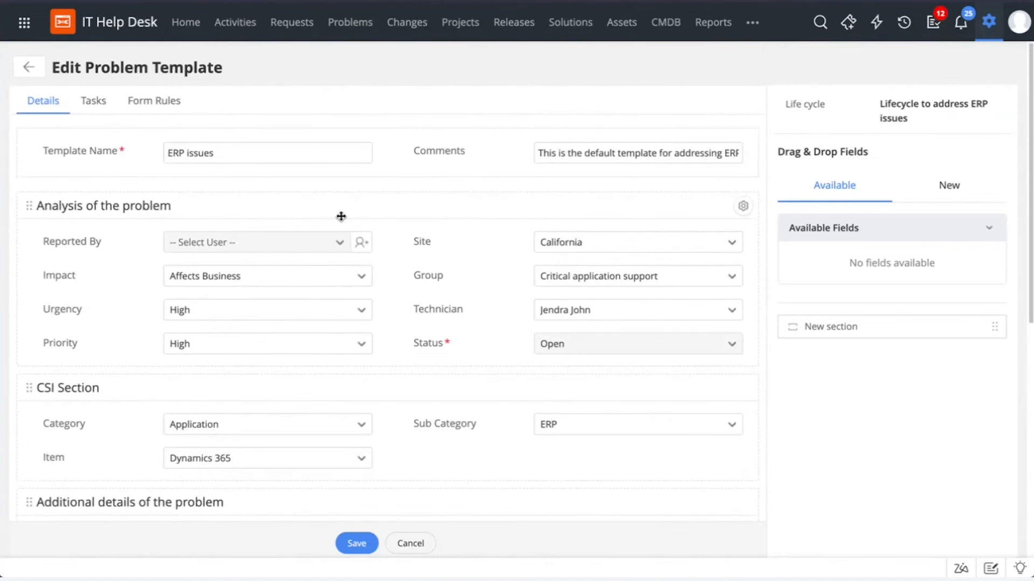
{"action": "scroll", "coordinate": [341, 216], "scroll_direction": "down", "scroll_amount": 2}
{"action": "scroll", "coordinate": [341, 216], "scroll_direction": "up", "scroll_amount": 2}
{"action": "scroll", "coordinate": [226, 381], "scroll_direction": "down", "scroll_amount": 6}
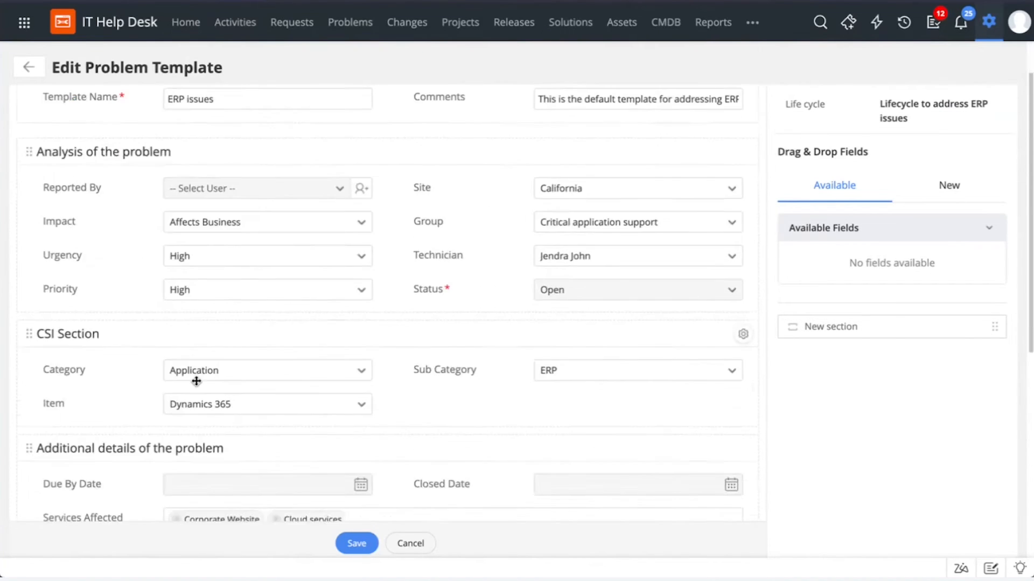
{"action": "scroll", "coordinate": [196, 381], "scroll_direction": "up", "scroll_amount": 6}
View the form rules and the task list of the ERP issues problem template.
{"action": "left_click", "coordinate": [104, 102]}
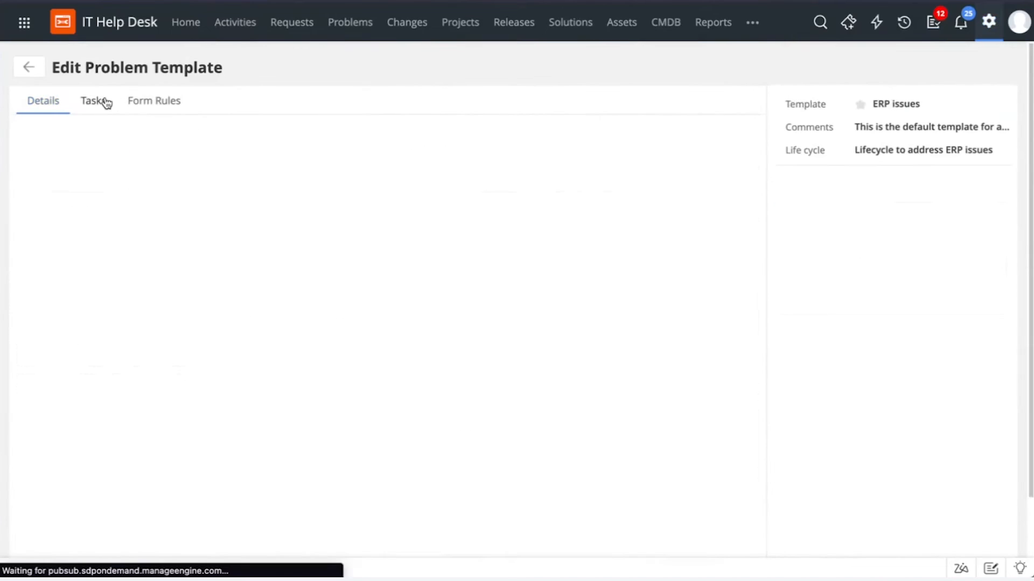
{"action": "left_click", "coordinate": [159, 108]}
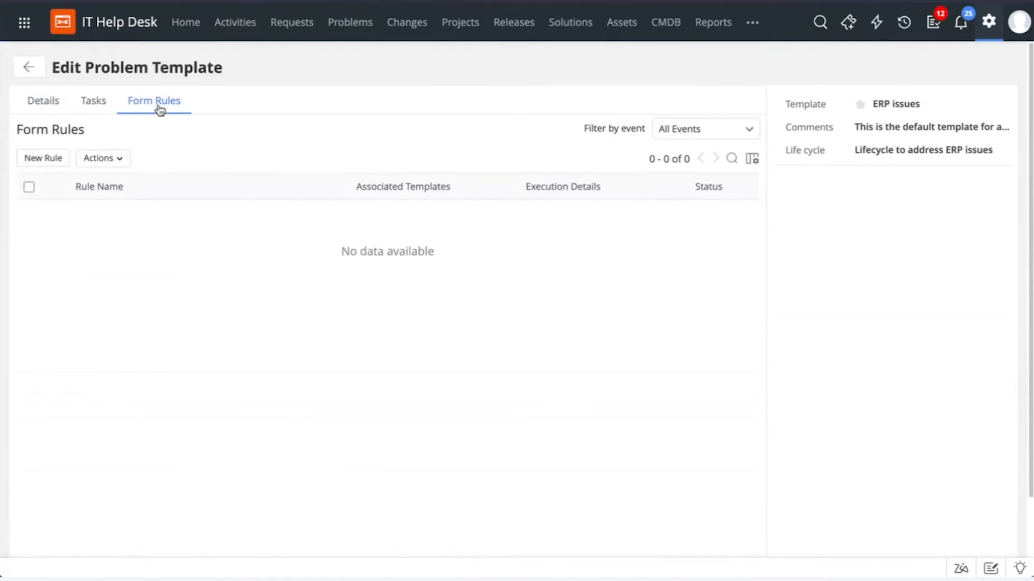
{"action": "left_click", "coordinate": [93, 104]}
{"action": "left_click", "coordinate": [164, 112]}
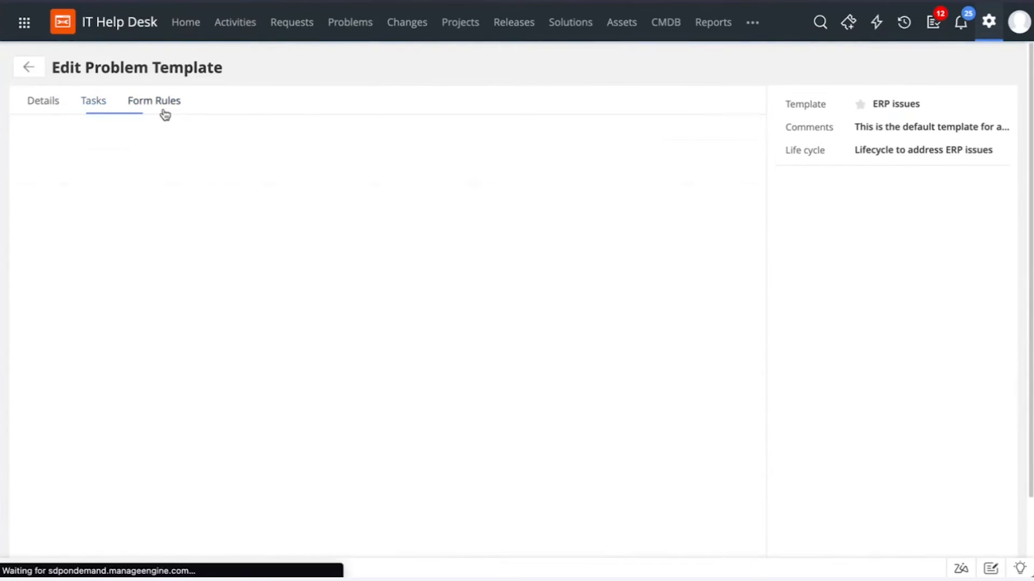
{"action": "left_click", "coordinate": [102, 107]}
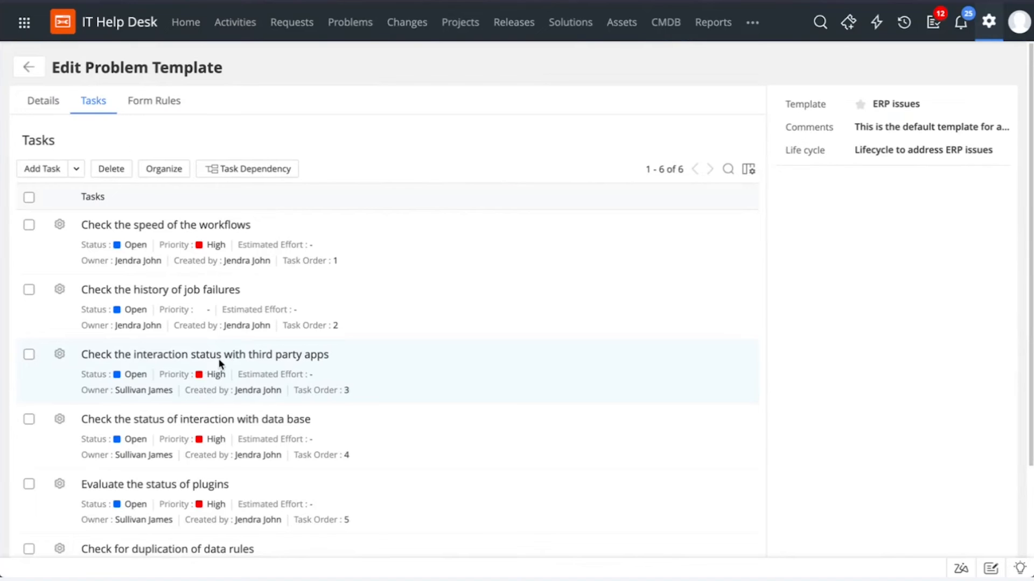
Open the problem life cycle "Lifecycle to address ERP issues" for editing and inspect its flow and associated templates.
{"action": "left_click", "coordinate": [32, 102]}
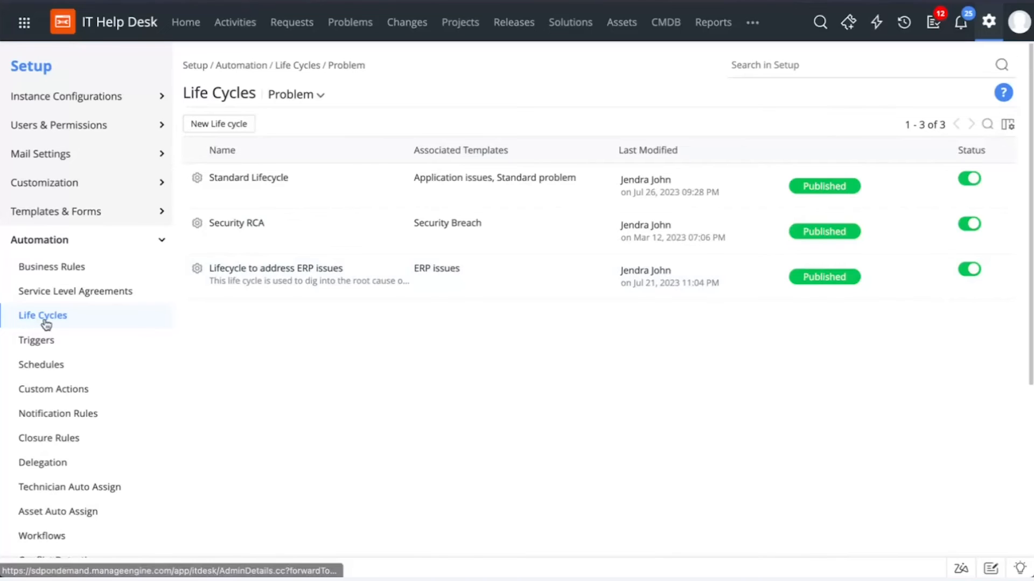
{"action": "left_click", "coordinate": [303, 91]}
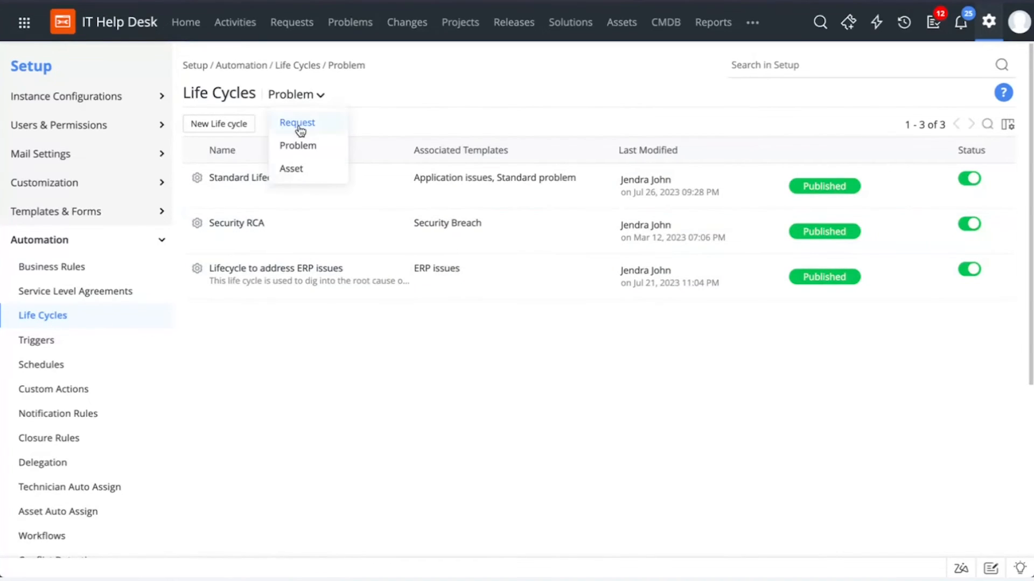
{"action": "left_click", "coordinate": [301, 149]}
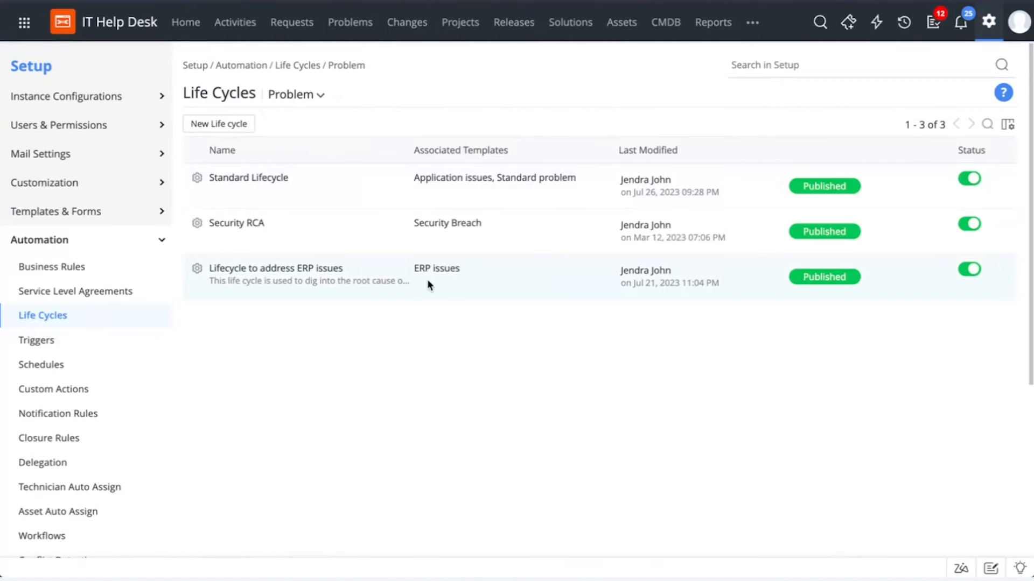
{"action": "left_click", "coordinate": [197, 268]}
{"action": "left_click", "coordinate": [228, 294]}
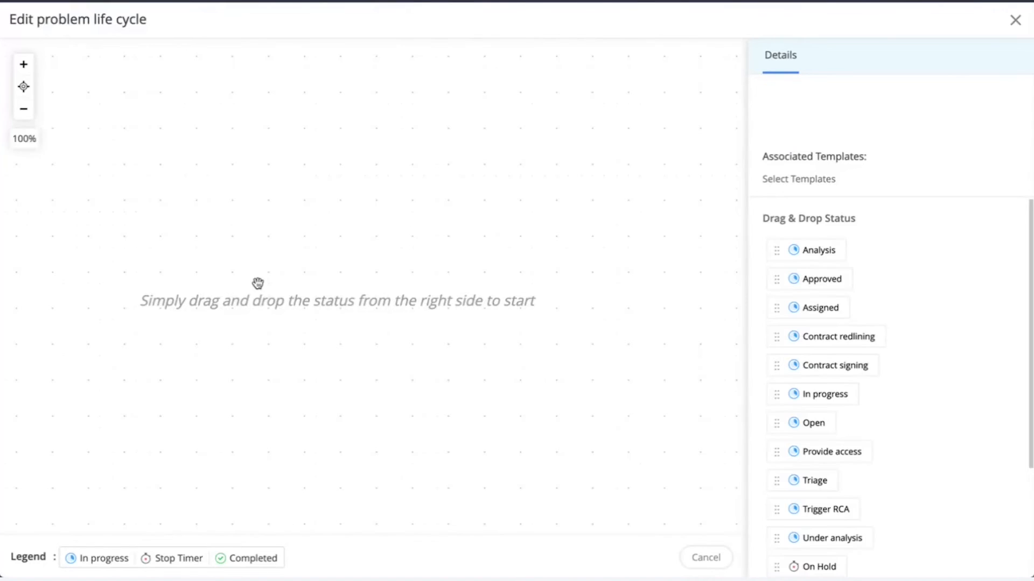
{"action": "left_click", "coordinate": [893, 183]}
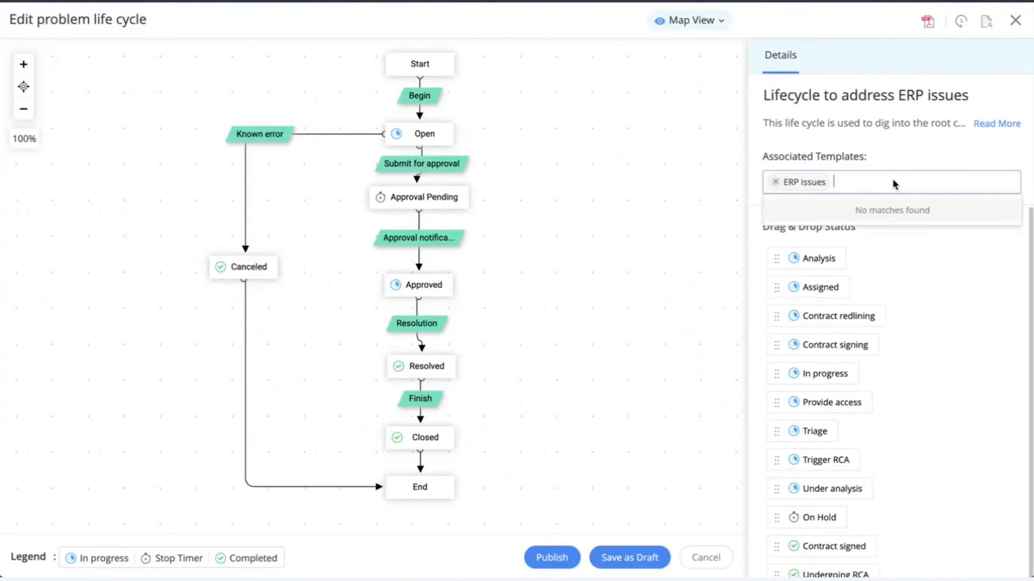
{"action": "left_click", "coordinate": [912, 147]}
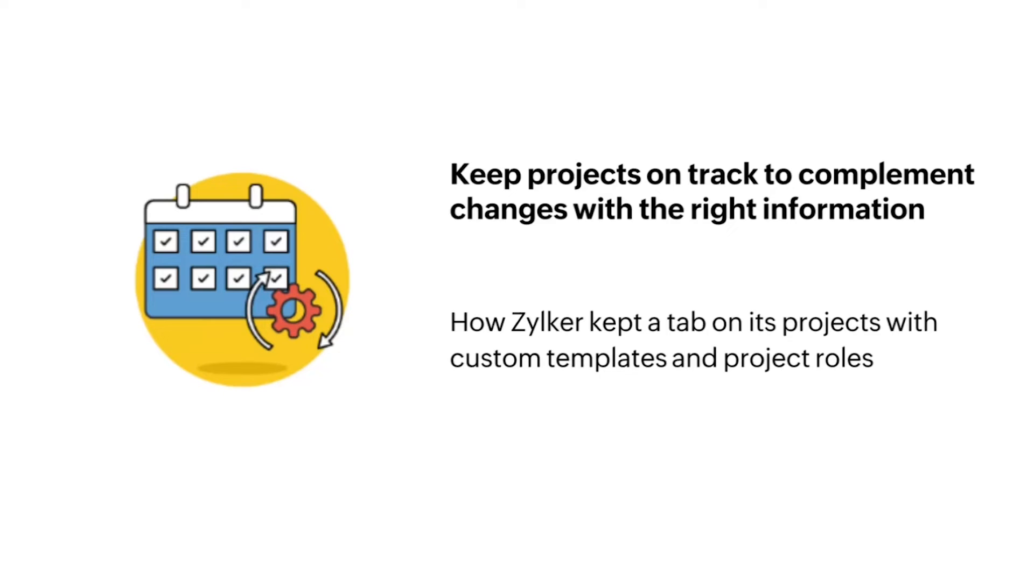
Open the cloud application migration project template and examine its analysis, cost and duration, and additional details fields.
{"action": "left_click", "coordinate": [414, 250]}
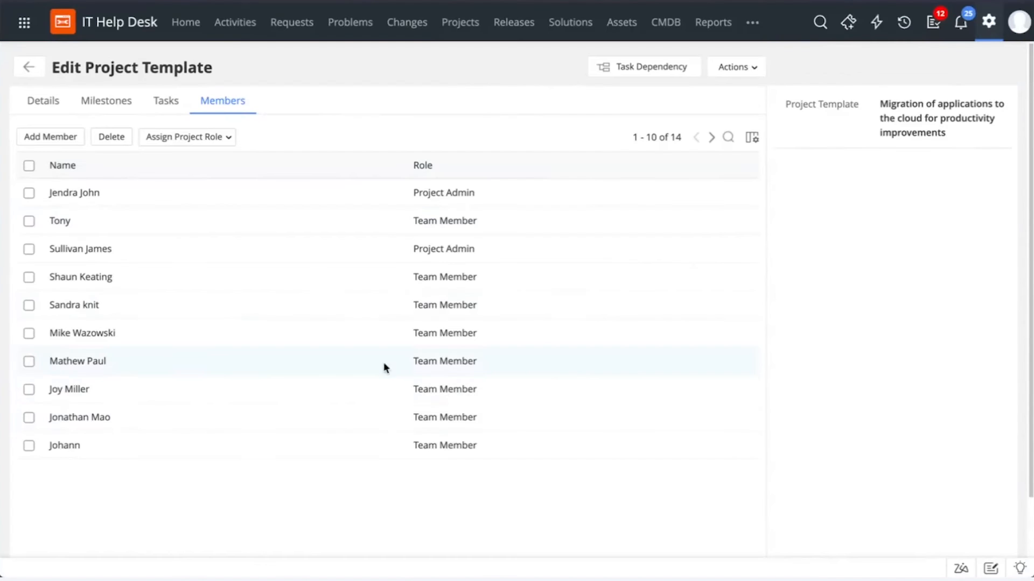
{"action": "left_click", "coordinate": [61, 107]}
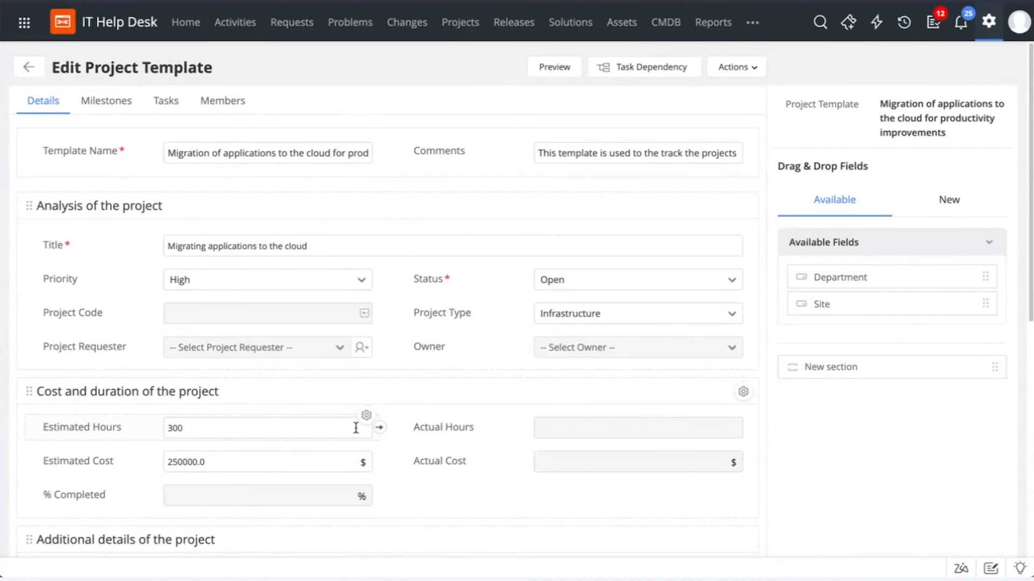
{"action": "scroll", "coordinate": [355, 427], "scroll_direction": "down", "scroll_amount": 2}
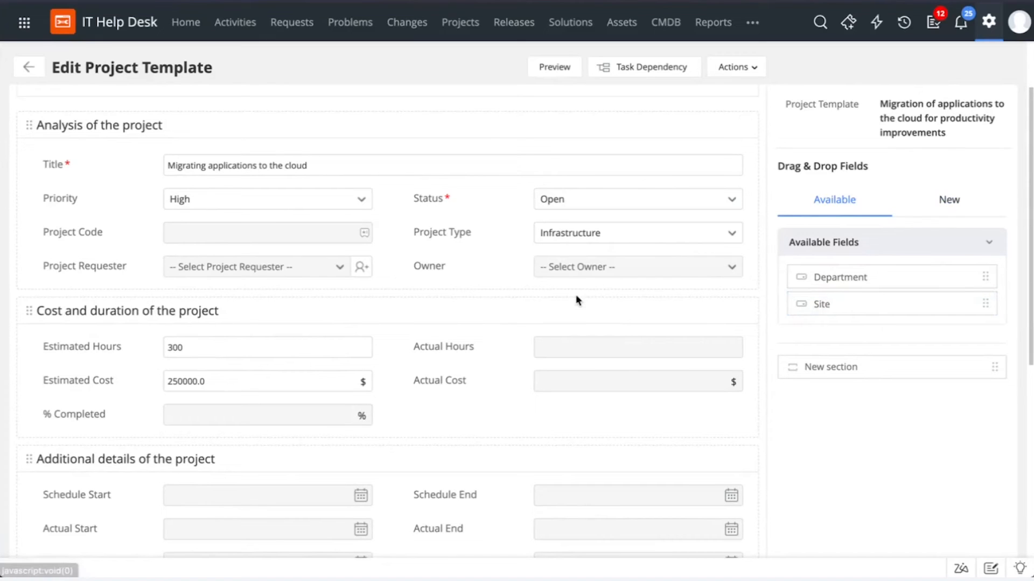
{"action": "scroll", "coordinate": [576, 300], "scroll_direction": "down", "scroll_amount": 3}
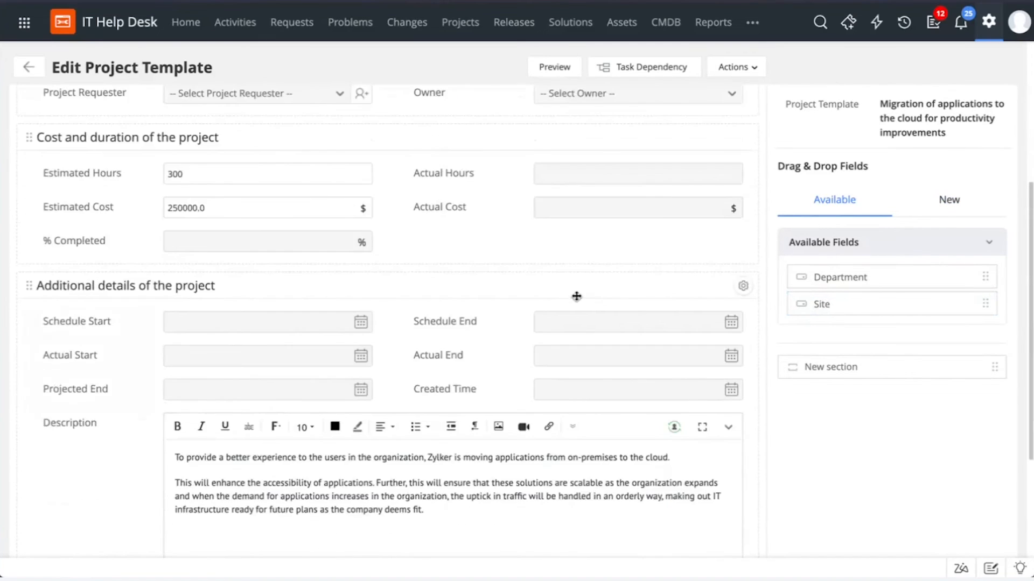
{"action": "scroll", "coordinate": [576, 297], "scroll_direction": "up", "scroll_amount": 5}
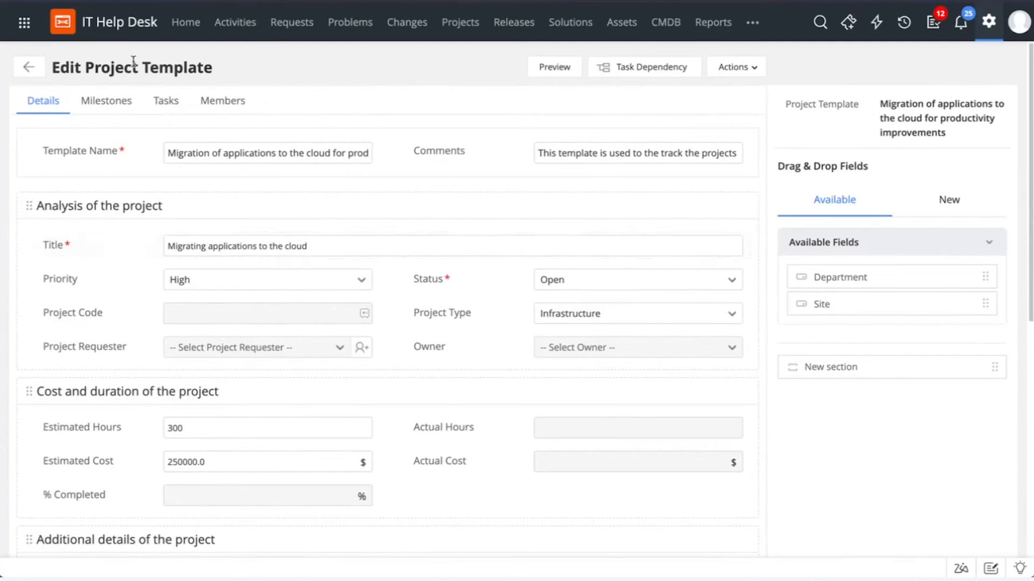
View the project template's milestones, including the details and tasks of the Data cleansing and optimization milestone.
{"action": "left_click", "coordinate": [114, 103]}
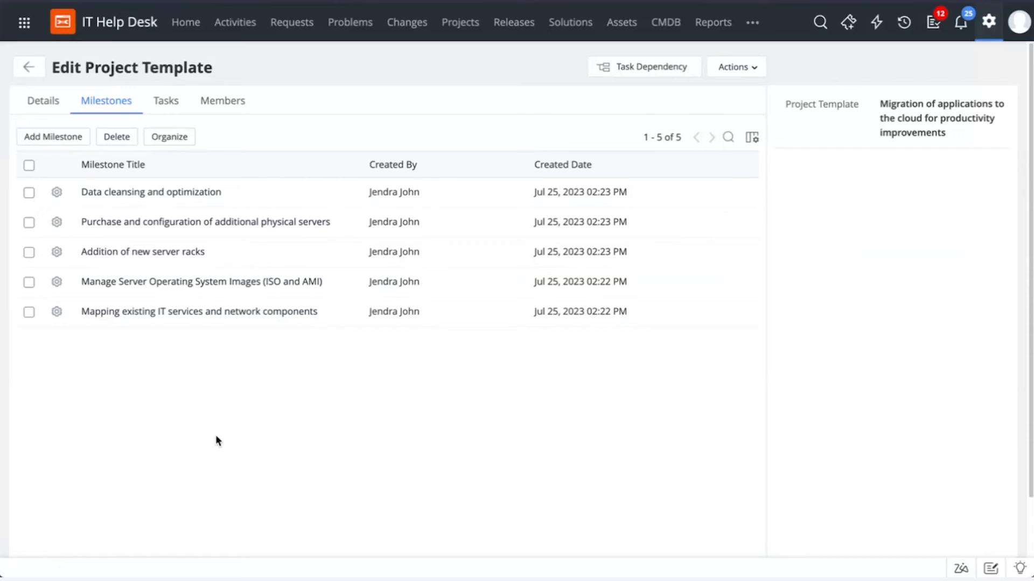
{"action": "left_click", "coordinate": [174, 104]}
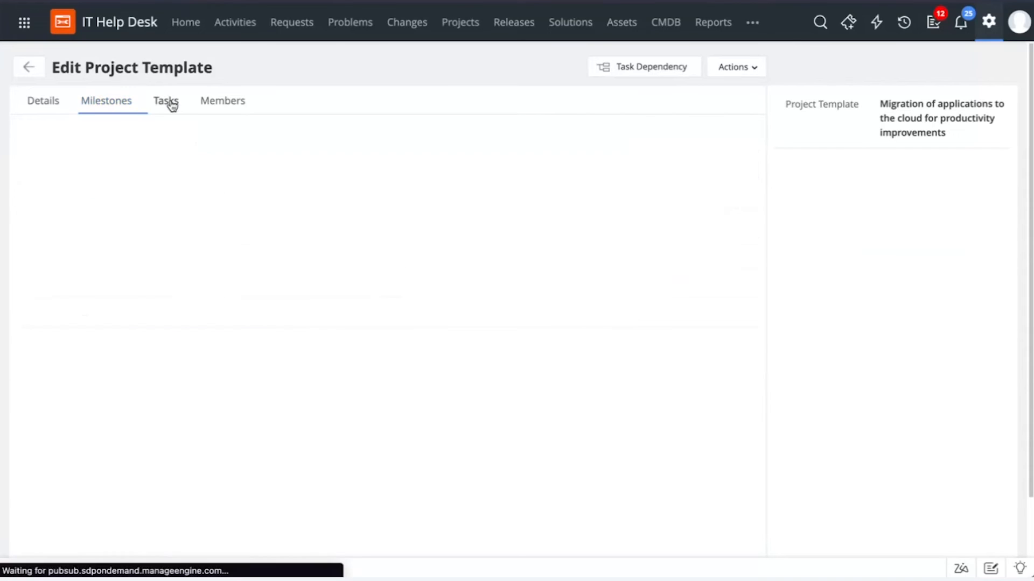
{"action": "left_click", "coordinate": [114, 106]}
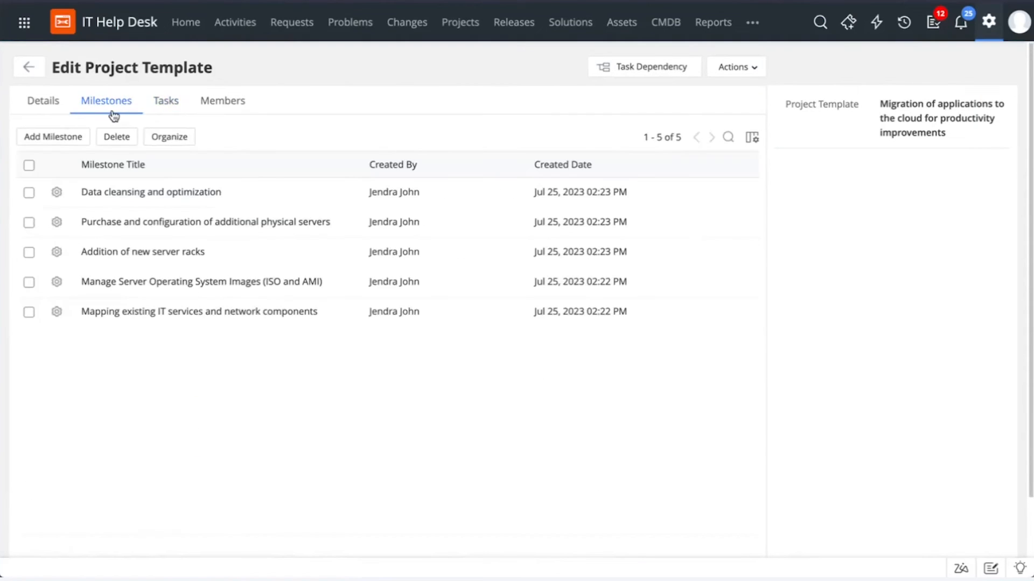
{"action": "left_click", "coordinate": [91, 192]}
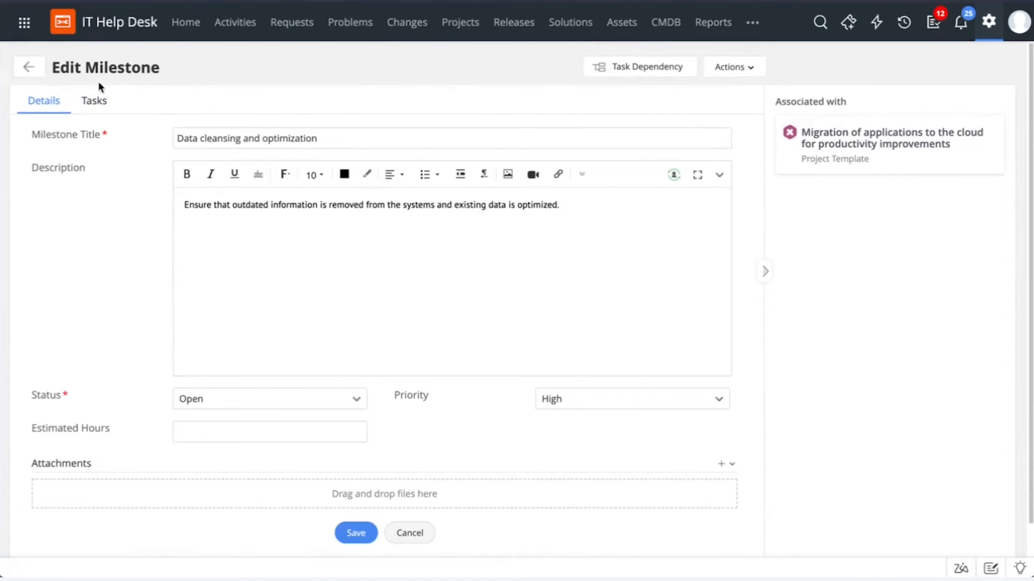
{"action": "scroll", "coordinate": [253, 279], "scroll_direction": "down", "scroll_amount": 2}
{"action": "scroll", "coordinate": [233, 231], "scroll_direction": "up", "scroll_amount": 2}
{"action": "left_click", "coordinate": [89, 104]}
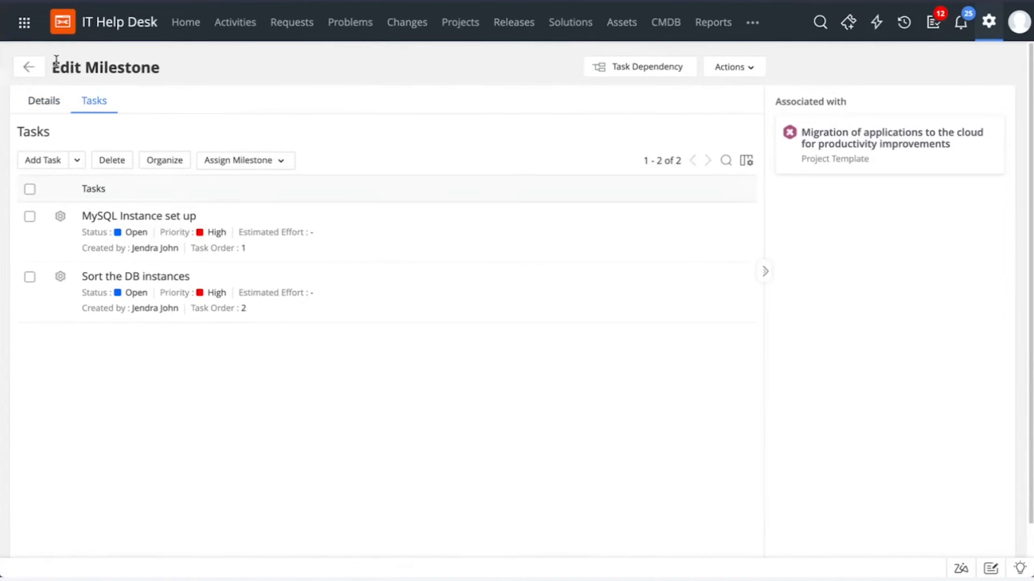
{"action": "left_click", "coordinate": [23, 67]}
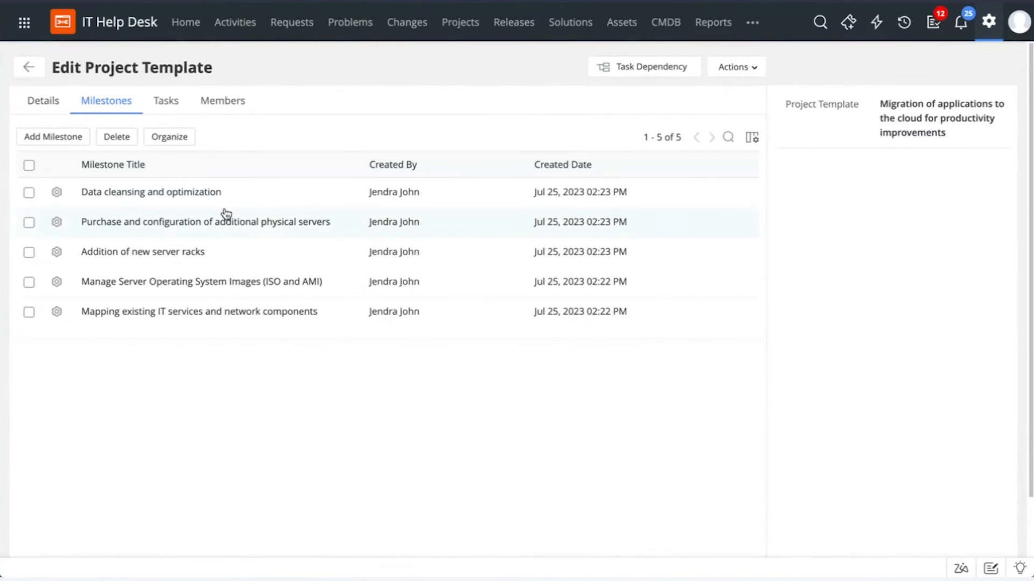
View the task list and the members of the project template.
{"action": "left_click", "coordinate": [166, 102]}
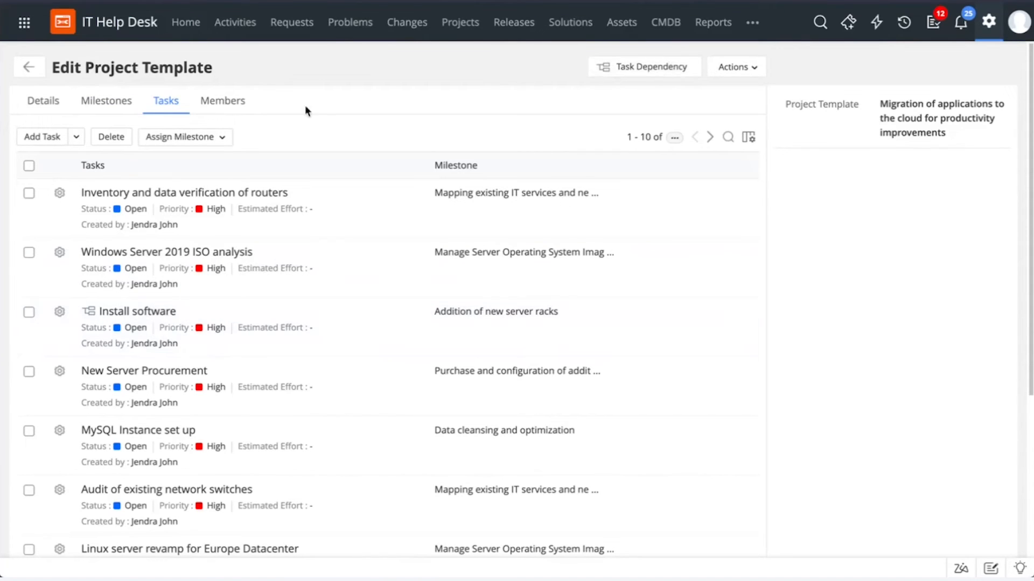
{"action": "left_click", "coordinate": [225, 104]}
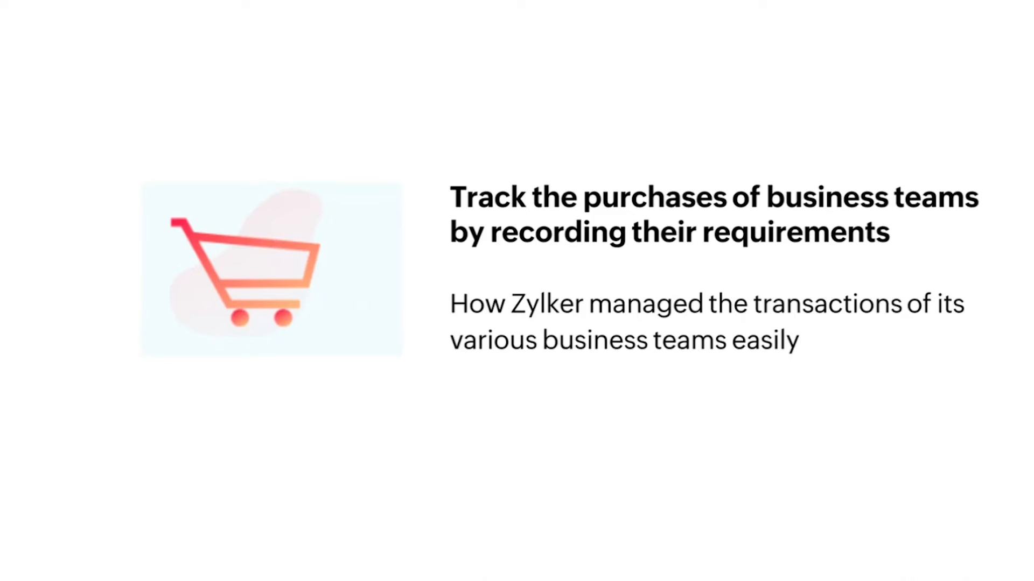
Open the Purchase Order Template and inspect the new field types offered for its PO Details section.
{"action": "left_click", "coordinate": [313, 188]}
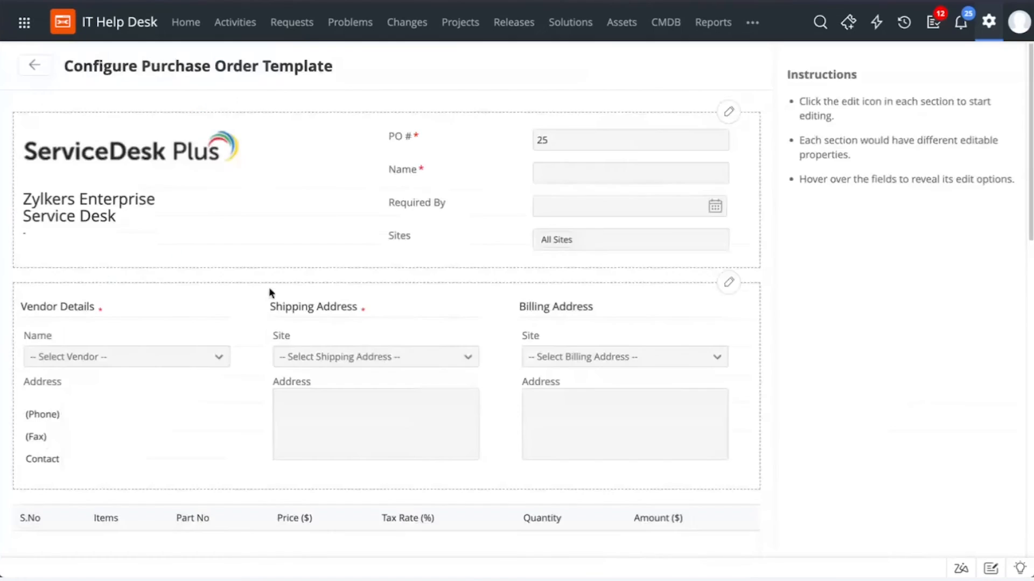
{"action": "left_click", "coordinate": [35, 66]}
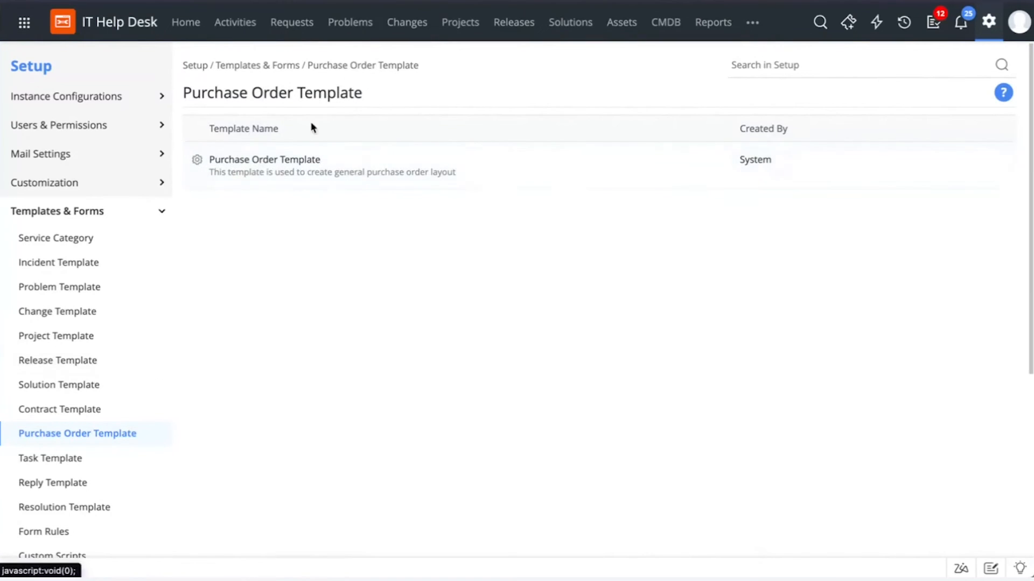
{"action": "left_click", "coordinate": [269, 160]}
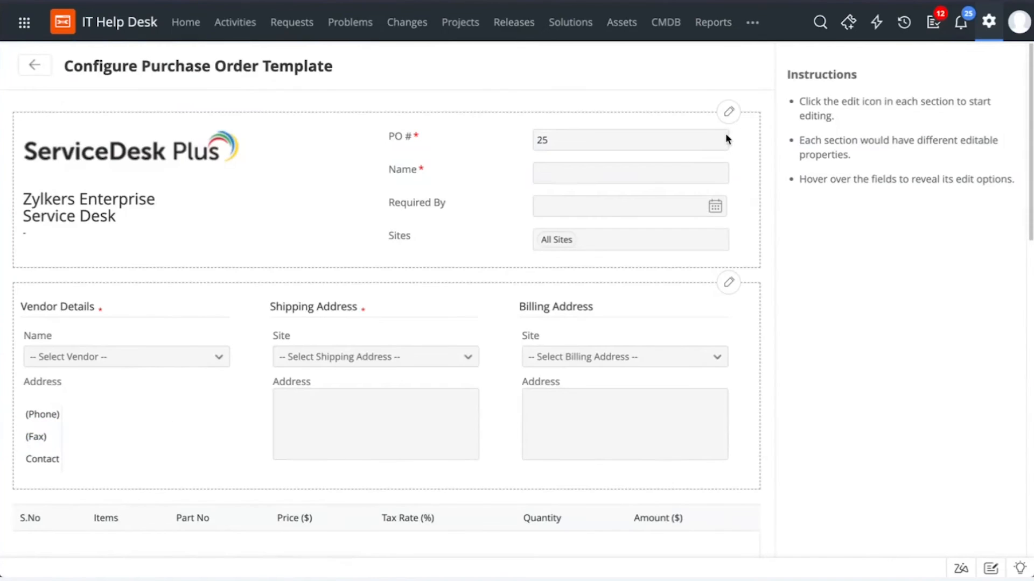
{"action": "left_click", "coordinate": [729, 114]}
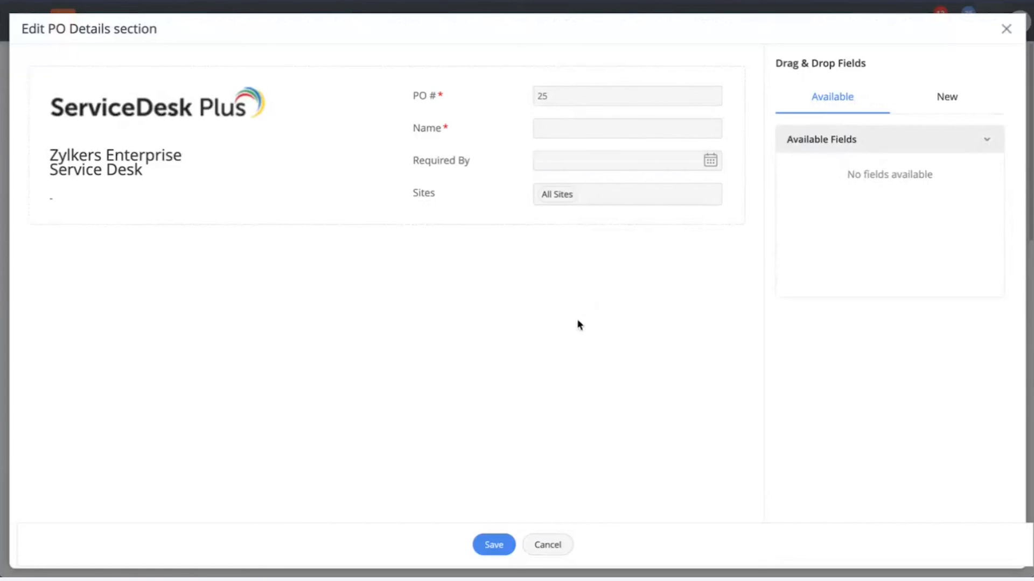
{"action": "left_click", "coordinate": [956, 98]}
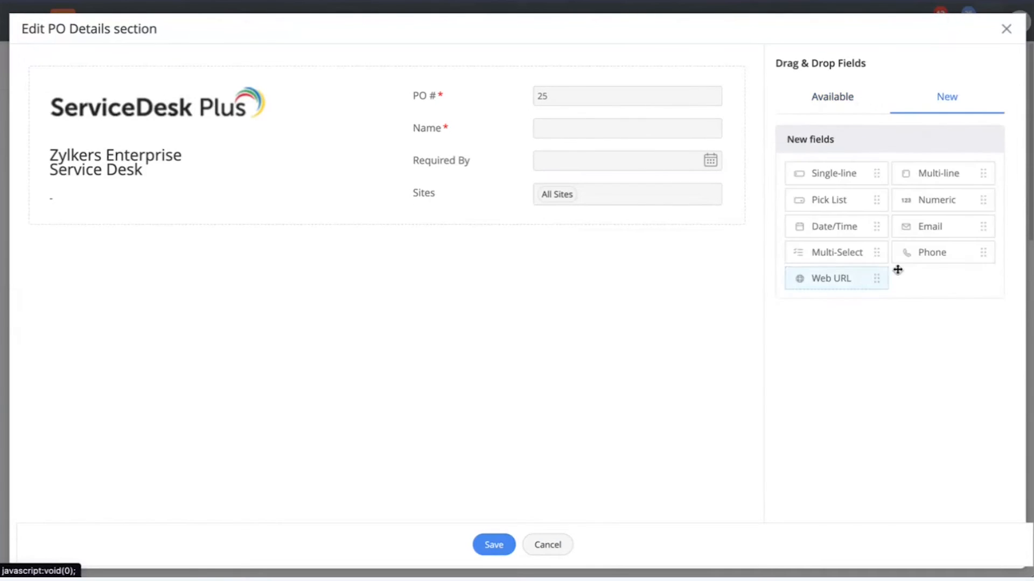
{"action": "left_click", "coordinate": [1008, 28]}
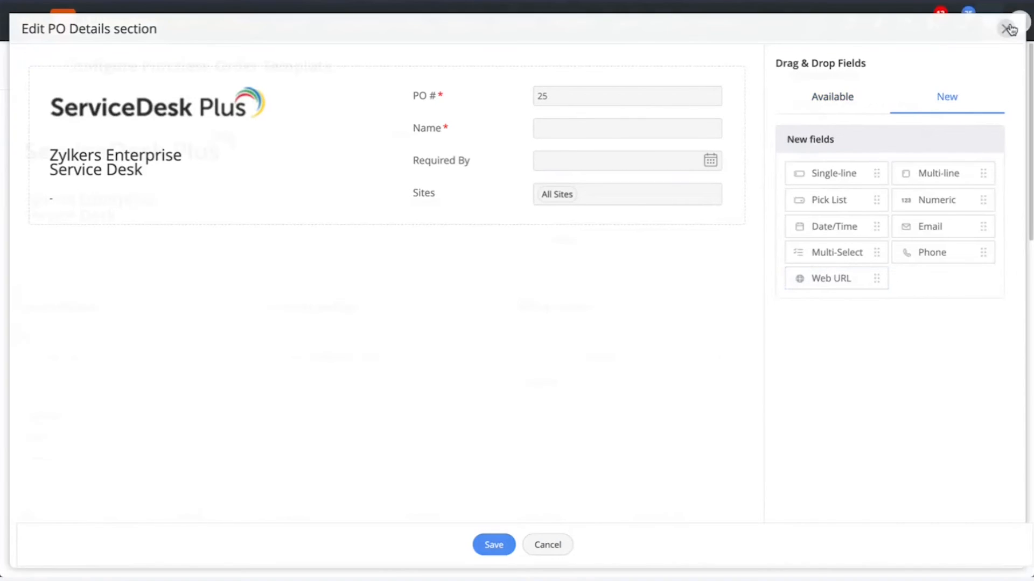
Inspect the Billing Address field properties in the purchase order template's Address section without changing them.
{"action": "scroll", "coordinate": [589, 192], "scroll_direction": "down", "scroll_amount": 3}
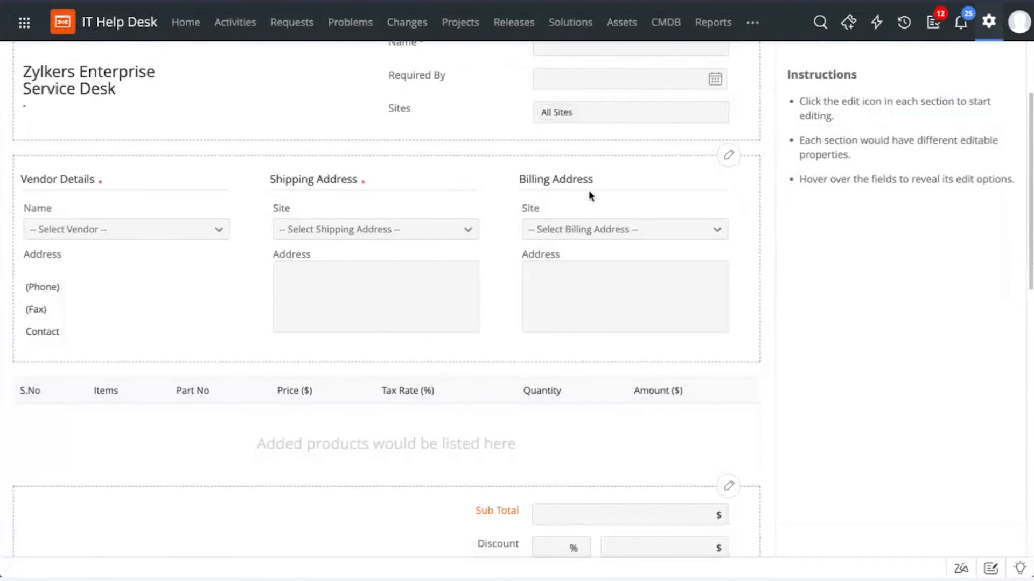
{"action": "left_click", "coordinate": [735, 156]}
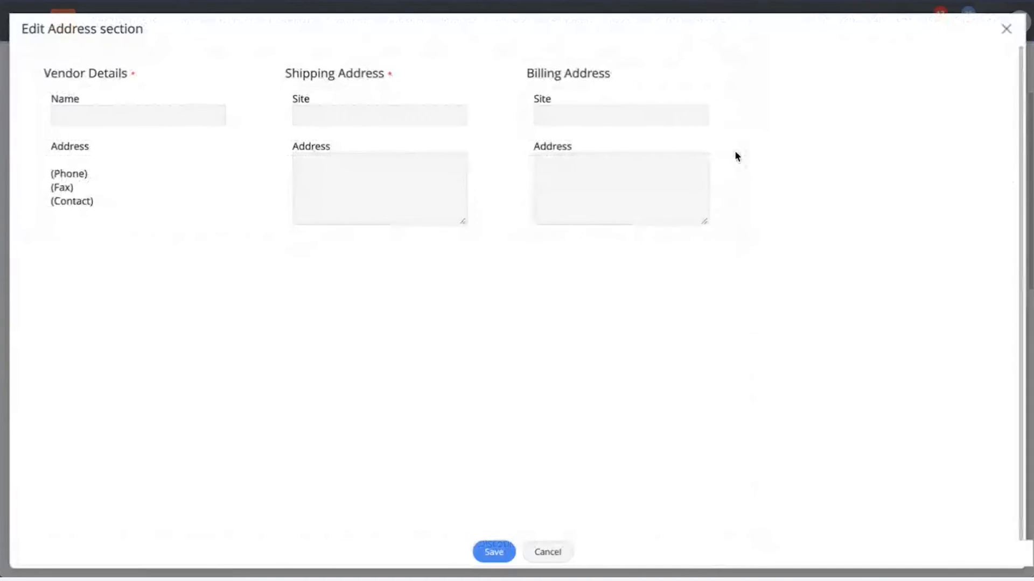
{"action": "mouse_move", "coordinate": [718, 78]}
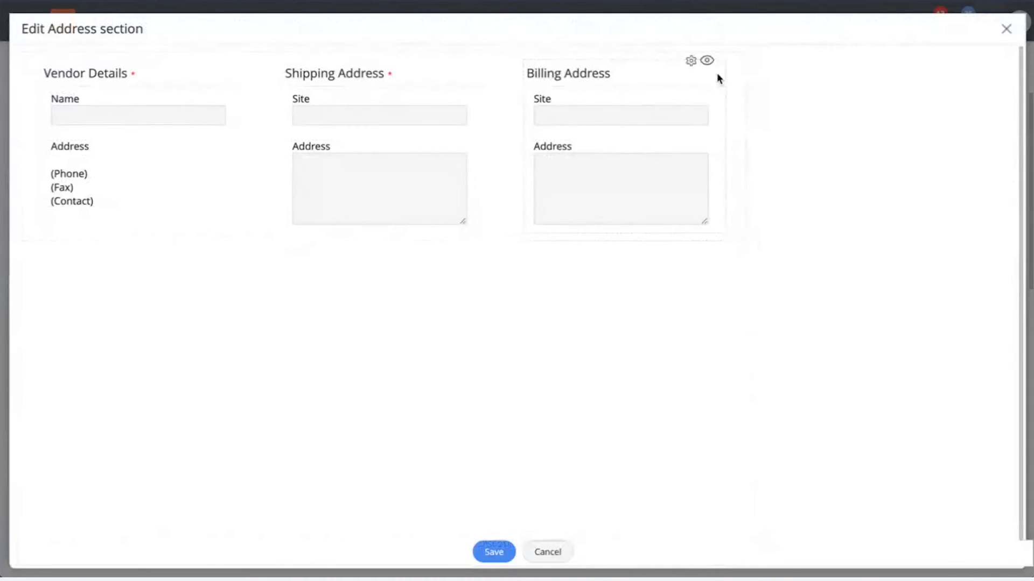
{"action": "left_click", "coordinate": [691, 64]}
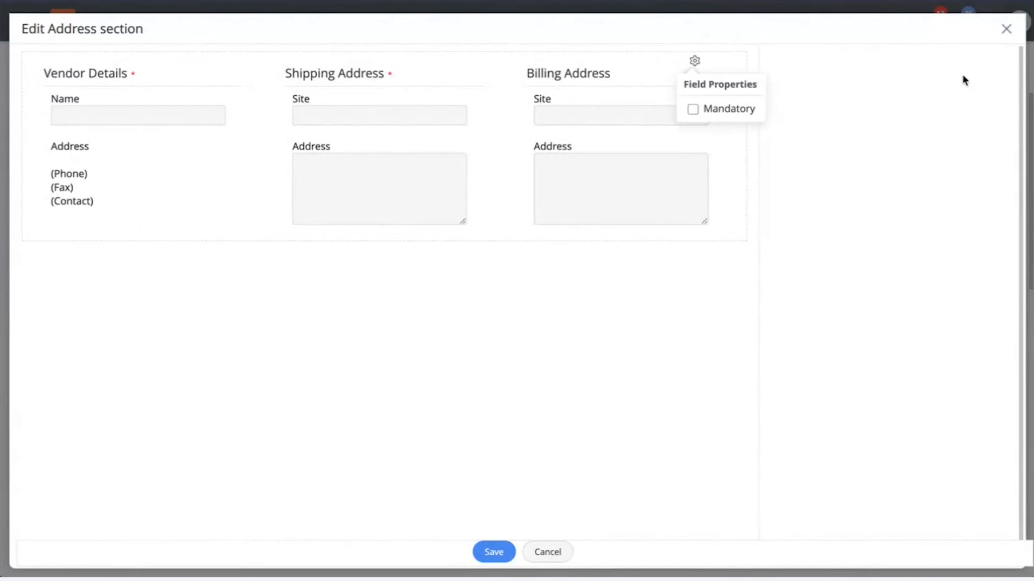
{"action": "left_click", "coordinate": [1007, 28]}
Examine the purchase order template's cost, General Information, Attachments and signing authority fields.
{"action": "scroll", "coordinate": [439, 325], "scroll_direction": "down", "scroll_amount": 5}
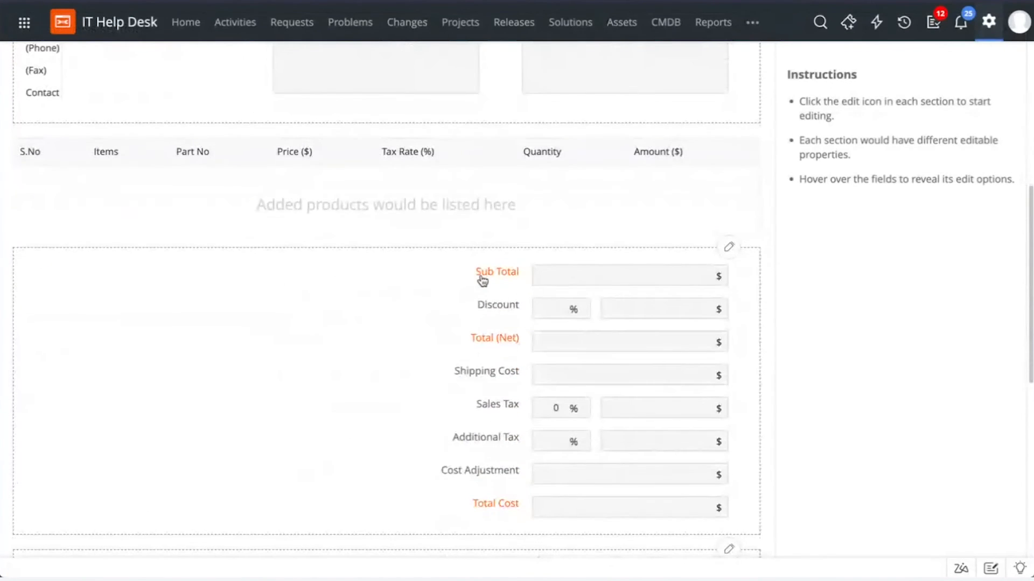
{"action": "scroll", "coordinate": [533, 313], "scroll_direction": "down", "scroll_amount": 1}
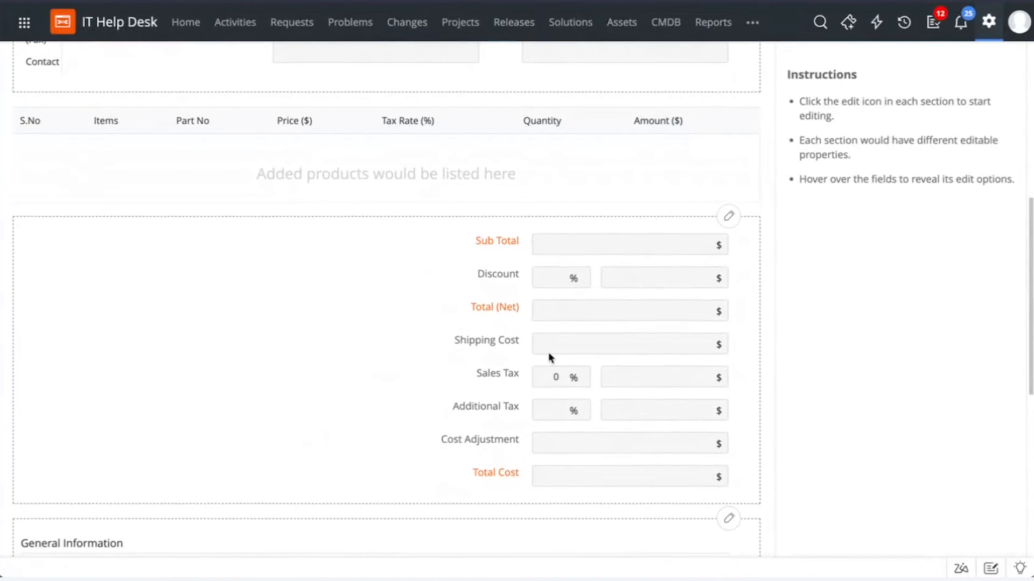
{"action": "scroll", "coordinate": [548, 352], "scroll_direction": "down", "scroll_amount": 3}
{"action": "scroll", "coordinate": [468, 312], "scroll_direction": "down", "scroll_amount": 6}
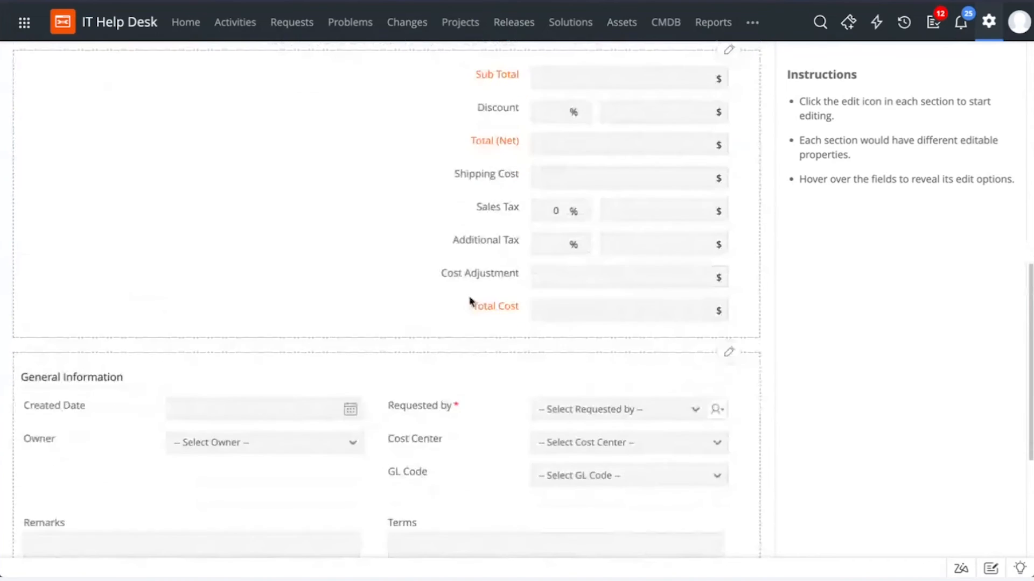
{"action": "scroll", "coordinate": [474, 338], "scroll_direction": "down", "scroll_amount": 1}
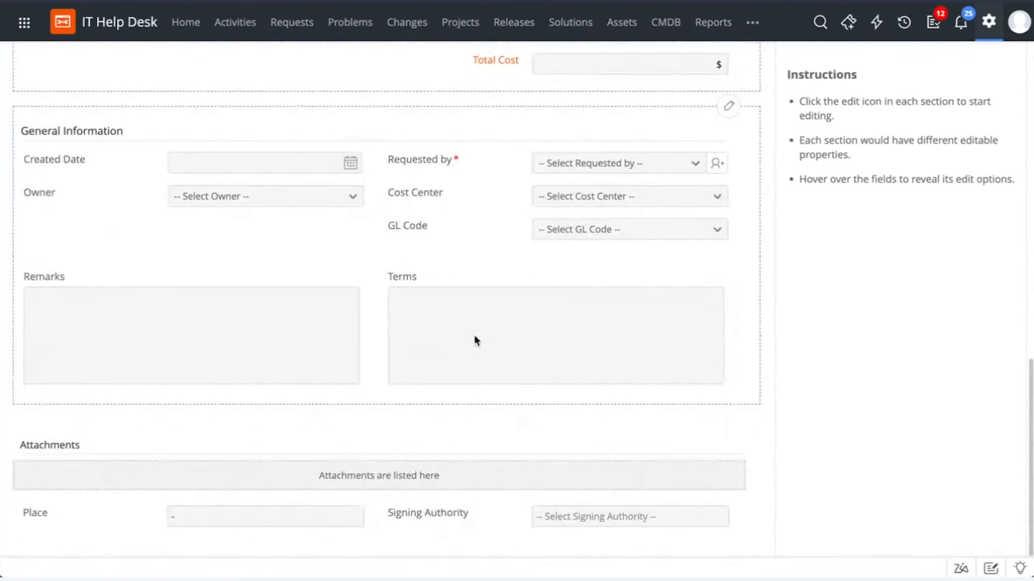
{"action": "scroll", "coordinate": [474, 340], "scroll_direction": "up", "scroll_amount": 12}
{"action": "scroll", "coordinate": [475, 340], "scroll_direction": "up", "scroll_amount": 1}
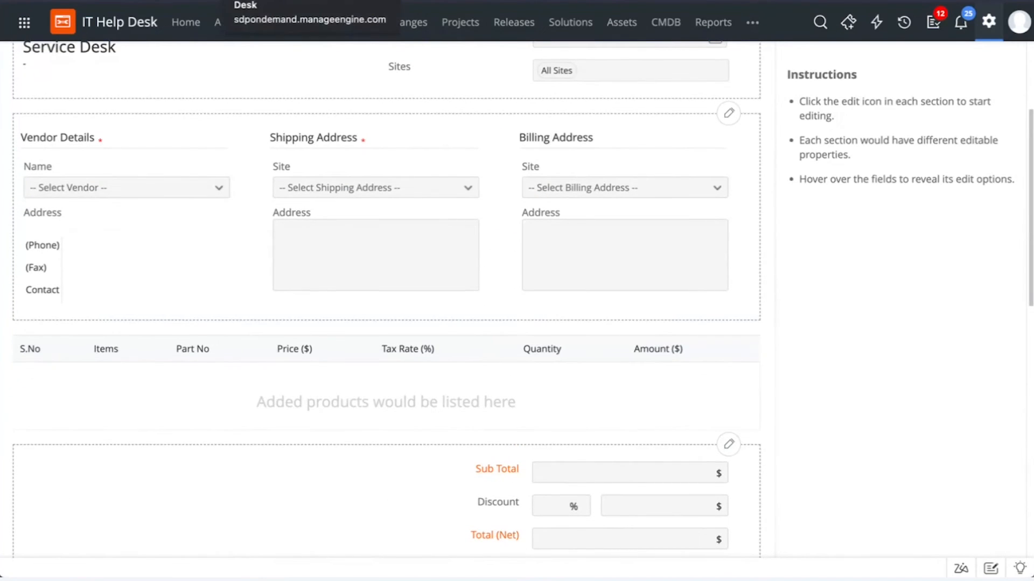
Switch to the New Purchase Order form, look over its fields, and set the vendor to DELL.
{"action": "left_click", "coordinate": [286, 1]}
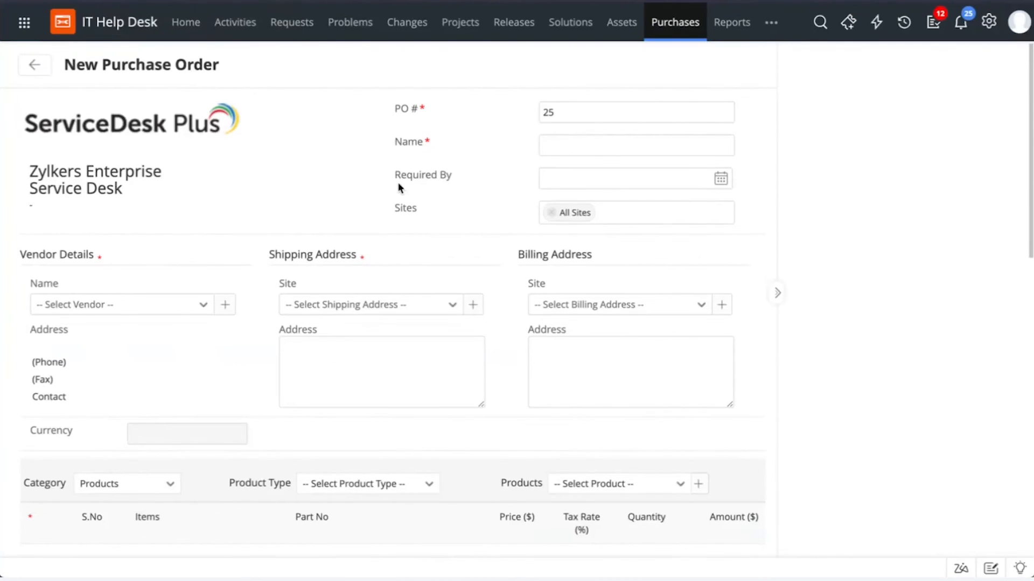
{"action": "scroll", "coordinate": [483, 221], "scroll_direction": "down", "scroll_amount": 4}
{"action": "scroll", "coordinate": [482, 221], "scroll_direction": "down", "scroll_amount": 1}
{"action": "scroll", "coordinate": [482, 221], "scroll_direction": "up", "scroll_amount": 5}
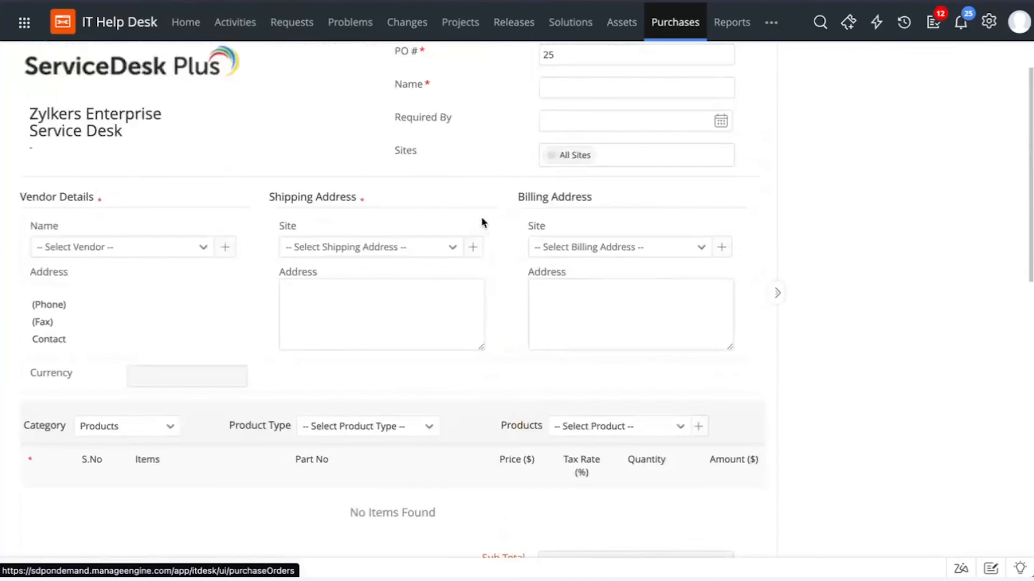
{"action": "scroll", "coordinate": [483, 221], "scroll_direction": "down", "scroll_amount": 1}
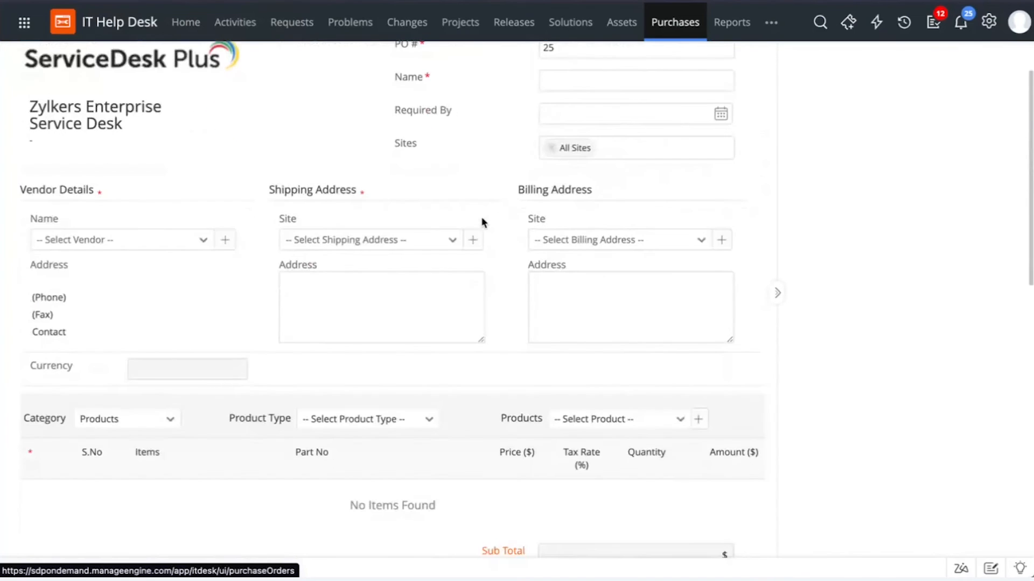
{"action": "left_click", "coordinate": [204, 238]}
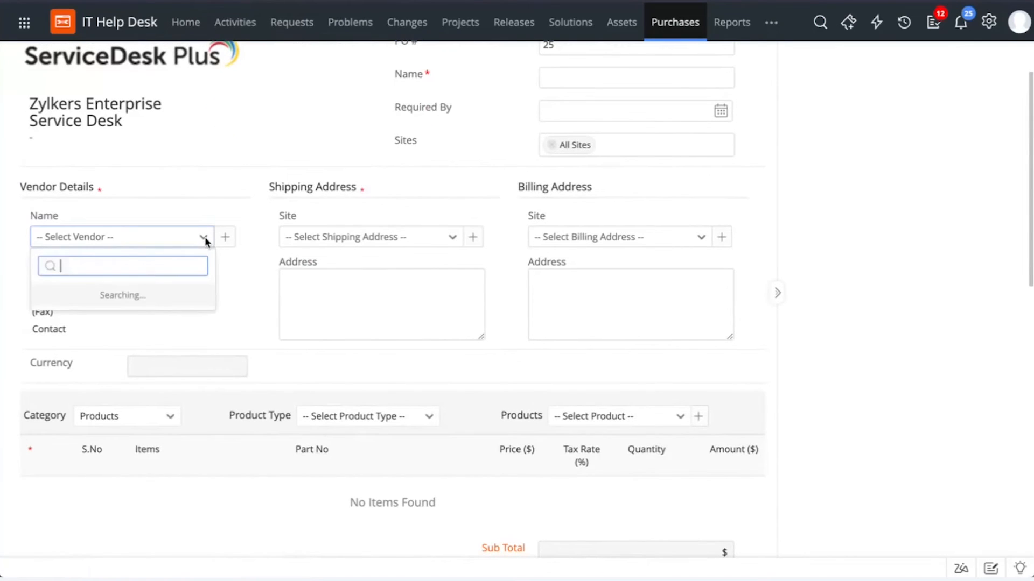
{"action": "type", "text": "dell"}
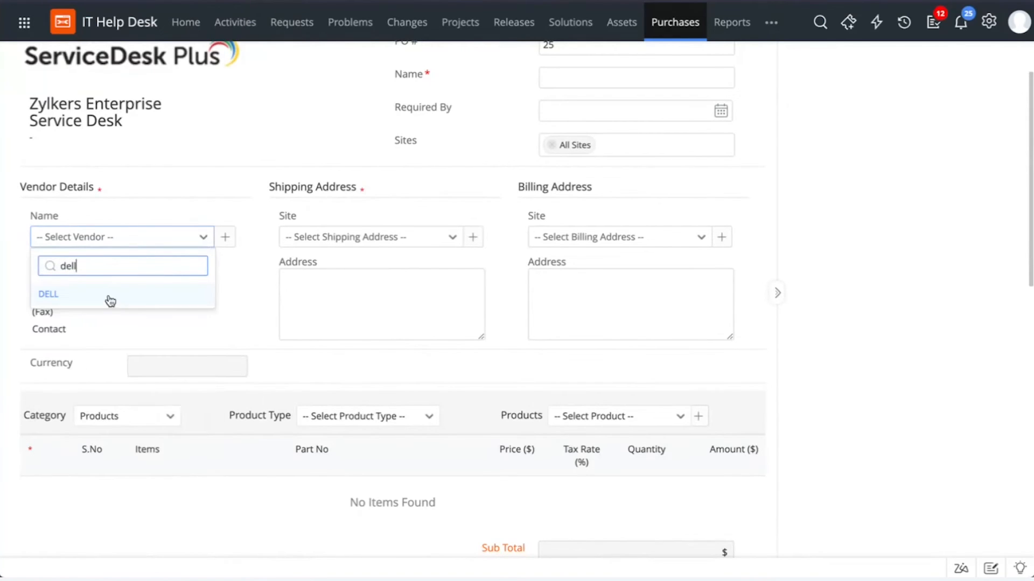
{"action": "left_click", "coordinate": [106, 297]}
{"action": "scroll", "coordinate": [425, 226], "scroll_direction": "down", "scroll_amount": 1}
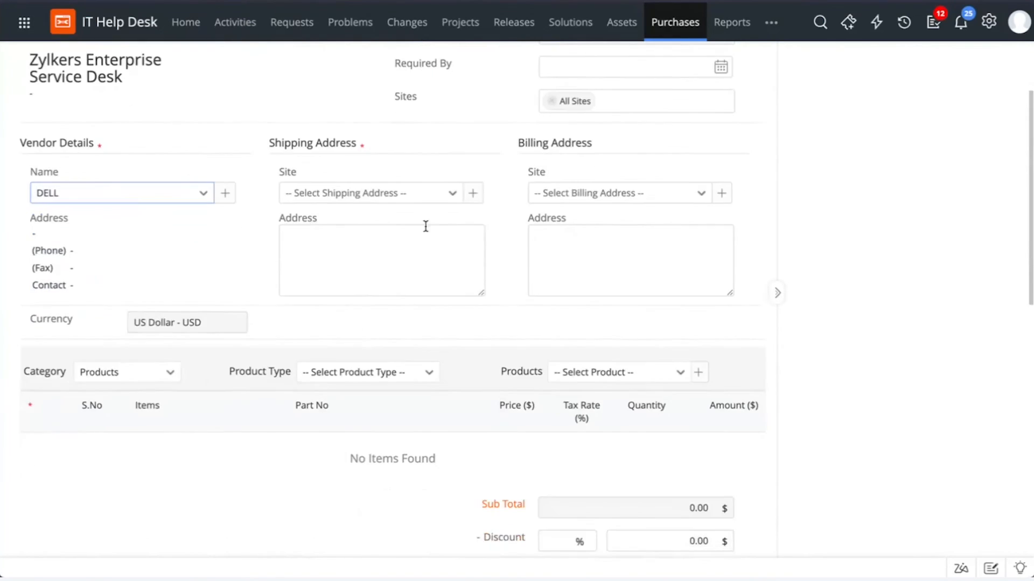
Set the purchase order's shipping address site to California.
{"action": "left_click", "coordinate": [451, 195]}
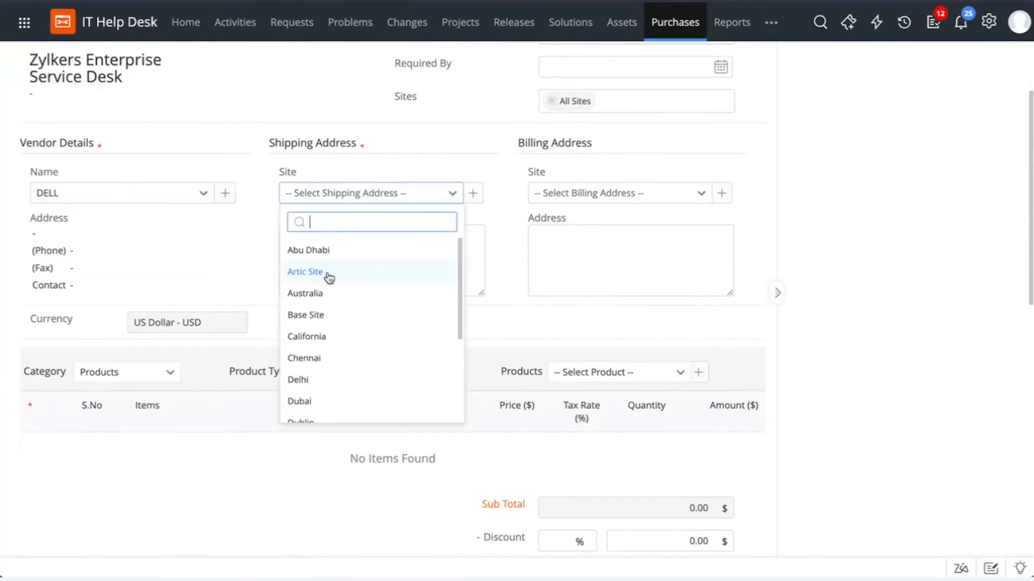
{"action": "scroll", "coordinate": [344, 351], "scroll_direction": "down", "scroll_amount": 3}
{"action": "scroll", "coordinate": [344, 351], "scroll_direction": "down", "scroll_amount": 1}
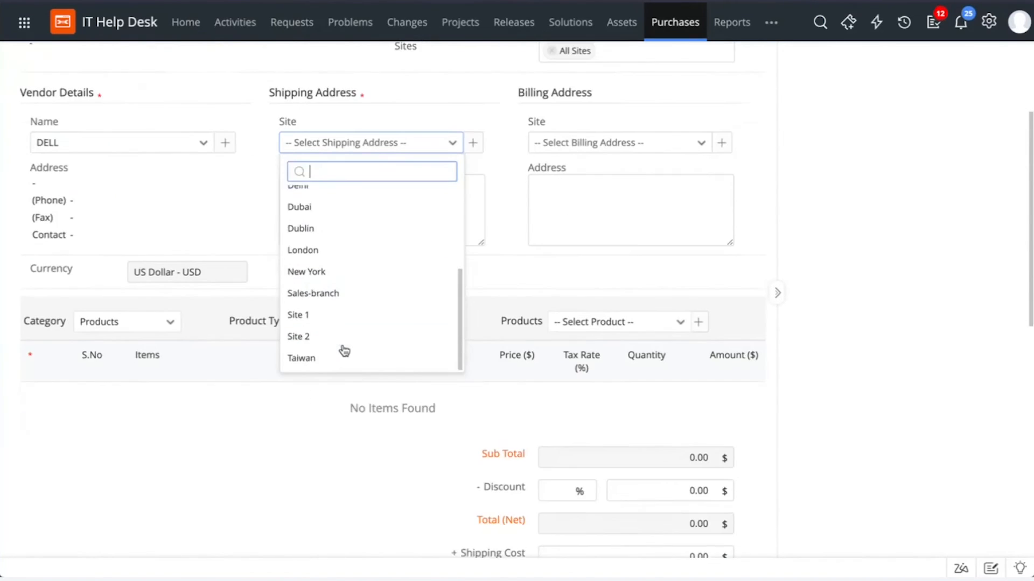
{"action": "scroll", "coordinate": [344, 351], "scroll_direction": "up", "scroll_amount": 2}
{"action": "scroll", "coordinate": [344, 352], "scroll_direction": "down", "scroll_amount": 1}
{"action": "scroll", "coordinate": [241, 283], "scroll_direction": "up", "scroll_amount": 2}
{"action": "scroll", "coordinate": [239, 279], "scroll_direction": "up", "scroll_amount": 1}
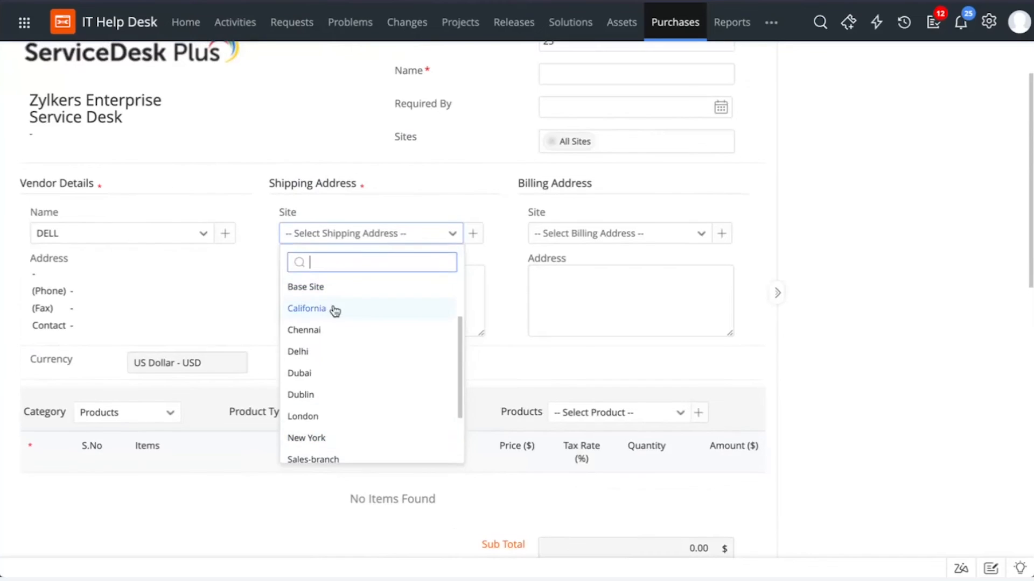
{"action": "left_click", "coordinate": [332, 307]}
{"action": "left_click", "coordinate": [613, 235]}
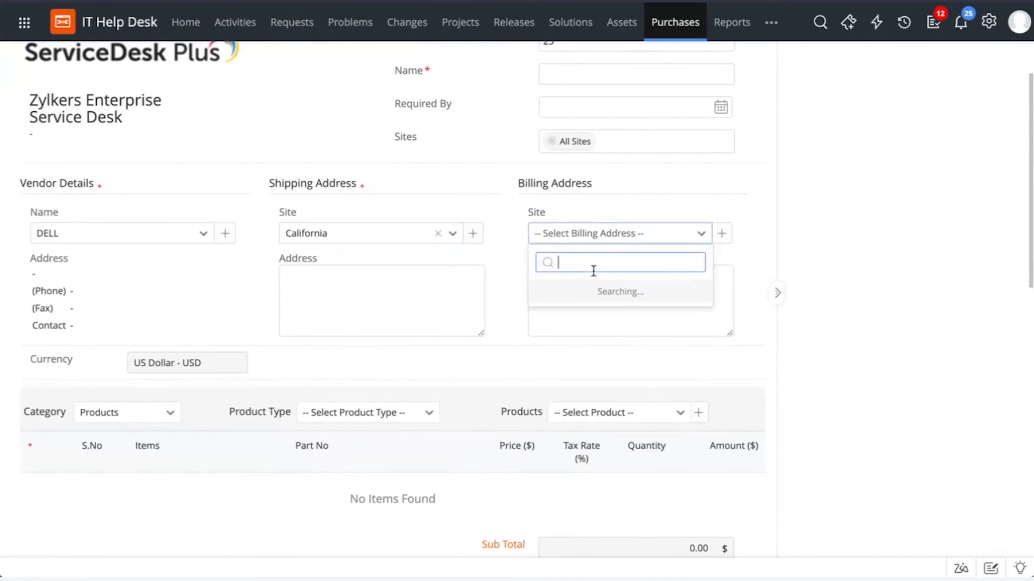
{"action": "left_click", "coordinate": [199, 322]}
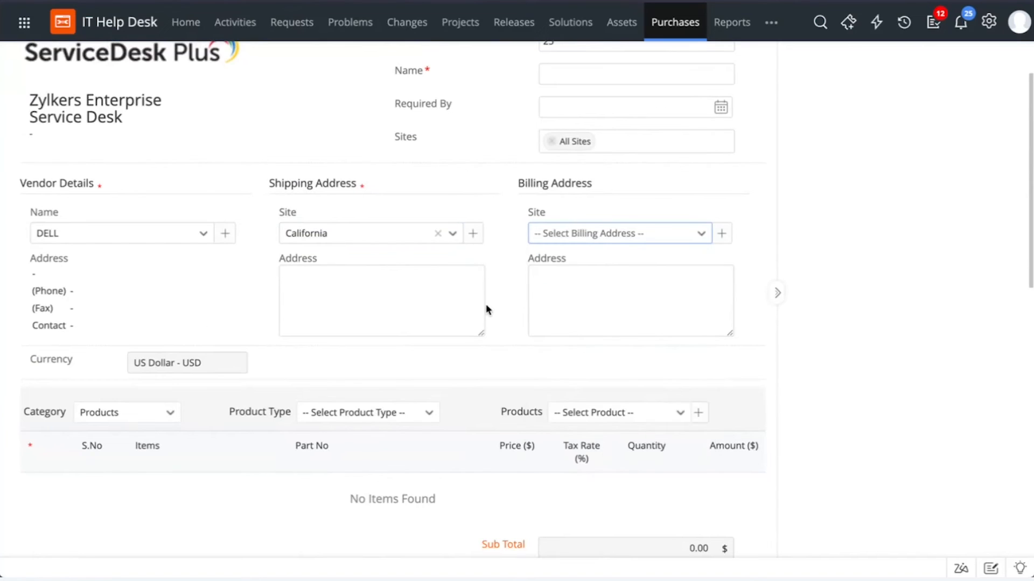
Add the Dell XPS 15 from the Workstation product type in the Products category to the purchase order's items.
{"action": "scroll", "coordinate": [487, 307], "scroll_direction": "down", "scroll_amount": 1}
{"action": "scroll", "coordinate": [486, 307], "scroll_direction": "down", "scroll_amount": 2}
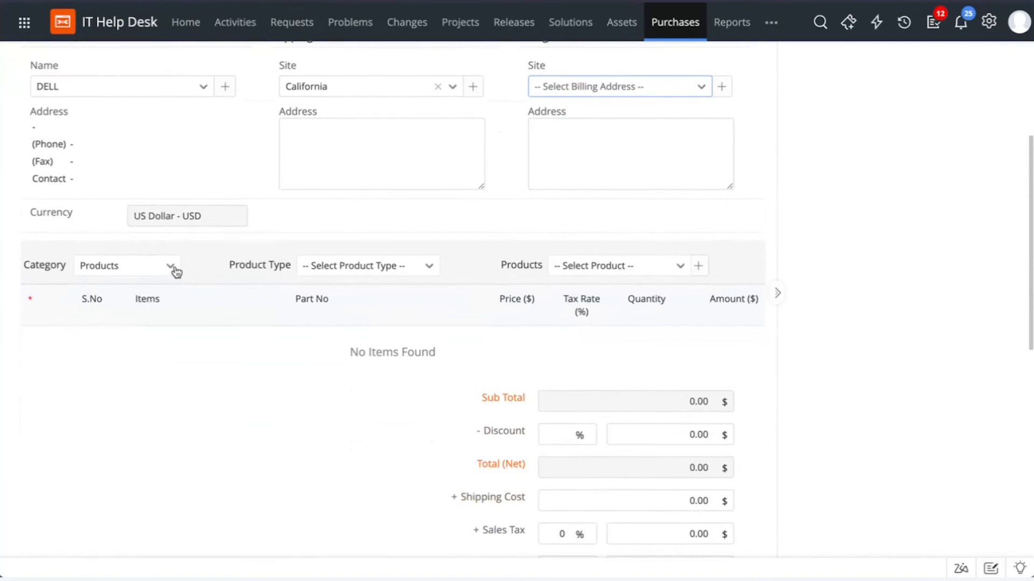
{"action": "left_click", "coordinate": [171, 266]}
{"action": "left_click", "coordinate": [130, 329]}
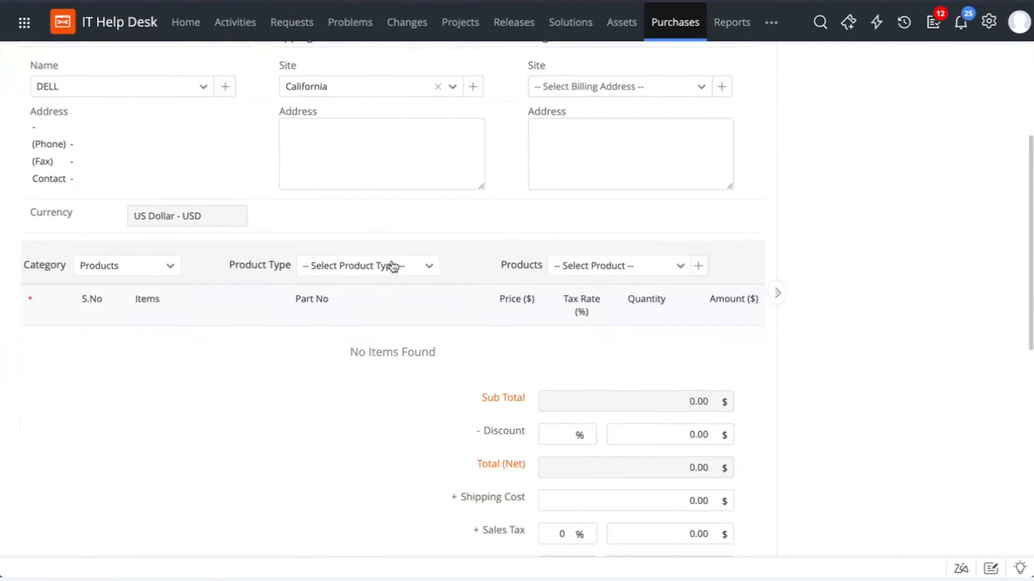
{"action": "left_click", "coordinate": [393, 265]}
{"action": "left_click", "coordinate": [356, 344]}
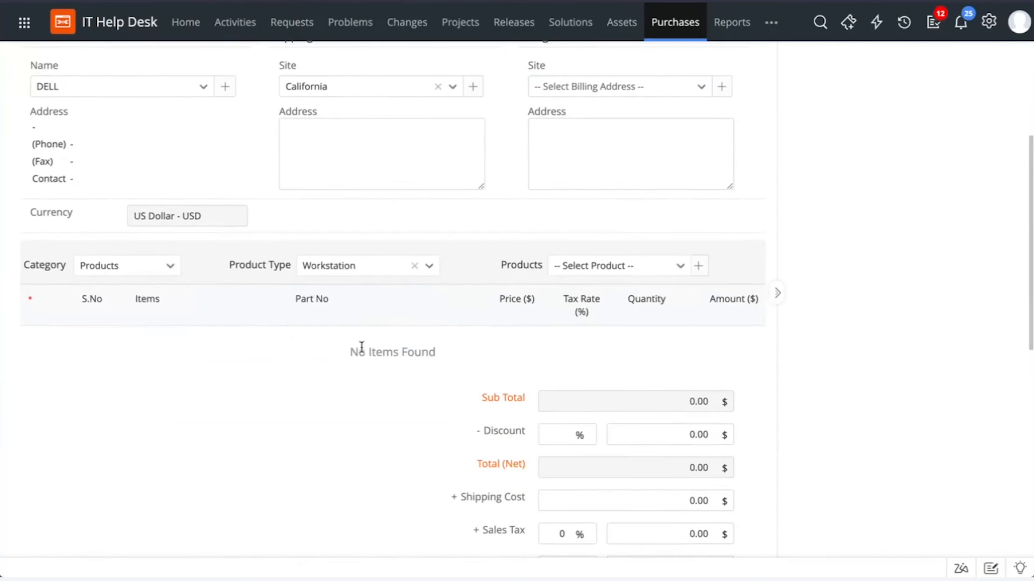
{"action": "left_click", "coordinate": [640, 266]}
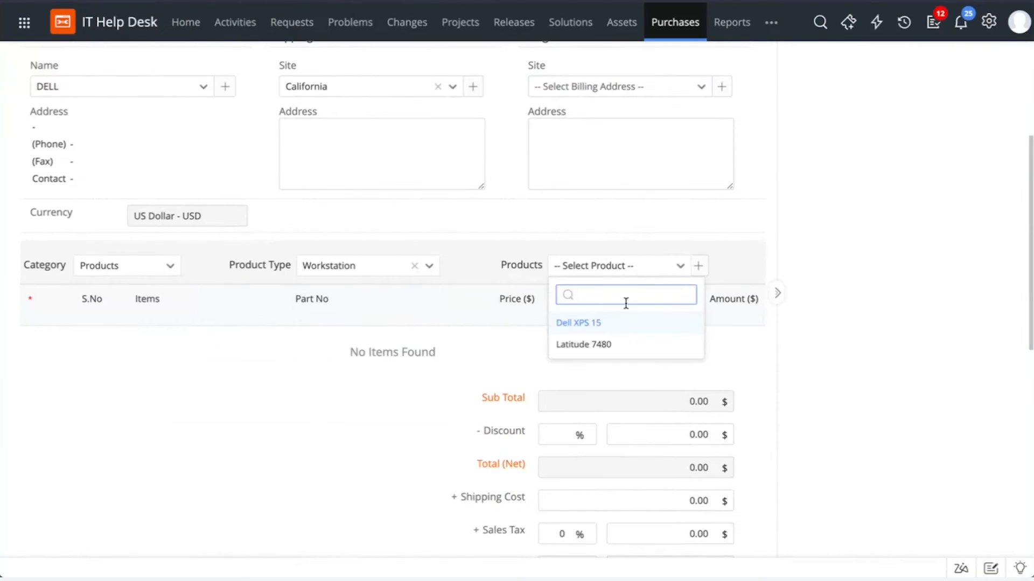
{"action": "left_click", "coordinate": [623, 330]}
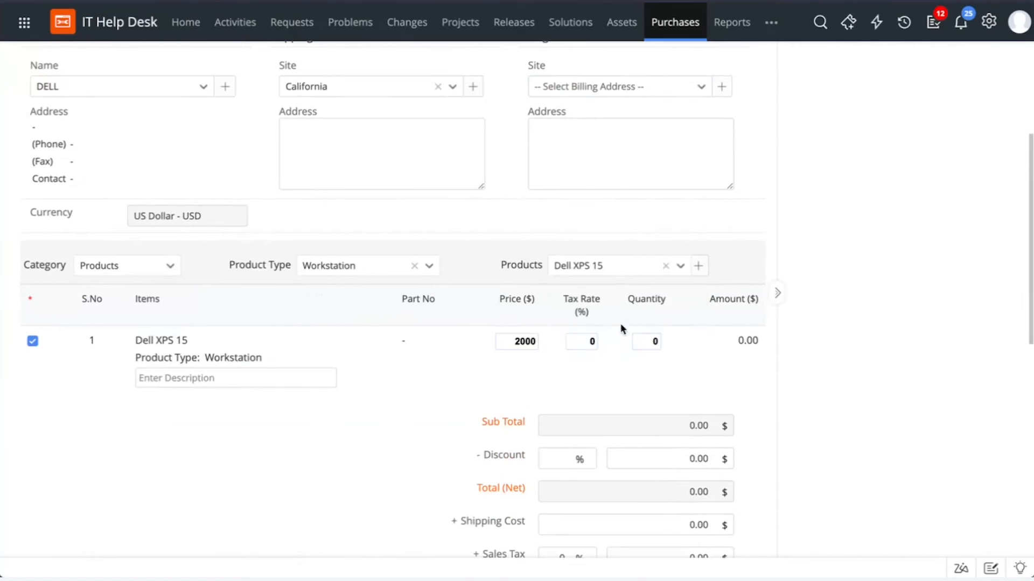
Set the Dell XPS 15 line item's tax rate to 8% and its quantity to 5.
{"action": "scroll", "coordinate": [573, 382], "scroll_direction": "down", "scroll_amount": 1}
{"action": "left_click", "coordinate": [590, 325]}
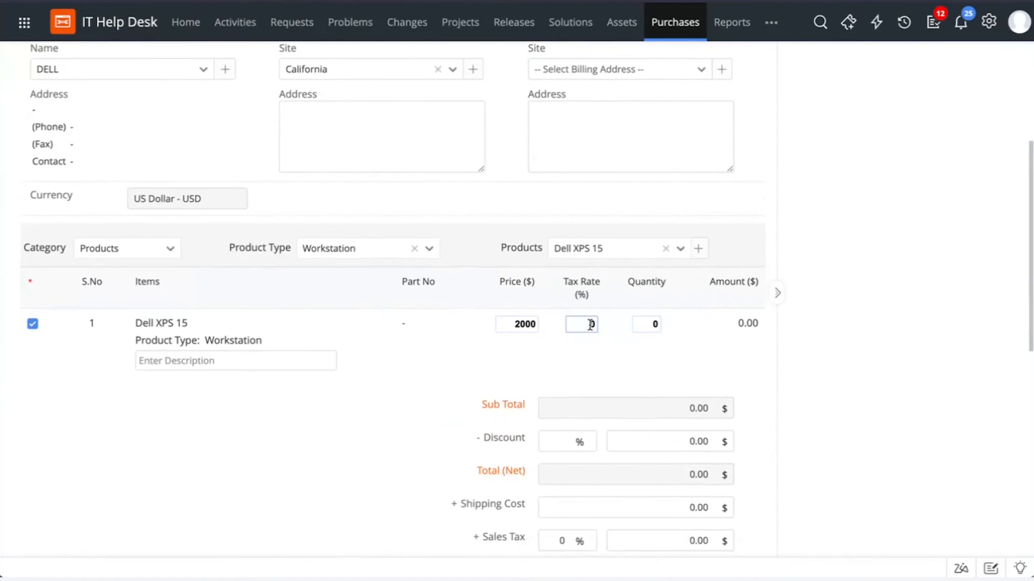
{"action": "key", "text": "BackSpace"}
{"action": "type", "text": "8"}
{"action": "left_click", "coordinate": [653, 323]}
{"action": "key", "text": "BackSpace"}
{"action": "type", "text": "5"}
{"action": "left_click", "coordinate": [735, 353]}
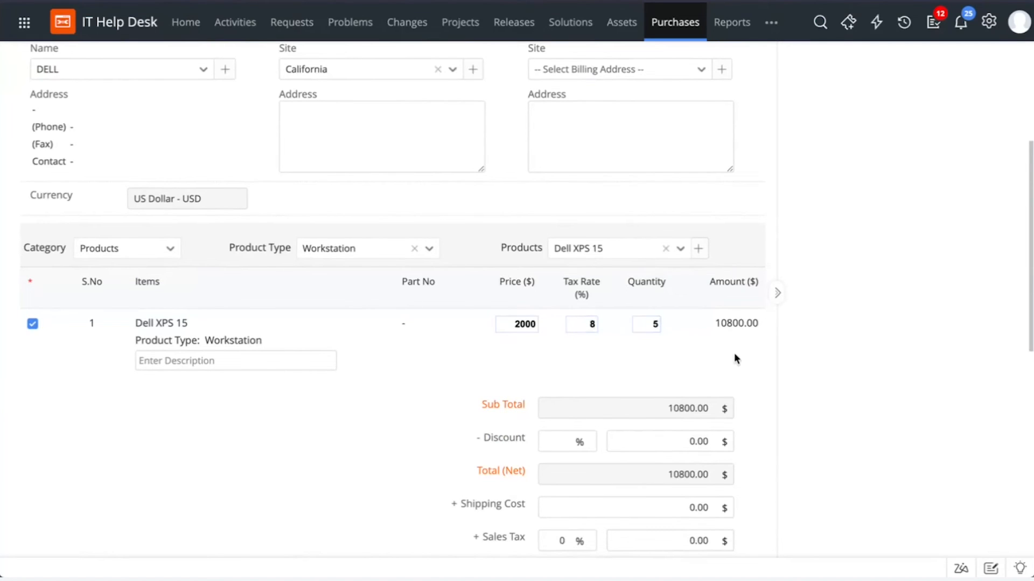
Review the purchase order's cost breakdown, General Information, Attachments and signing authority fields.
{"action": "scroll", "coordinate": [478, 355], "scroll_direction": "down", "scroll_amount": 3}
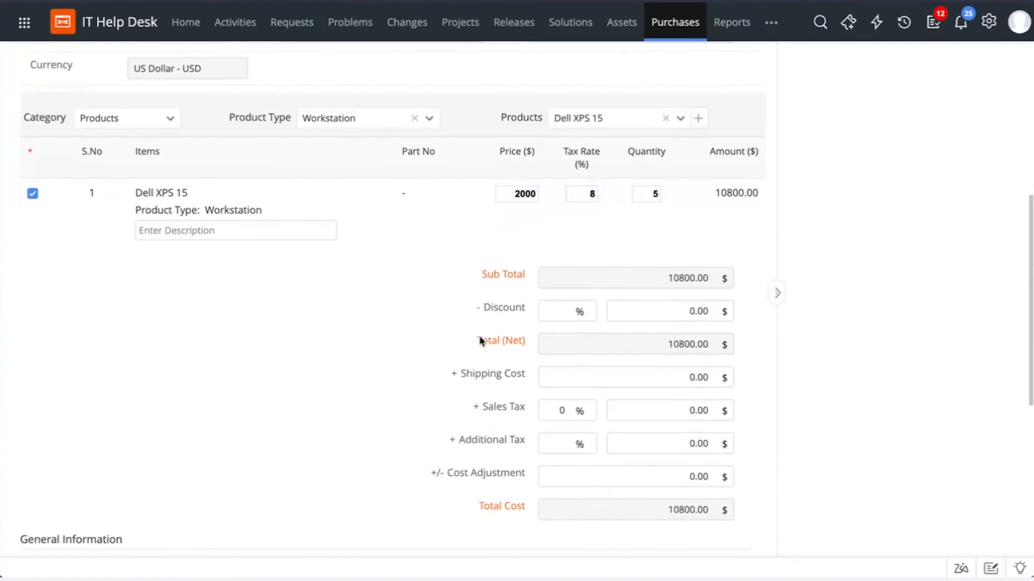
{"action": "scroll", "coordinate": [480, 341], "scroll_direction": "down", "scroll_amount": 1}
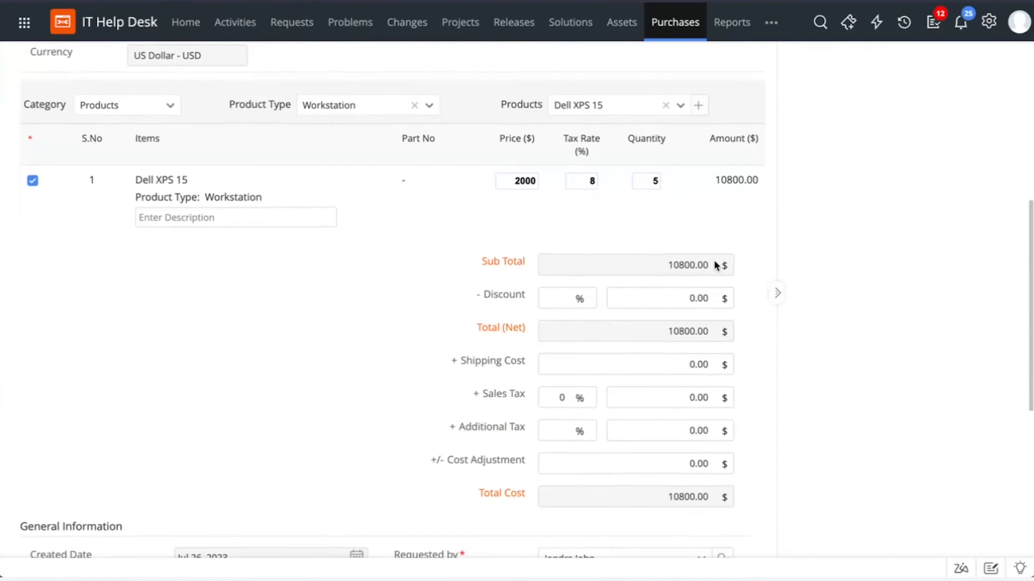
{"action": "scroll", "coordinate": [713, 263], "scroll_direction": "down", "scroll_amount": 1}
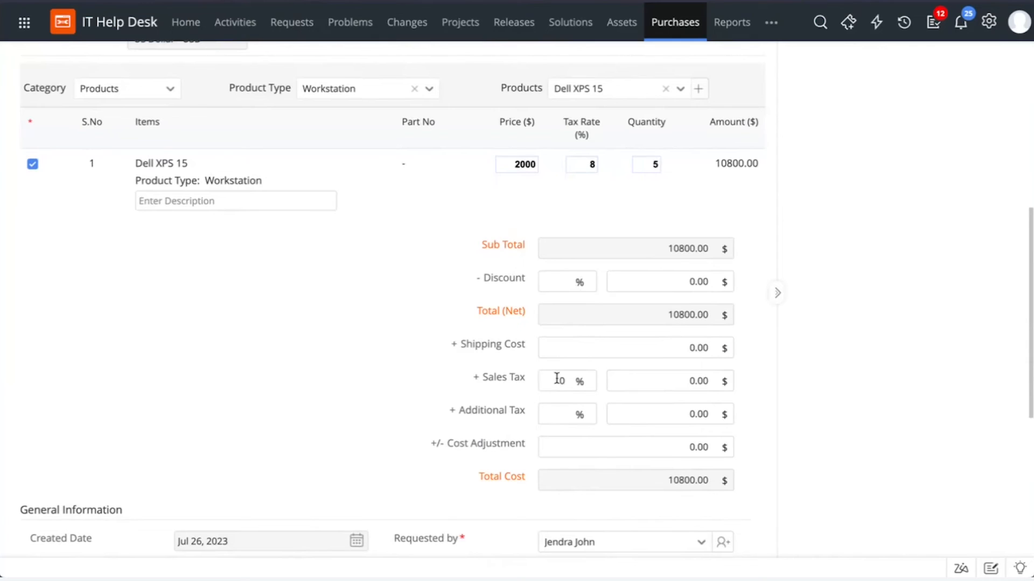
{"action": "scroll", "coordinate": [631, 371], "scroll_direction": "down", "scroll_amount": 5}
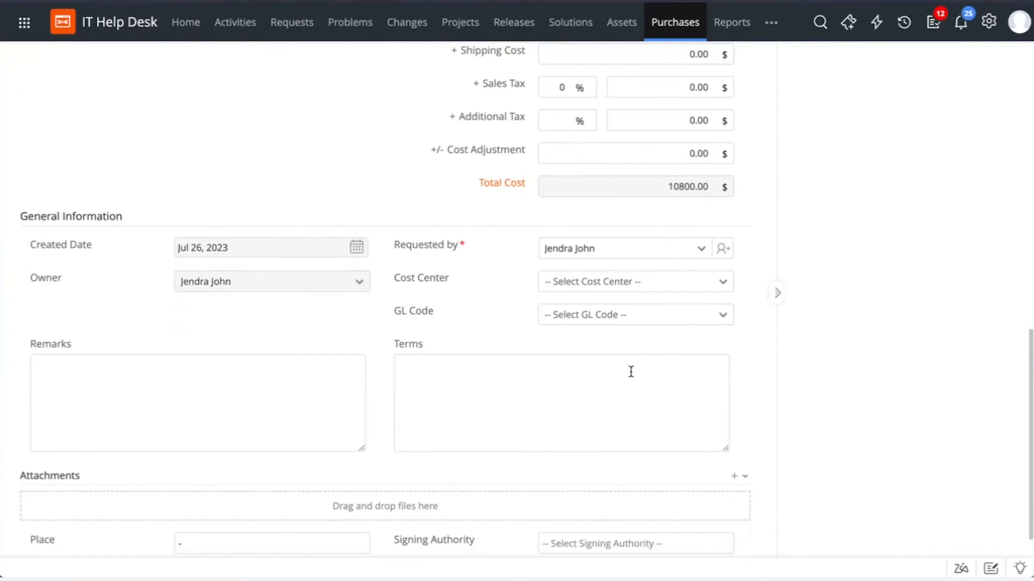
{"action": "scroll", "coordinate": [631, 371], "scroll_direction": "down", "scroll_amount": 1}
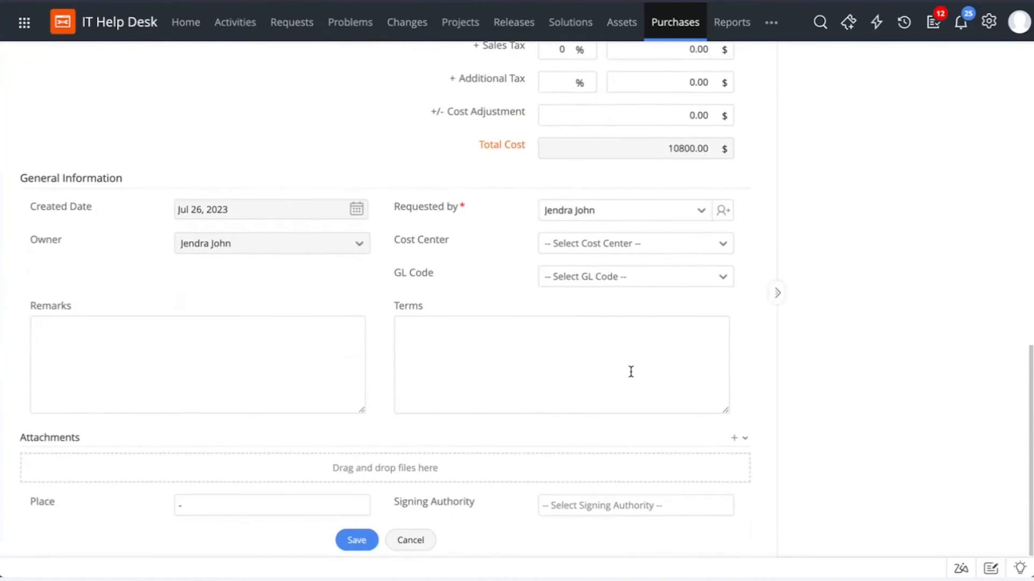
{"action": "scroll", "coordinate": [628, 356], "scroll_direction": "up", "scroll_amount": 10}
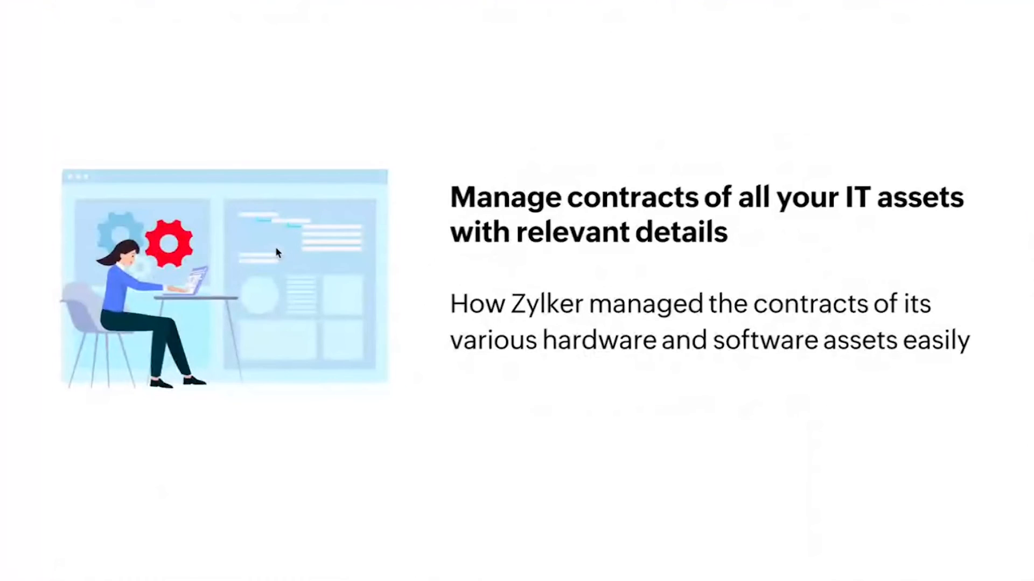
{"action": "key", "text": "Right"}
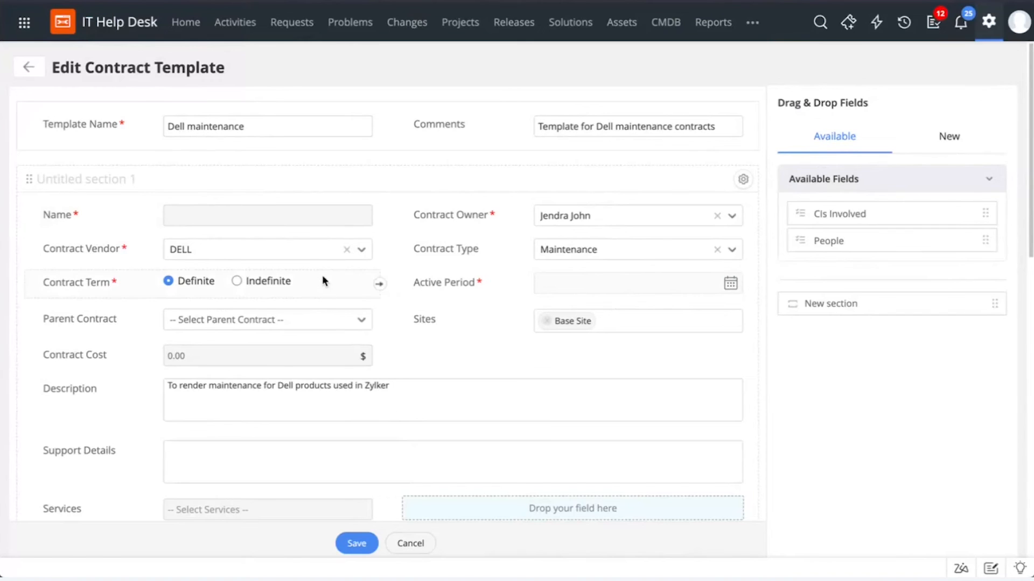
Examine the Dell maintenance contract template's general fields, Associated Assets, Attachments, expiry notification and auto-renewal sections.
{"action": "scroll", "coordinate": [322, 276], "scroll_direction": "down", "scroll_amount": 3}
{"action": "scroll", "coordinate": [322, 276], "scroll_direction": "up", "scroll_amount": 3}
{"action": "scroll", "coordinate": [476, 228], "scroll_direction": "down", "scroll_amount": 3}
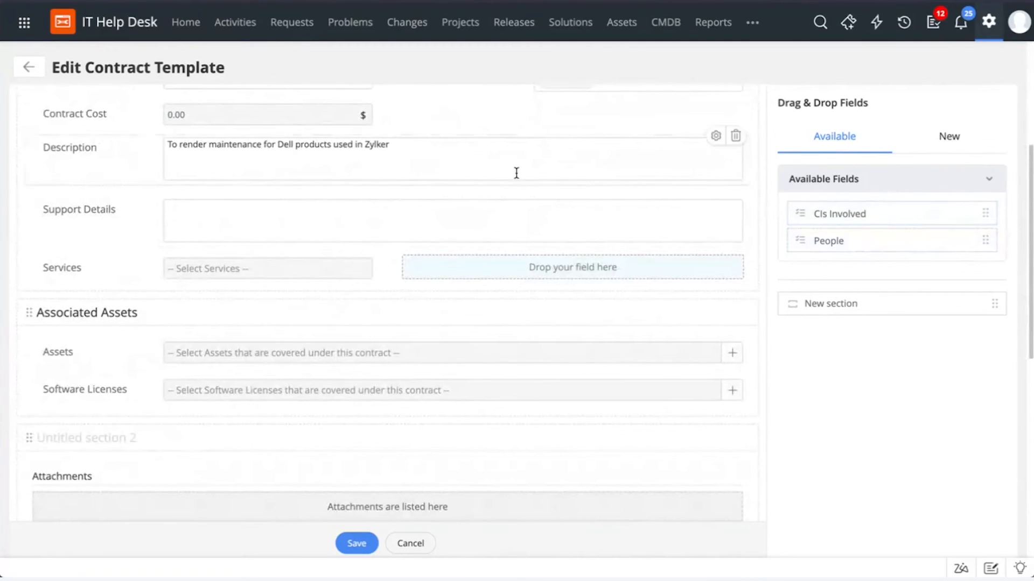
{"action": "scroll", "coordinate": [514, 229], "scroll_direction": "down", "scroll_amount": 3}
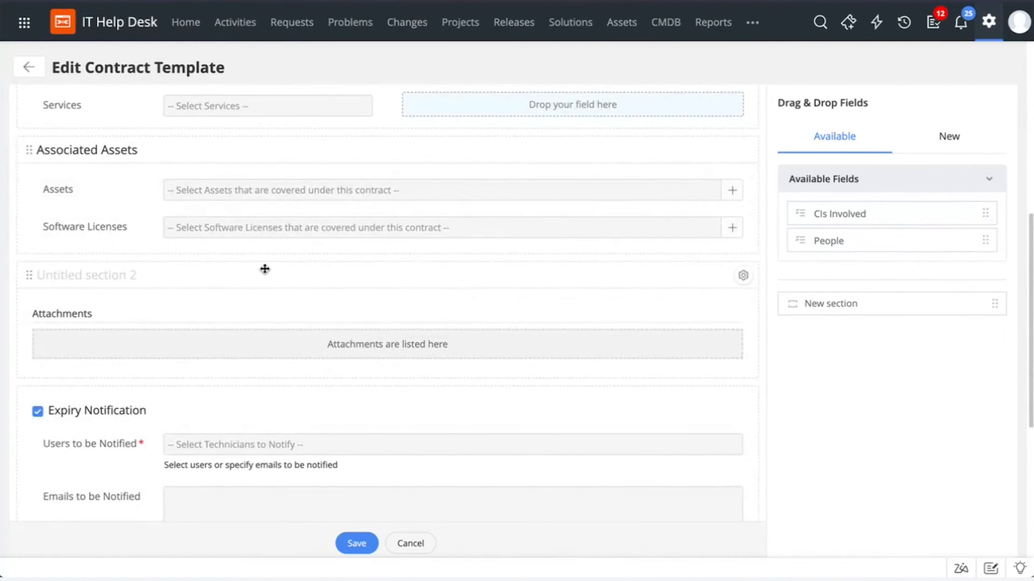
{"action": "scroll", "coordinate": [266, 266], "scroll_direction": "down", "scroll_amount": 3}
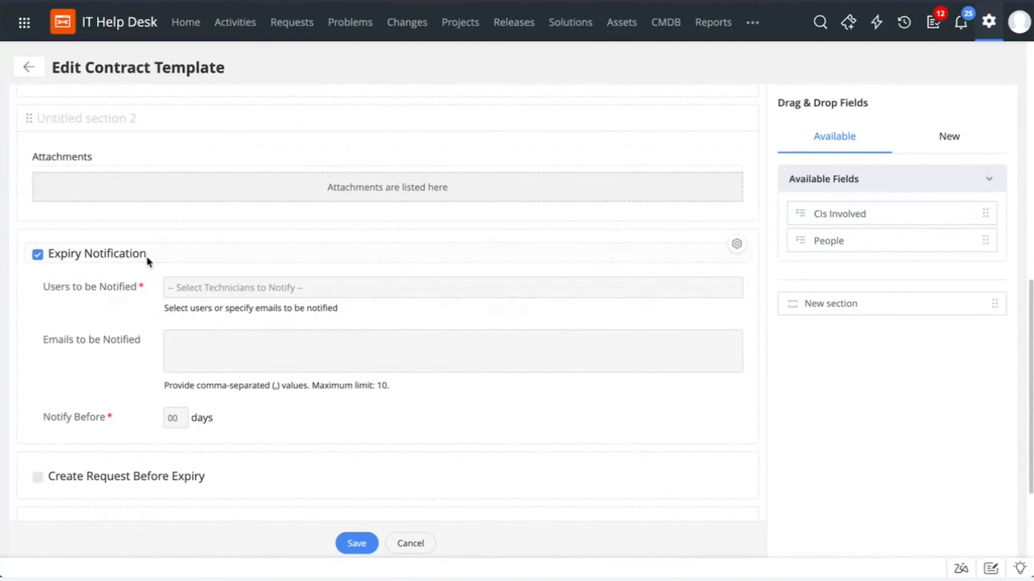
{"action": "scroll", "coordinate": [186, 334], "scroll_direction": "down", "scroll_amount": 3}
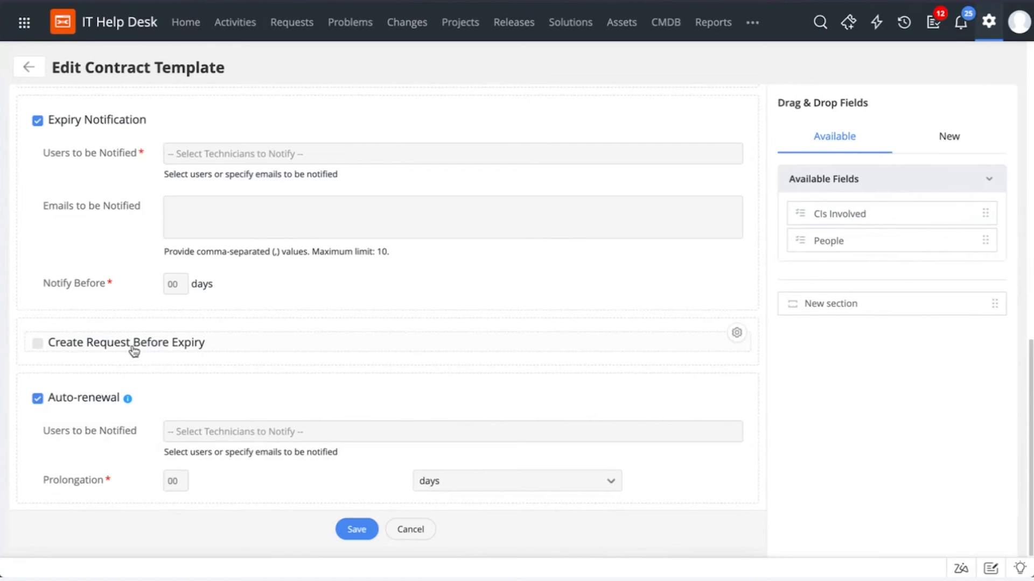
Disable Auto-renewal and enable Create Request Before Expiry in the Dell maintenance contract template.
{"action": "left_click", "coordinate": [37, 399]}
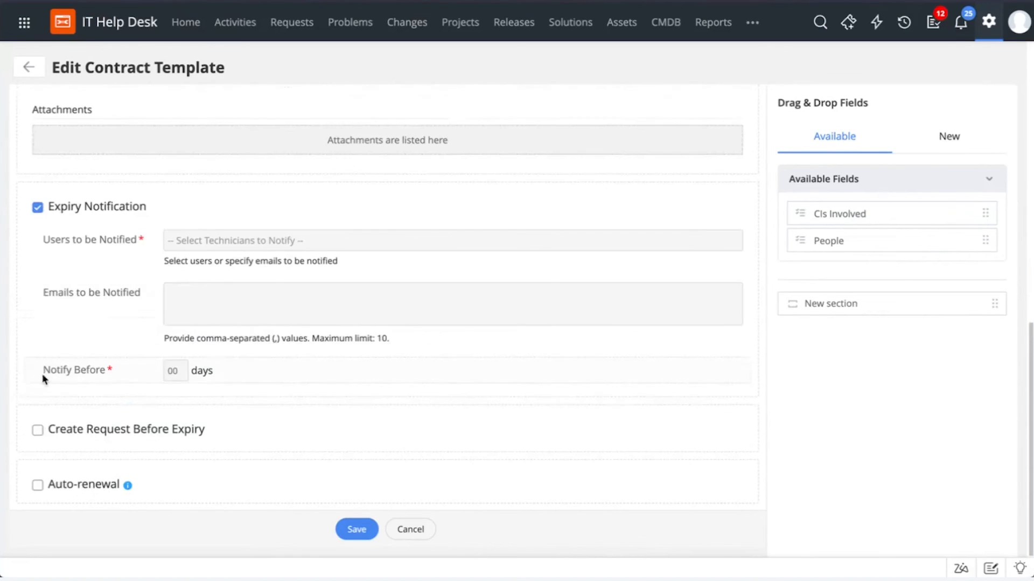
{"action": "left_click", "coordinate": [39, 431]}
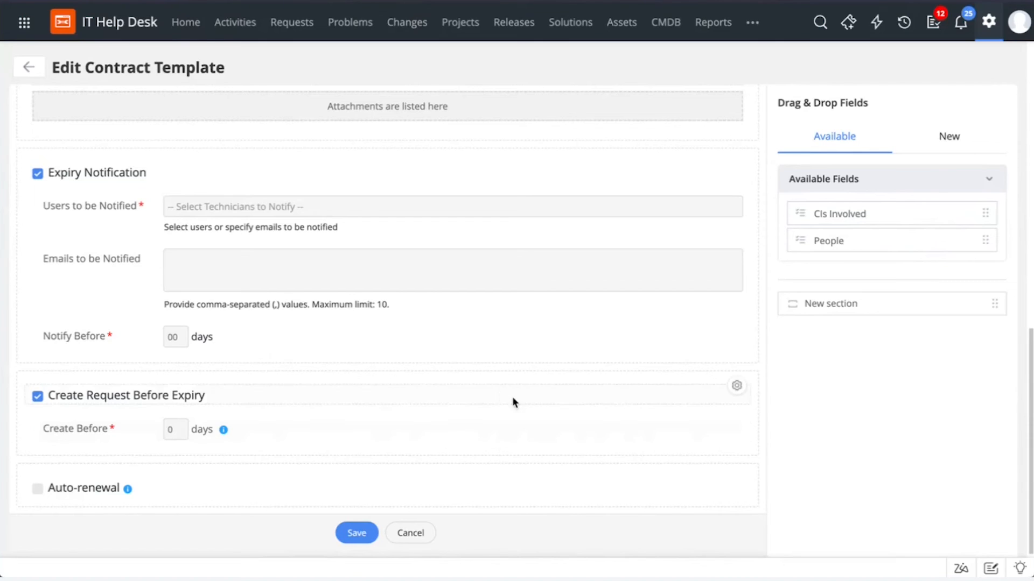
{"action": "scroll", "coordinate": [499, 392], "scroll_direction": "up", "scroll_amount": 6}
{"action": "scroll", "coordinate": [489, 290], "scroll_direction": "up", "scroll_amount": 6}
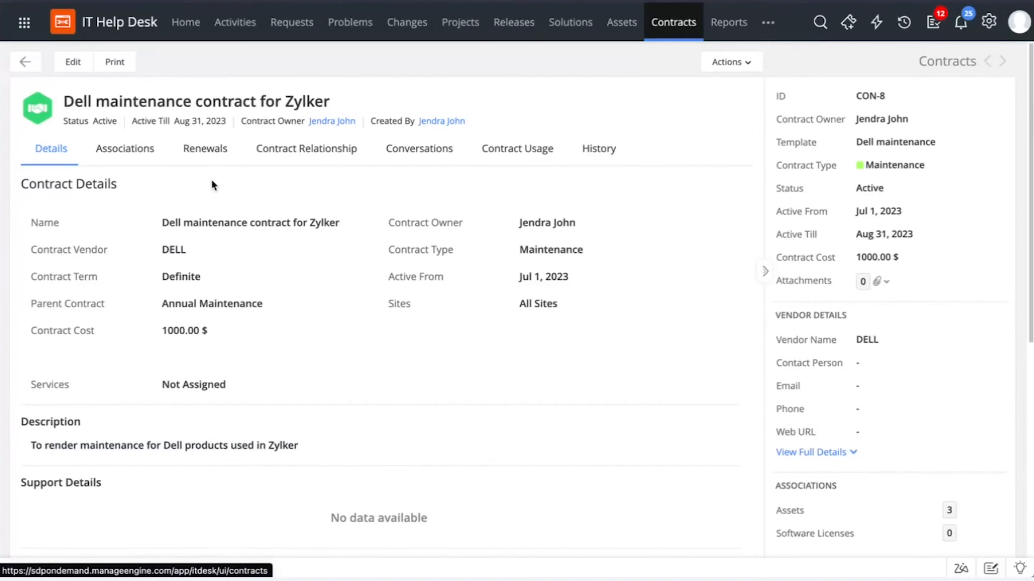
Review the Dell maintenance contract's details, notification and auto-renewal settings, and view its associated assets.
{"action": "scroll", "coordinate": [205, 393], "scroll_direction": "down", "scroll_amount": 2}
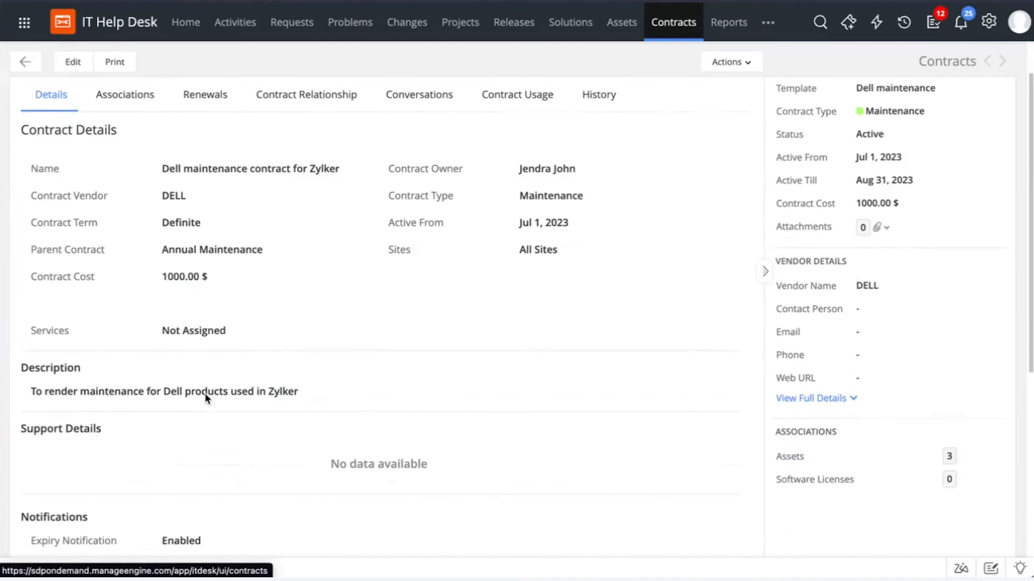
{"action": "scroll", "coordinate": [204, 399], "scroll_direction": "down", "scroll_amount": 5}
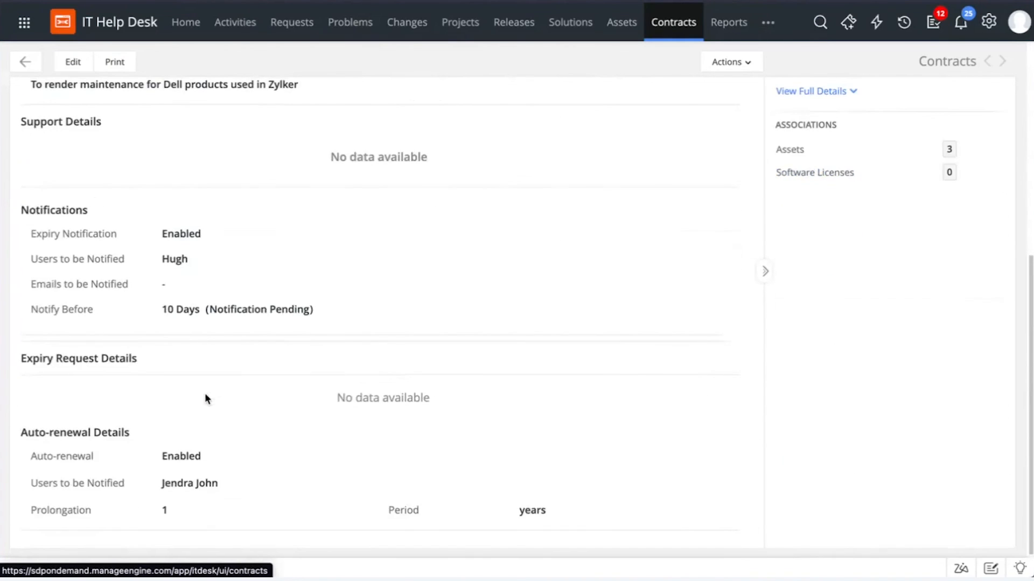
{"action": "scroll", "coordinate": [205, 345], "scroll_direction": "up", "scroll_amount": 7}
{"action": "left_click", "coordinate": [140, 156]}
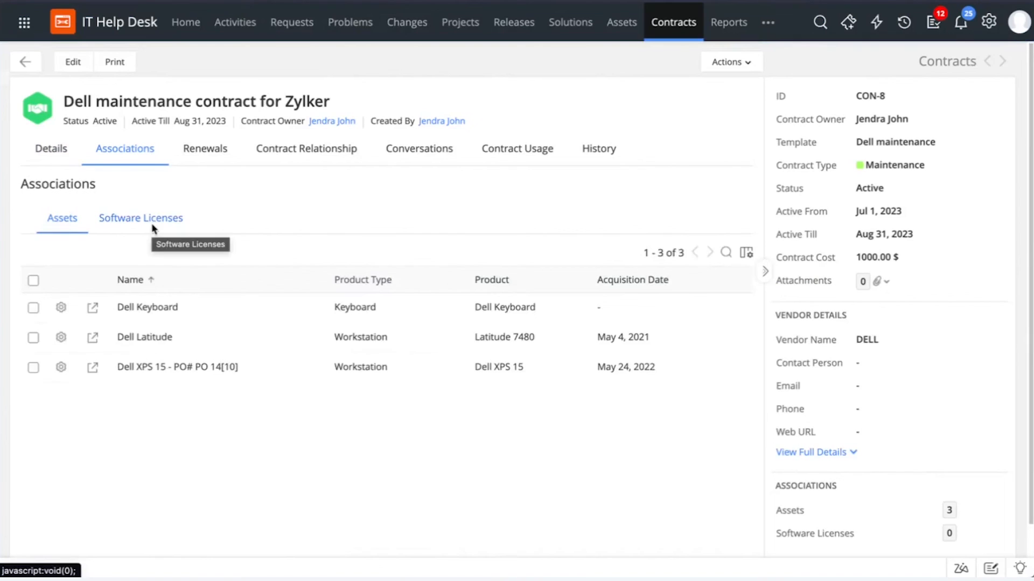
Review the Dell maintenance contract's associated software licenses and its parent contract relationship.
{"action": "left_click", "coordinate": [153, 223]}
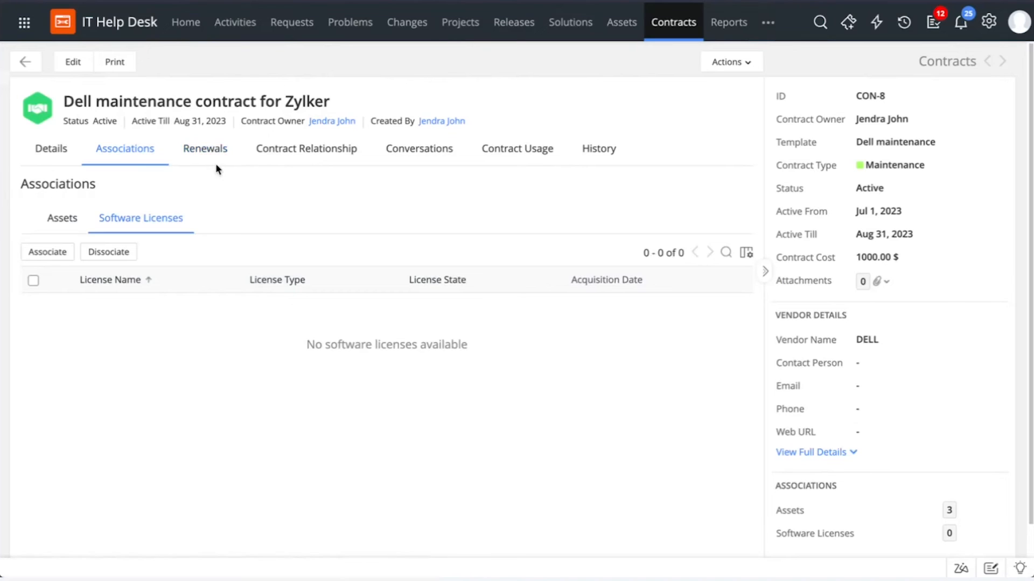
{"action": "left_click", "coordinate": [290, 154]}
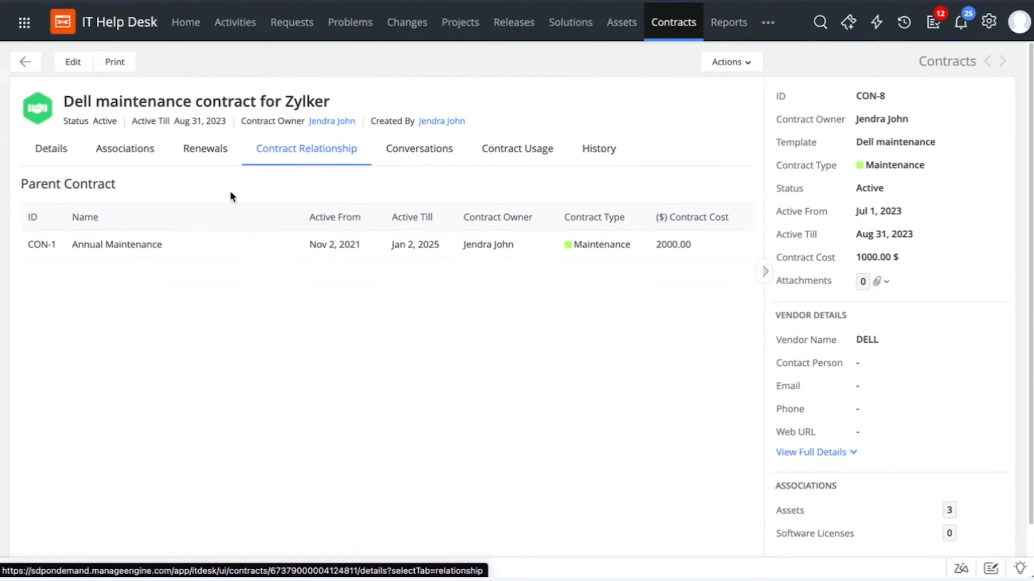
{"action": "mouse_move", "coordinate": [122, 249]}
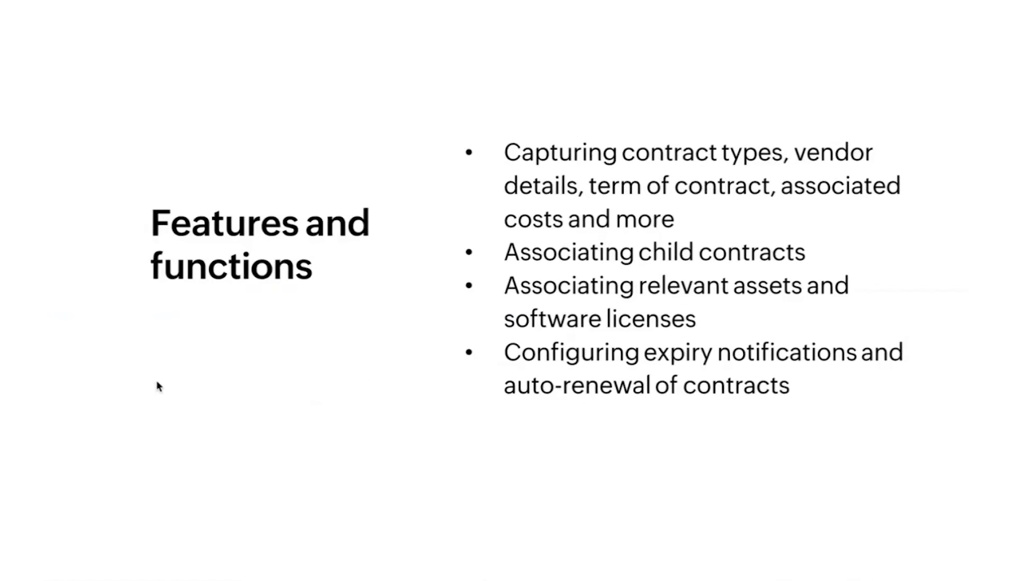
{"action": "key", "text": "Right"}
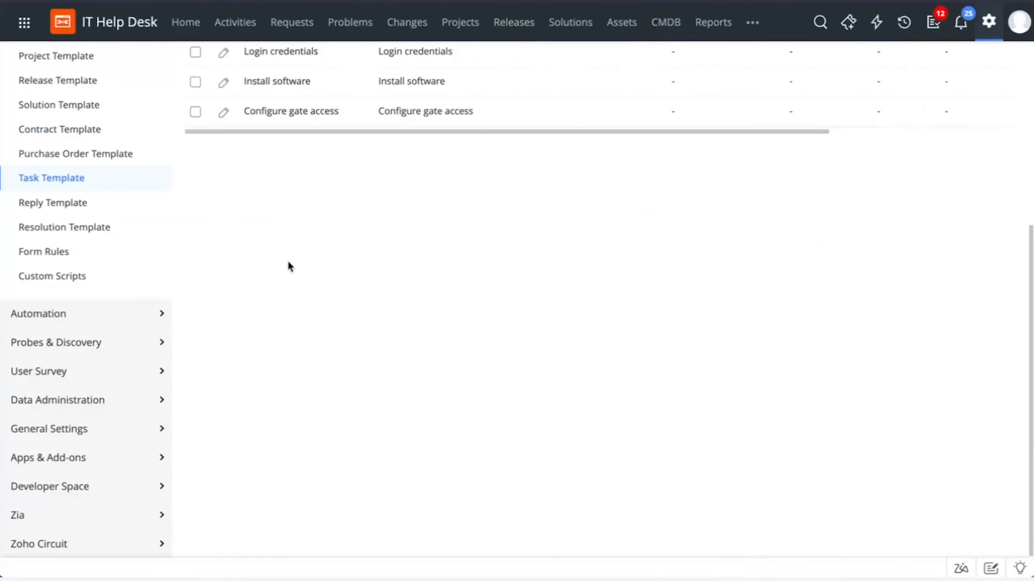
Examine the task template list and the blank new task template form's fields, and leave the form without saving.
{"action": "scroll", "coordinate": [307, 268], "scroll_direction": "up", "scroll_amount": 1}
{"action": "scroll", "coordinate": [329, 274], "scroll_direction": "up", "scroll_amount": 5}
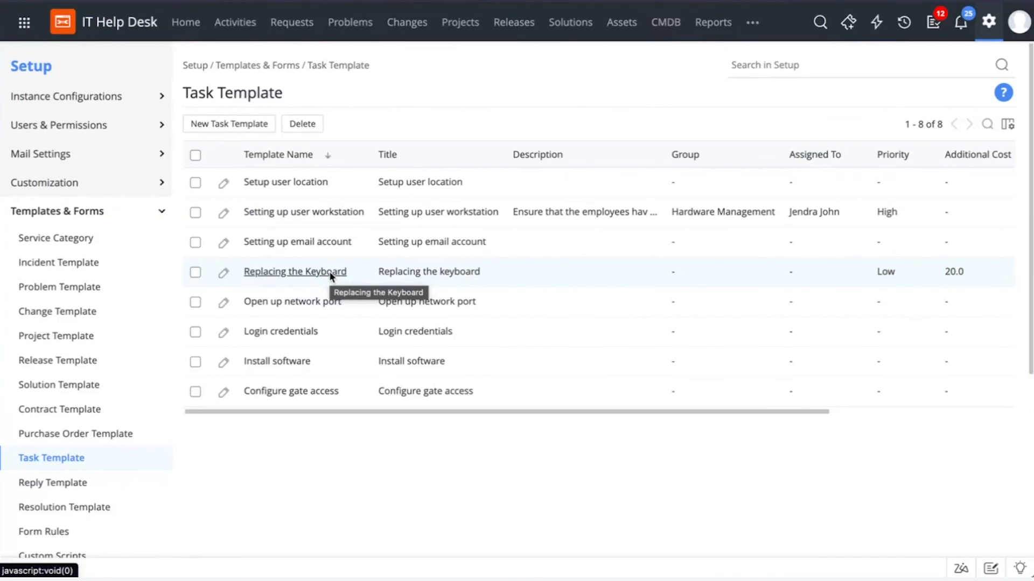
{"action": "left_click", "coordinate": [235, 129]}
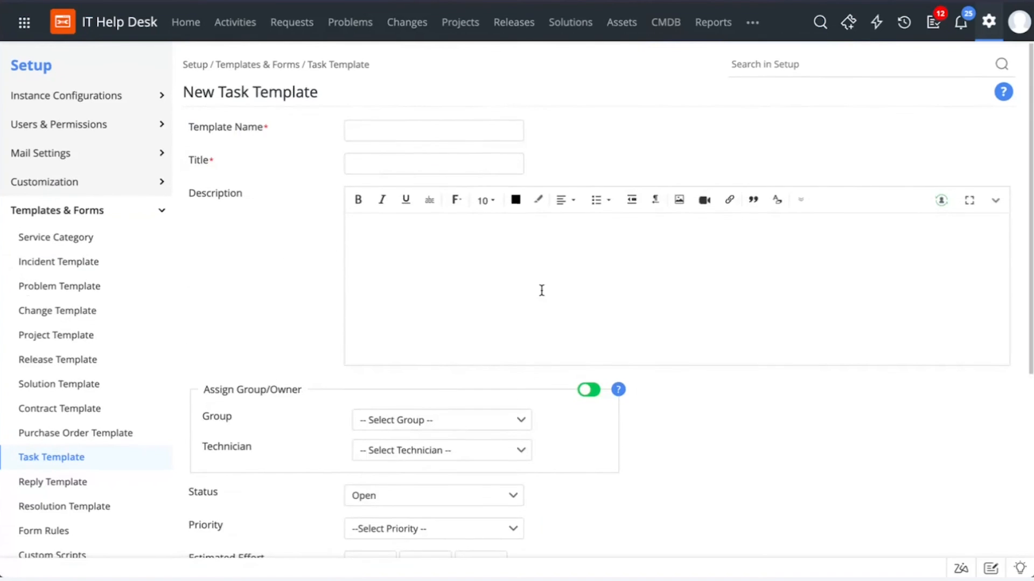
{"action": "scroll", "coordinate": [542, 291], "scroll_direction": "down", "scroll_amount": 3}
{"action": "scroll", "coordinate": [542, 290], "scroll_direction": "down", "scroll_amount": 2}
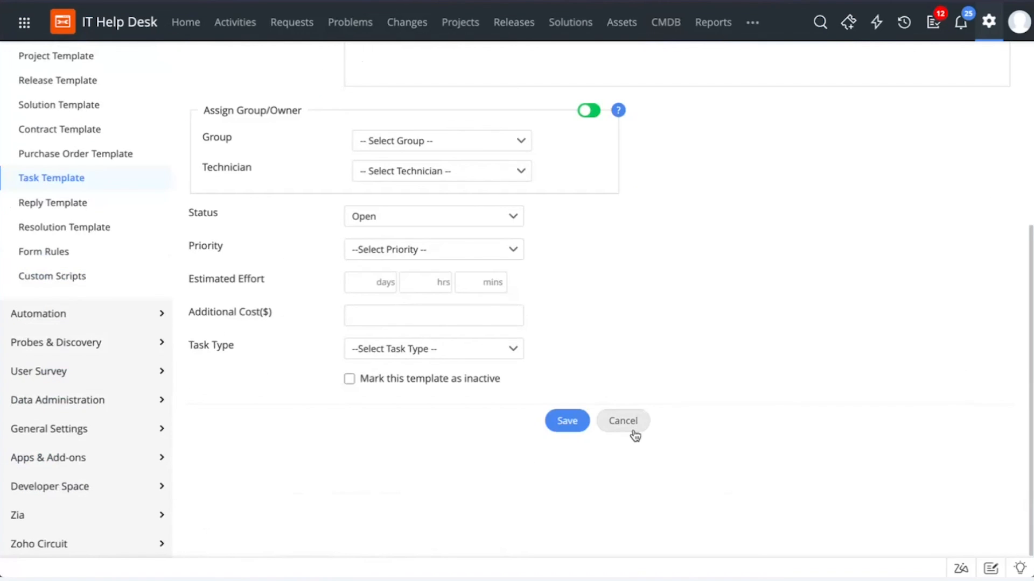
{"action": "left_click", "coordinate": [623, 421]}
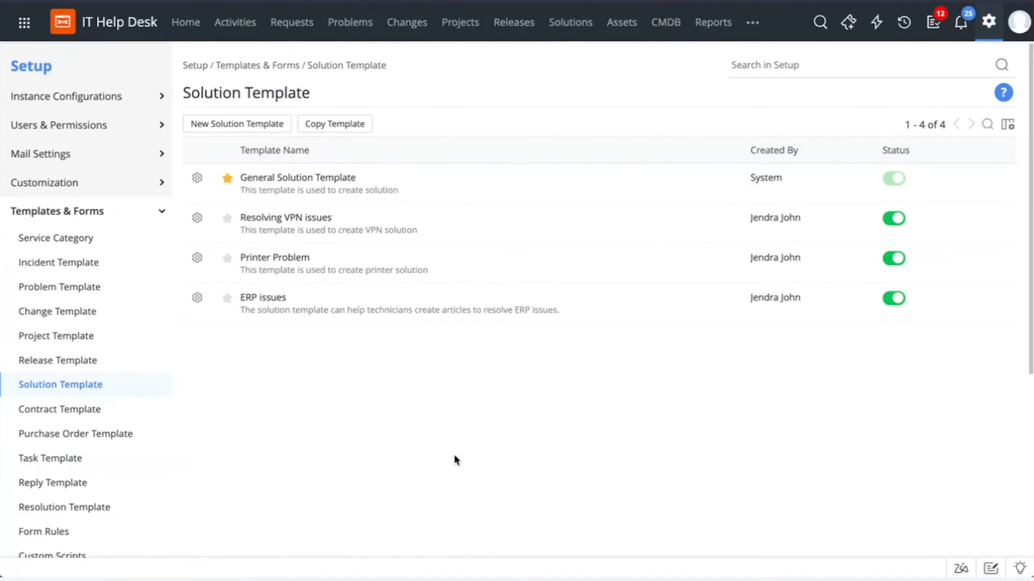
Examine the fields of the General Solution Template, from Title and Content through Topic Name, dates, Keywords and Internal Comments.
{"action": "left_click", "coordinate": [331, 183]}
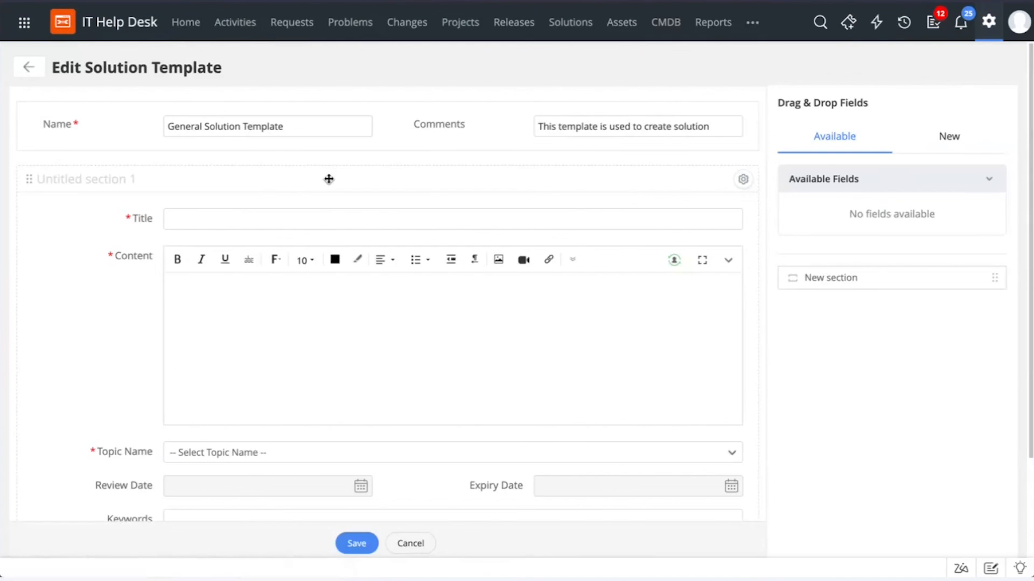
{"action": "scroll", "coordinate": [329, 180], "scroll_direction": "down", "scroll_amount": 2}
{"action": "scroll", "coordinate": [329, 183], "scroll_direction": "up", "scroll_amount": 2}
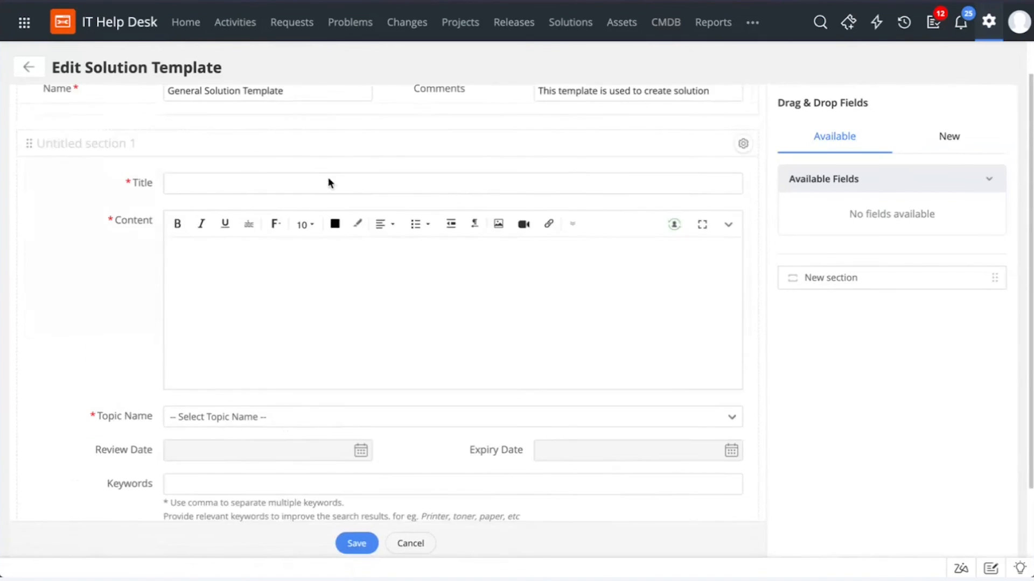
{"action": "scroll", "coordinate": [329, 178], "scroll_direction": "down", "scroll_amount": 2}
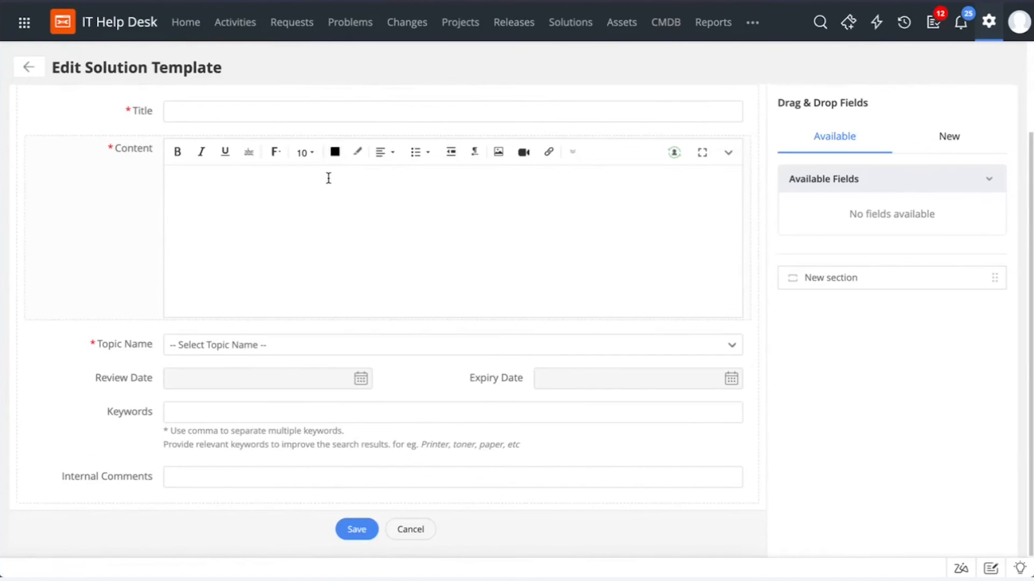
{"action": "scroll", "coordinate": [329, 178], "scroll_direction": "up", "scroll_amount": 2}
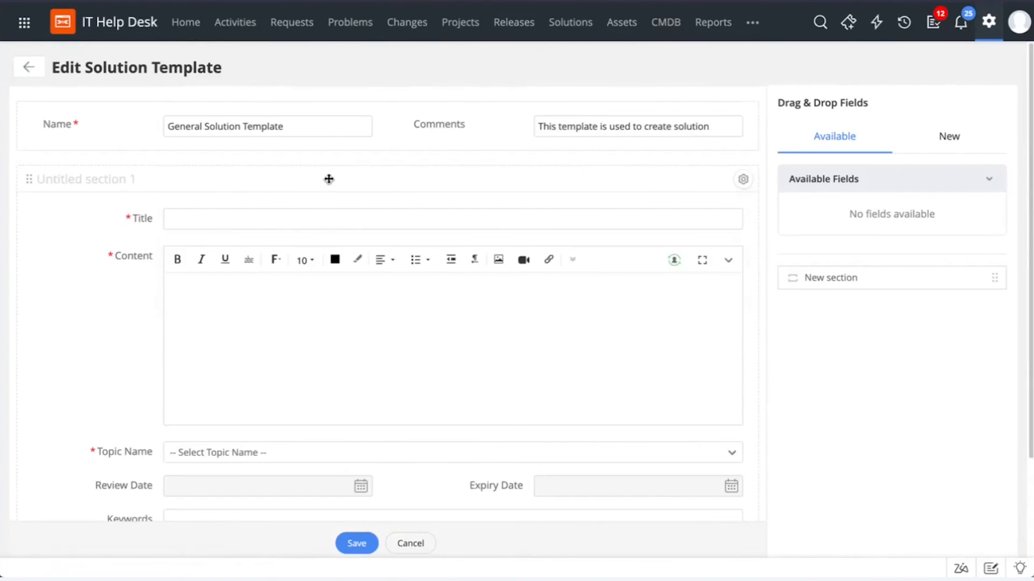
{"action": "scroll", "coordinate": [328, 179], "scroll_direction": "down", "scroll_amount": 2}
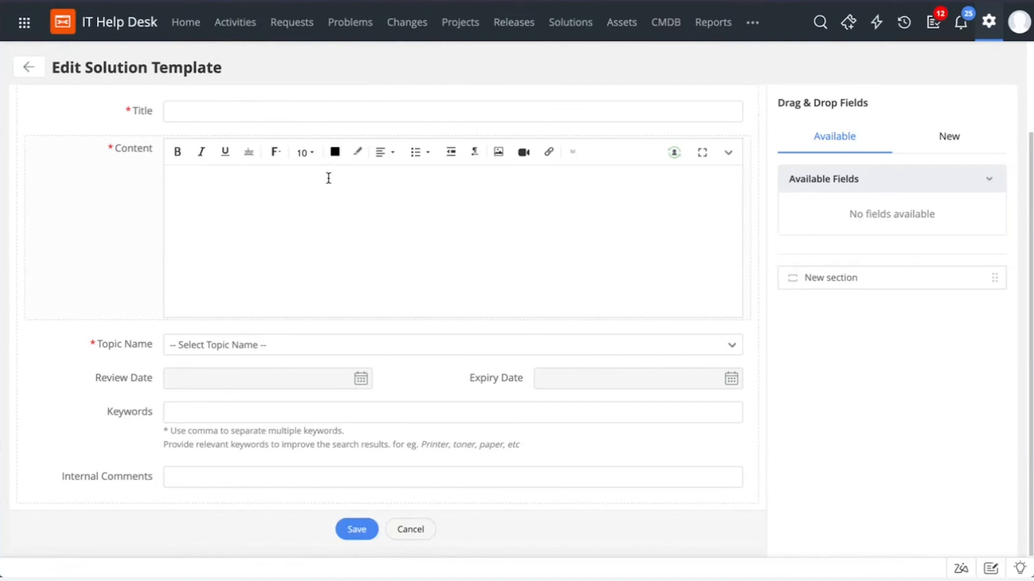
Try adding a new single-line field above Keywords in the General Solution Template, discard it and return to the template list.
{"action": "left_click", "coordinate": [952, 137]}
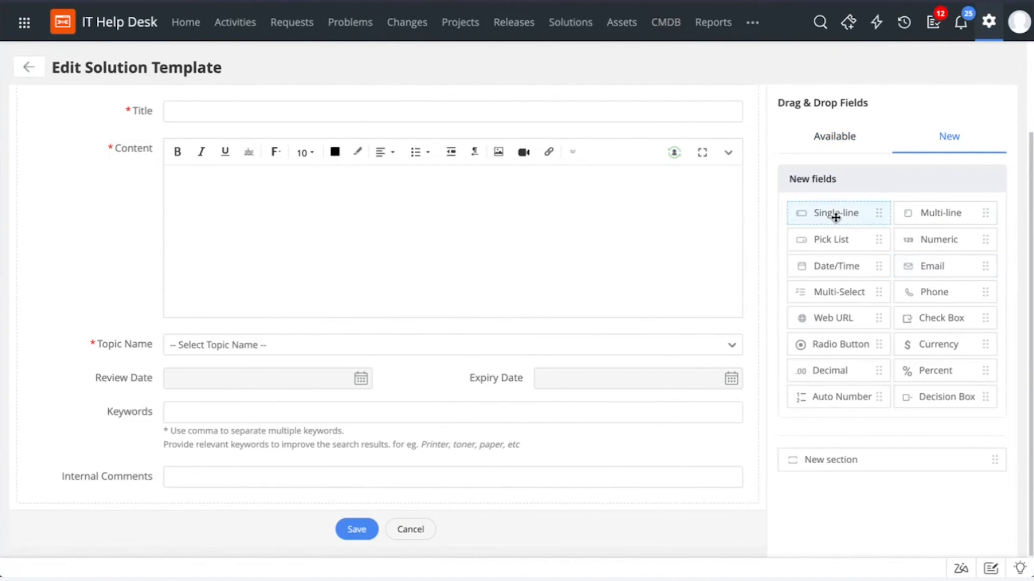
{"action": "left_click_drag", "start_coordinate": [836, 217], "coordinate": [536, 400]}
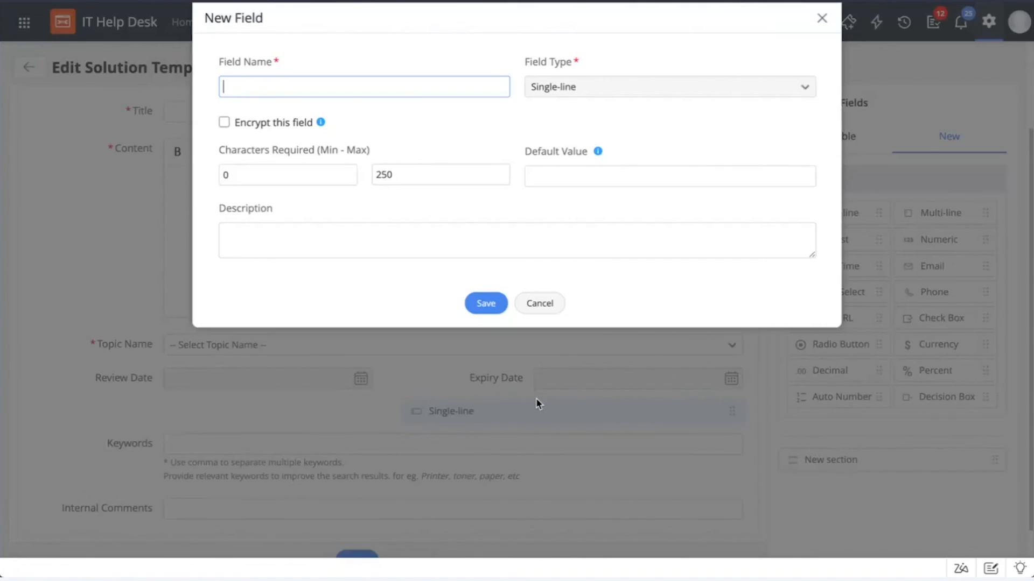
{"action": "left_click", "coordinate": [555, 303]}
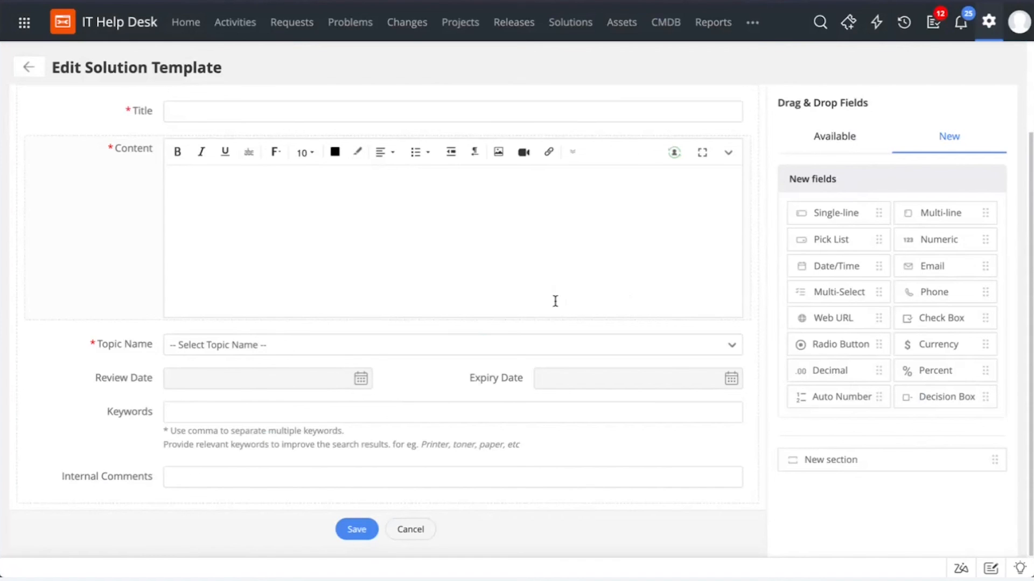
{"action": "left_click", "coordinate": [37, 71]}
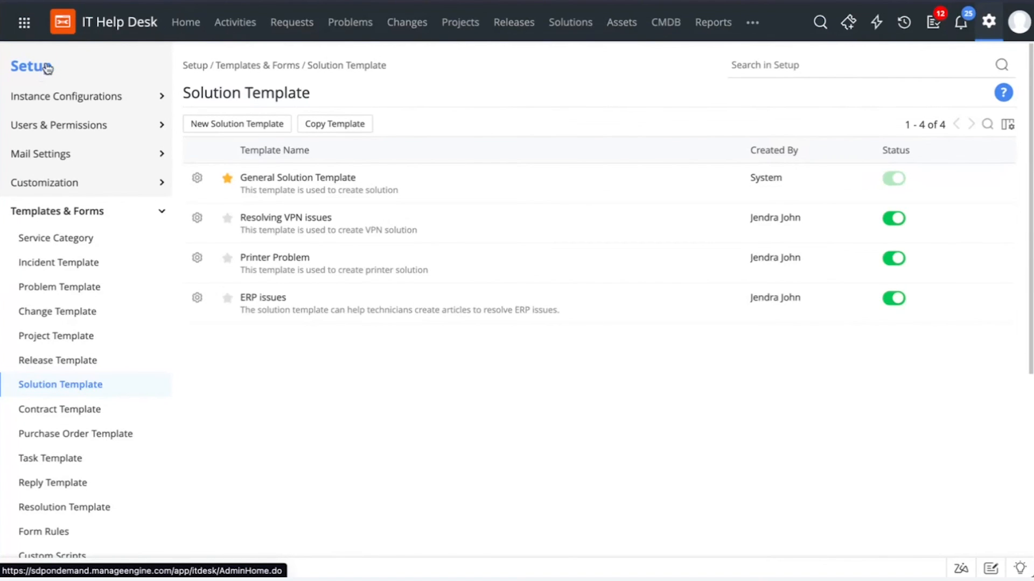
Review the reply template and resolution template lists, and open the Sluggish application resolution template.
{"action": "key", "text": "ctrl+Tab"}
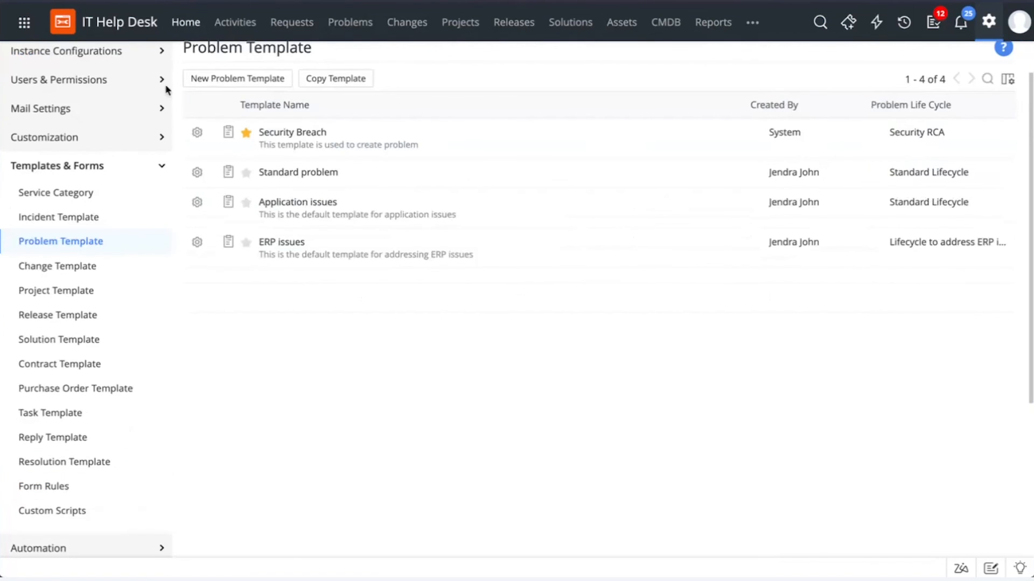
{"action": "scroll", "coordinate": [204, 208], "scroll_direction": "up", "scroll_amount": 2}
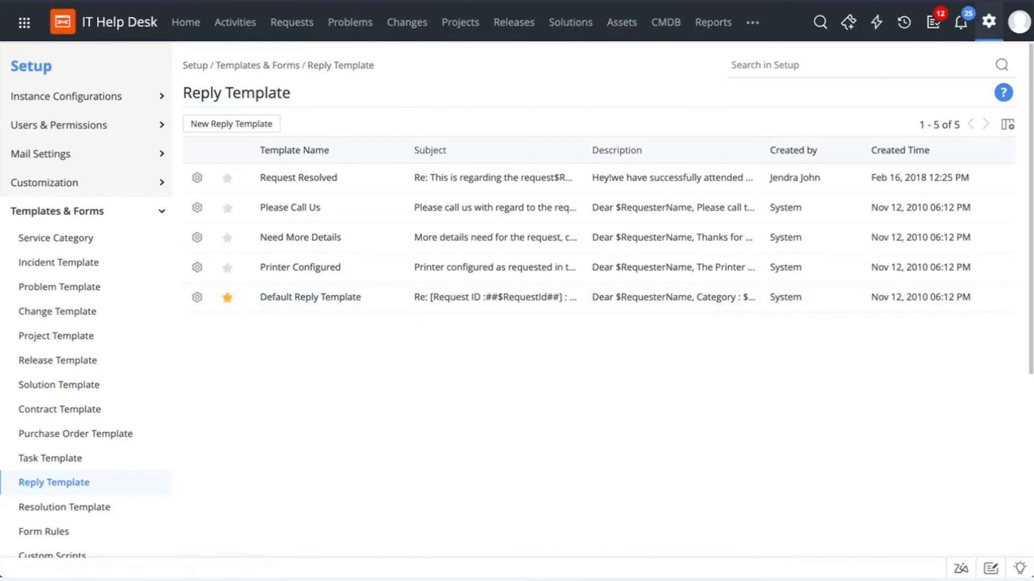
{"action": "key", "text": "ctrl+Tab"}
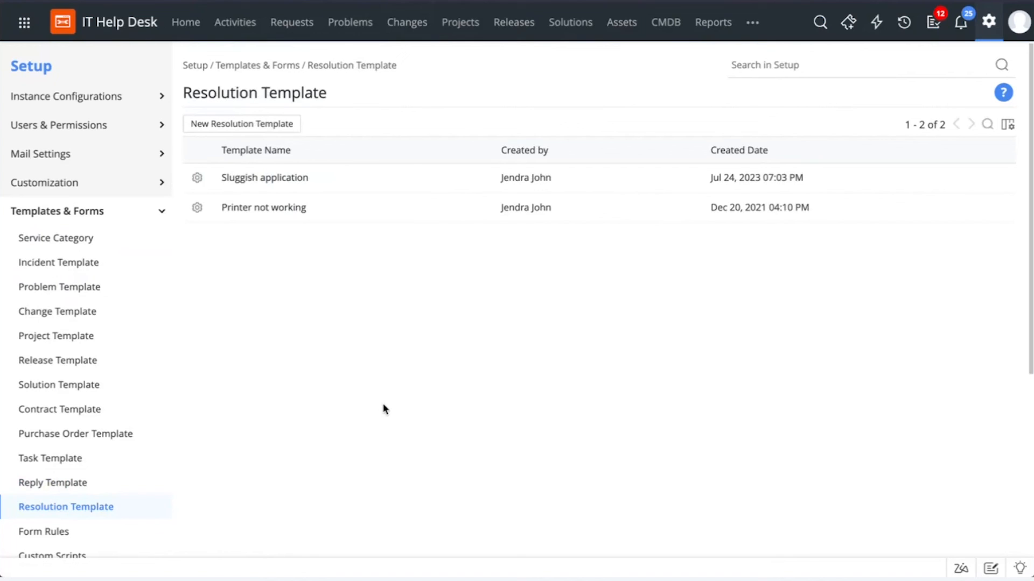
{"action": "left_click", "coordinate": [253, 179]}
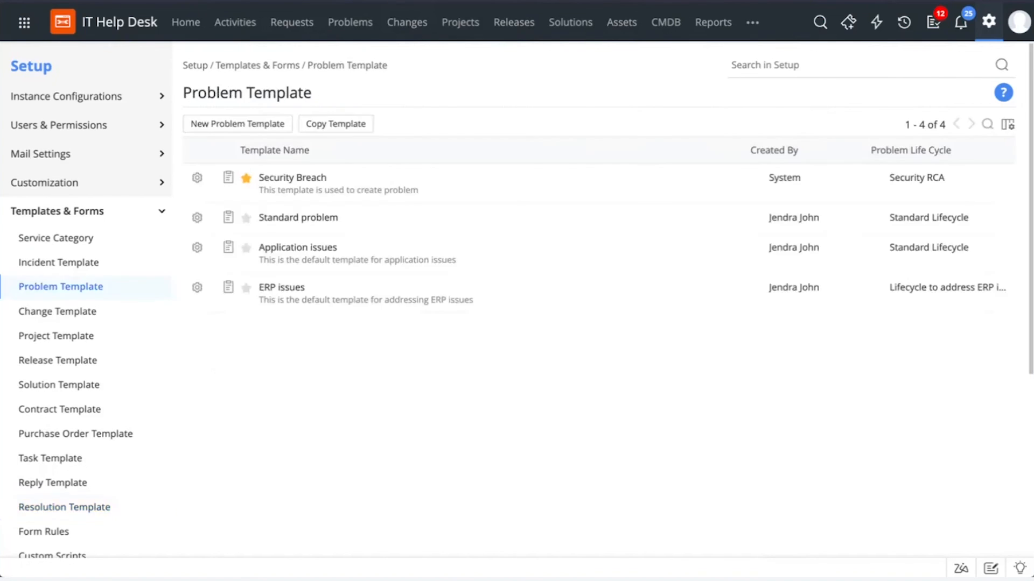
Fill in the resolution of the most recent Unresponsive application request using the Sluggish application resolution template.
{"action": "left_click", "coordinate": [309, 24]}
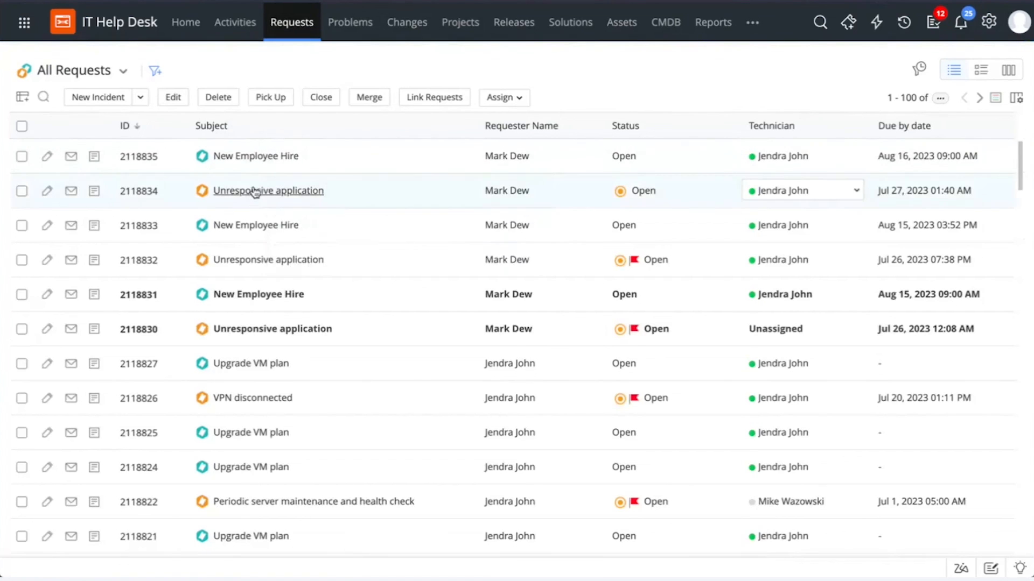
{"action": "left_click", "coordinate": [255, 191]}
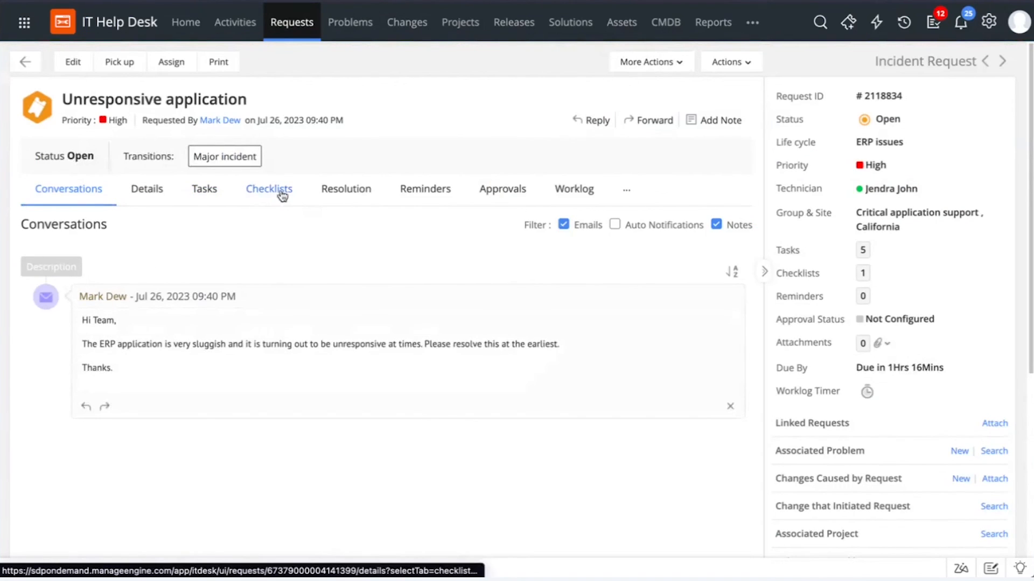
{"action": "left_click", "coordinate": [331, 192]}
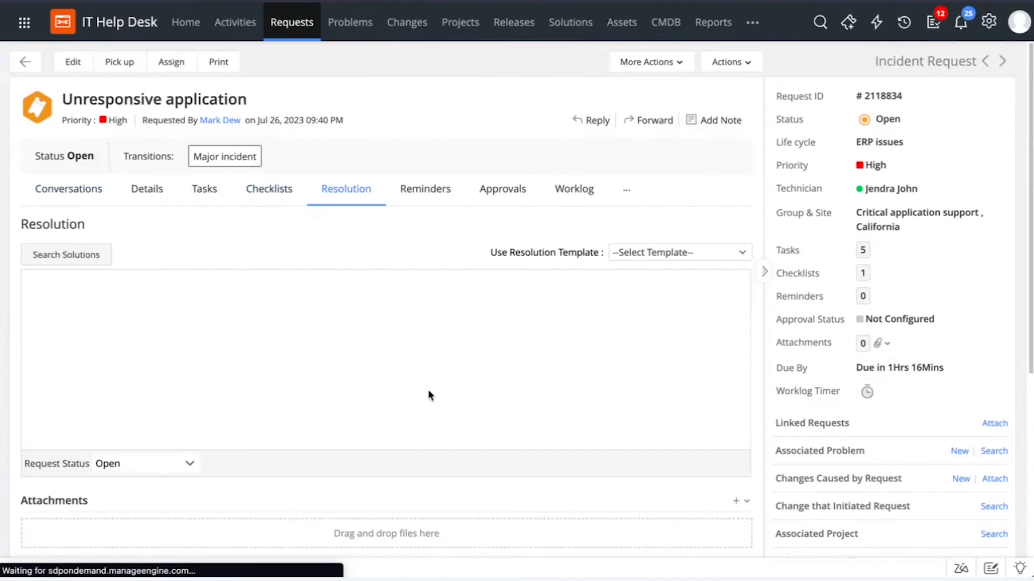
{"action": "scroll", "coordinate": [330, 430], "scroll_direction": "down", "scroll_amount": 2}
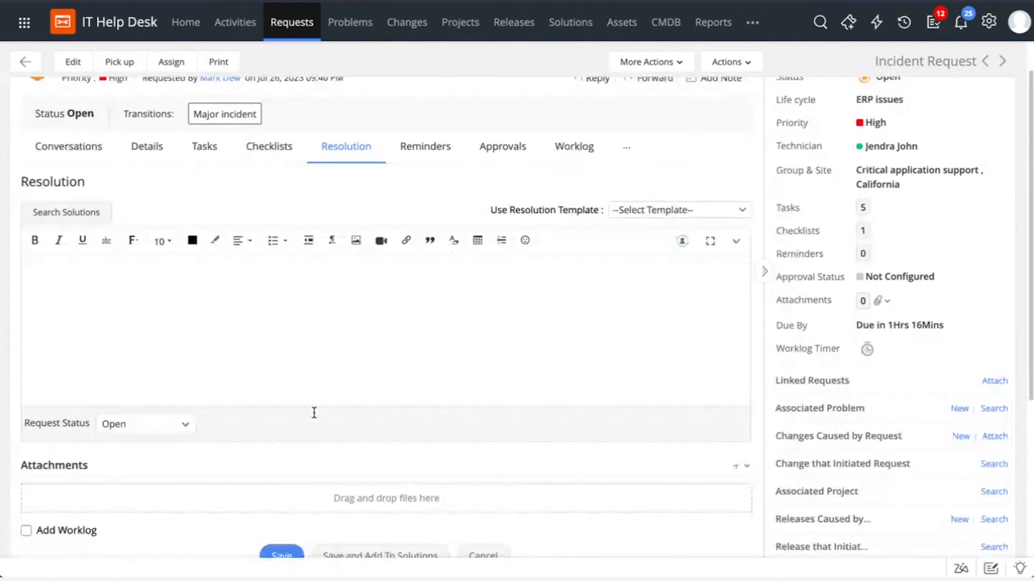
{"action": "left_click", "coordinate": [718, 214]}
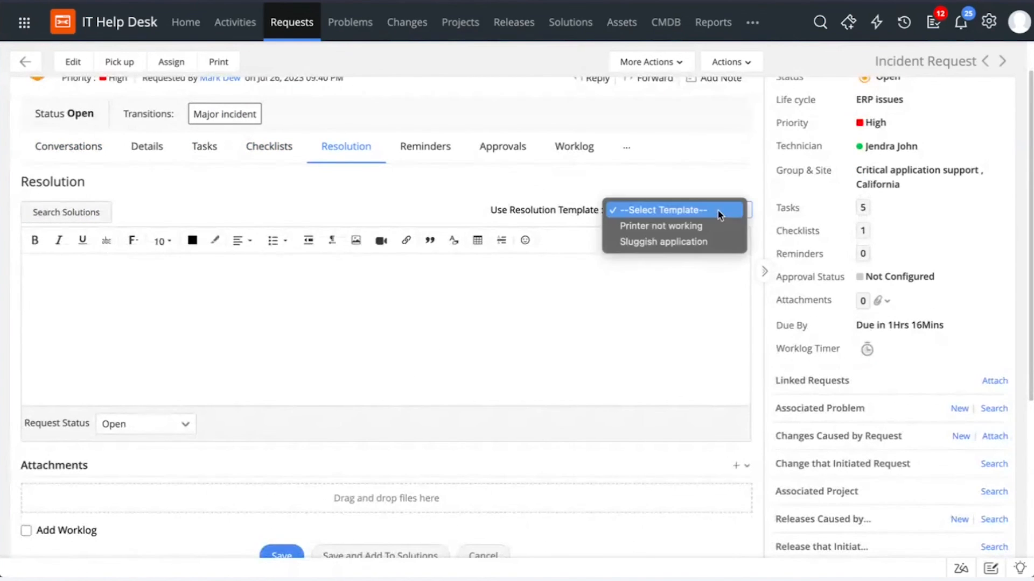
{"action": "left_click", "coordinate": [666, 242]}
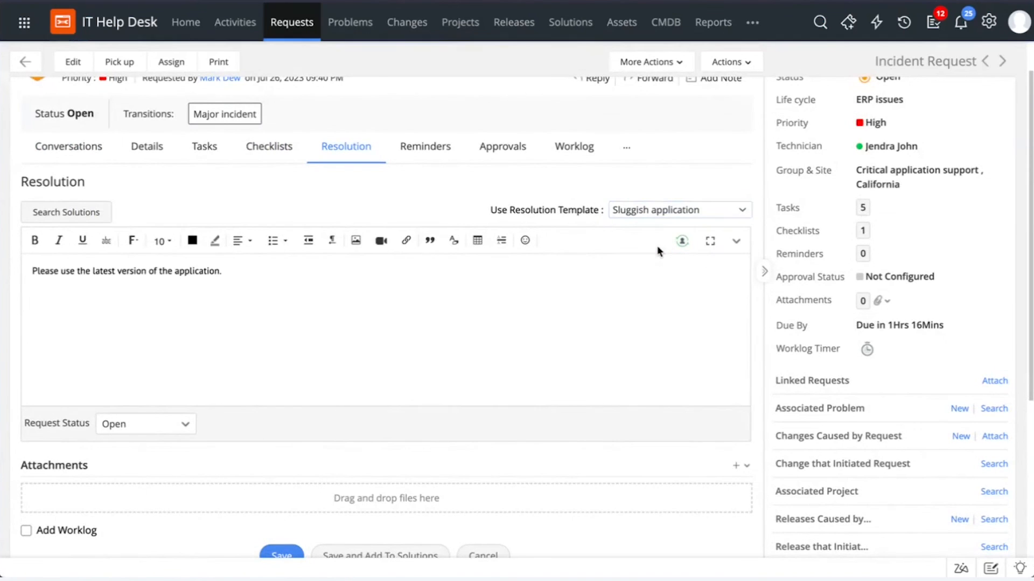